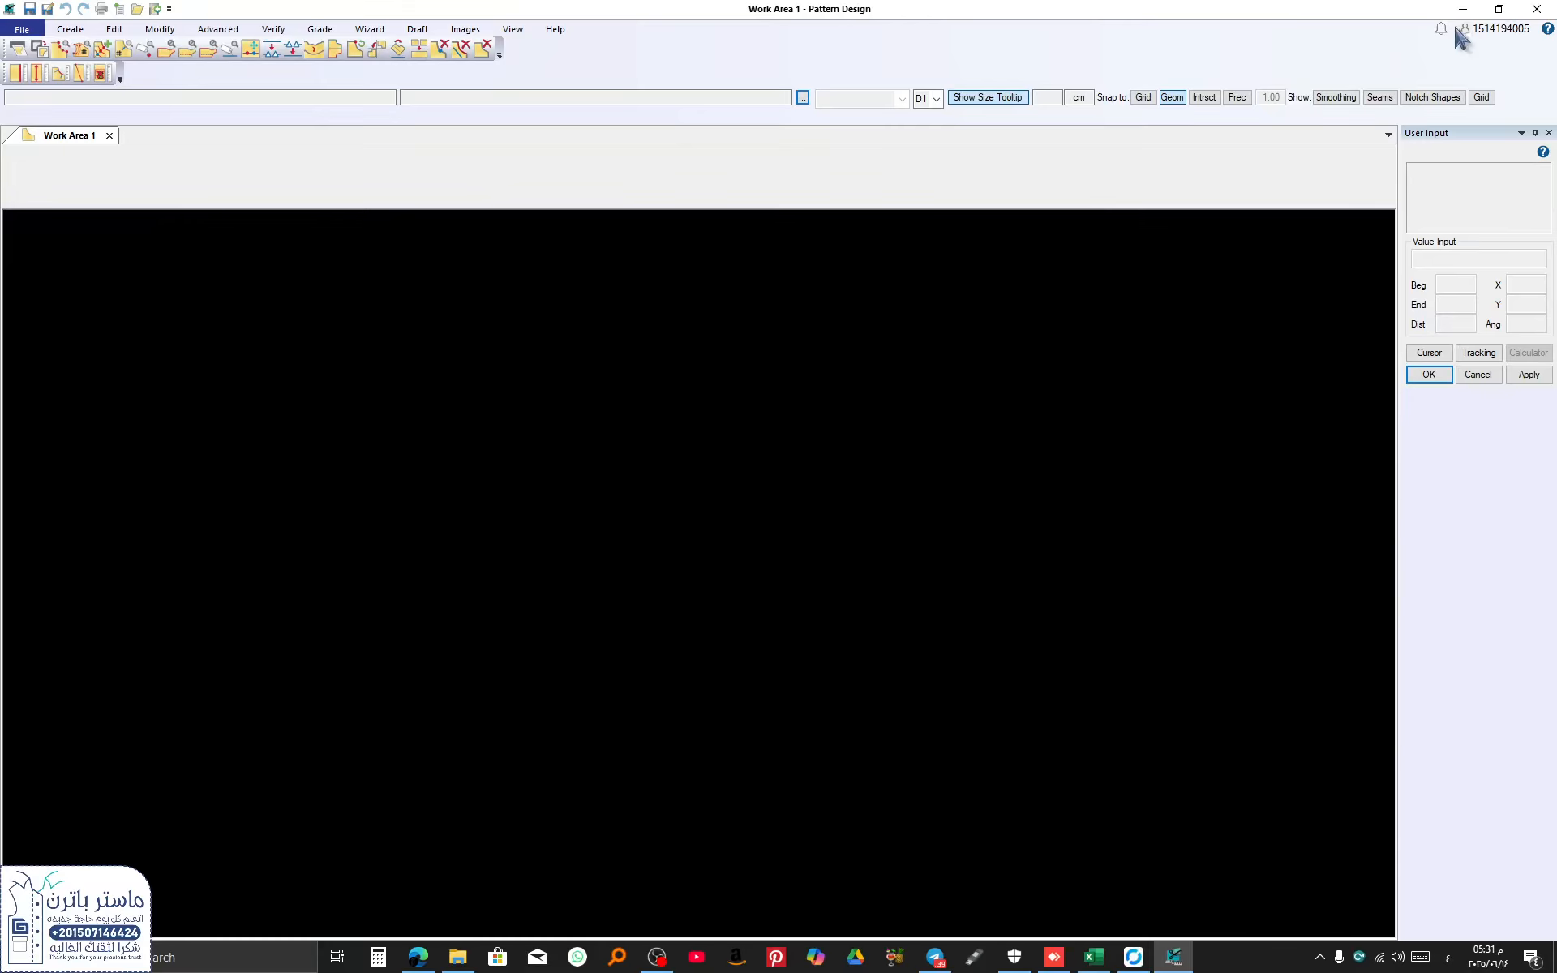
Step: Bring up the file dialog for opening an existing Accumark model
{"action": "left_click", "coordinate": [21, 29]}
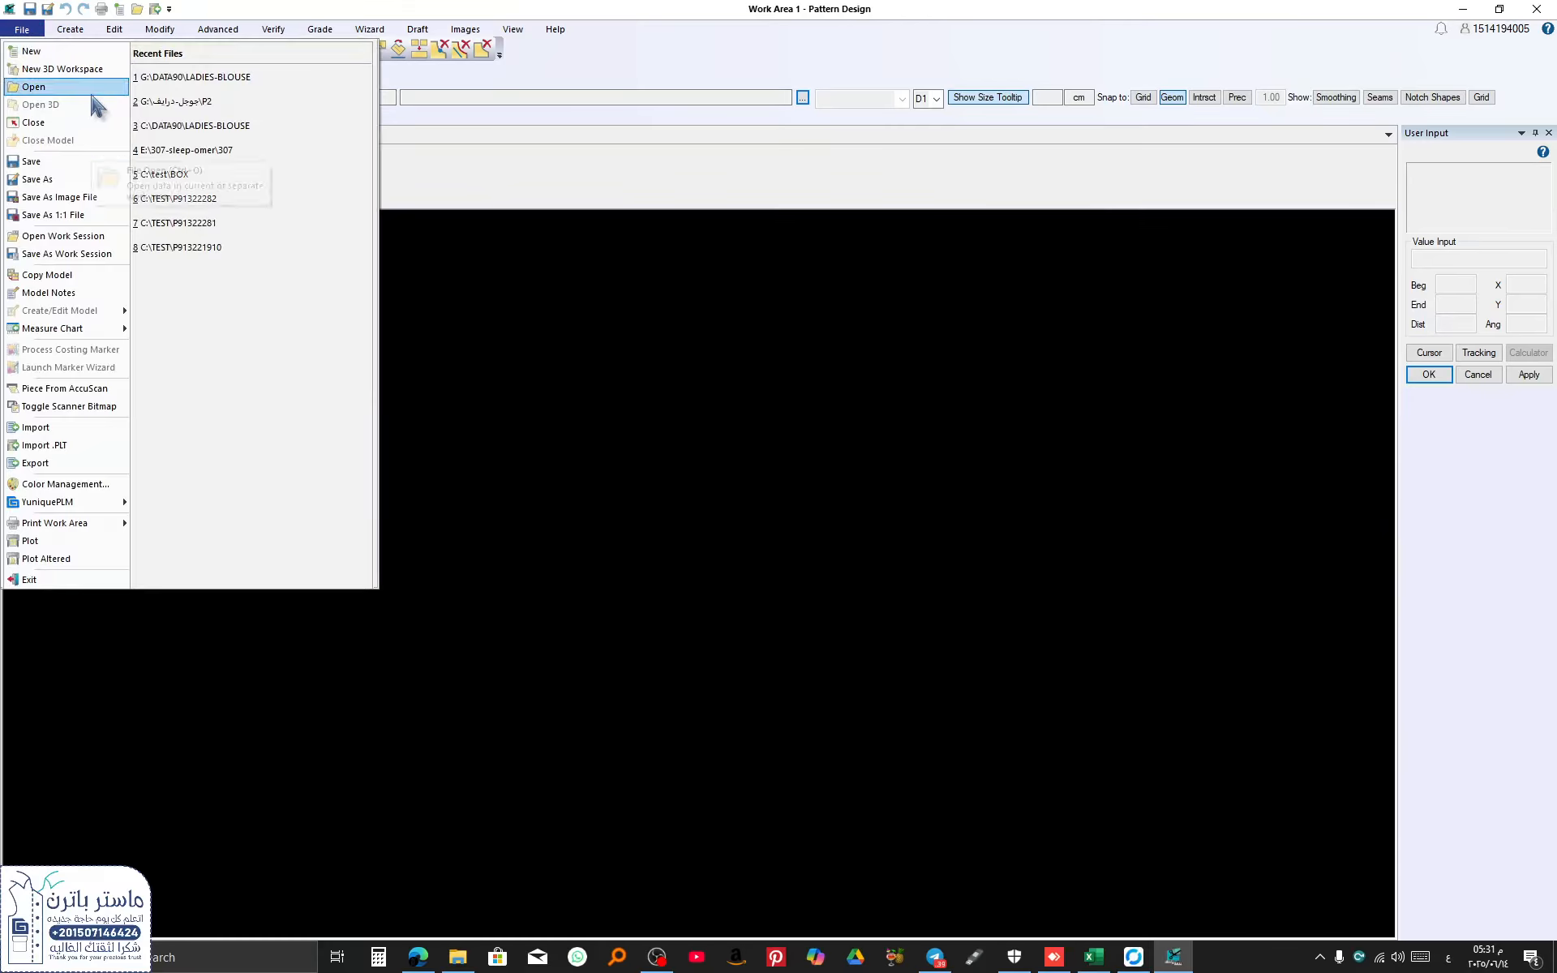
{"action": "left_click", "coordinate": [81, 87]}
{"action": "left_click", "coordinate": [236, 64]}
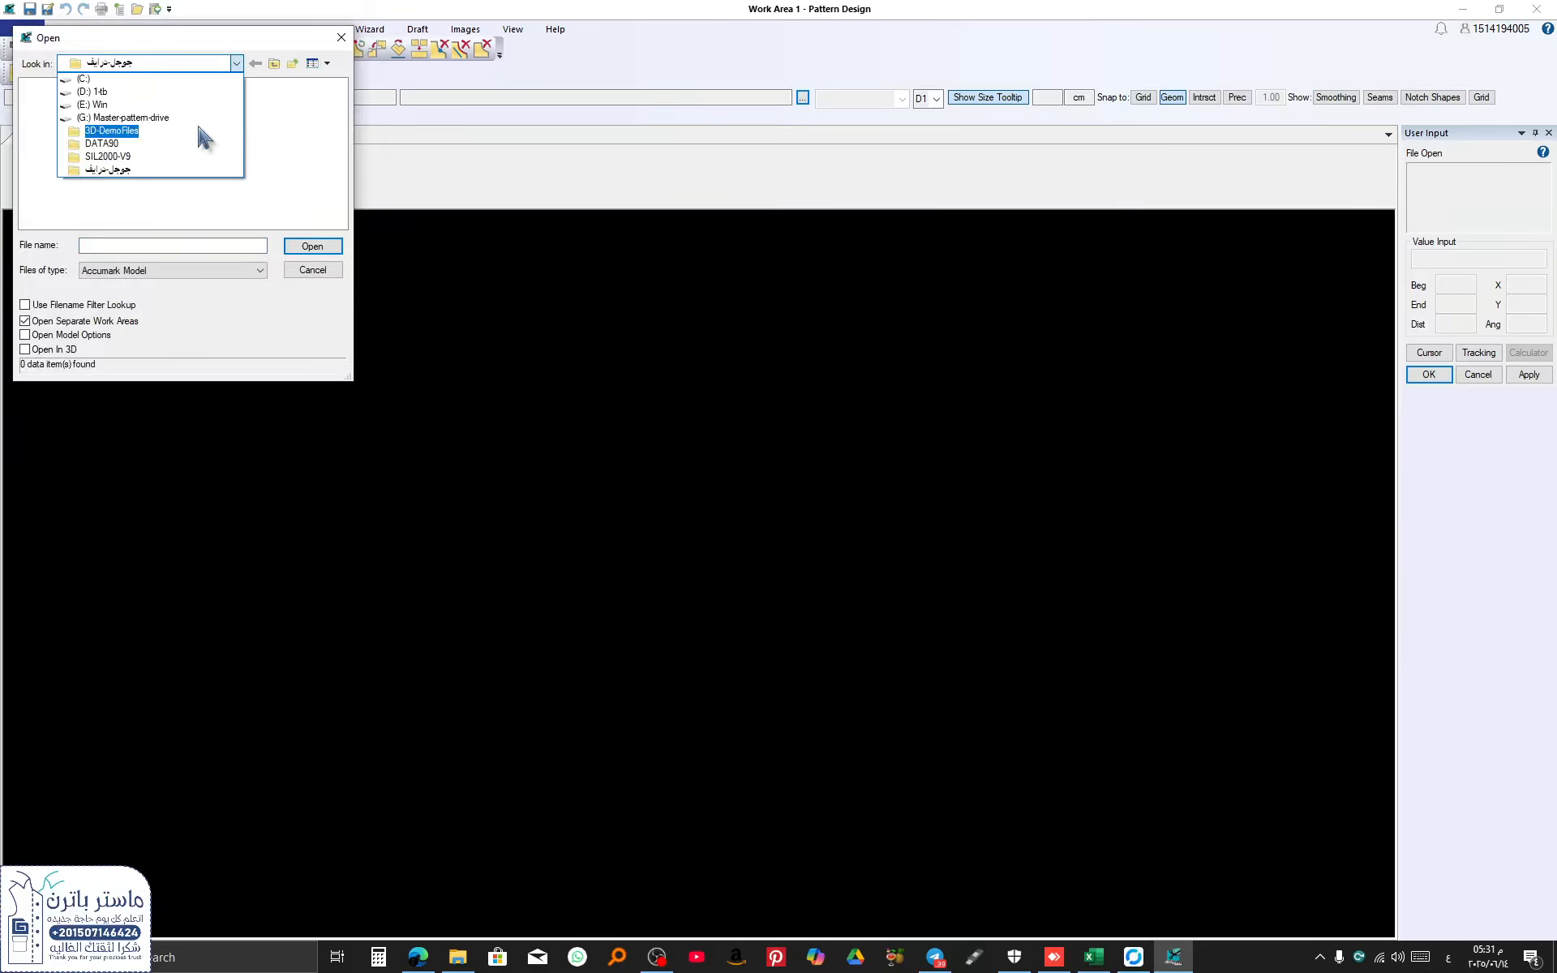
{"action": "left_click", "coordinate": [134, 104]}
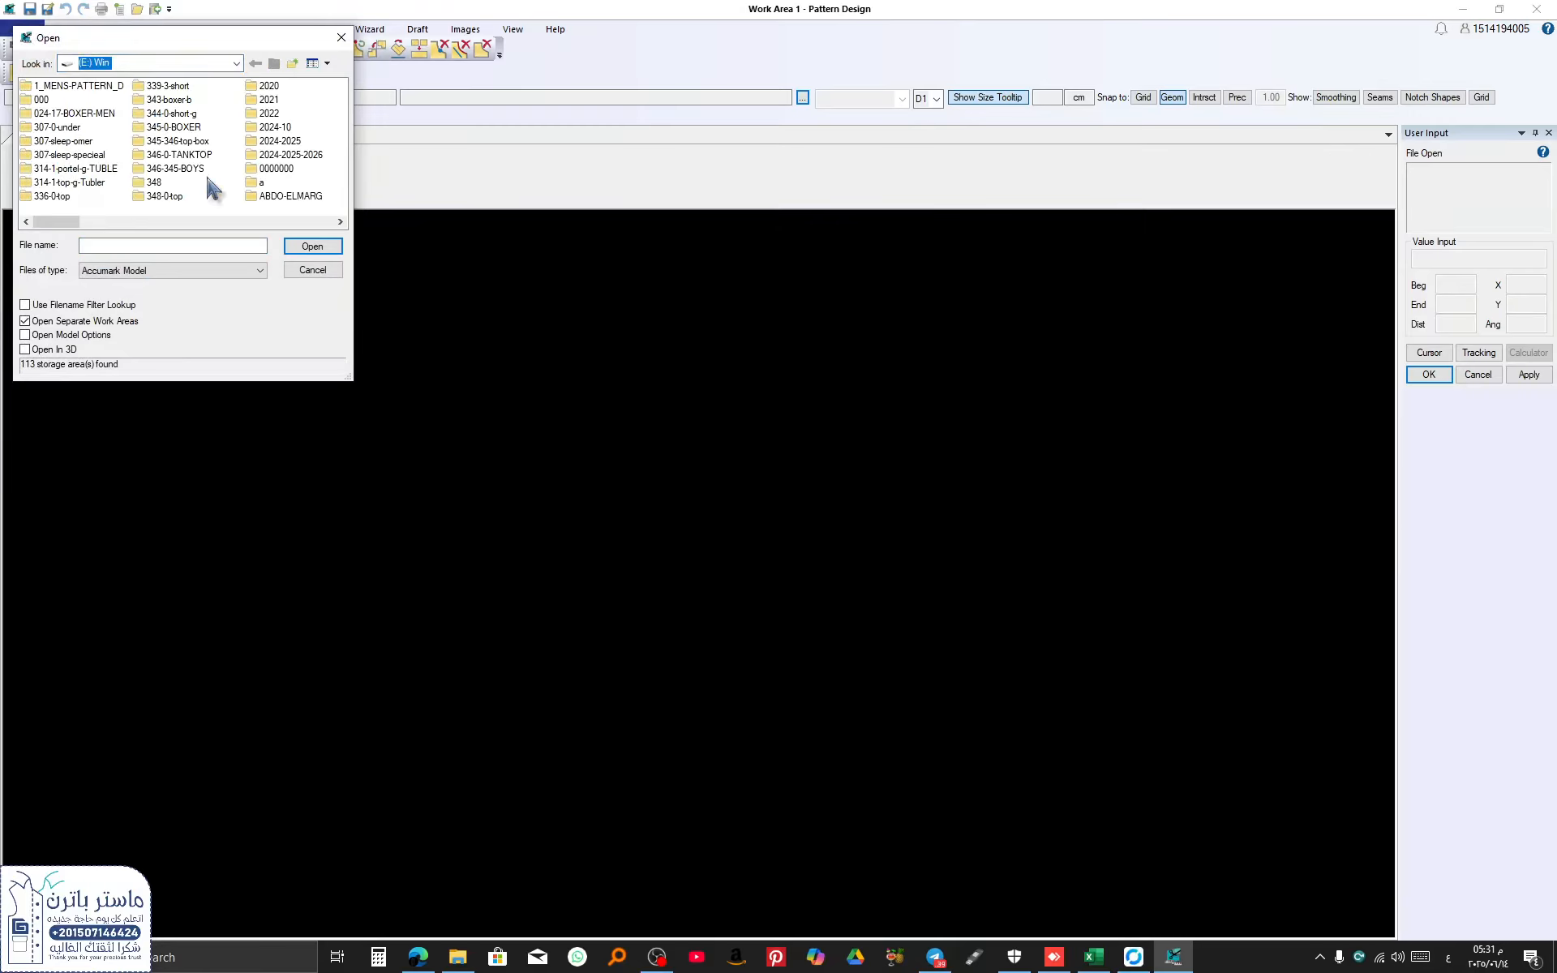
{"action": "scroll", "coordinate": [212, 189], "scroll_direction": "down", "scroll_amount": 3}
{"action": "scroll", "coordinate": [212, 188], "scroll_direction": "down", "scroll_amount": 5}
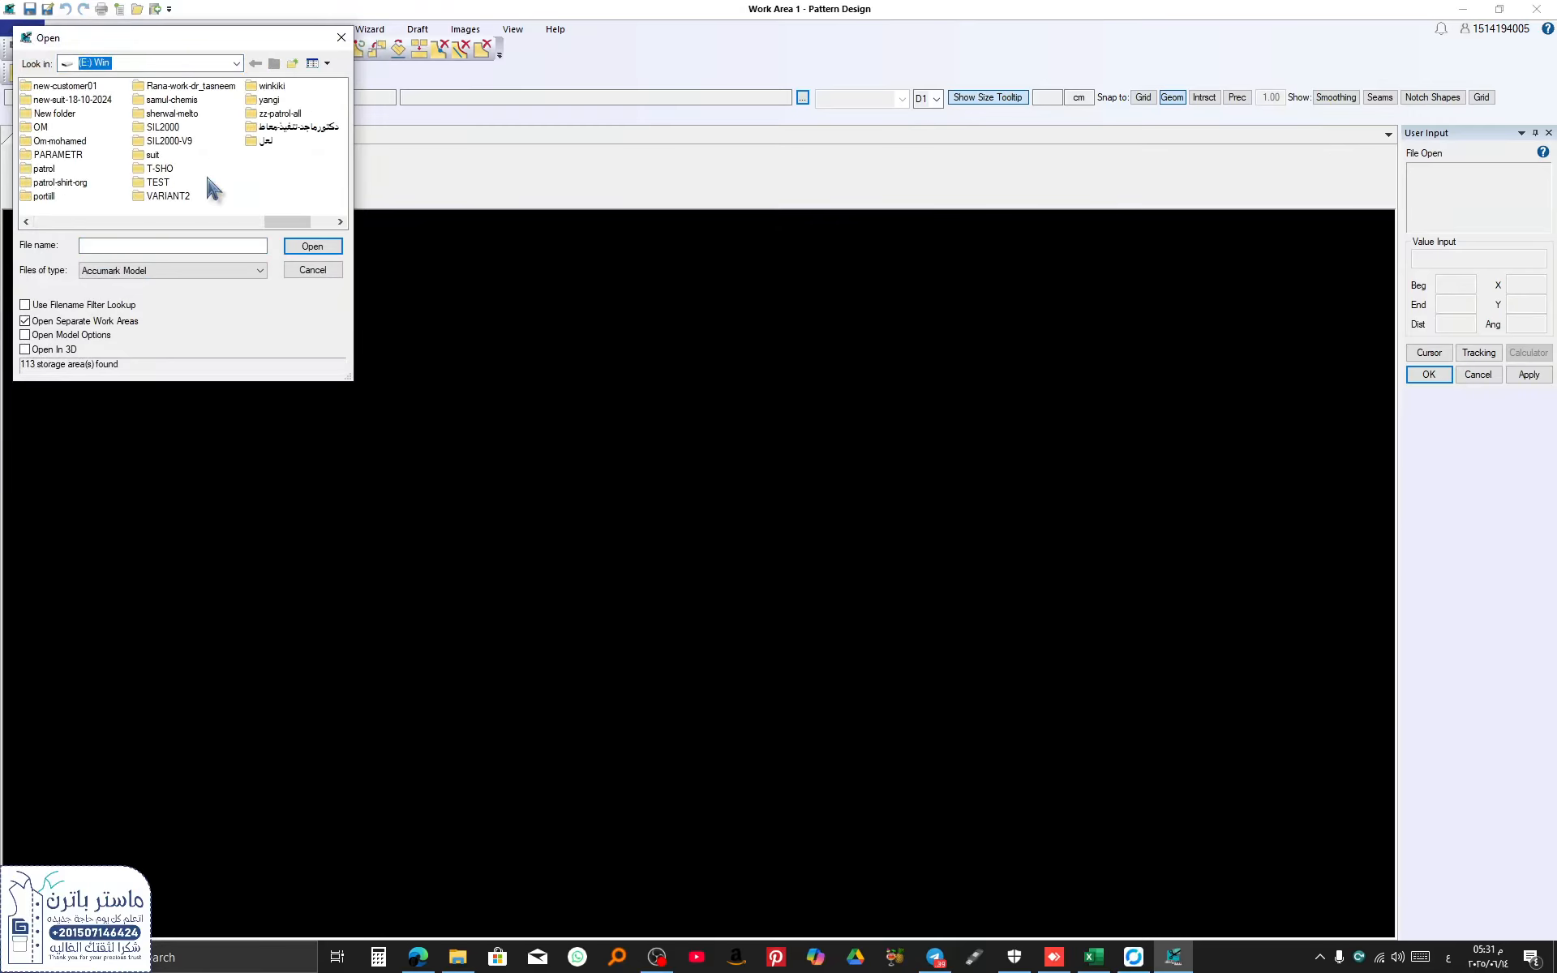
{"action": "scroll", "coordinate": [213, 189], "scroll_direction": "down", "scroll_amount": 2}
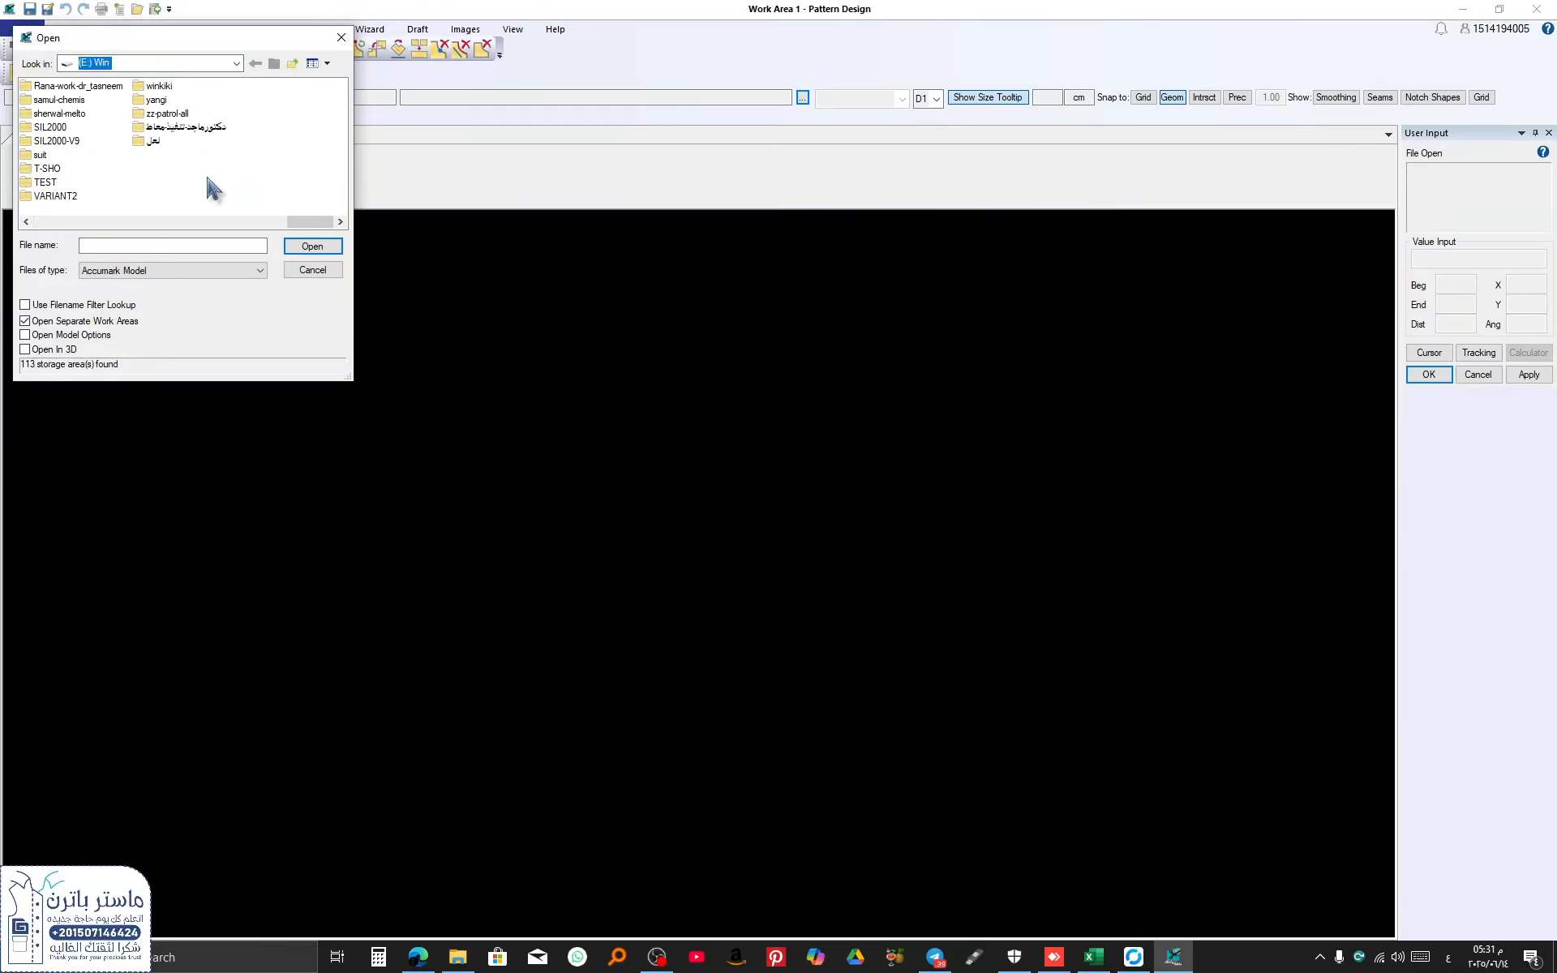
{"action": "double_click", "coordinate": [188, 114]}
{"action": "scroll", "coordinate": [162, 154], "scroll_direction": "down", "scroll_amount": 3}
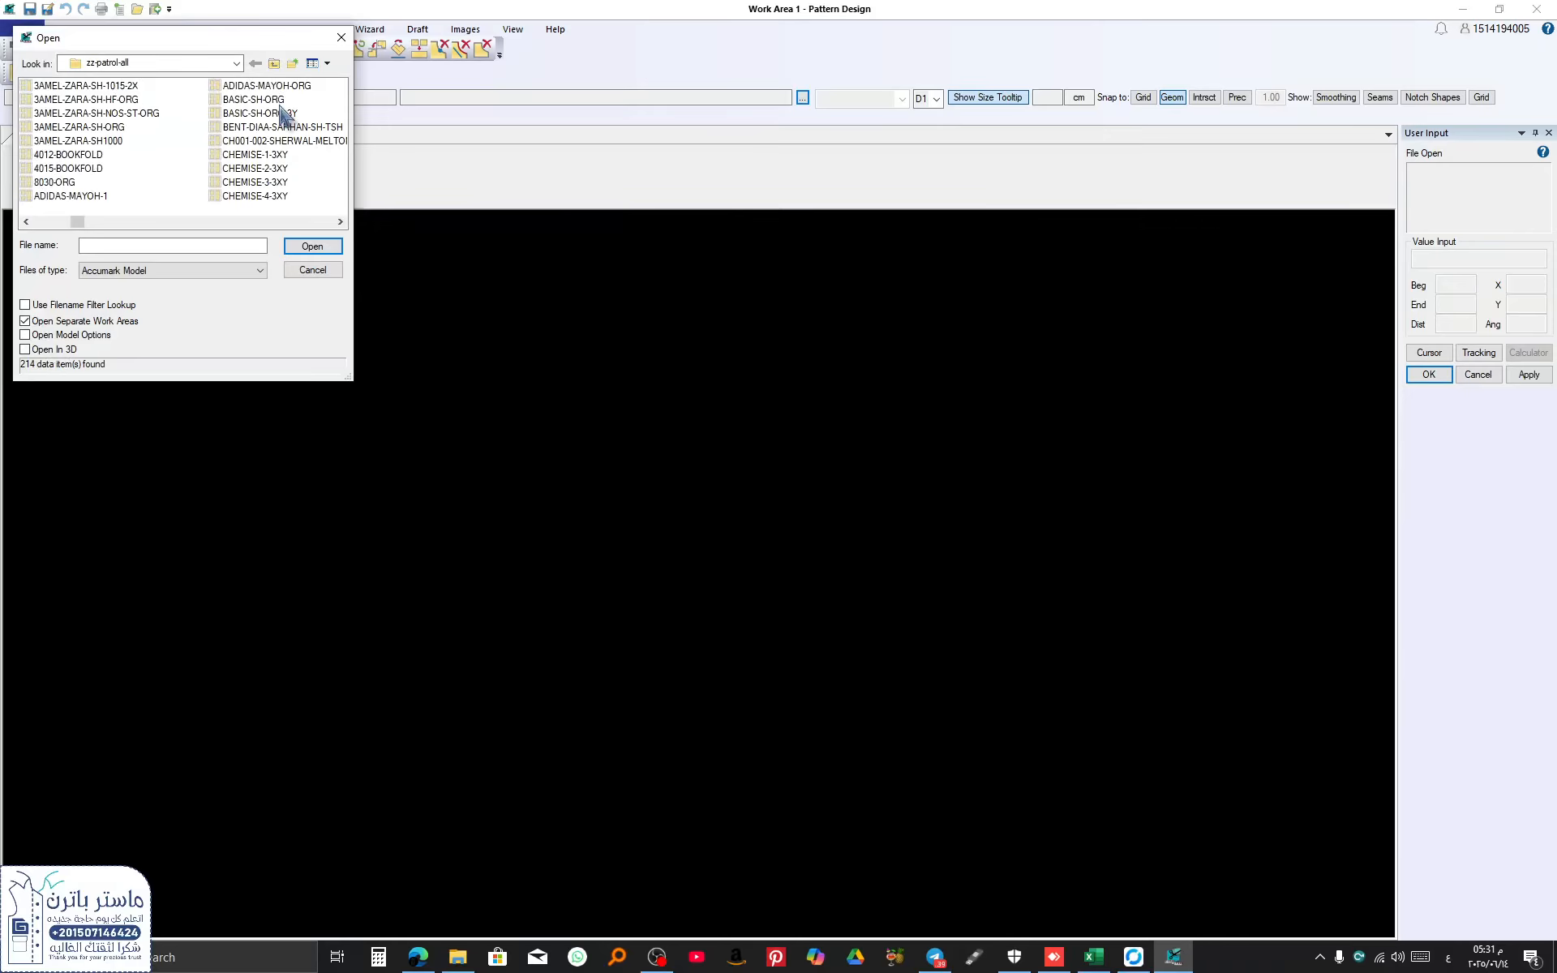
Step: Open the LADIES-BLOUSE model from the DATA90 storage area on the Master-pattern-drive (G:)
{"action": "left_click", "coordinate": [235, 64]}
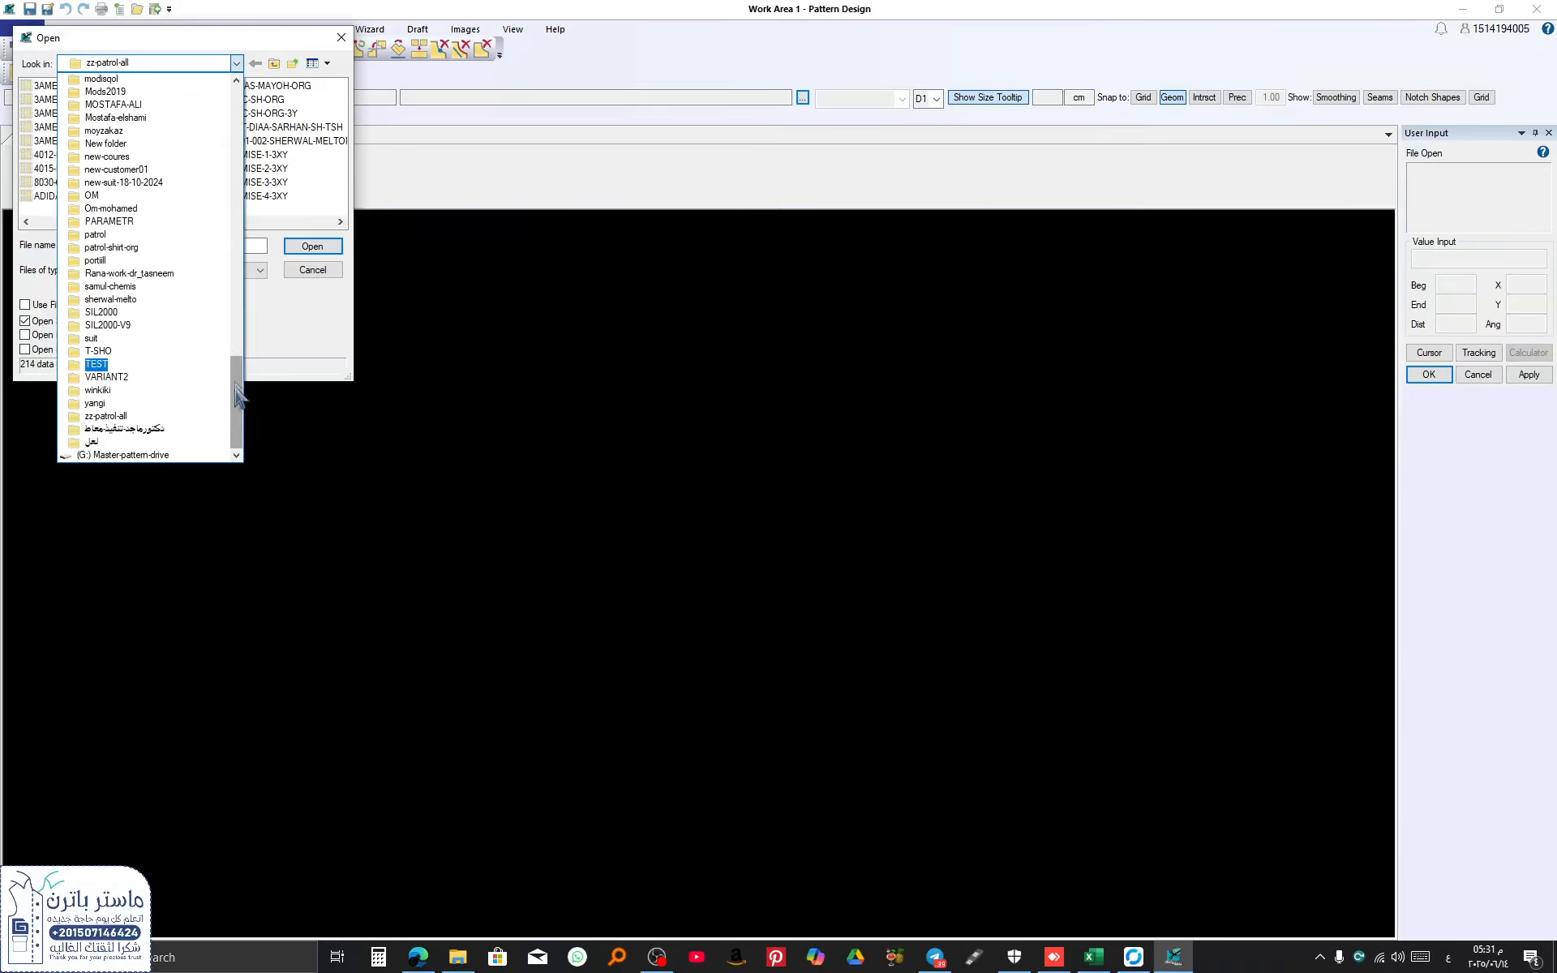
{"action": "left_click", "coordinate": [130, 455]}
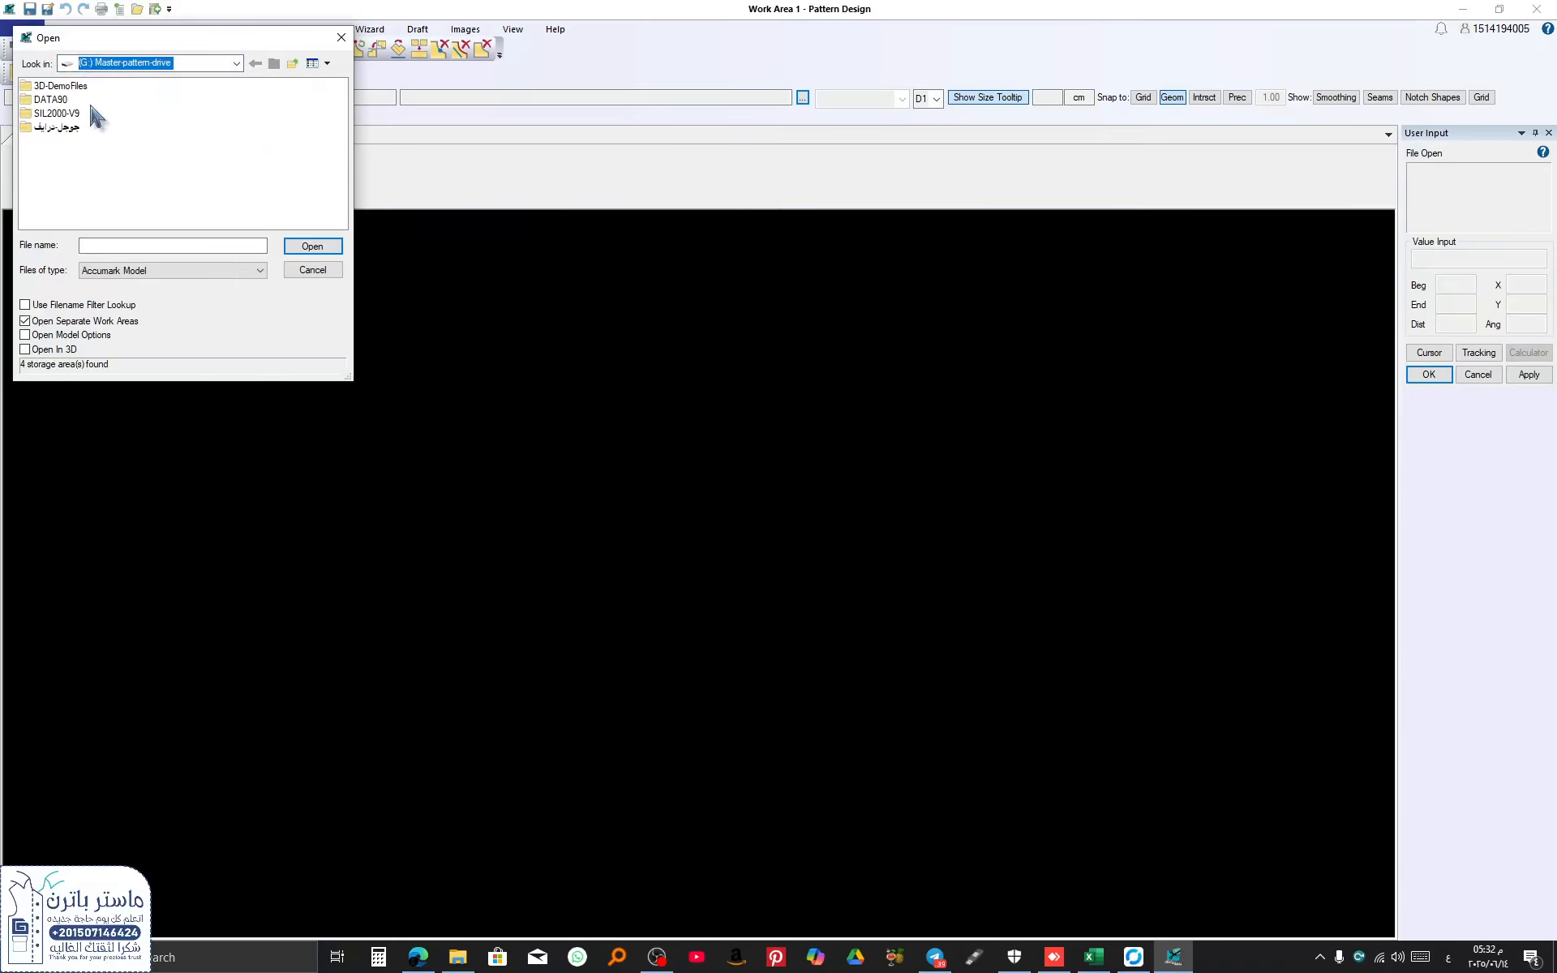
{"action": "double_click", "coordinate": [55, 100]}
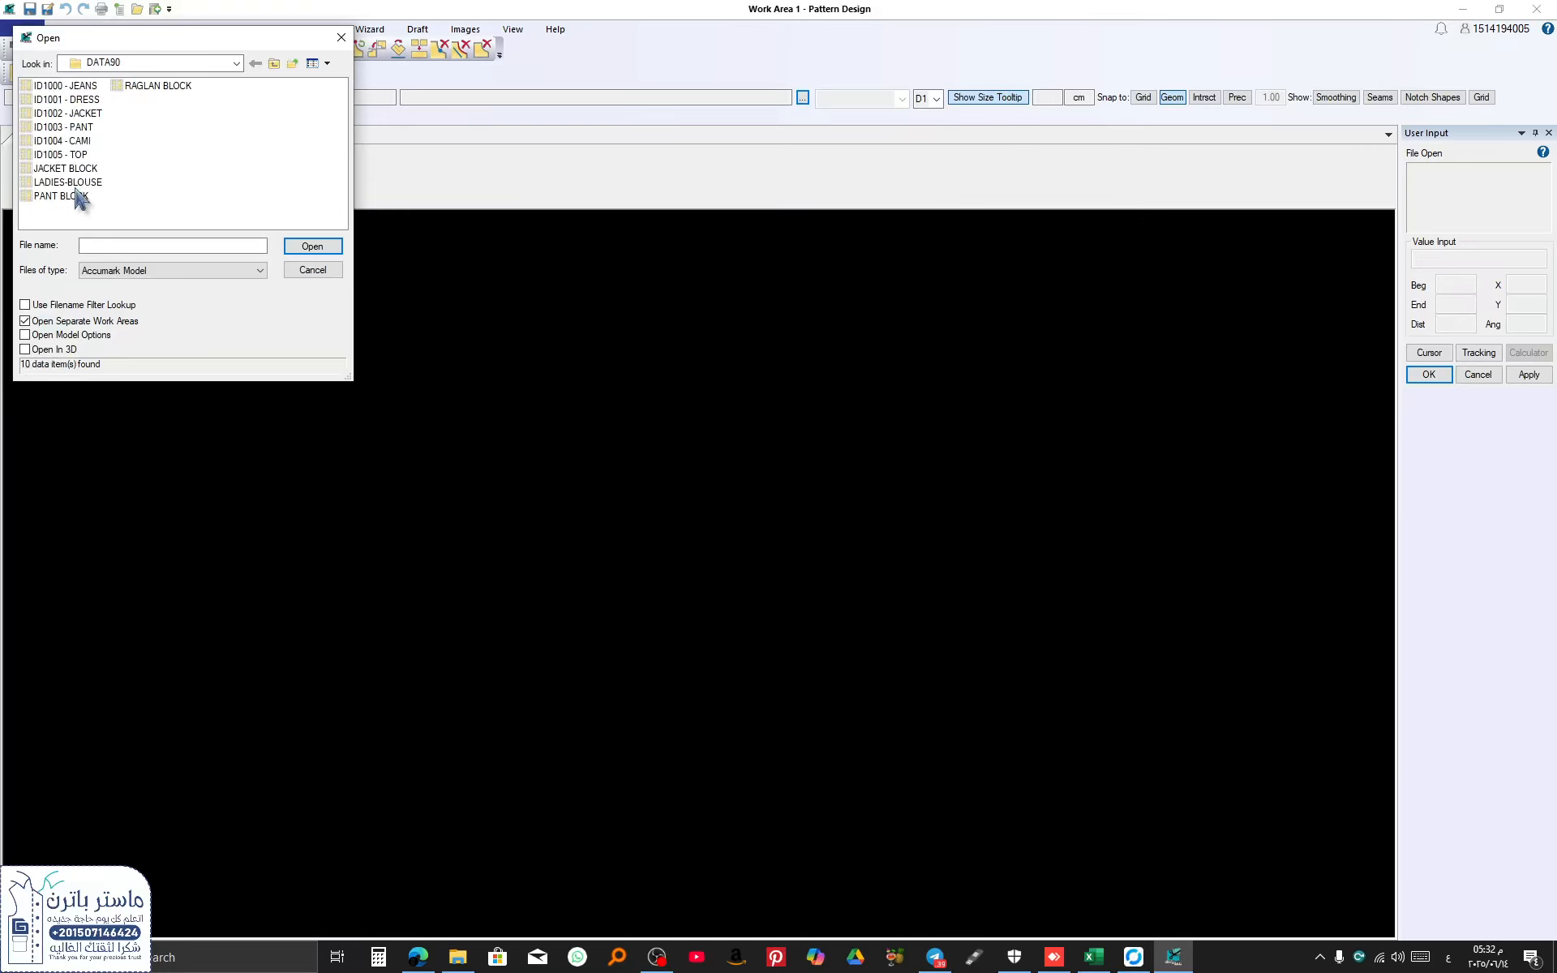
{"action": "left_click", "coordinate": [68, 181]}
{"action": "left_click", "coordinate": [329, 251]}
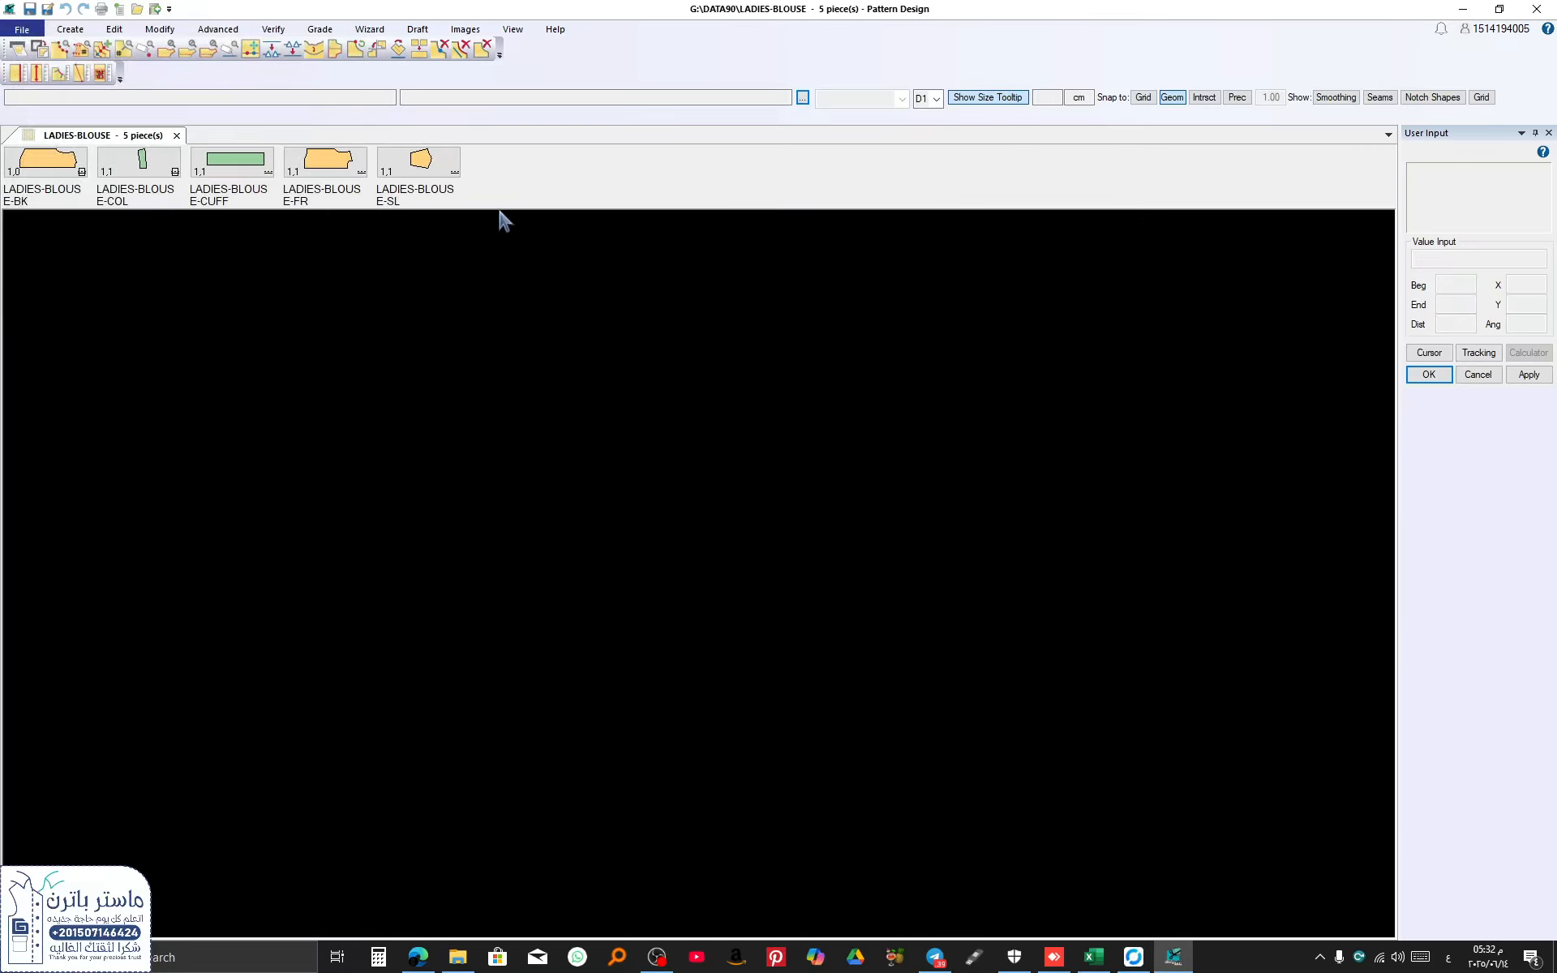
Step: Place the blouse's front (FR), sleeve (SL) and back (BK) pieces in the work area, spaced apart from each other
{"action": "left_click_drag", "start_coordinate": [363, 183], "coordinate": [747, 406]}
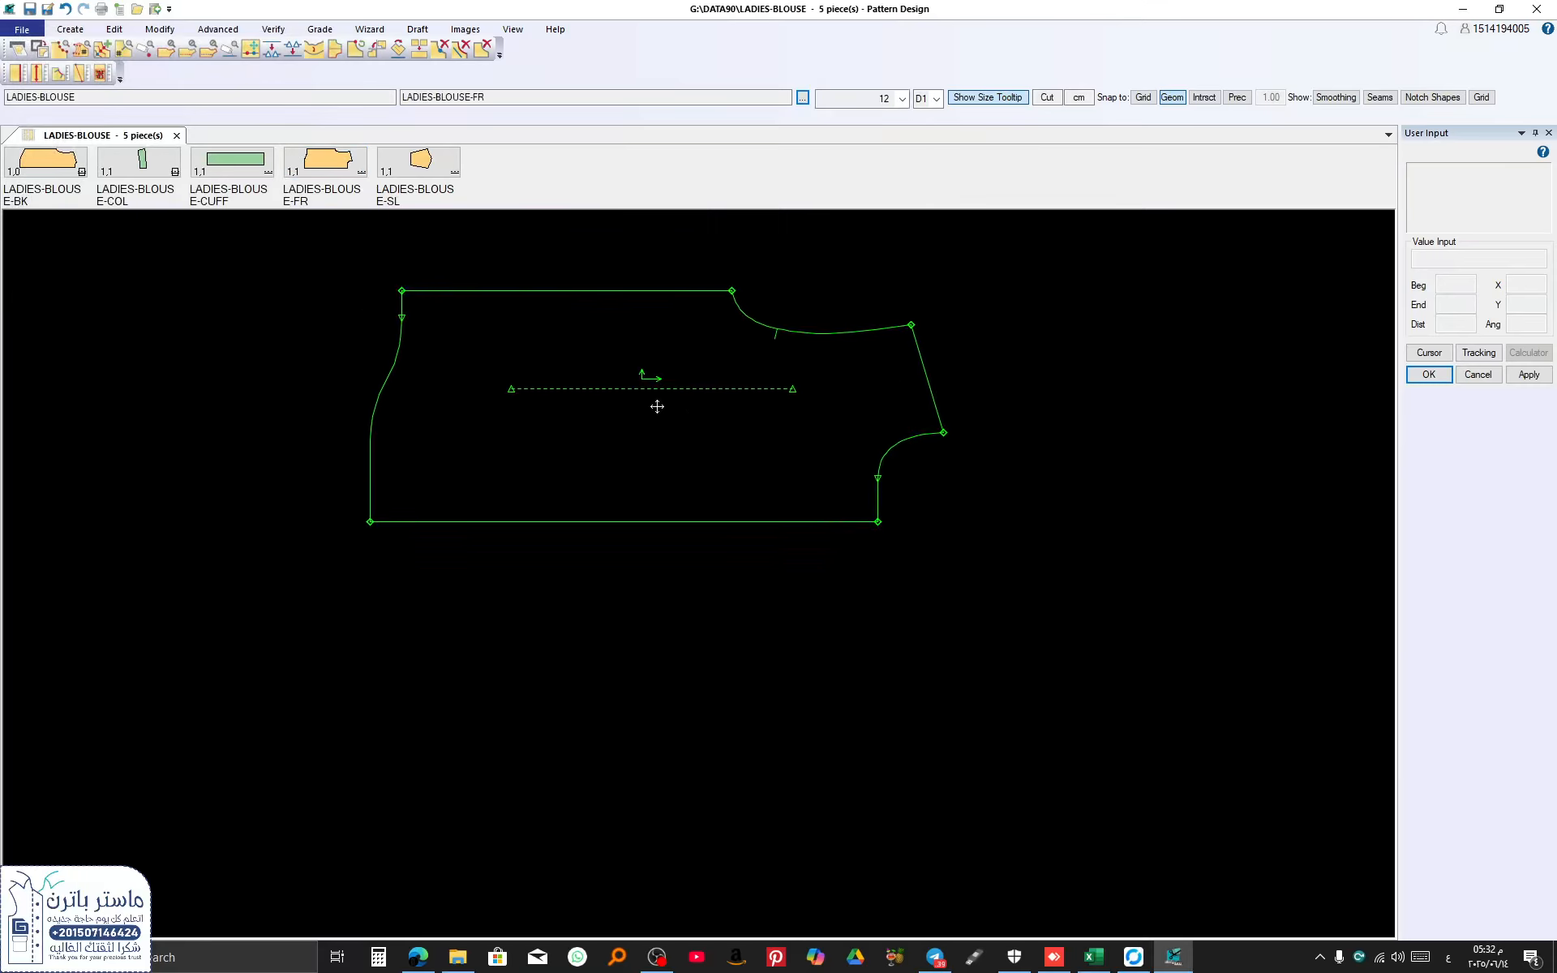
{"action": "left_click_drag", "start_coordinate": [430, 174], "coordinate": [891, 691]}
{"action": "scroll", "coordinate": [758, 607], "scroll_direction": "down", "scroll_amount": 3}
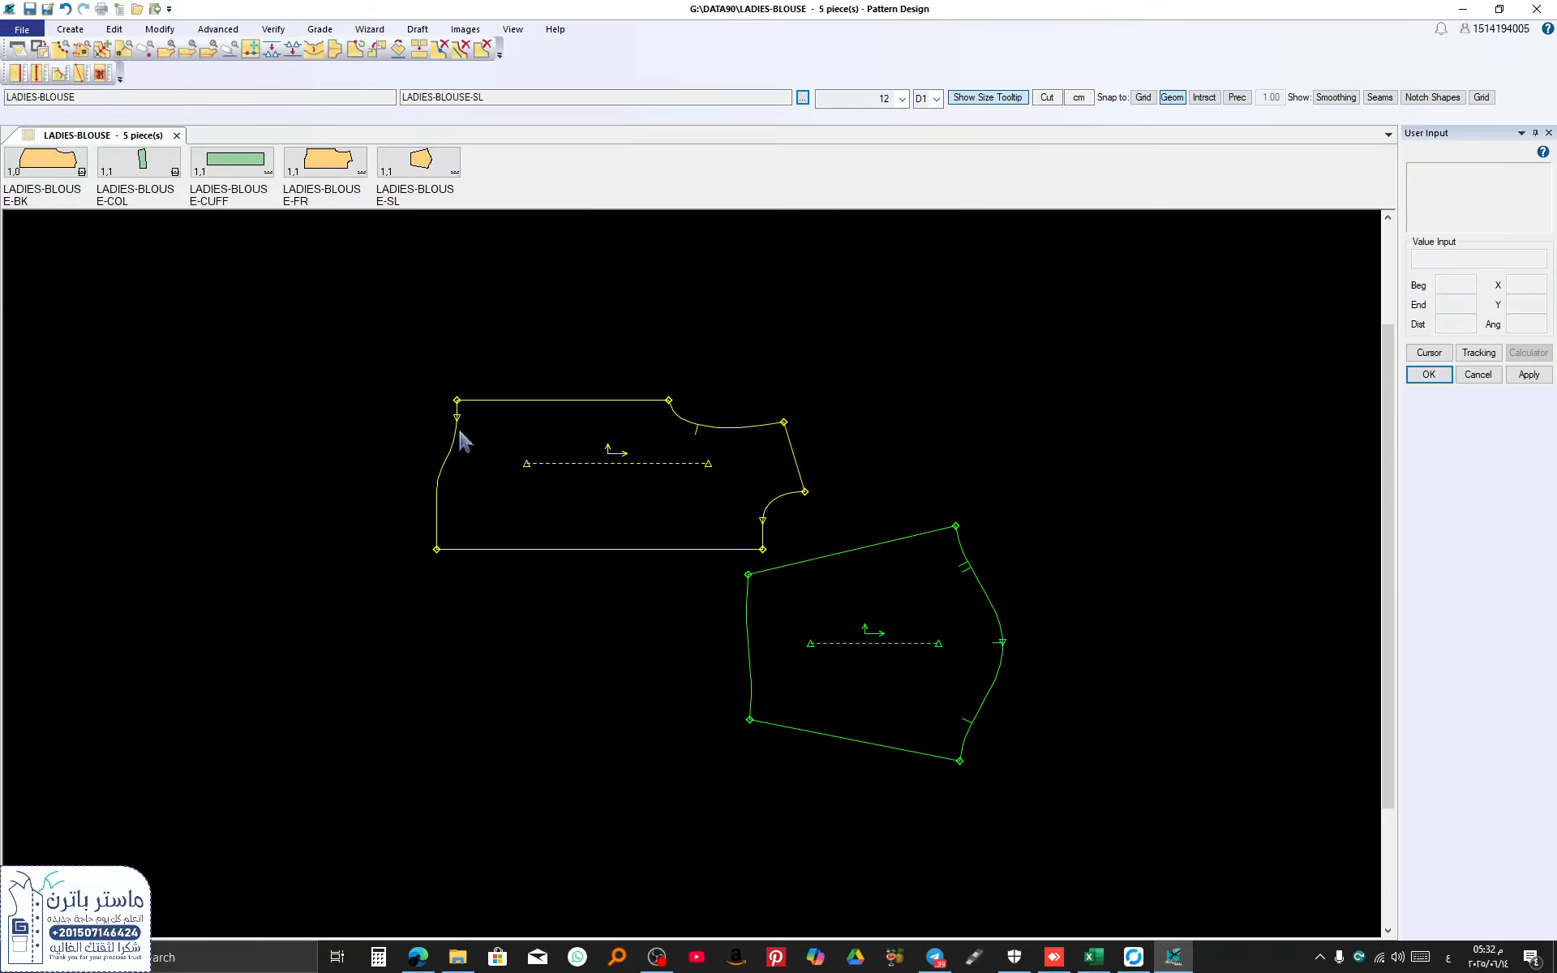
{"action": "left_click", "coordinate": [51, 177]}
{"action": "left_click", "coordinate": [592, 823]}
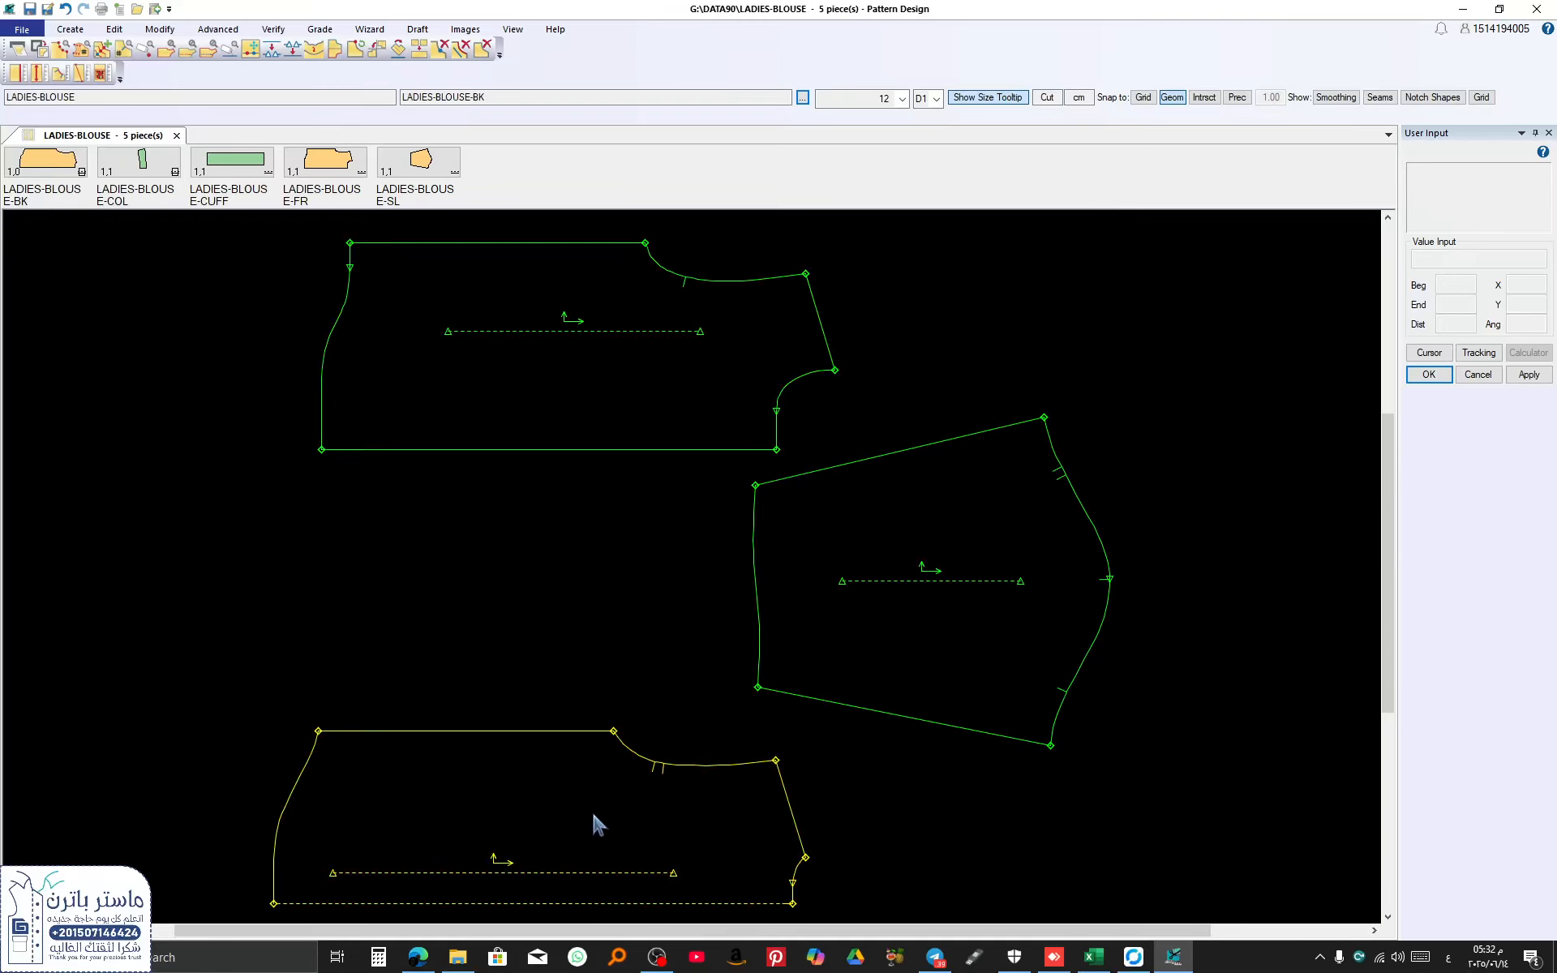
Step: Place the collar (COL) beside the front piece and the cuff (CUFF) between the front and back pieces
{"action": "left_click", "coordinate": [140, 166]}
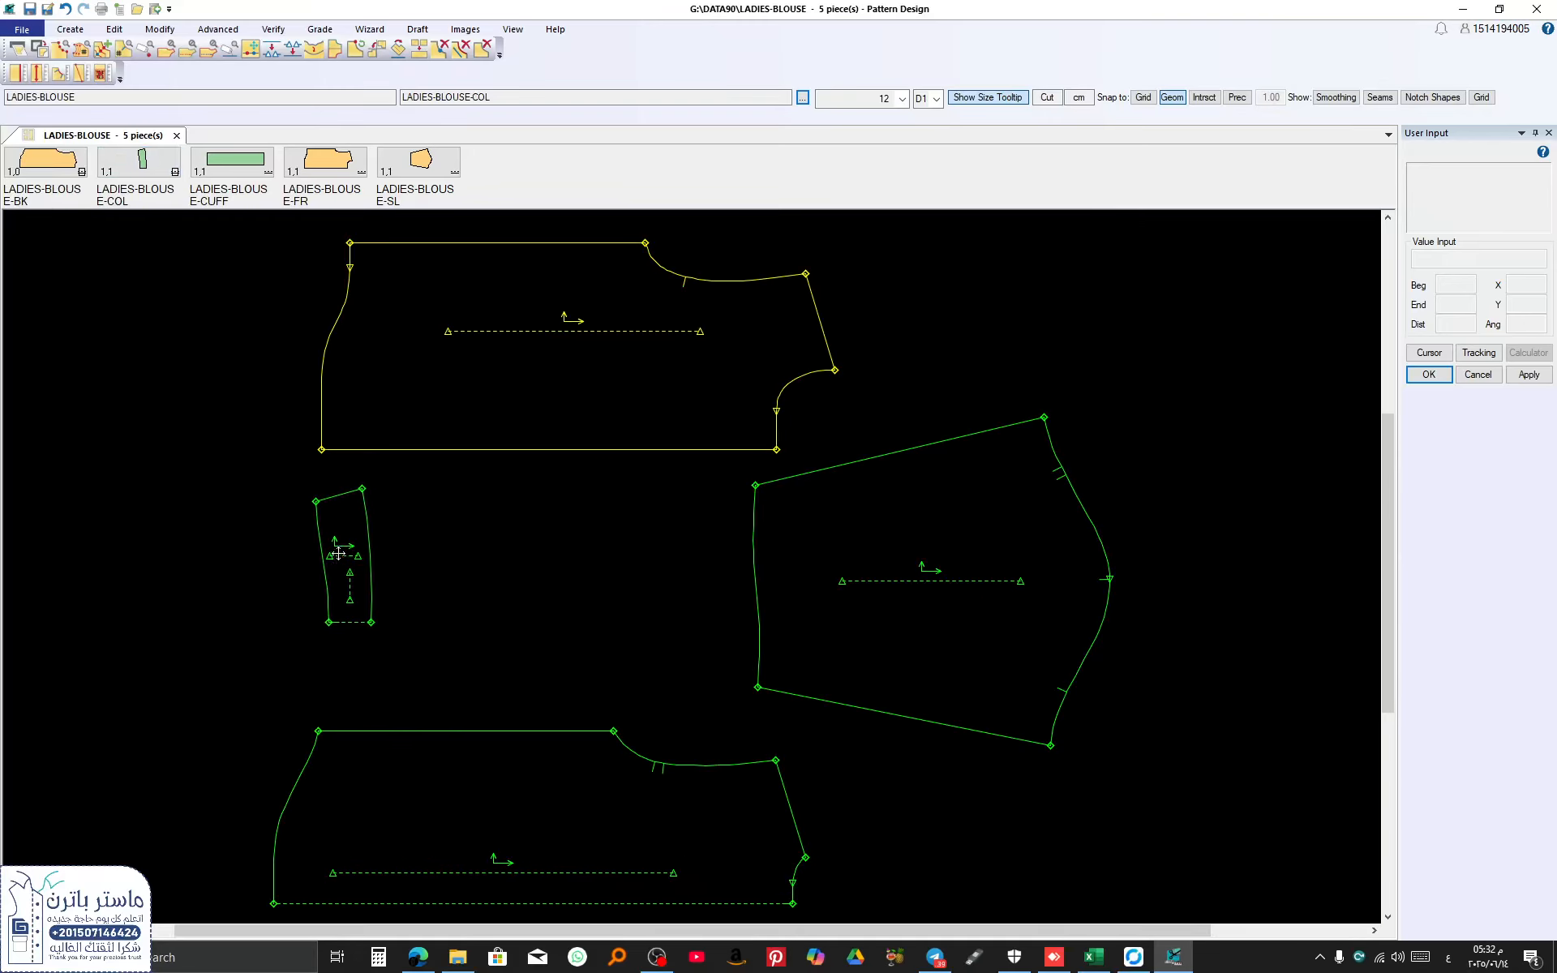
{"action": "left_click", "coordinate": [214, 400]}
{"action": "left_click", "coordinate": [239, 165]}
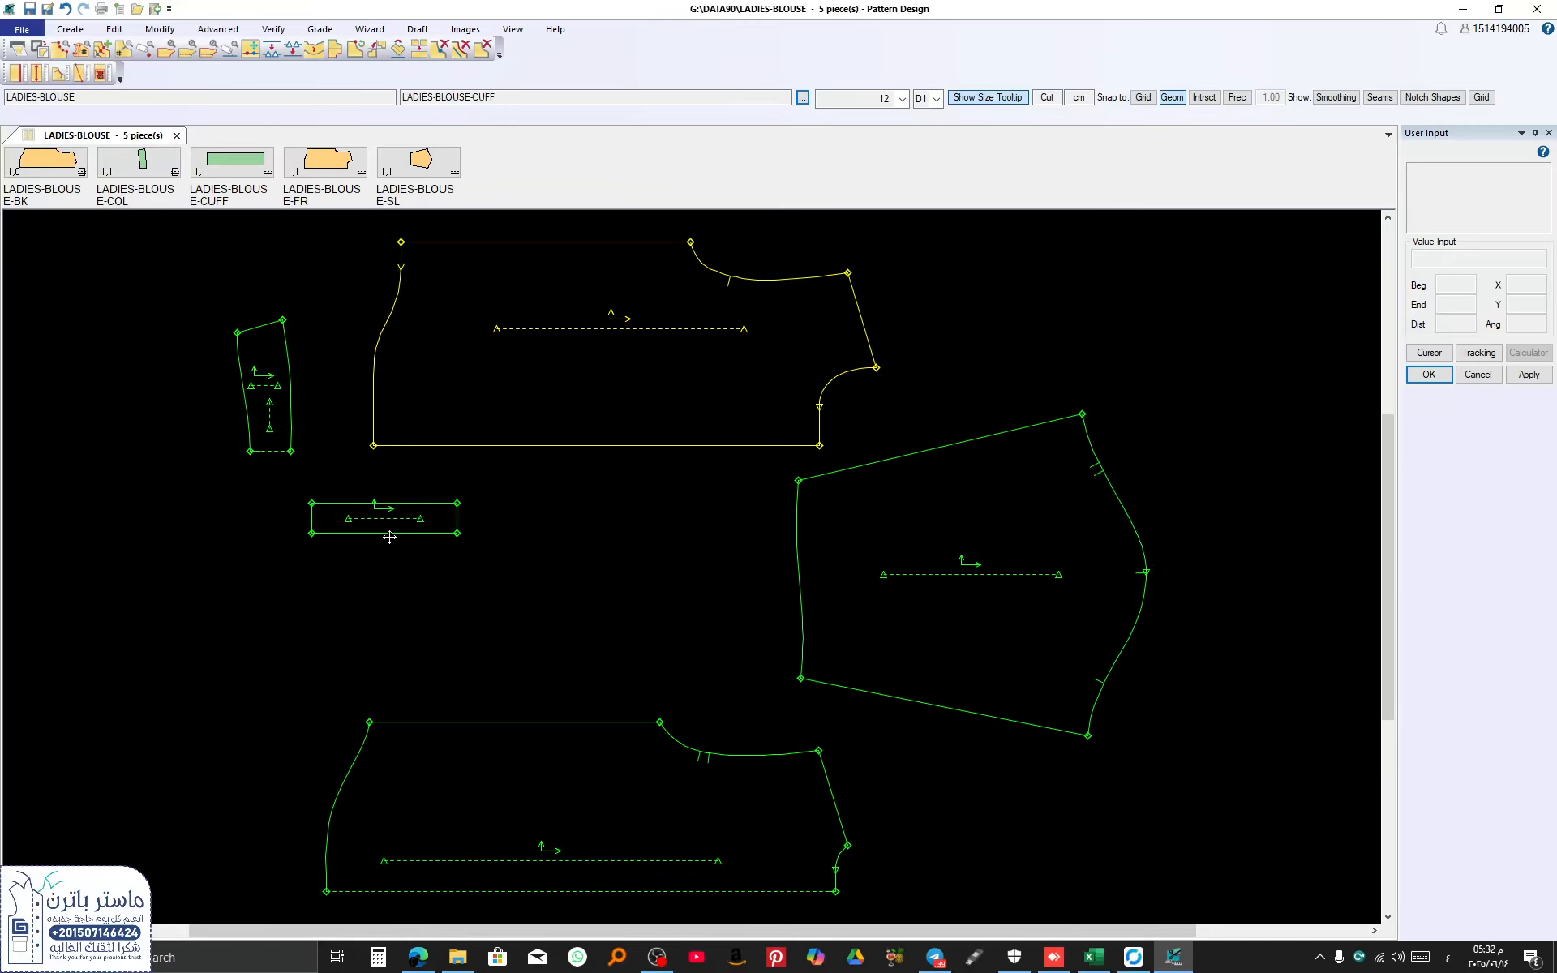
{"action": "left_click", "coordinate": [446, 566]}
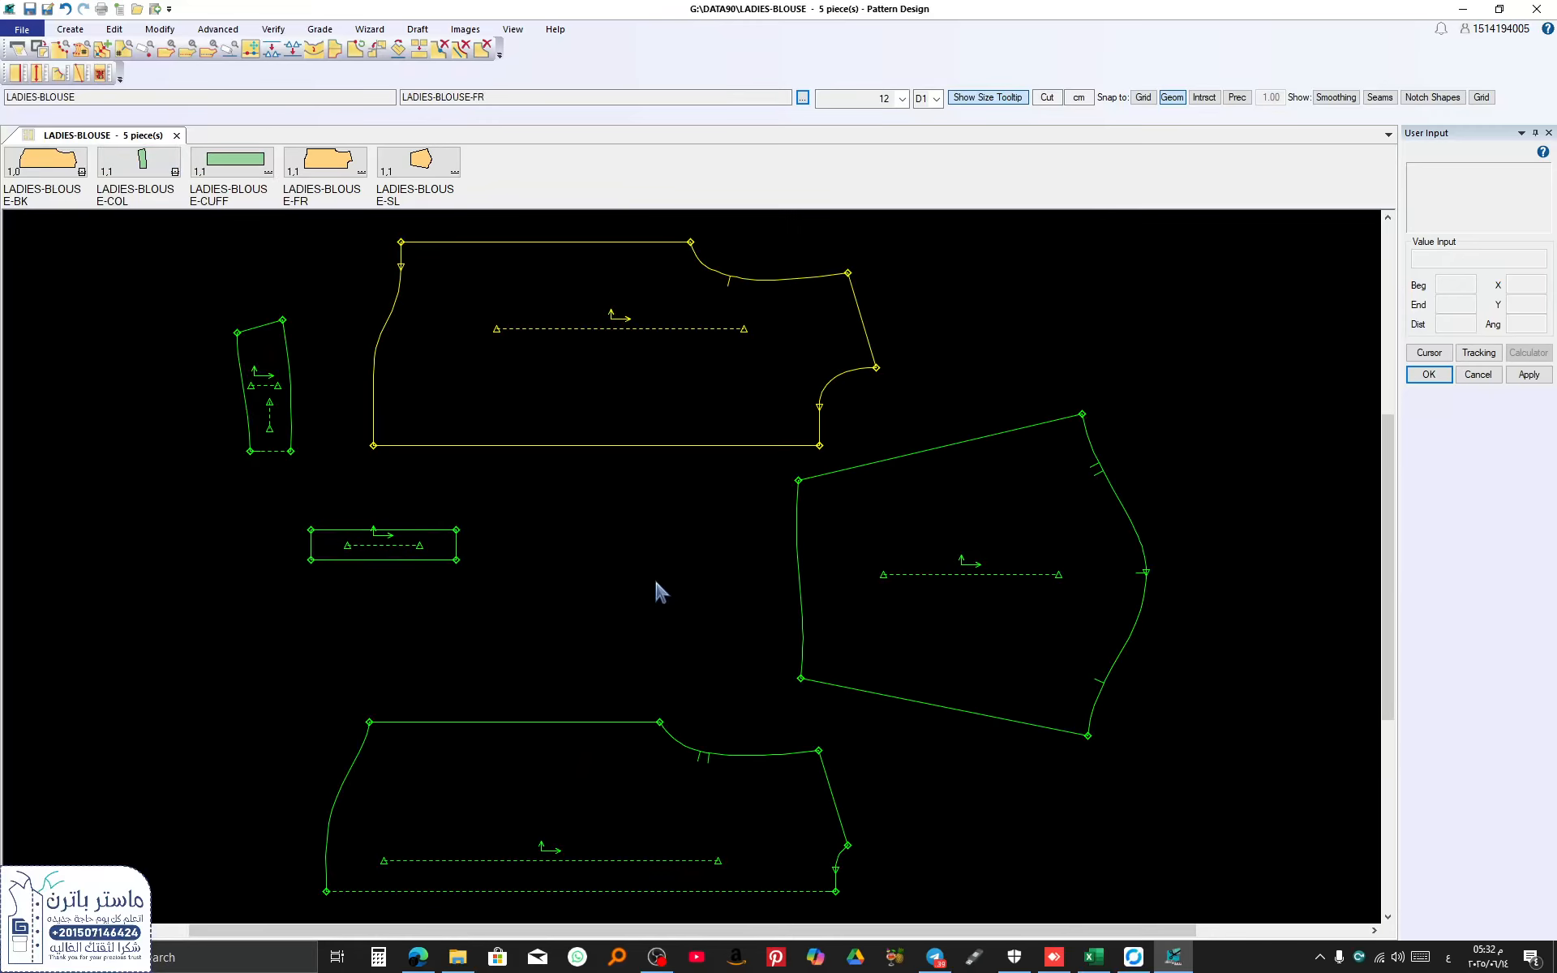
{"action": "mouse_move", "coordinate": [1023, 954]}
{"action": "left_click", "coordinate": [835, 469]}
{"action": "left_click", "coordinate": [874, 784]}
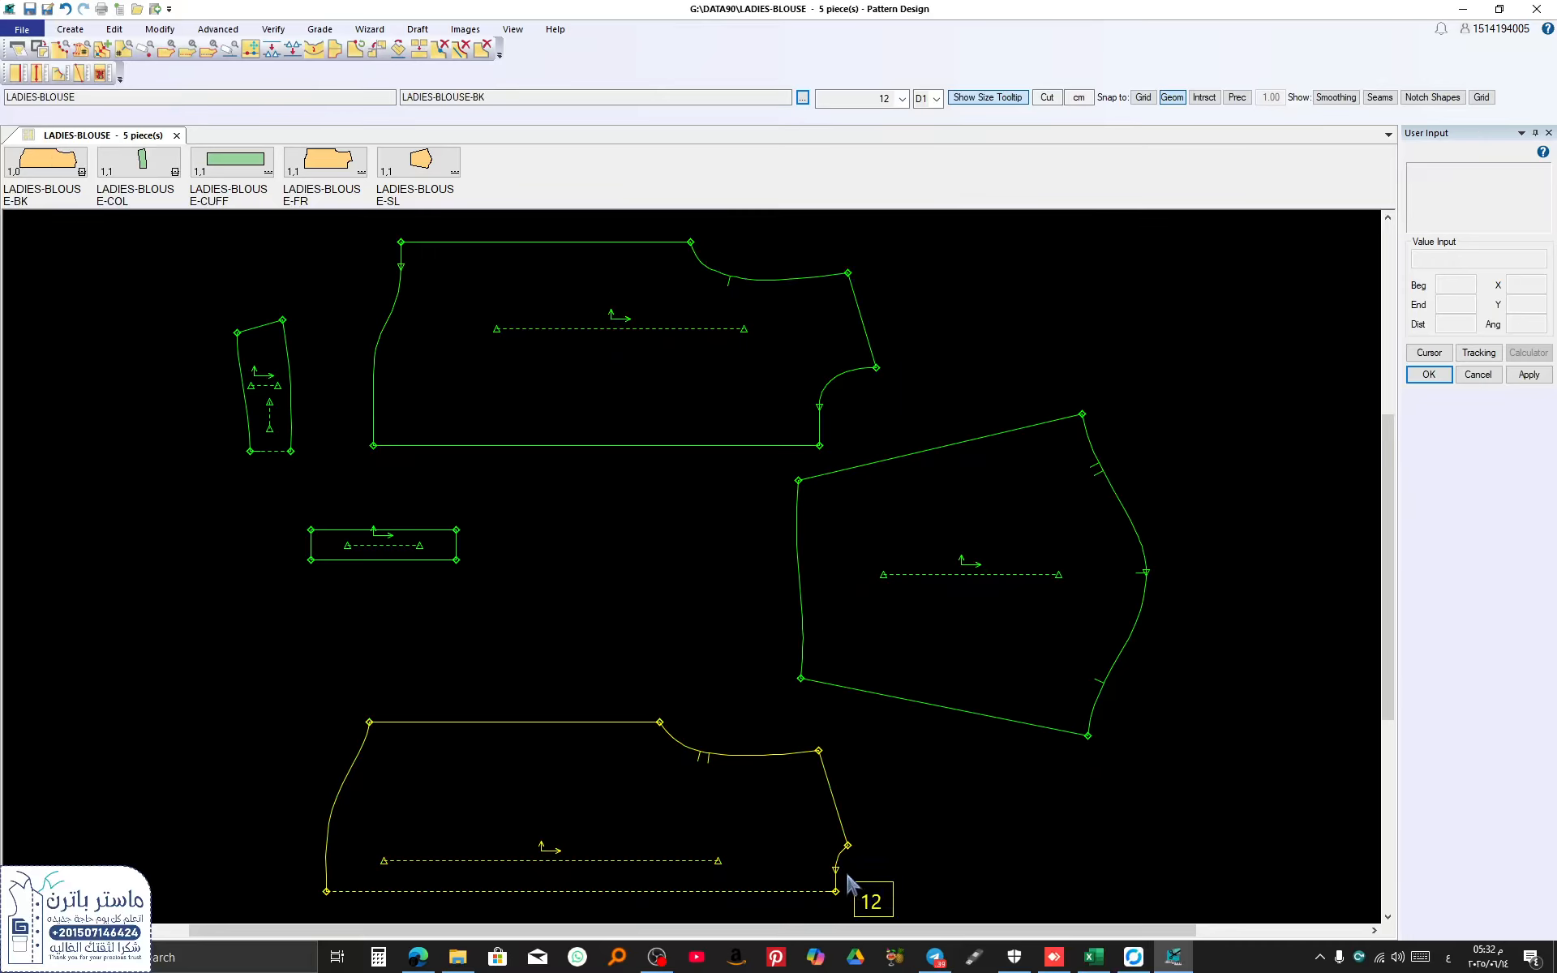
{"action": "left_click", "coordinate": [287, 458]}
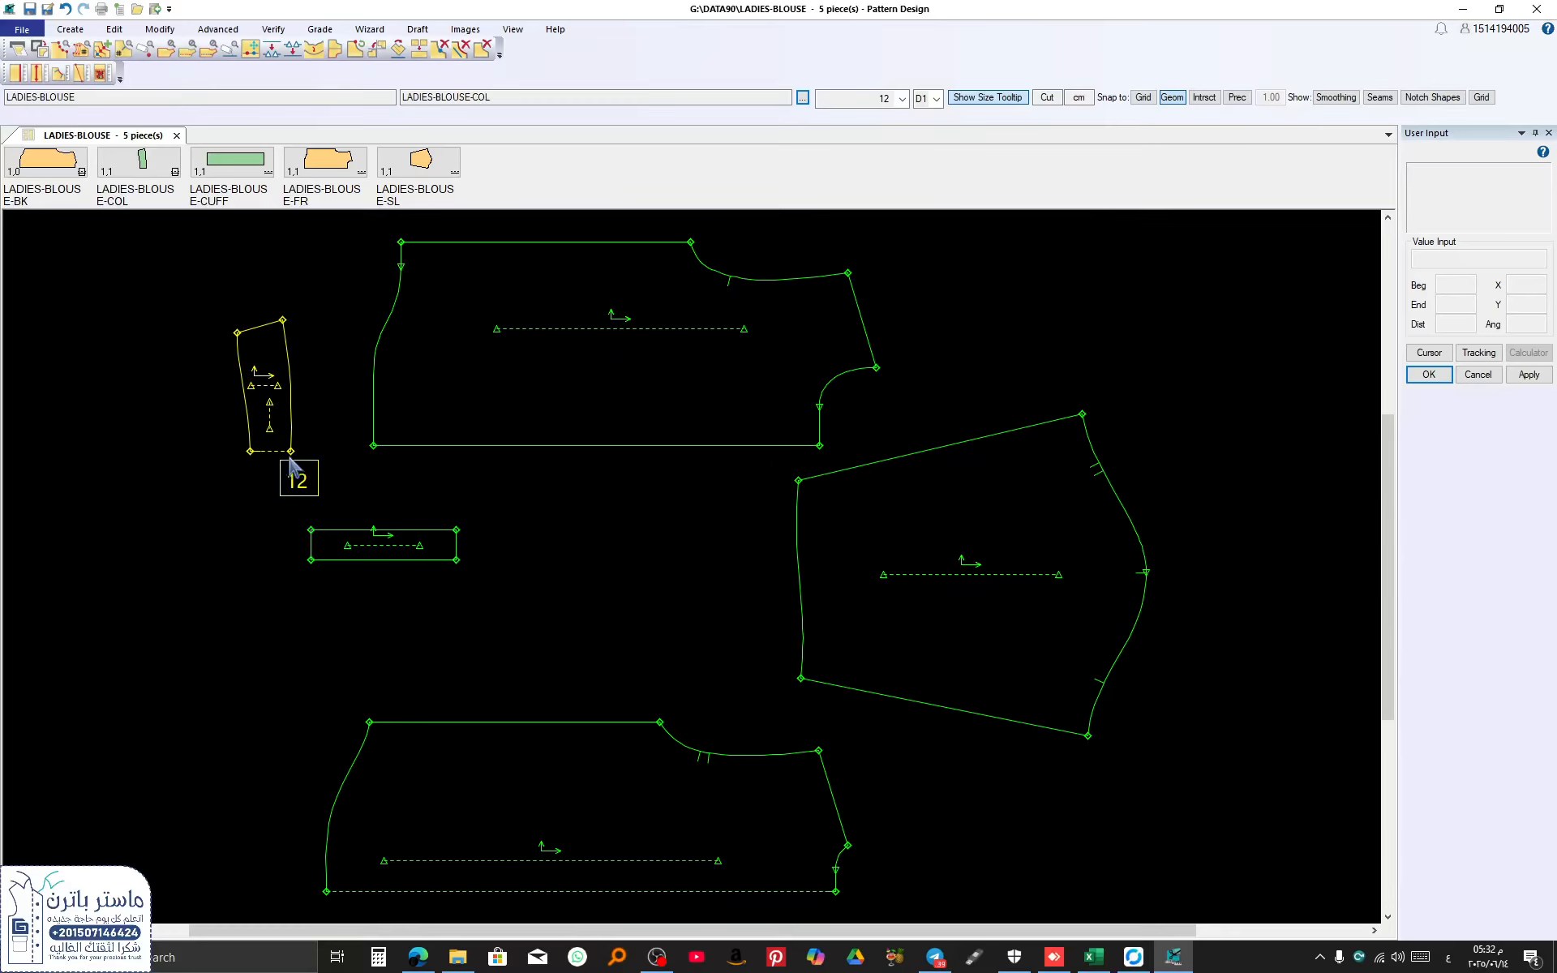
{"action": "left_click", "coordinate": [373, 552]}
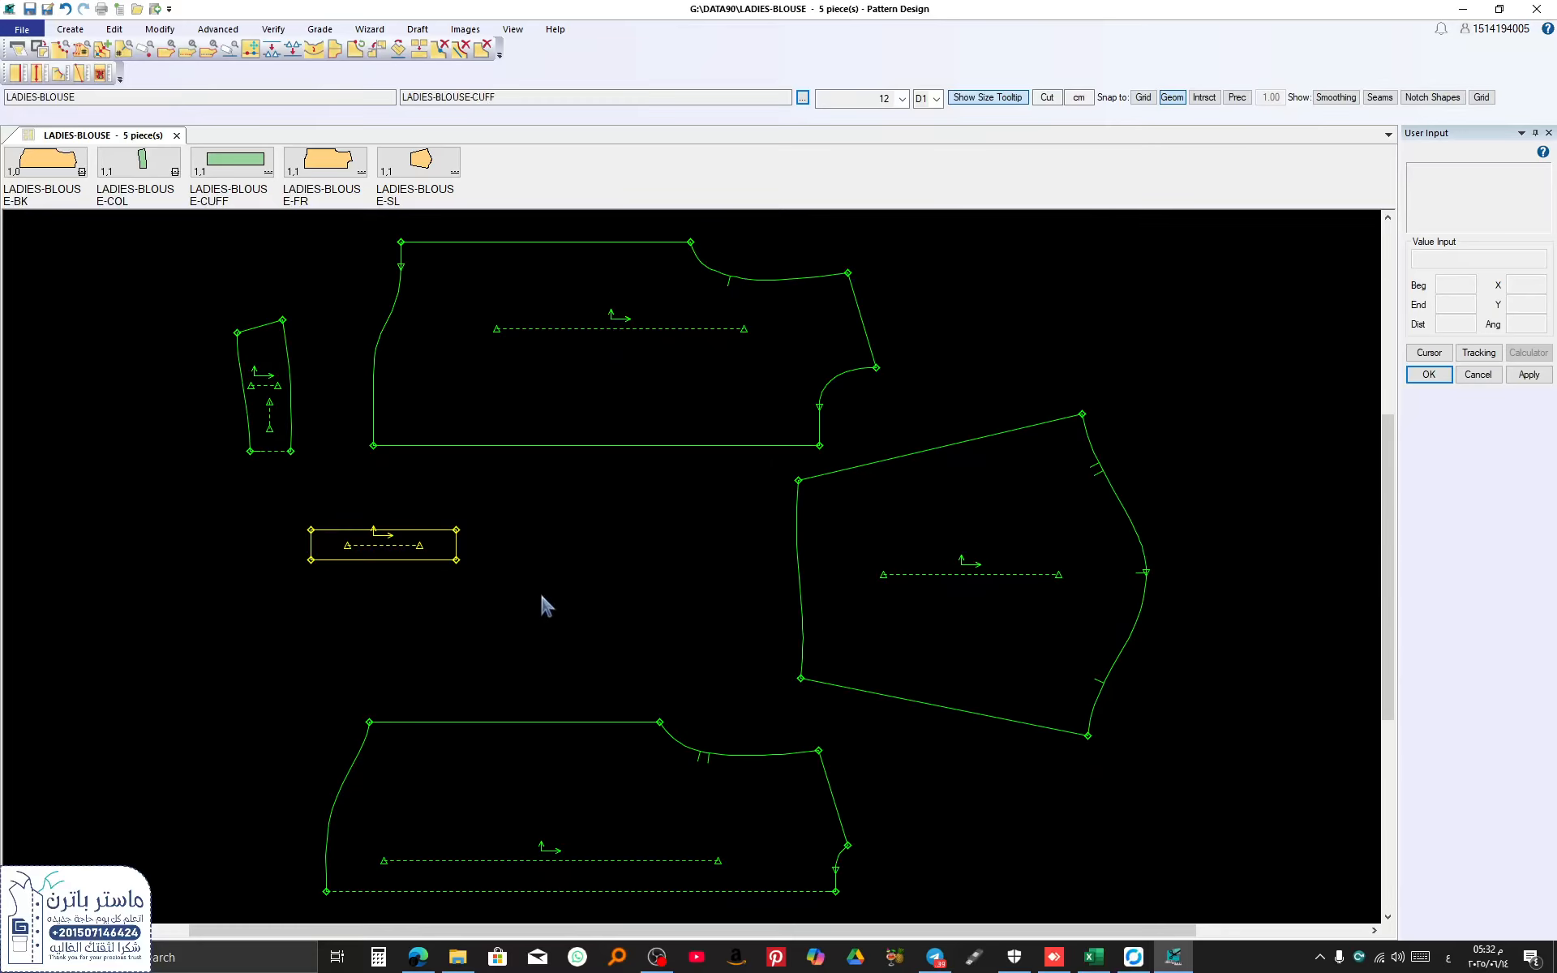
{"action": "left_click", "coordinate": [803, 613]}
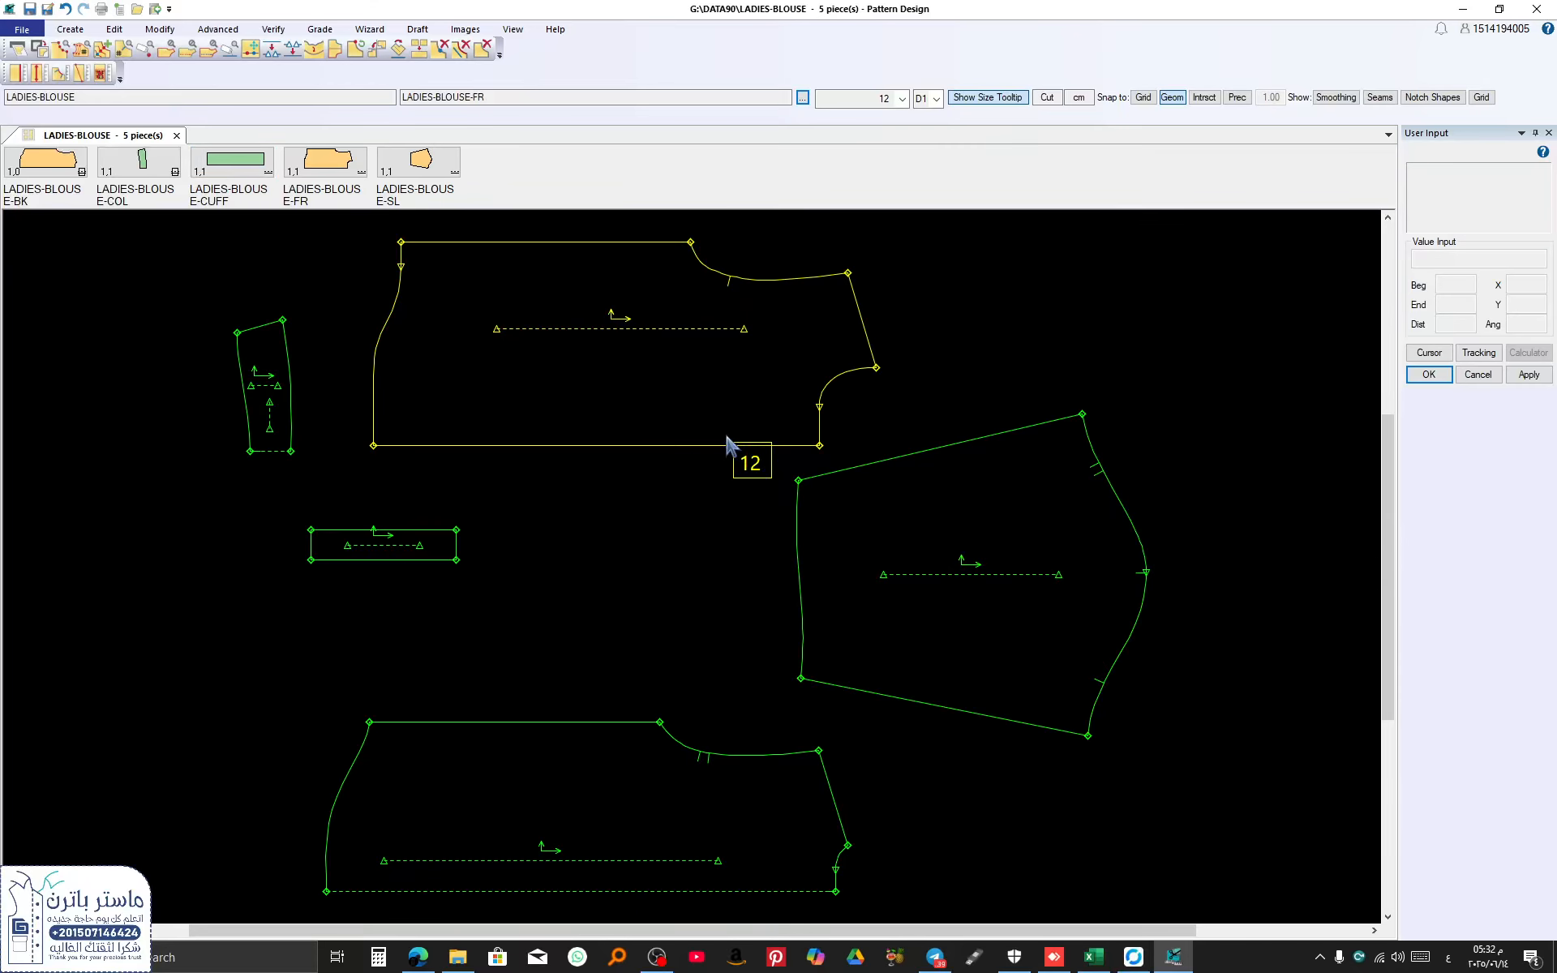
Step: Dock the pattern window to one half of the screen and create a new text document on the desktop
{"action": "left_click_drag", "start_coordinate": [941, 11], "coordinate": [0, 262]}
{"action": "left_click", "coordinate": [987, 111]}
{"action": "right_click", "coordinate": [1105, 420]}
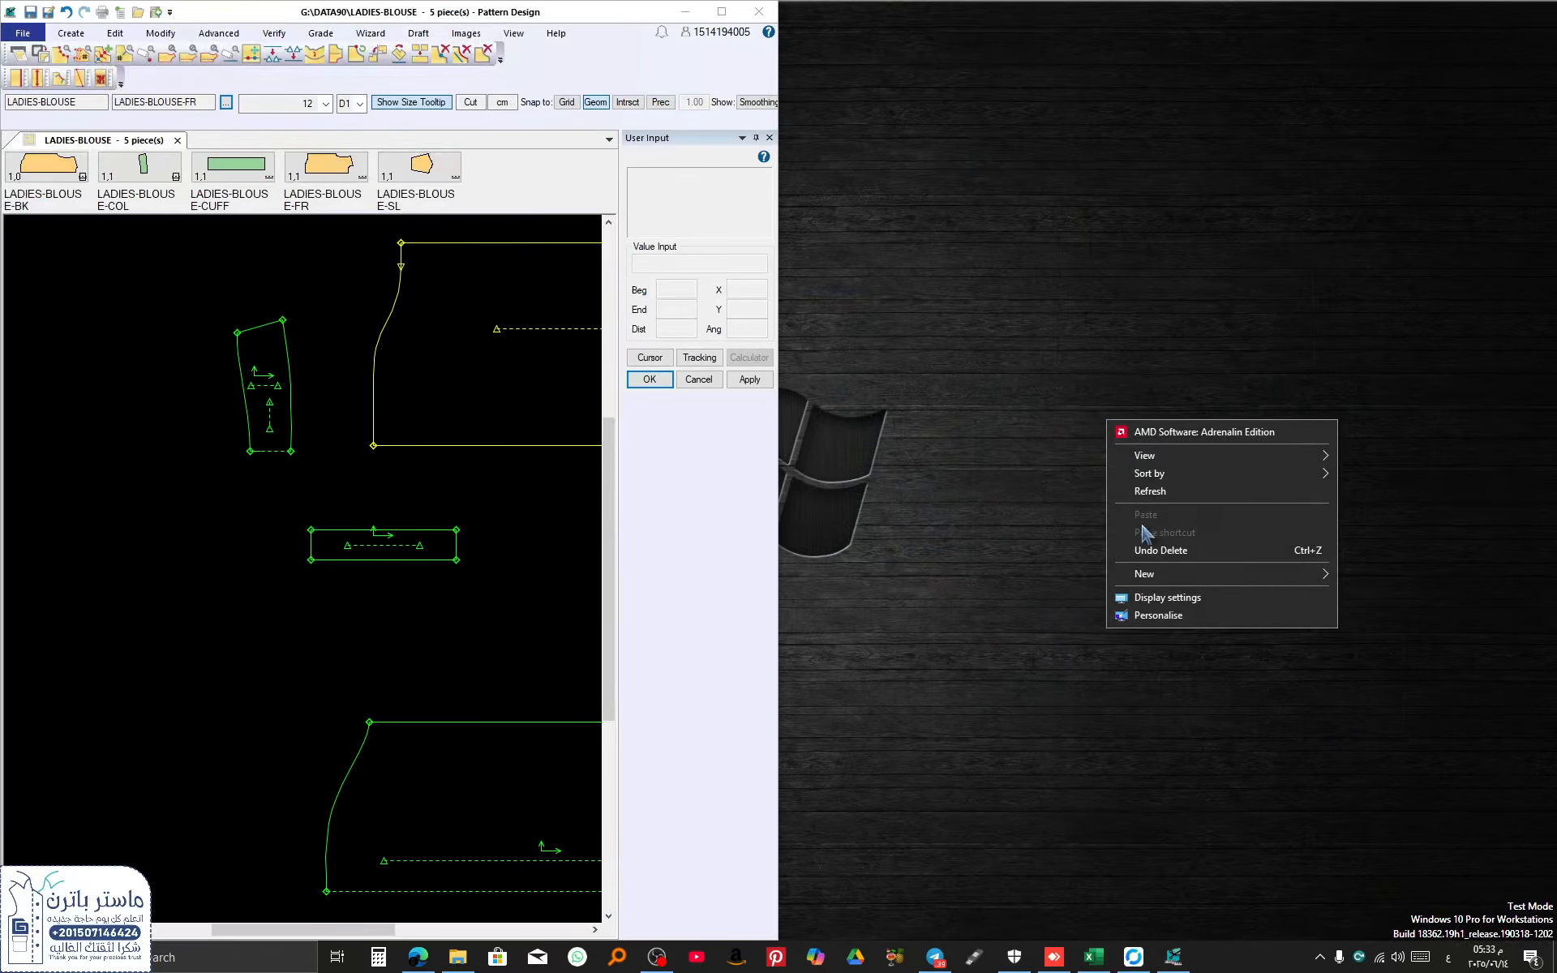
{"action": "mouse_move", "coordinate": [1148, 573]}
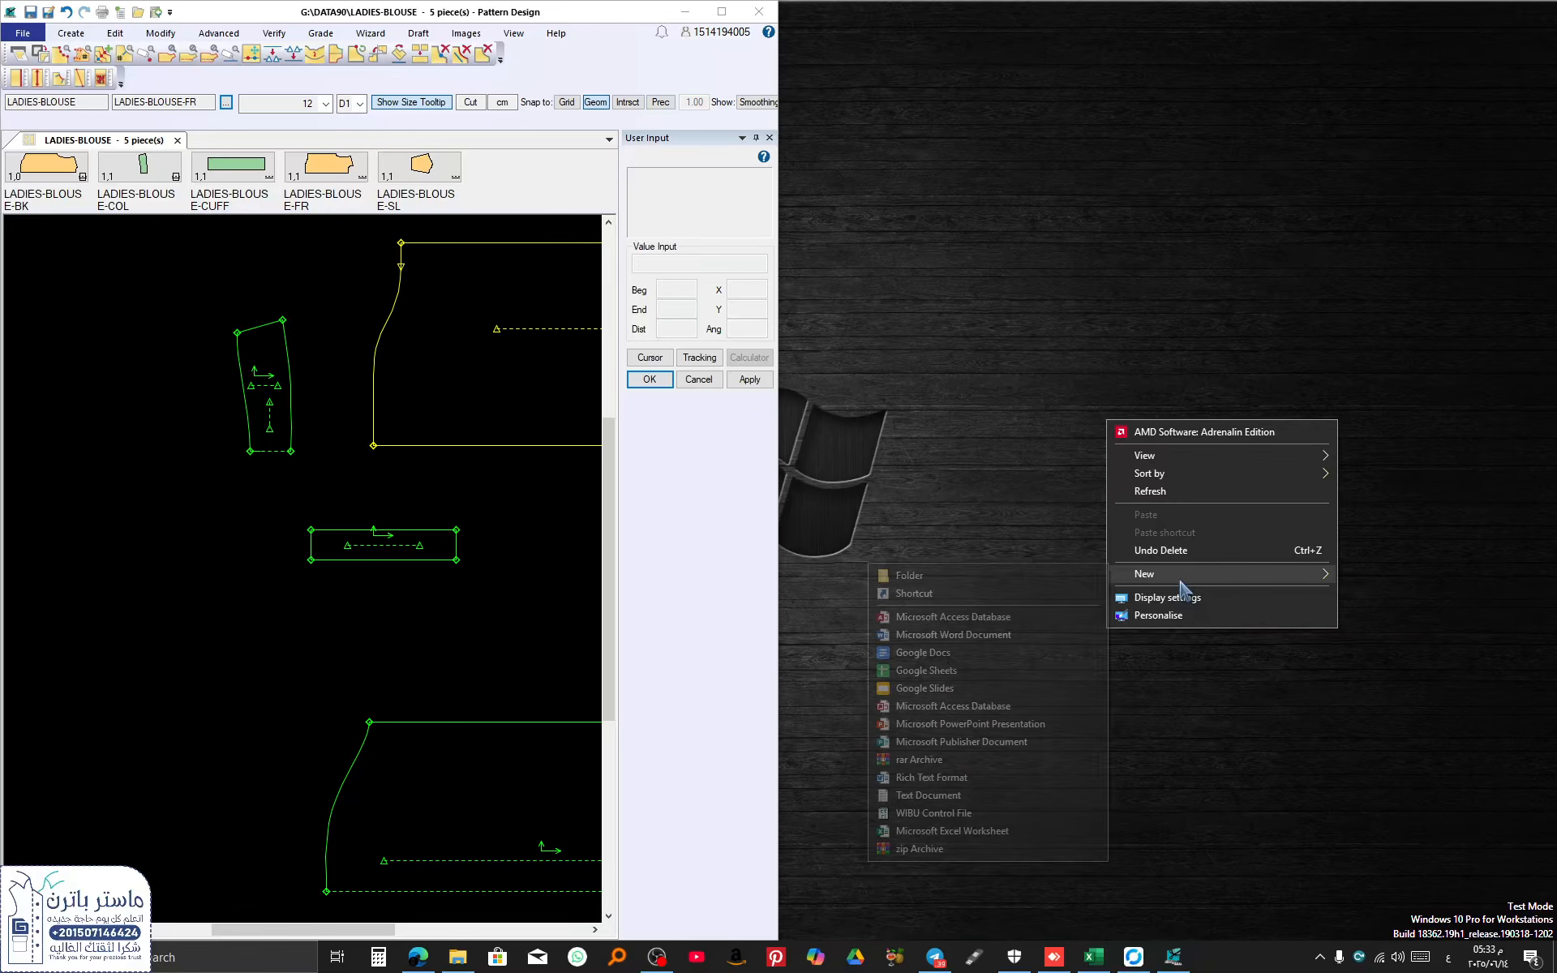
{"action": "left_click", "coordinate": [937, 797]}
Step: Open New Text Document in Notepad and arrange its window beside the restored Pattern Design window
{"action": "left_click", "coordinate": [699, 13]}
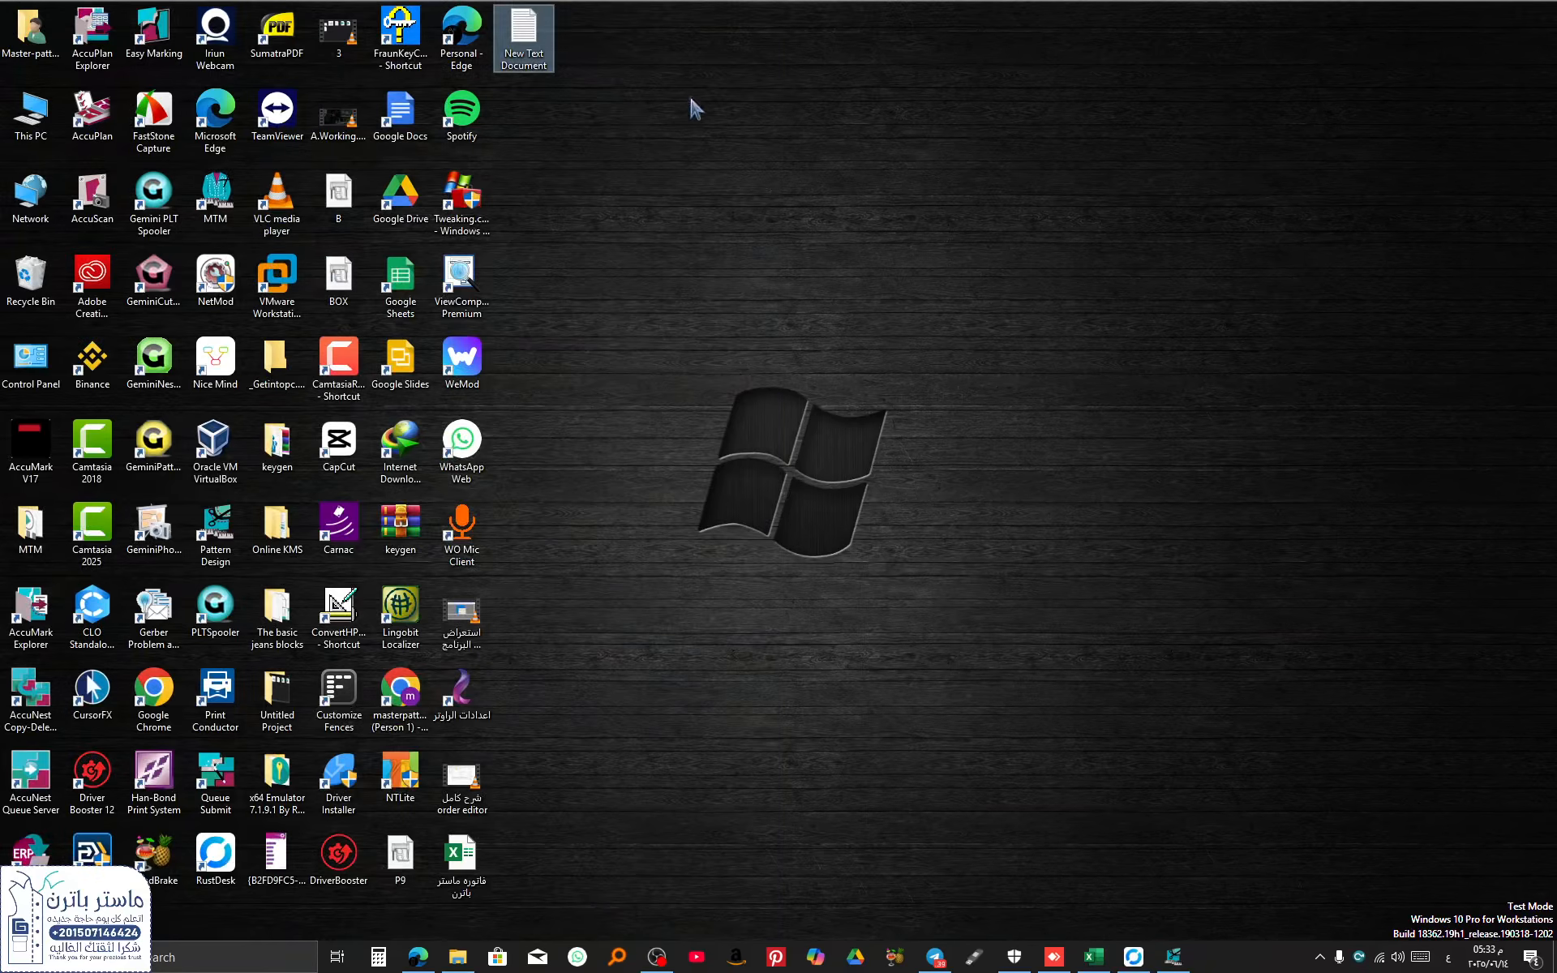
{"action": "double_click", "coordinate": [527, 41]}
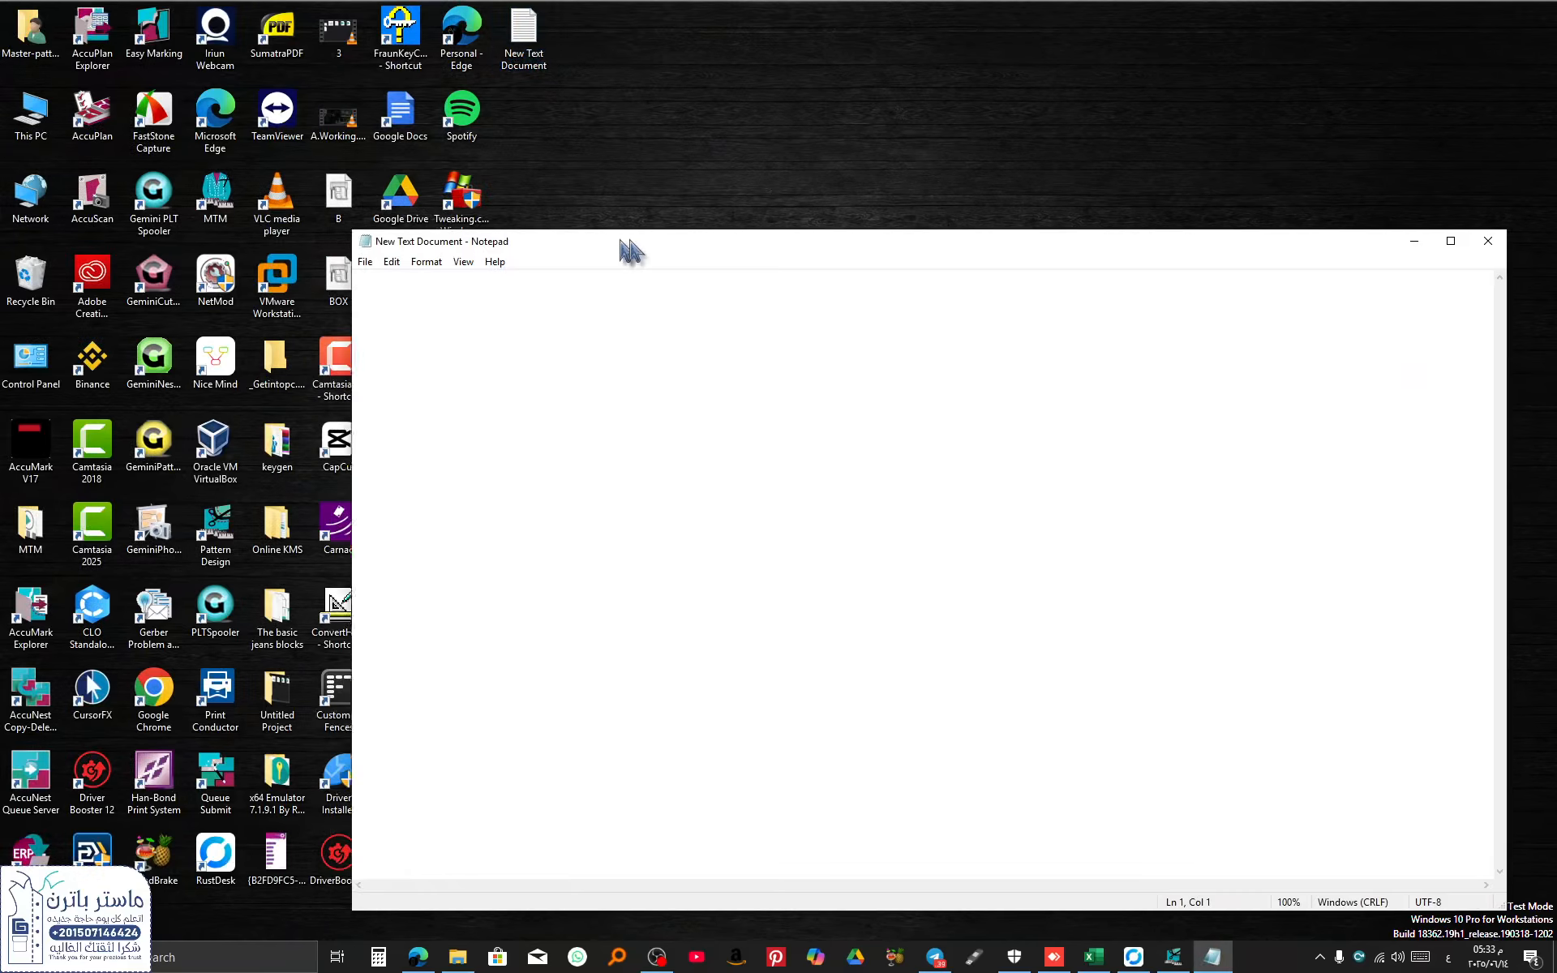
{"action": "left_click_drag", "start_coordinate": [631, 251], "coordinate": [928, 149]}
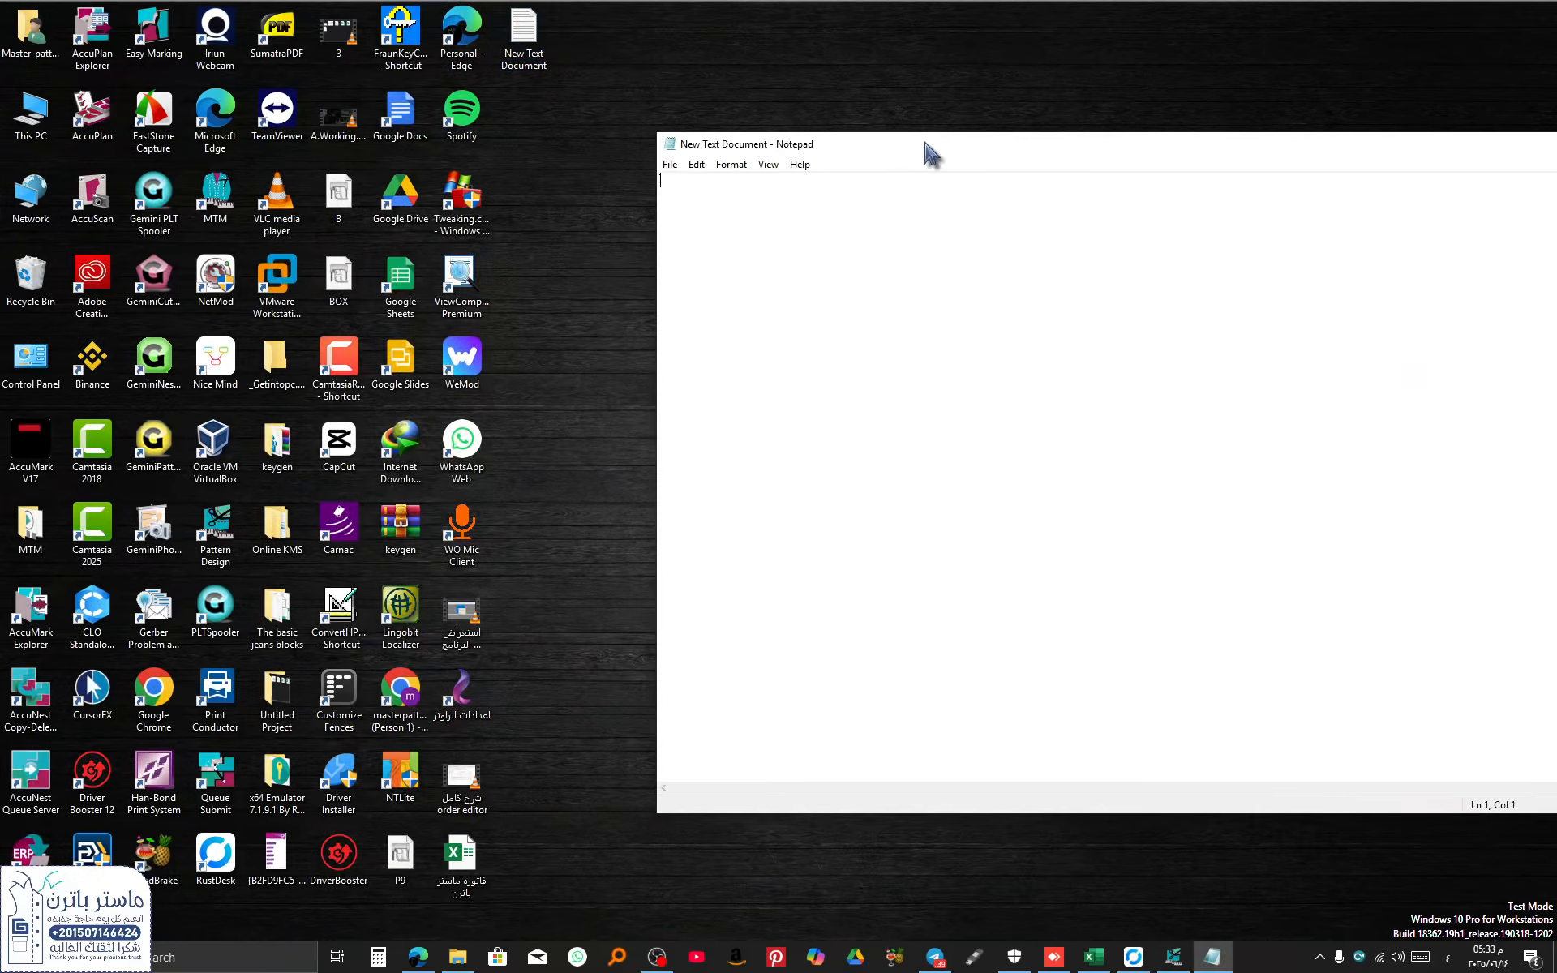
{"action": "left_click", "coordinate": [1173, 957]}
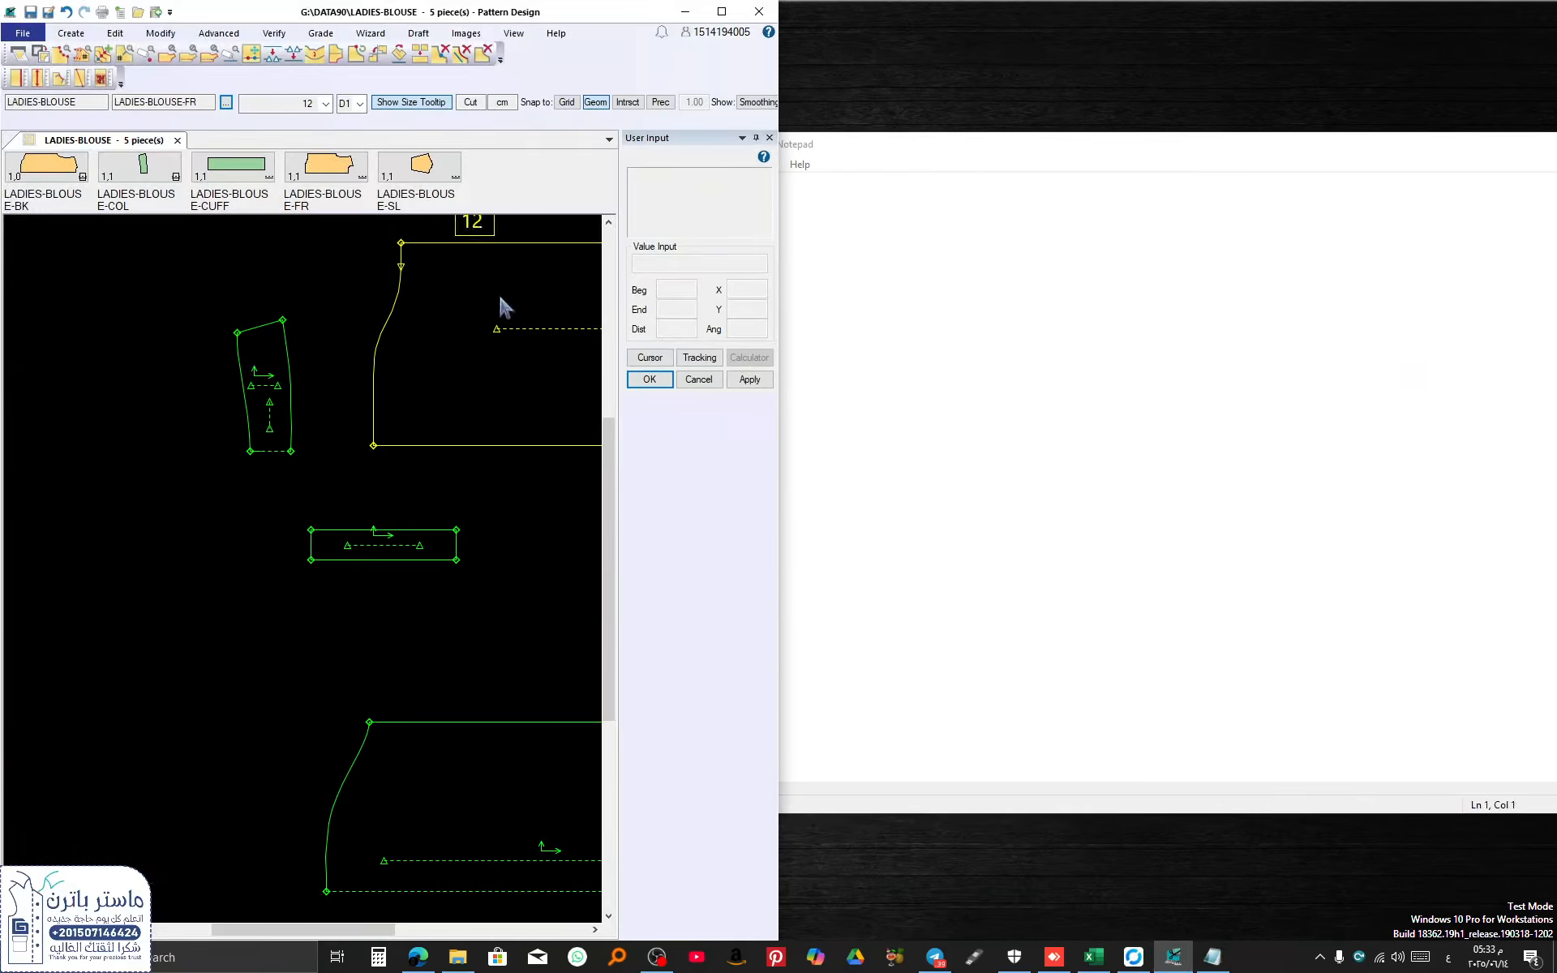
{"action": "scroll", "coordinate": [254, 487], "scroll_direction": "down", "scroll_amount": 3}
{"action": "left_click", "coordinate": [973, 420]}
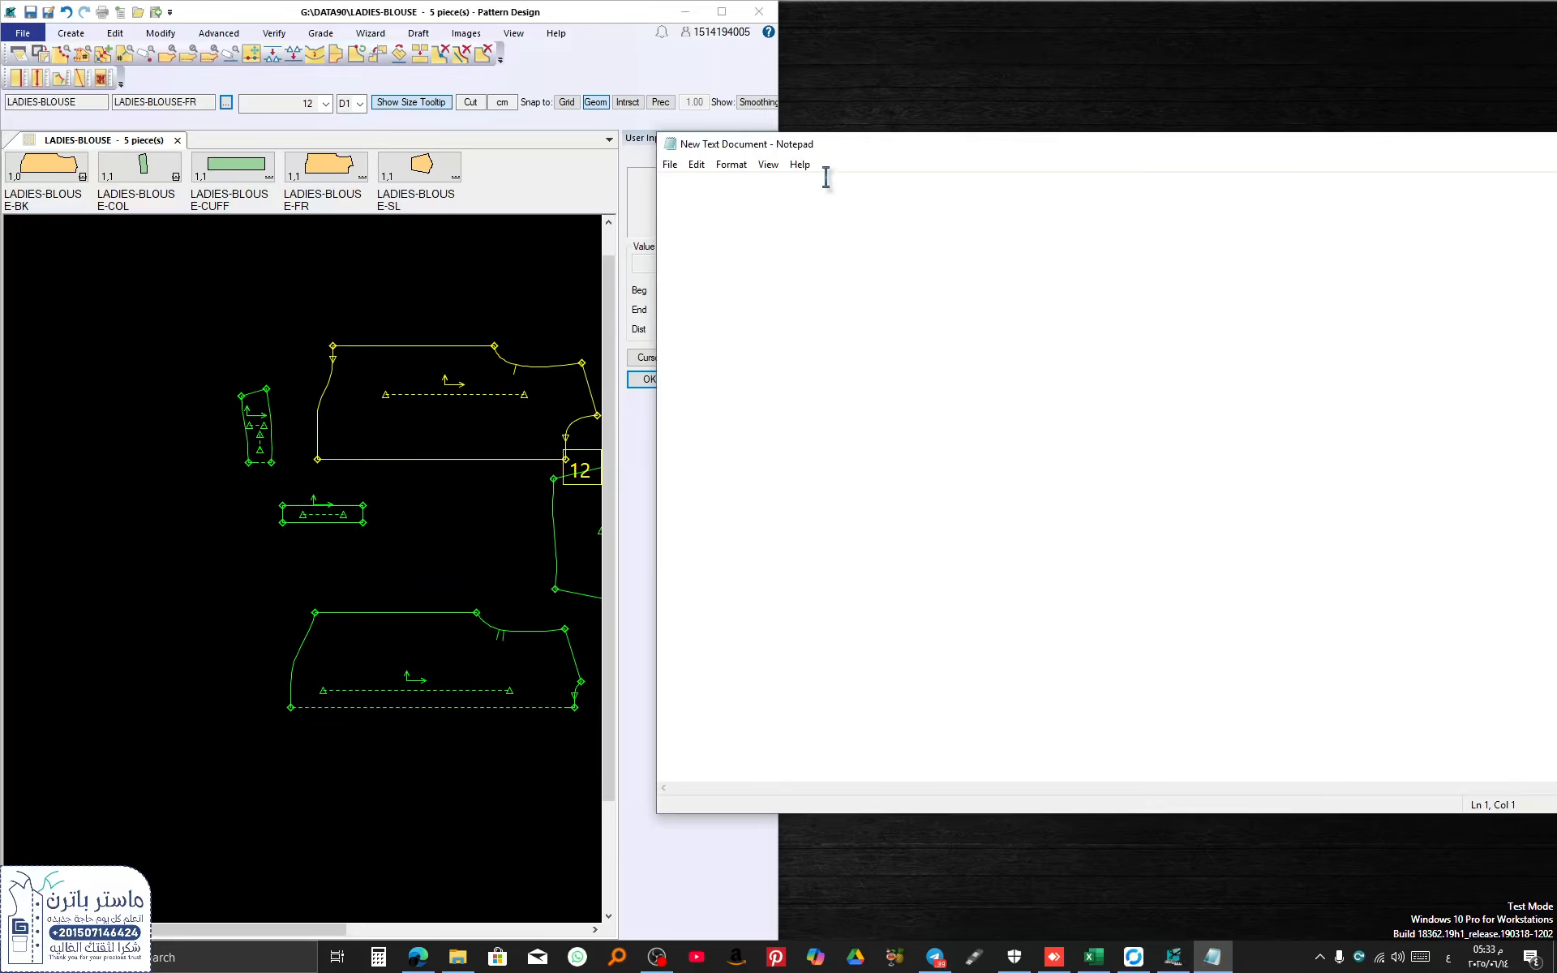
Step: Move the back piece away from the sleeve to below the cuff, with all five pieces in view
{"action": "scroll", "coordinate": [347, 452], "scroll_direction": "down", "scroll_amount": 3}
{"action": "scroll", "coordinate": [151, 468], "scroll_direction": "down", "scroll_amount": 3}
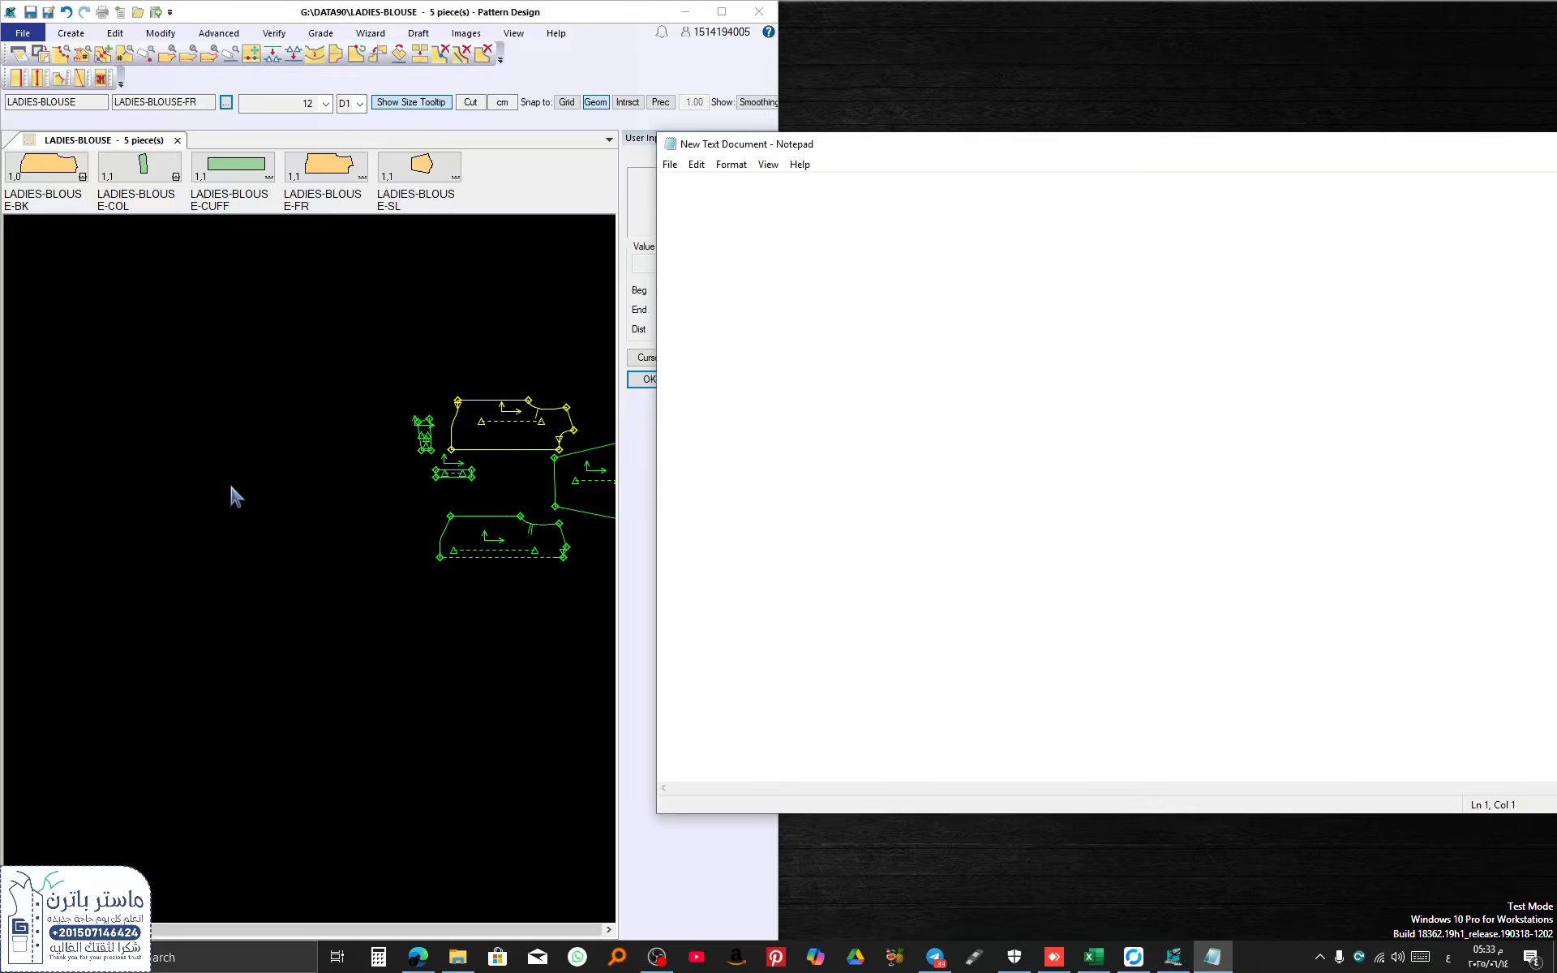
{"action": "scroll", "coordinate": [603, 542], "scroll_direction": "up", "scroll_amount": 2}
{"action": "left_click", "coordinate": [592, 537]}
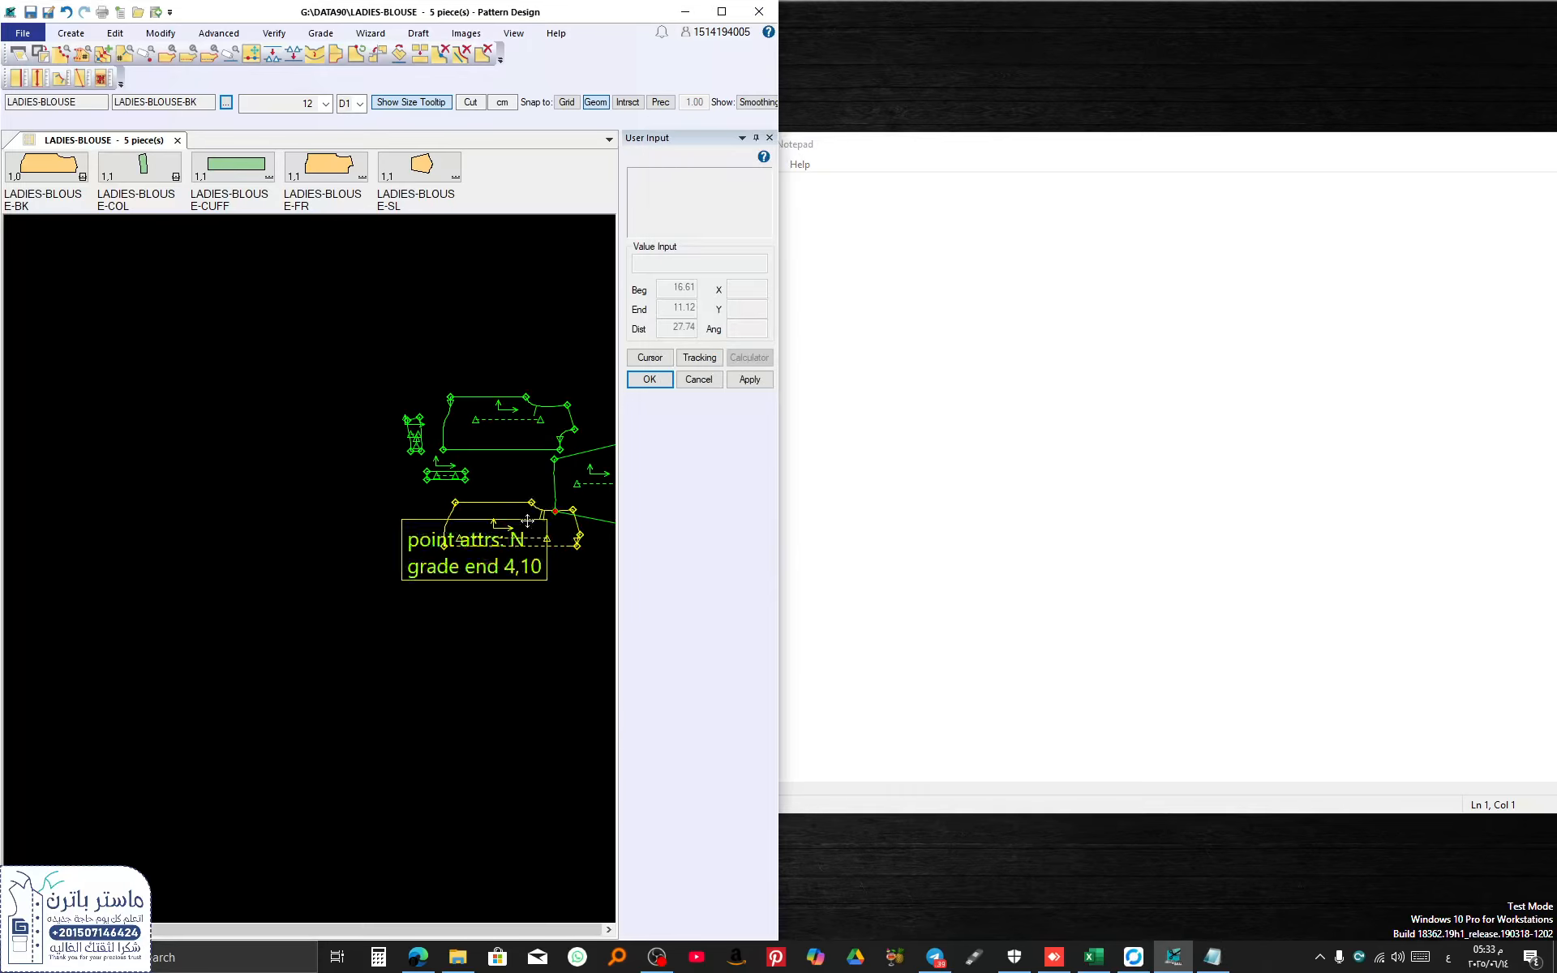
{"action": "scroll", "coordinate": [186, 446], "scroll_direction": "down", "scroll_amount": 1}
{"action": "scroll", "coordinate": [445, 454], "scroll_direction": "up", "scroll_amount": 3}
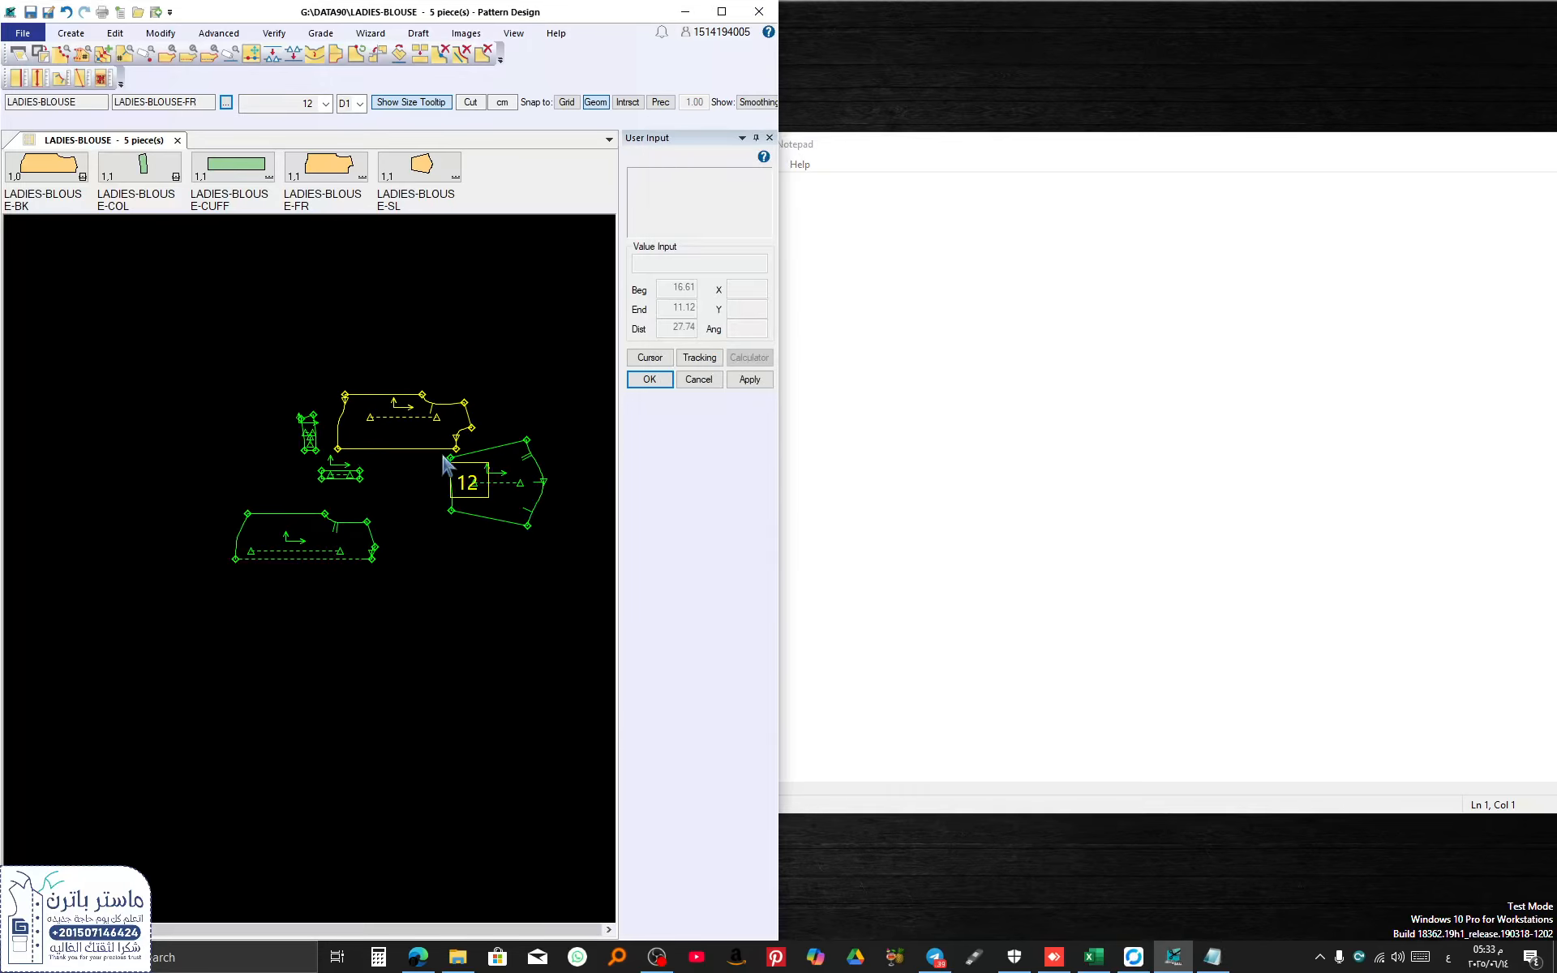
Step: In Notepad, start a list of blouse measurements in English with the lines "sleeve lingth" and "sleeve opening"
{"action": "left_click", "coordinate": [977, 421]}
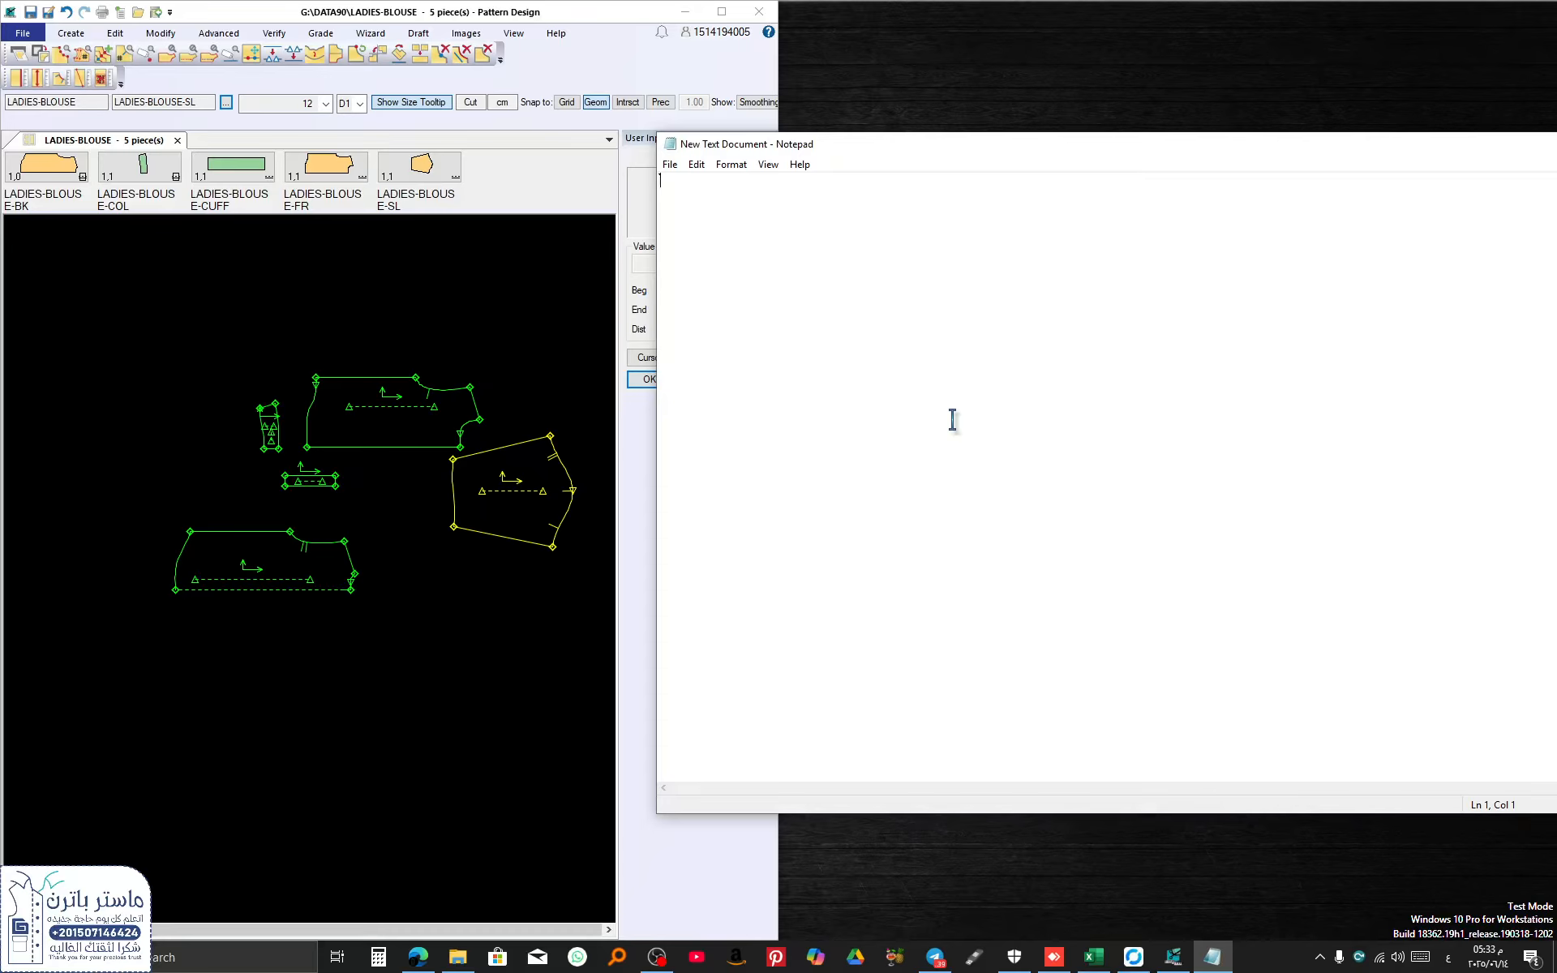
{"action": "type", "text": "سمت"}
{"action": "key", "text": "BackSpace"}
{"action": "key", "text": "BackSpace"}
{"action": "key", "text": "BackSpace"}
{"action": "key", "text": "alt+shift"}
{"action": "type", "text": "sleeve lingth"}
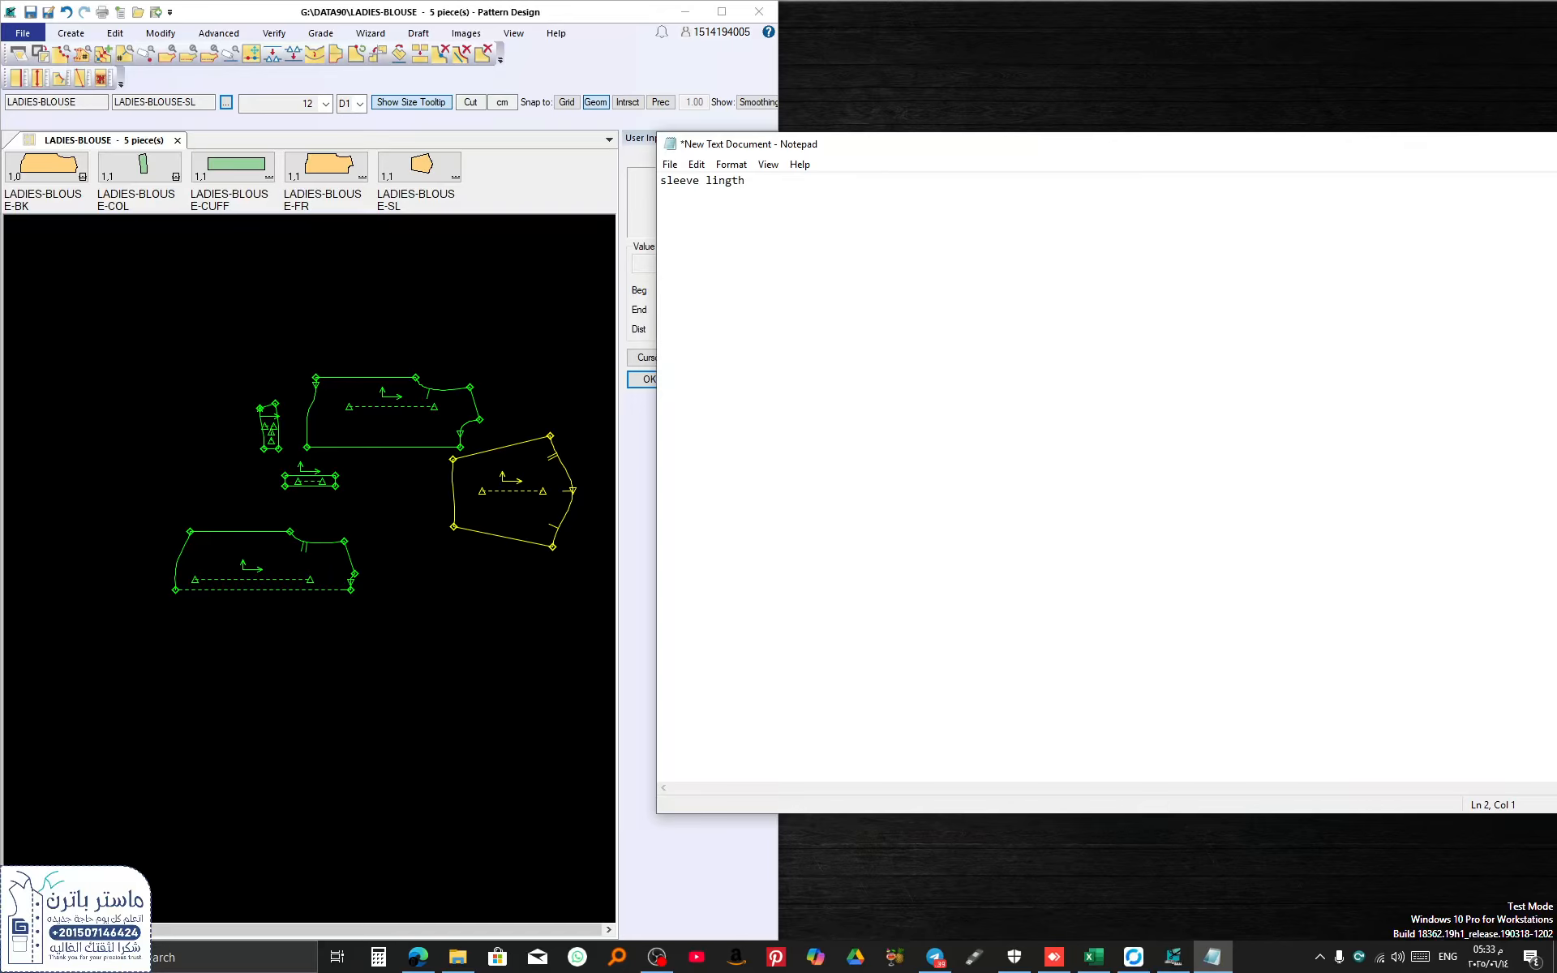
{"action": "type", "text": "sleev"}
{"action": "type", "text": "e "}
{"action": "type", "text": "op"}
{"action": "type", "text": "ening"}
Step: Add the measurement lines "sholder lingth" and "neck size" to the list
{"action": "type", "text": "s"}
{"action": "type", "text": "hold"}
{"action": "type", "text": "er"}
{"action": "type", "text": " ling"}
{"action": "type", "text": "th "}
{"action": "type", "text": "ne"}
{"action": "type", "text": "ck"}
{"action": "type", "text": " si"}
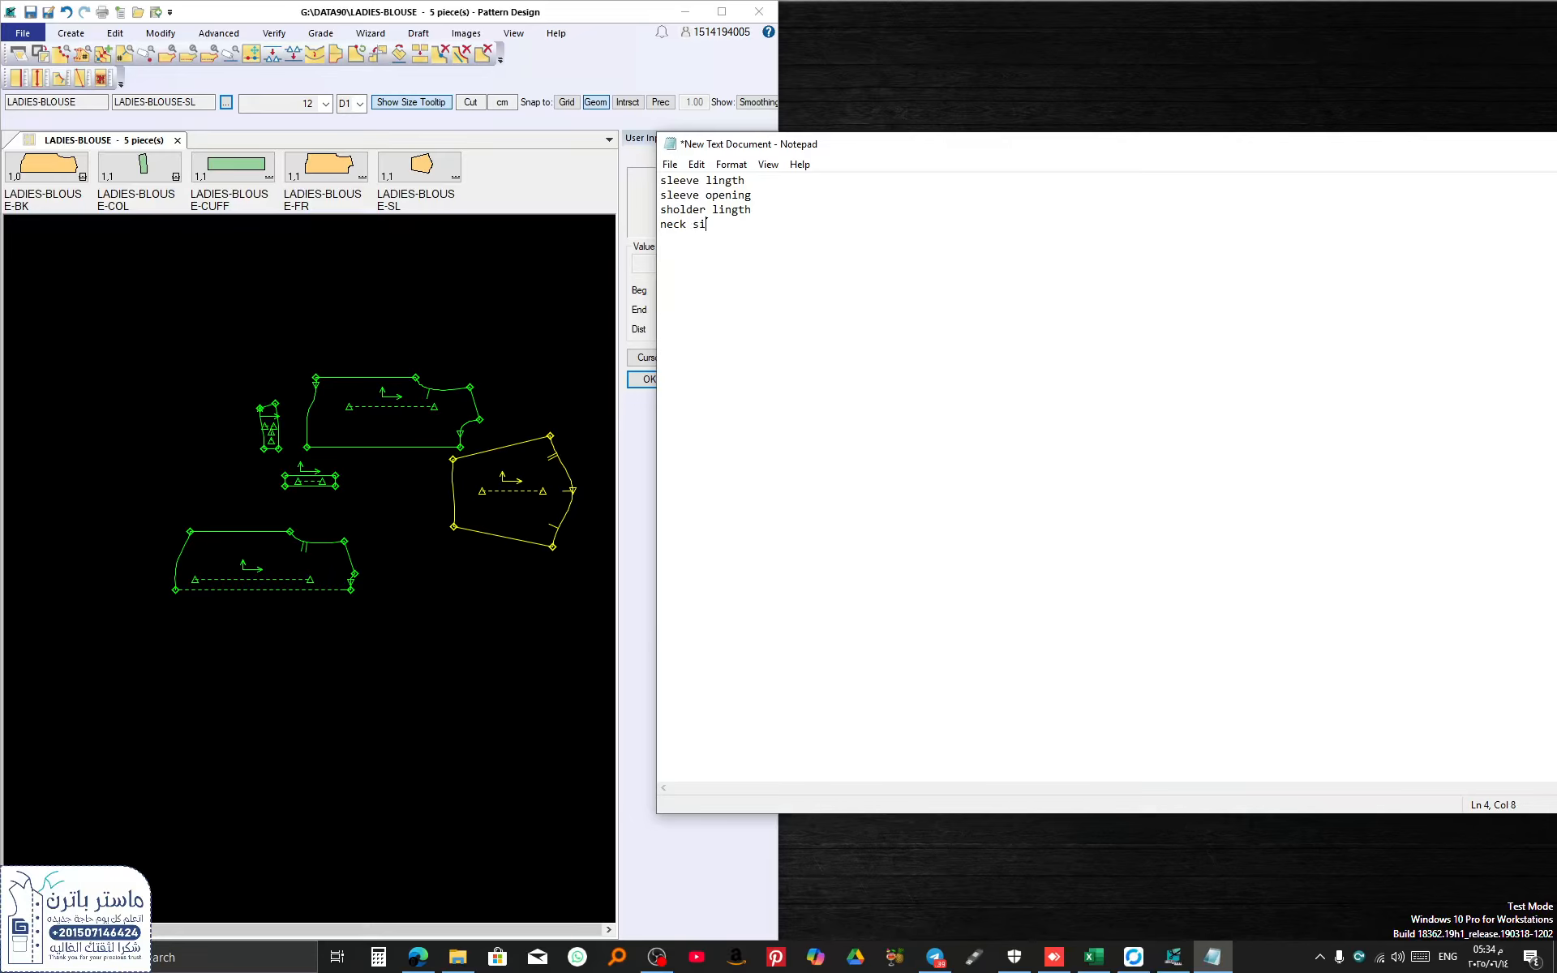
{"action": "type", "text": "ze"}
{"action": "key", "text": "Return"}
Step: Add the line "blacket length" and correct "lingth" to "length" in the sleeve and sholder lines
{"action": "type", "text": "ba"}
{"action": "key", "text": "BackSpace"}
{"action": "type", "text": "la"}
{"action": "type", "text": "cket"}
{"action": "type", "text": " lin"}
{"action": "type", "text": "th"}
{"action": "key", "text": "BackSpace"}
{"action": "key", "text": "BackSpace"}
{"action": "key", "text": "BackSpace"}
{"action": "key", "text": "BackSpace"}
{"action": "type", "text": "ength"}
{"action": "left_click_drag", "start_coordinate": [726, 209], "coordinate": [713, 180]}
{"action": "type", "text": "ee"}
Step: Add the measurement lines "hib width" and "bust width" to the list
{"action": "type", "text": "hib wh"}
{"action": "key", "text": "BackSpace"}
{"action": "type", "text": "idth"}
{"action": "type", "text": "bust wi"}
{"action": "type", "text": "dth "}
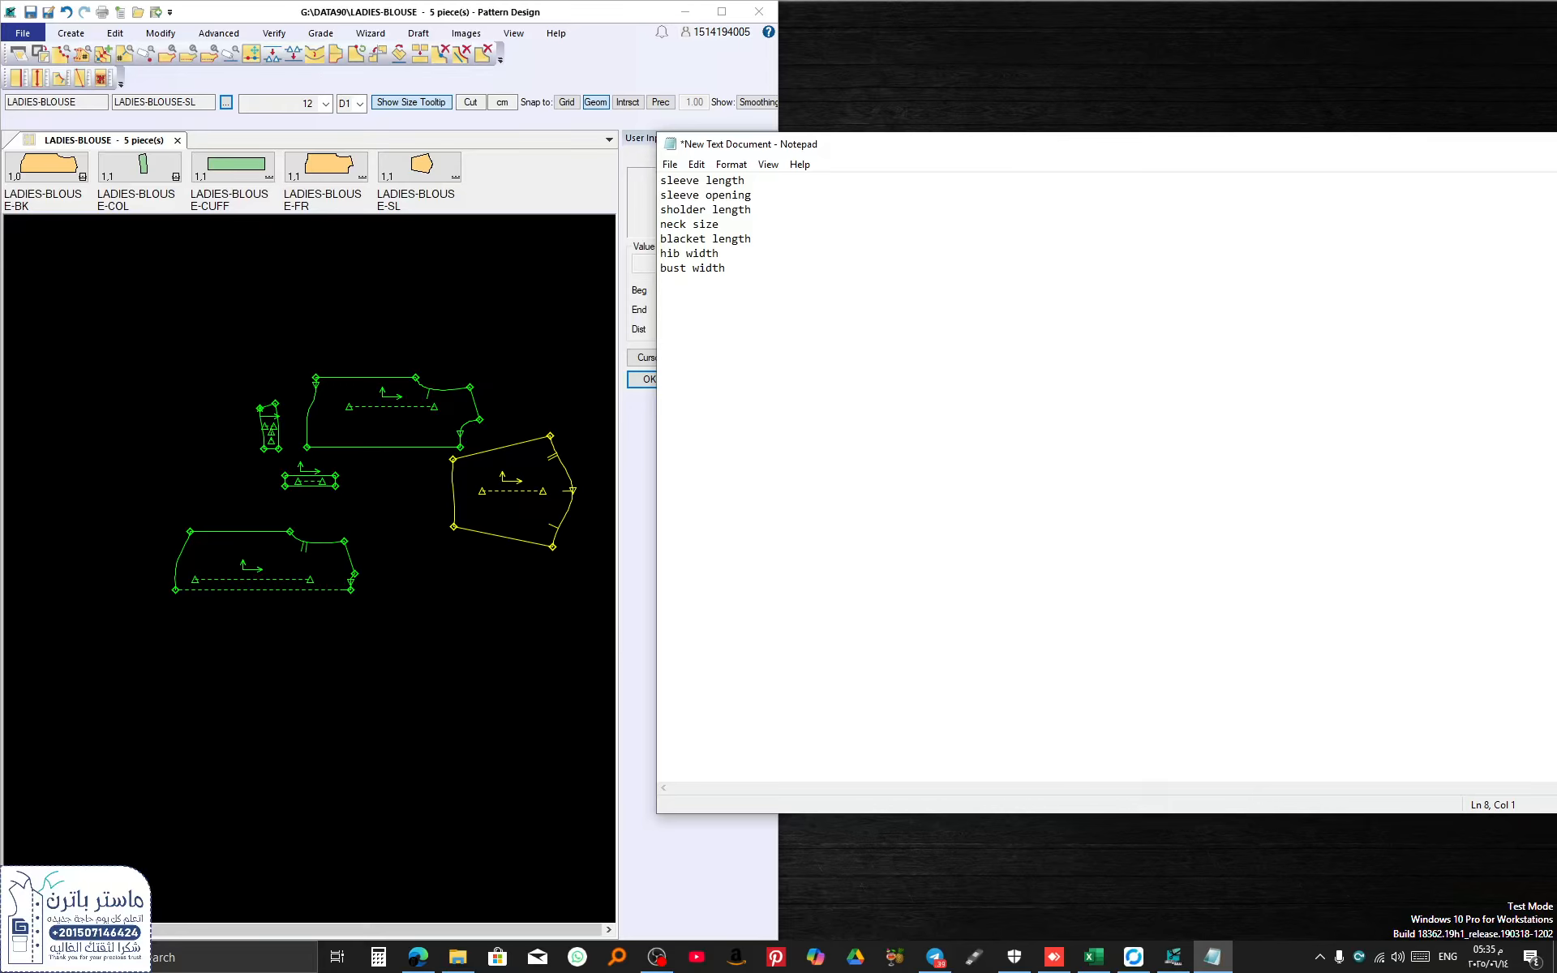
Step: Add the measurement lines "wirst length" and "wirst high" to the list
{"action": "type", "text": "wi"}
{"action": "type", "text": "rst"}
{"action": "type", "text": " l"}
{"action": "type", "text": "ength "}
{"action": "type", "text": "w"}
{"action": "type", "text": "is"}
{"action": "key", "text": "BackSpace"}
{"action": "type", "text": "rst high"}
{"action": "key", "text": "Return"}
Step: Add the measurement lines "coller high", "coller length" and "half back" to the list
{"action": "type", "text": "coller"}
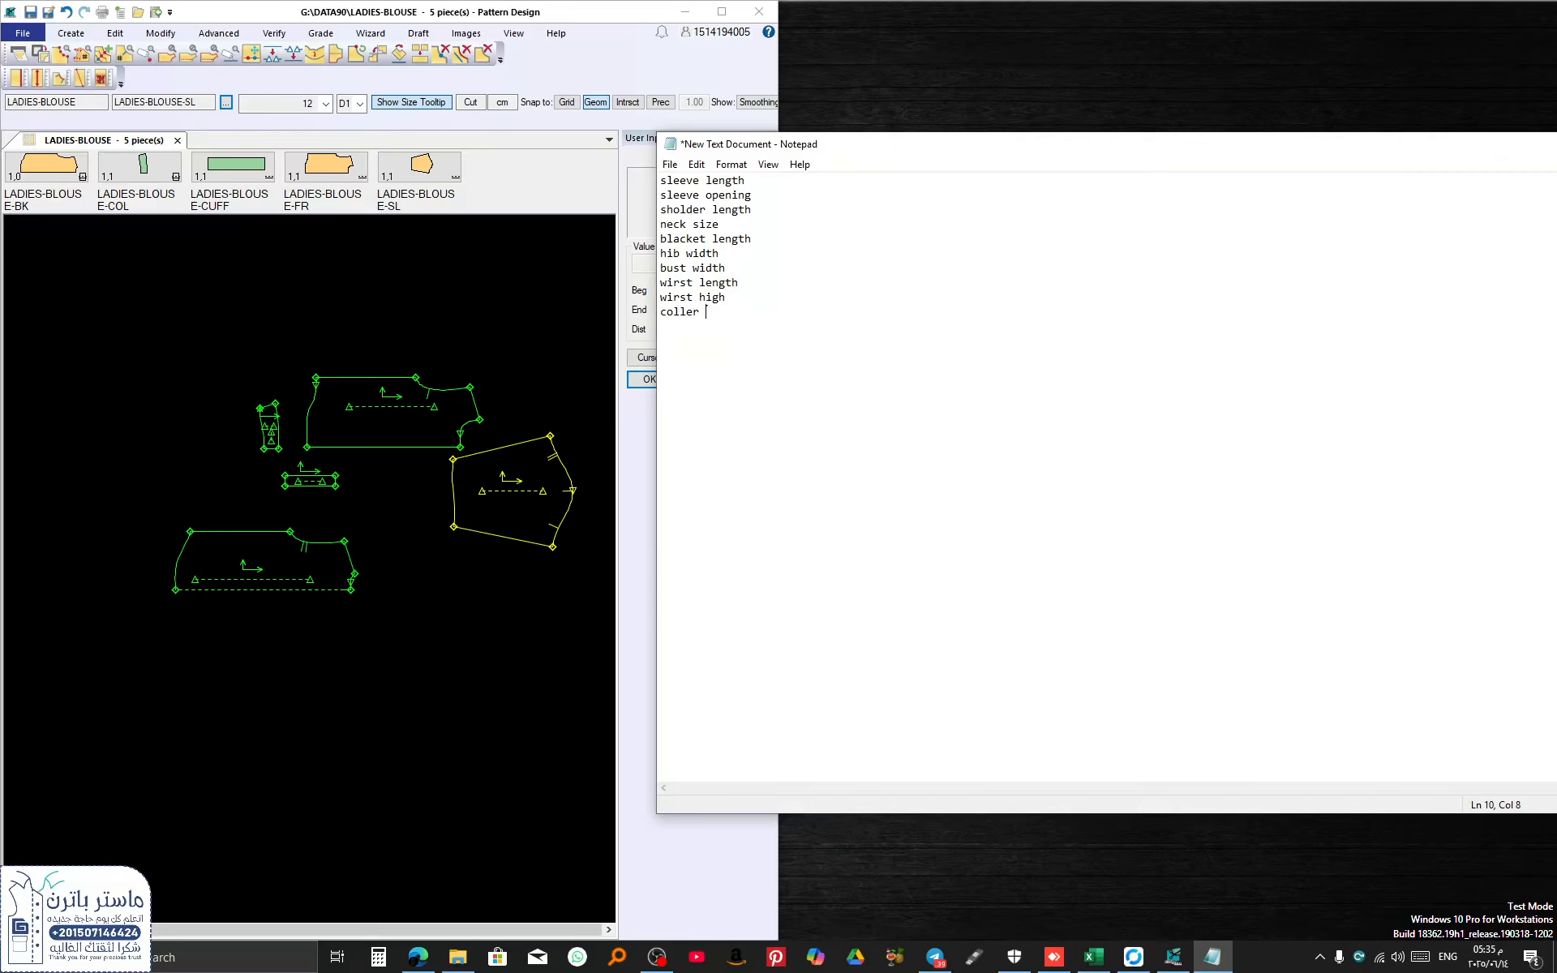
{"action": "type", "text": " high"}
{"action": "type", "text": "coller length"}
{"action": "type", "text": "half back"}
Step: Add "side seam" as the last measurement line of the list
{"action": "type", "text": "sude"}
{"action": "key", "text": "BackSpace"}
{"action": "key", "text": "BackSpace"}
{"action": "key", "text": "BackSpace"}
{"action": "type", "text": "ide sa"}
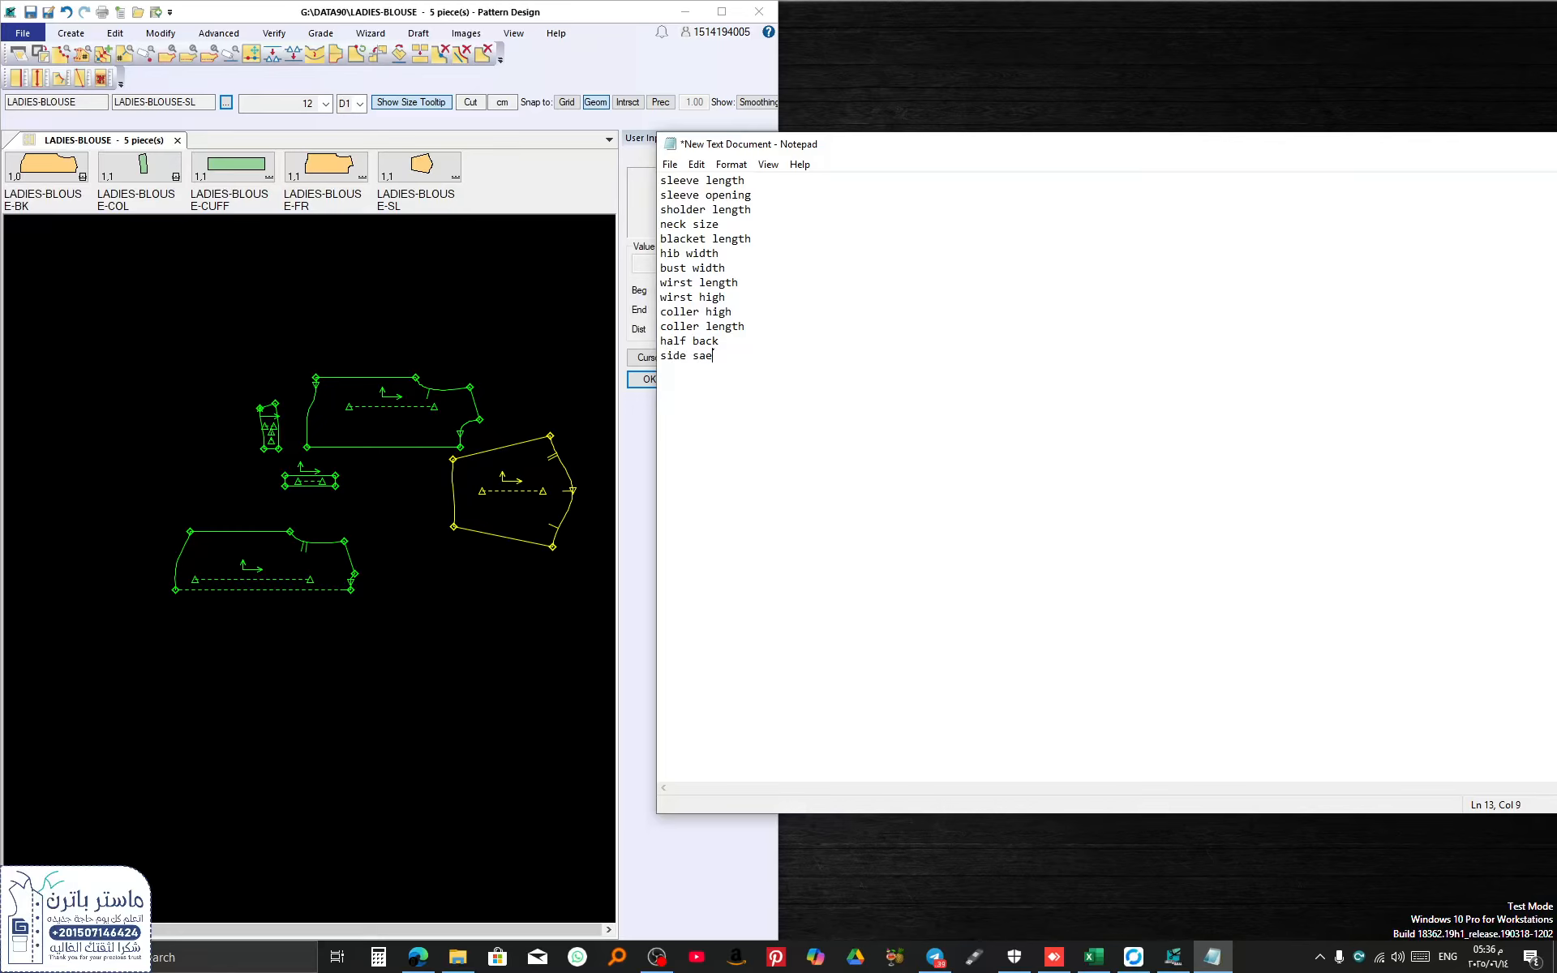
{"action": "type", "text": "e"}
{"action": "type", "text": "m"}
{"action": "key", "text": "BackSpace"}
{"action": "key", "text": "BackSpace"}
{"action": "key", "text": "BackSpace"}
{"action": "type", "text": "eam"}
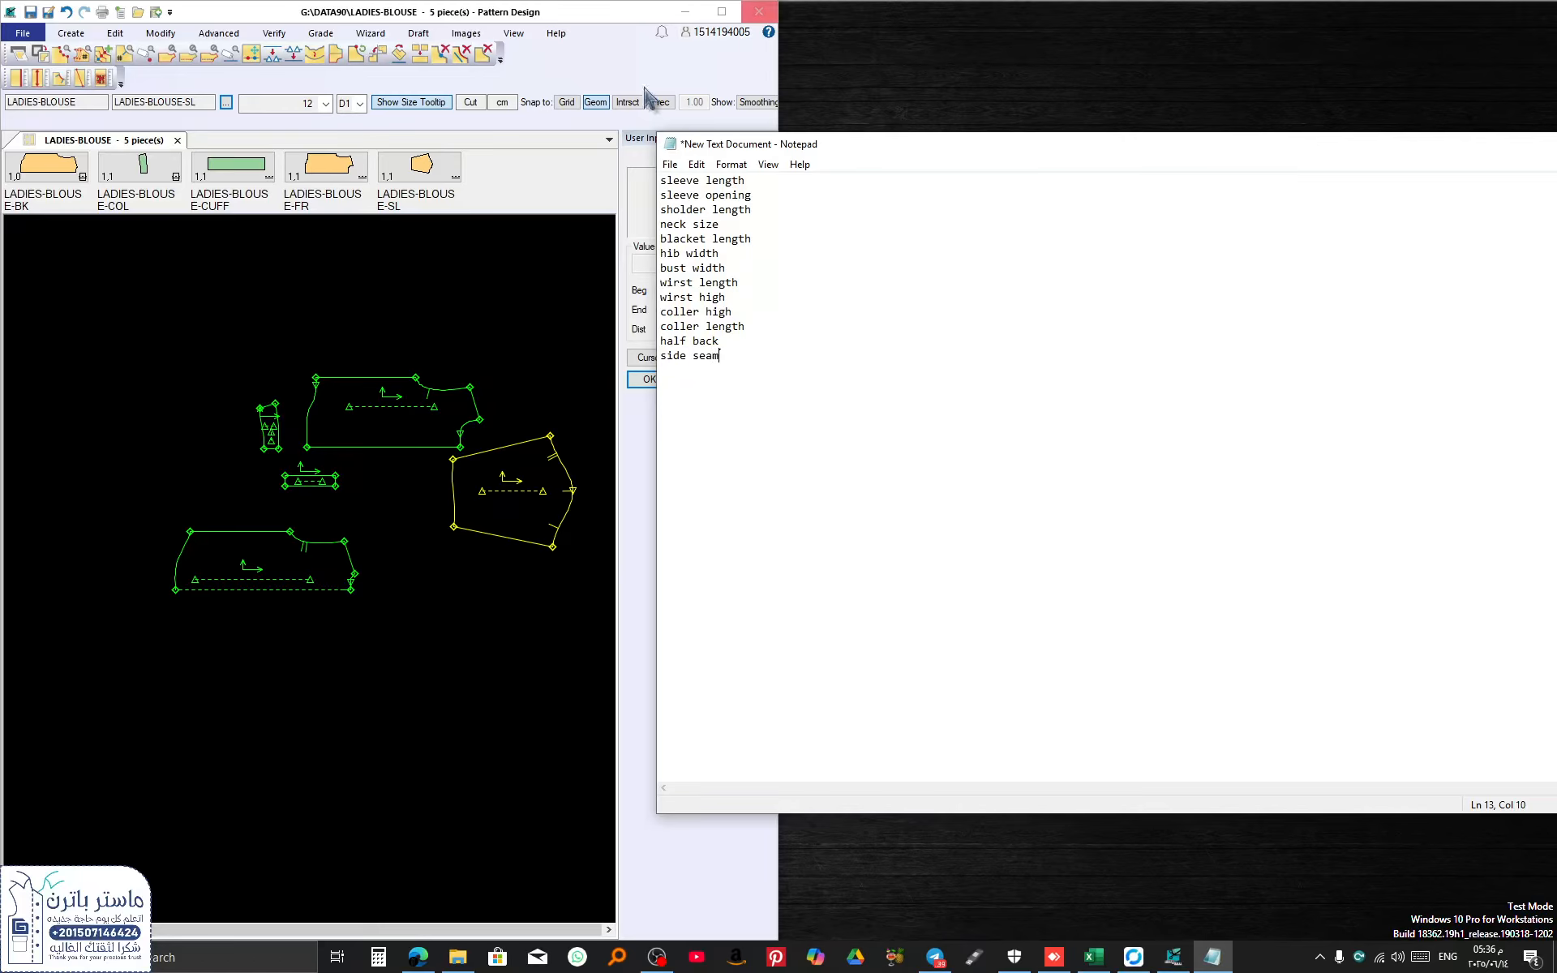
Step: Save the measurement list, save a copy of it on the Desktop as 1.mct, and close the document
{"action": "left_click", "coordinate": [670, 164]}
{"action": "left_click", "coordinate": [699, 236]}
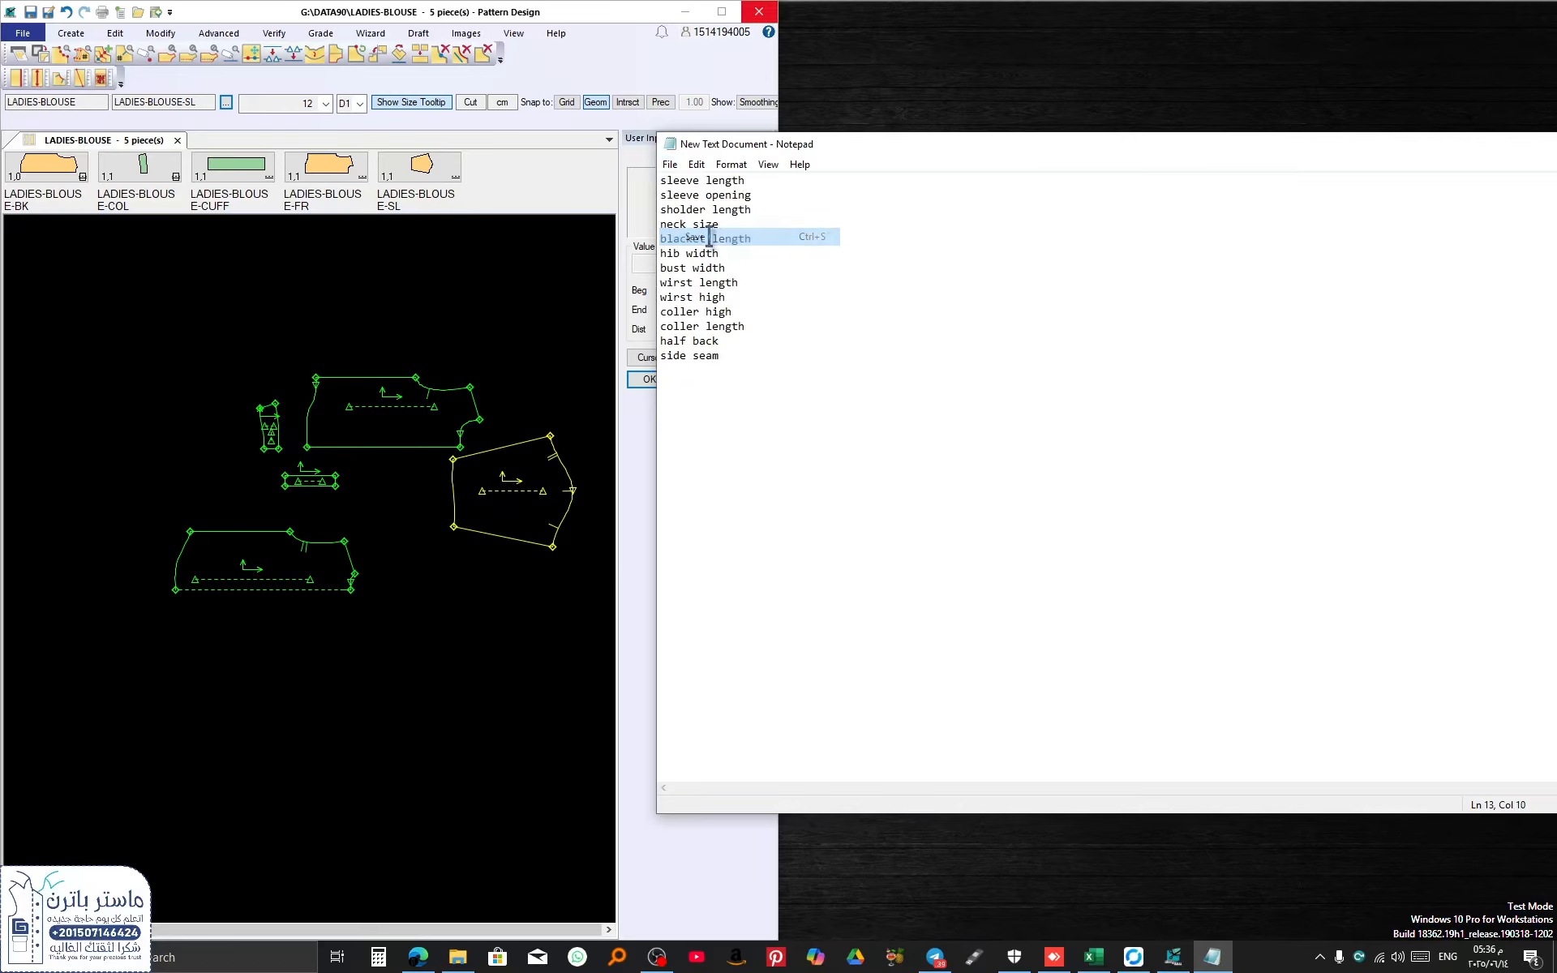
{"action": "left_click_drag", "start_coordinate": [1441, 154], "coordinate": [1187, 206]}
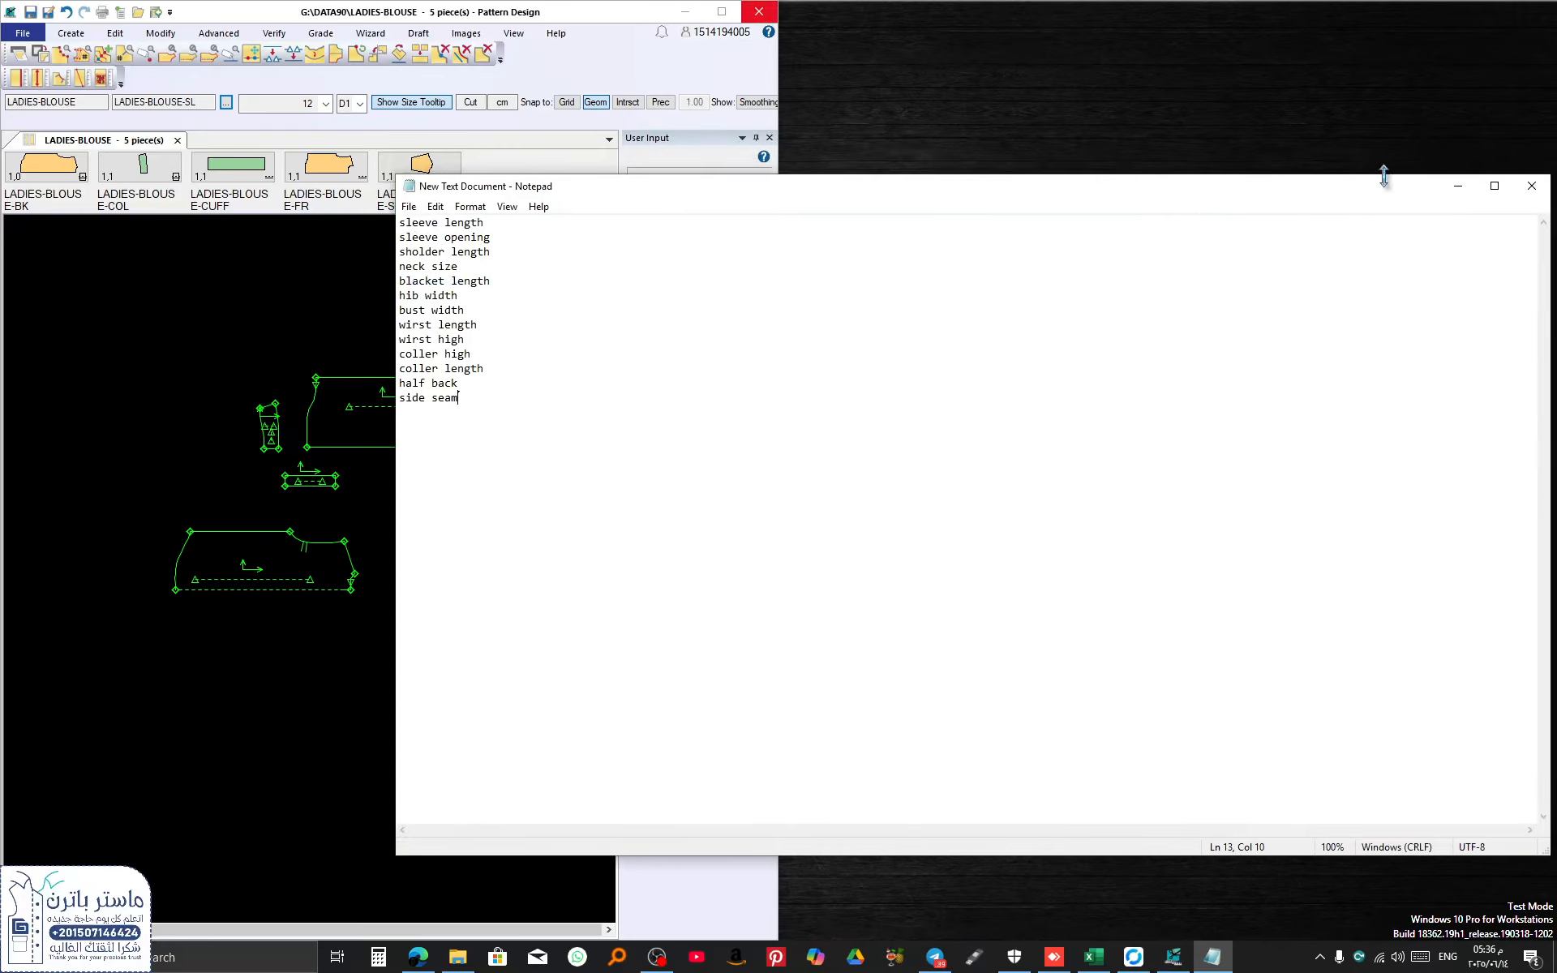
{"action": "left_click", "coordinate": [409, 206]}
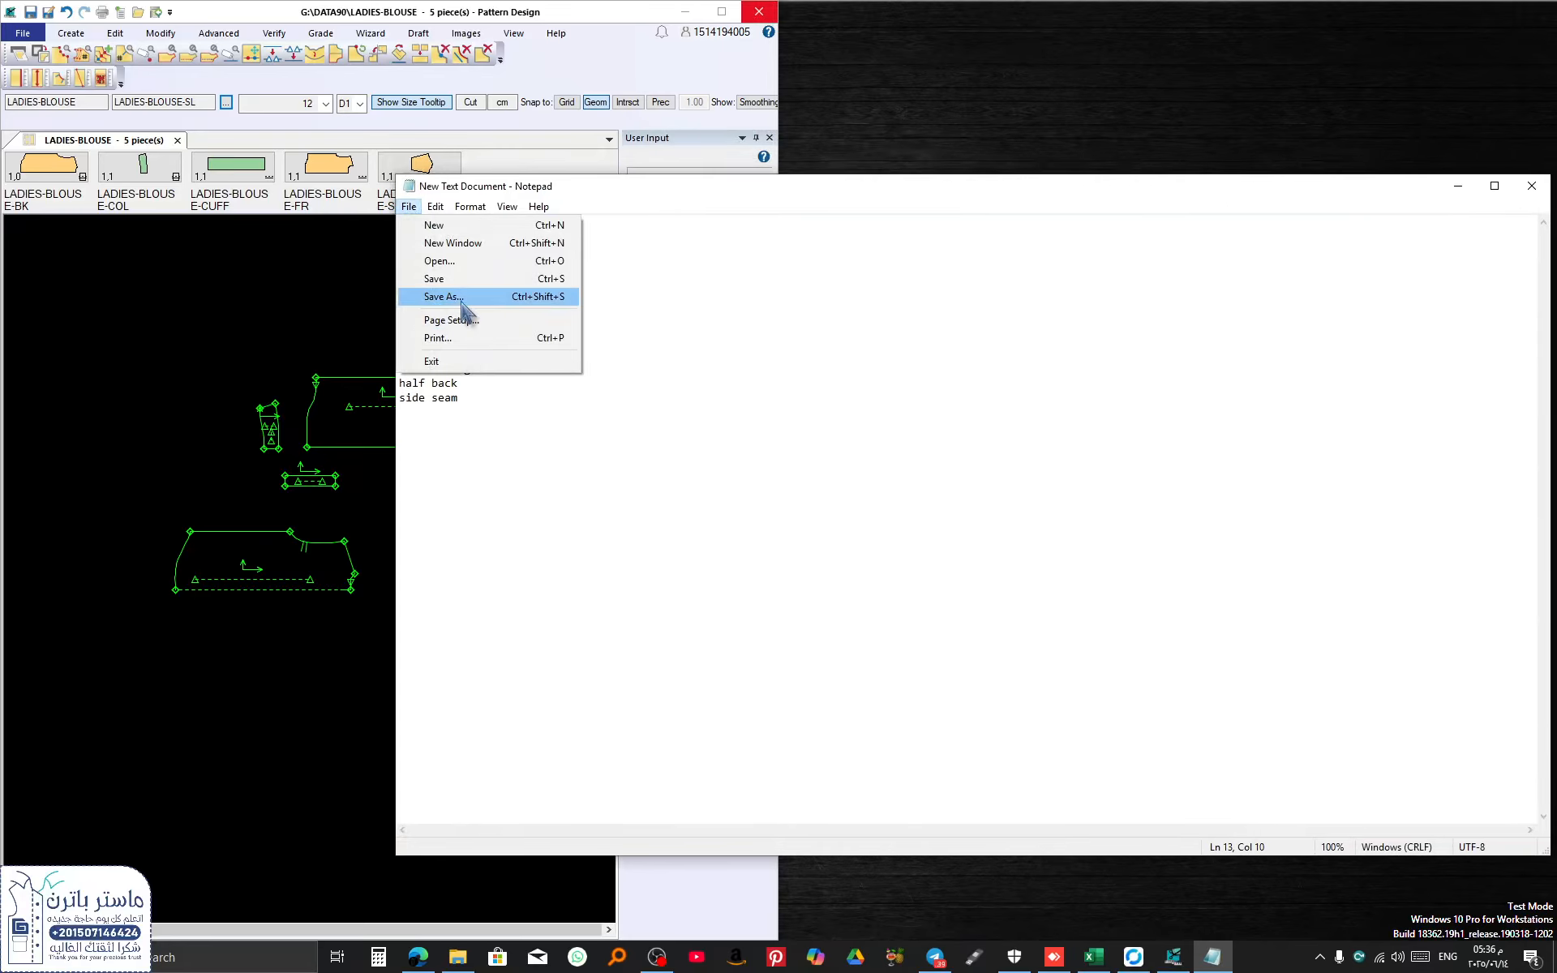
{"action": "left_click", "coordinate": [444, 296]}
{"action": "left_click", "coordinate": [625, 620]}
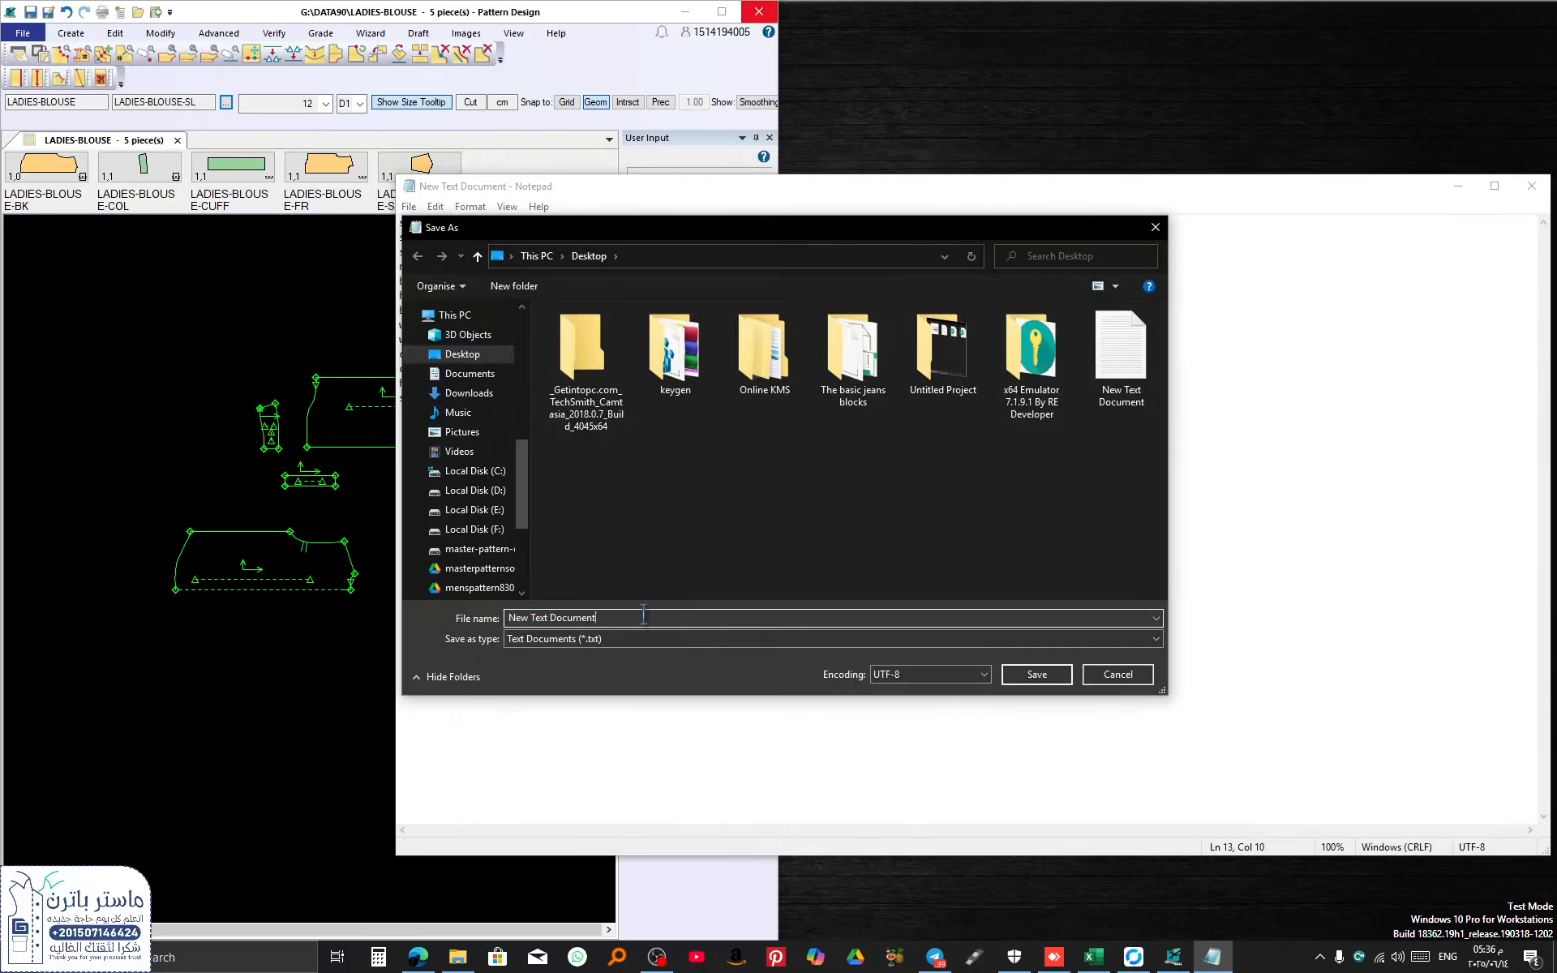
{"action": "left_click_drag", "start_coordinate": [620, 620], "coordinate": [486, 621]}
{"action": "type", "text": "1.mct"}
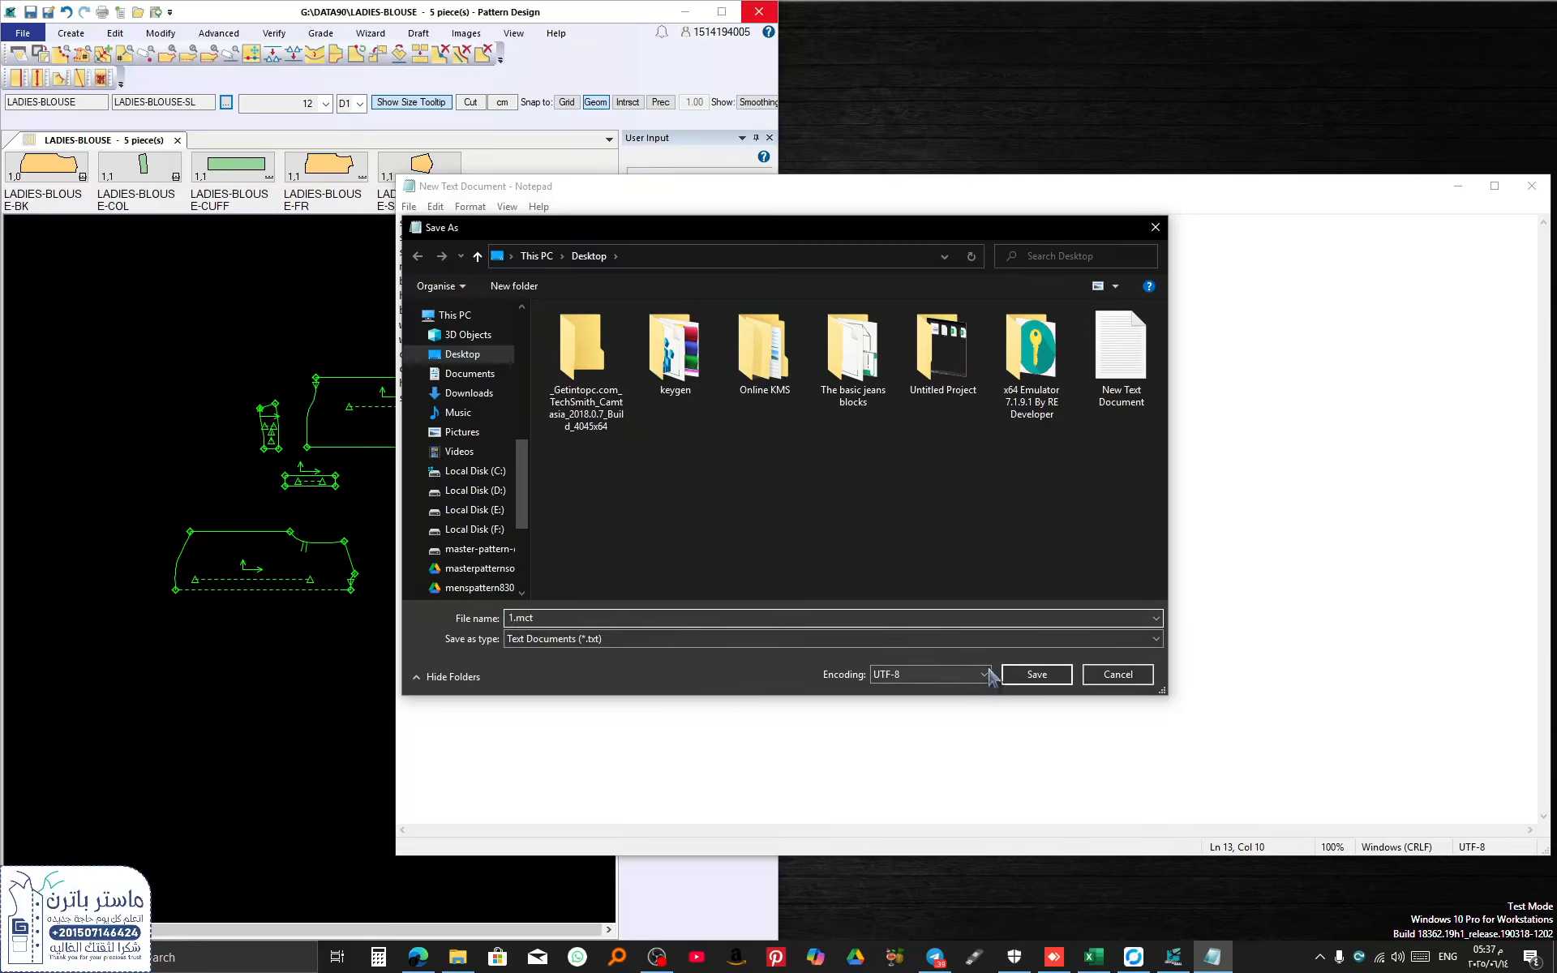
{"action": "left_click", "coordinate": [1028, 674]}
{"action": "left_click", "coordinate": [1531, 189]}
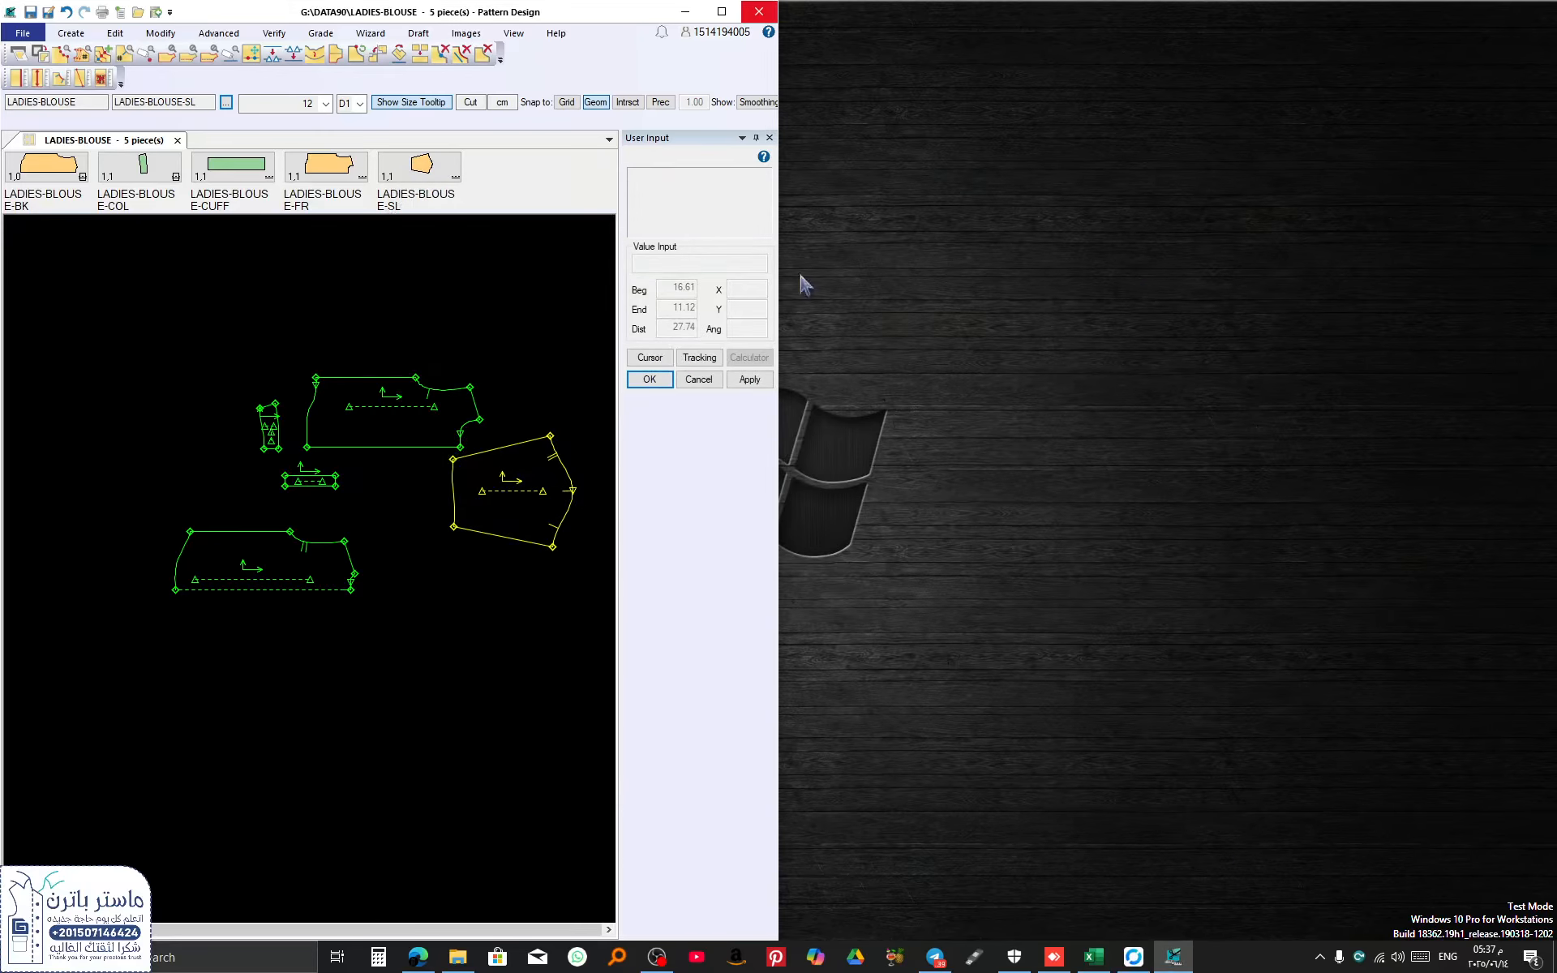
Step: Open the file 1 from the desktop to check its measurement list, and close it again
{"action": "left_click", "coordinate": [686, 11]}
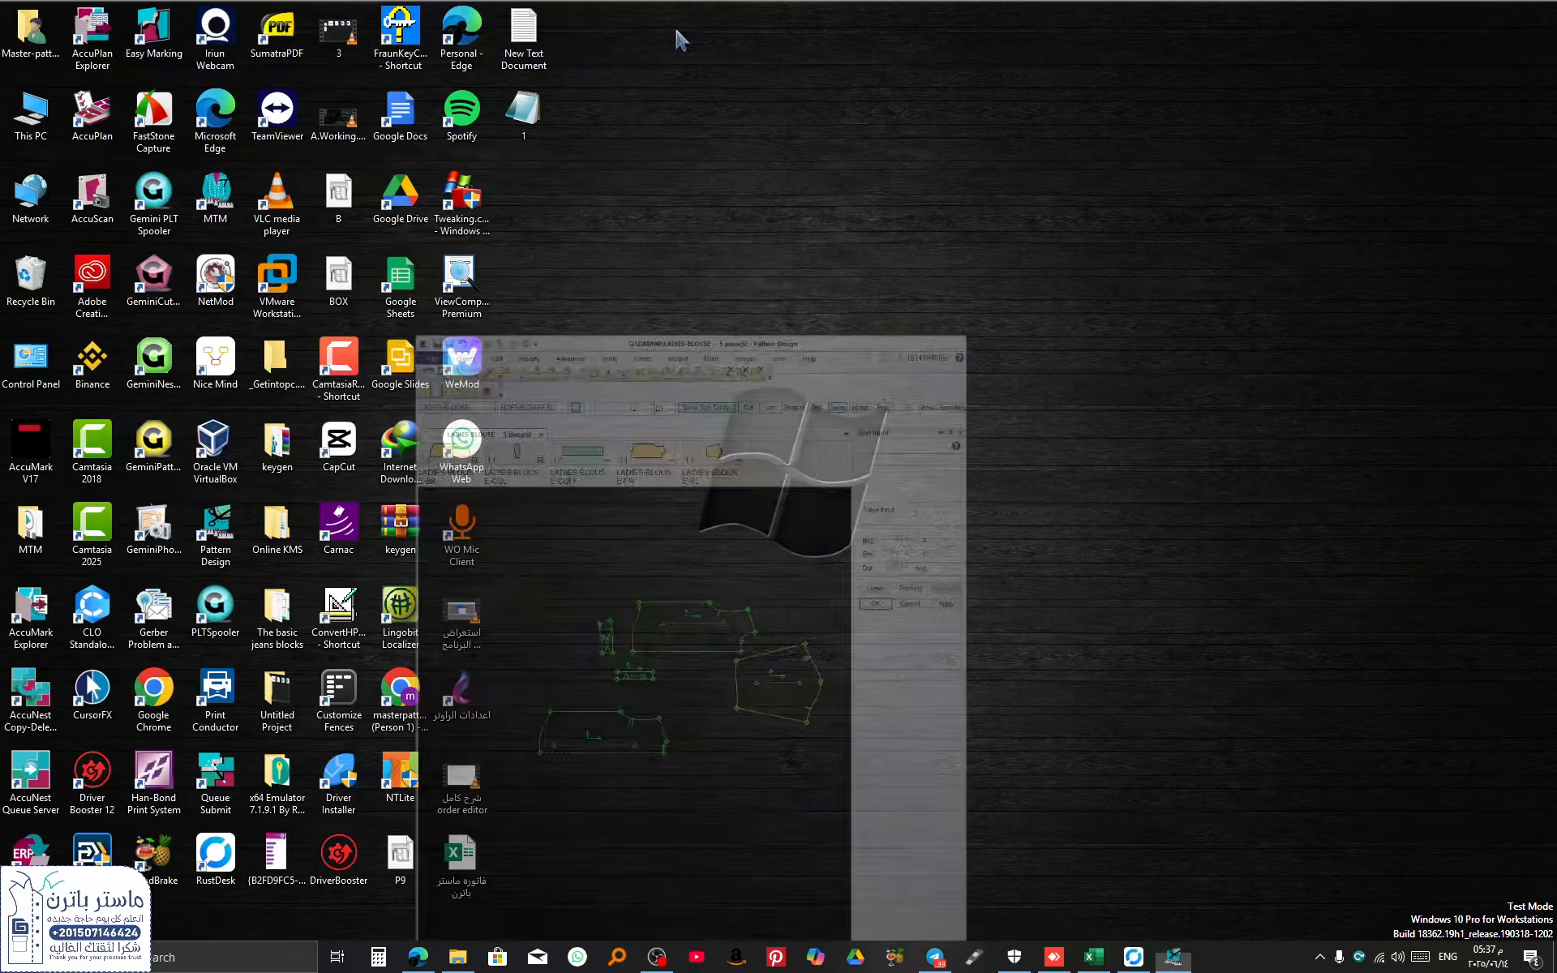
{"action": "double_click", "coordinate": [542, 123]}
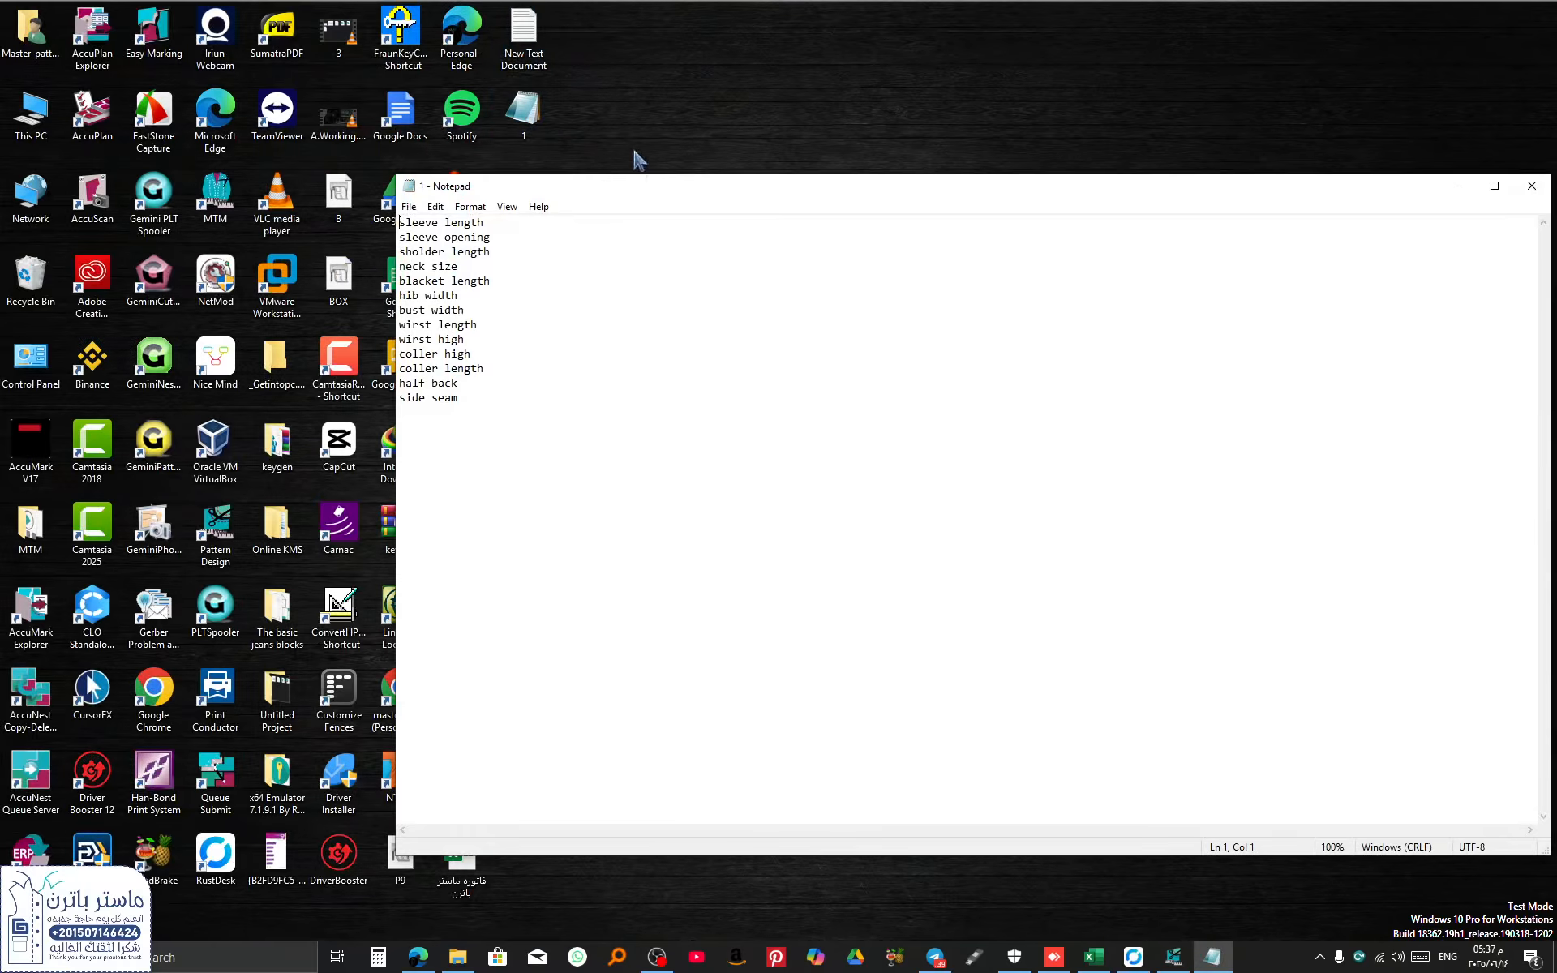
{"action": "left_click", "coordinate": [1506, 199]}
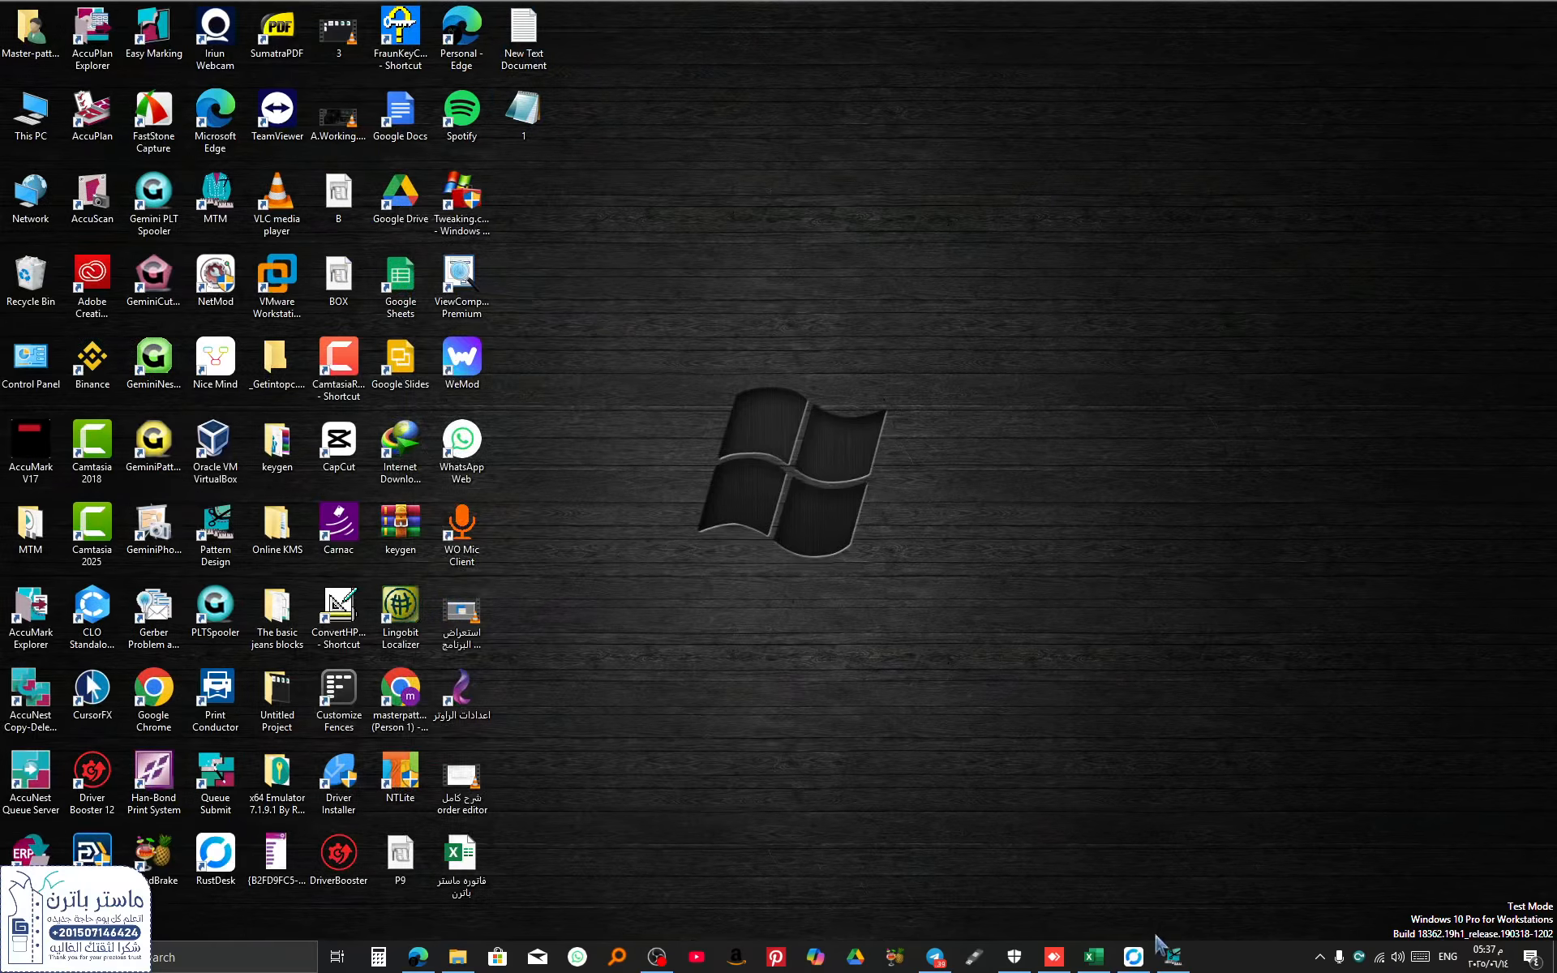
Step: Switch to Pattern Design, create a measure chart from the Desktop file 1, and enlarge its Points of Measurement table to fit all rows
{"action": "left_click", "coordinate": [1173, 956]}
{"action": "left_click", "coordinate": [710, 9]}
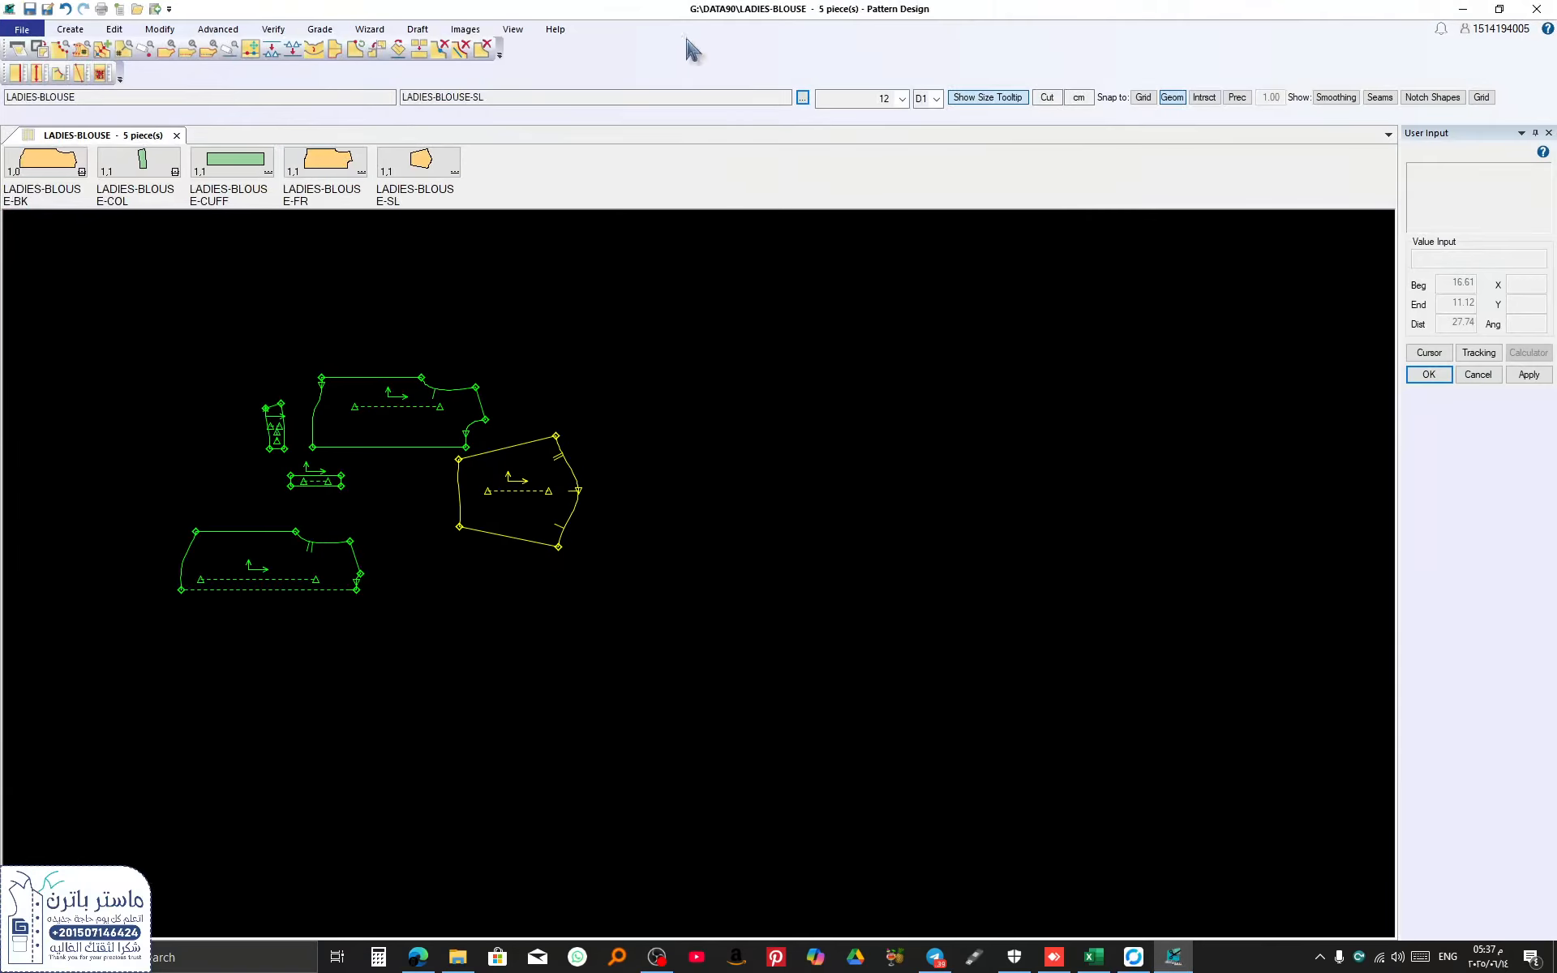
{"action": "left_click", "coordinate": [24, 31]}
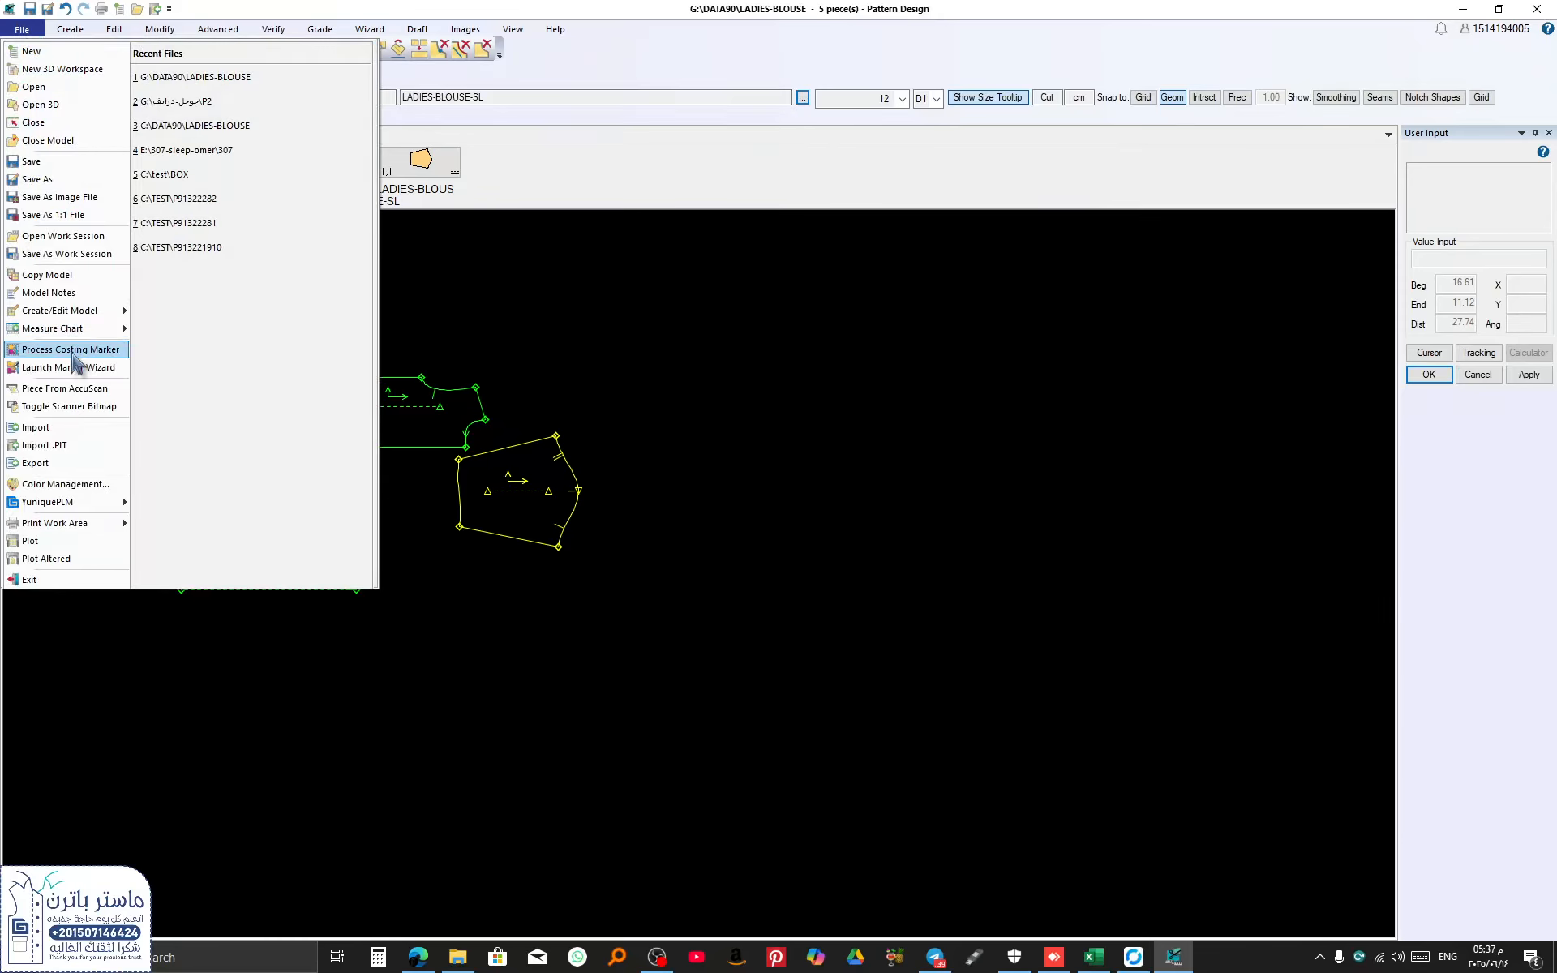
{"action": "mouse_move", "coordinate": [102, 330]}
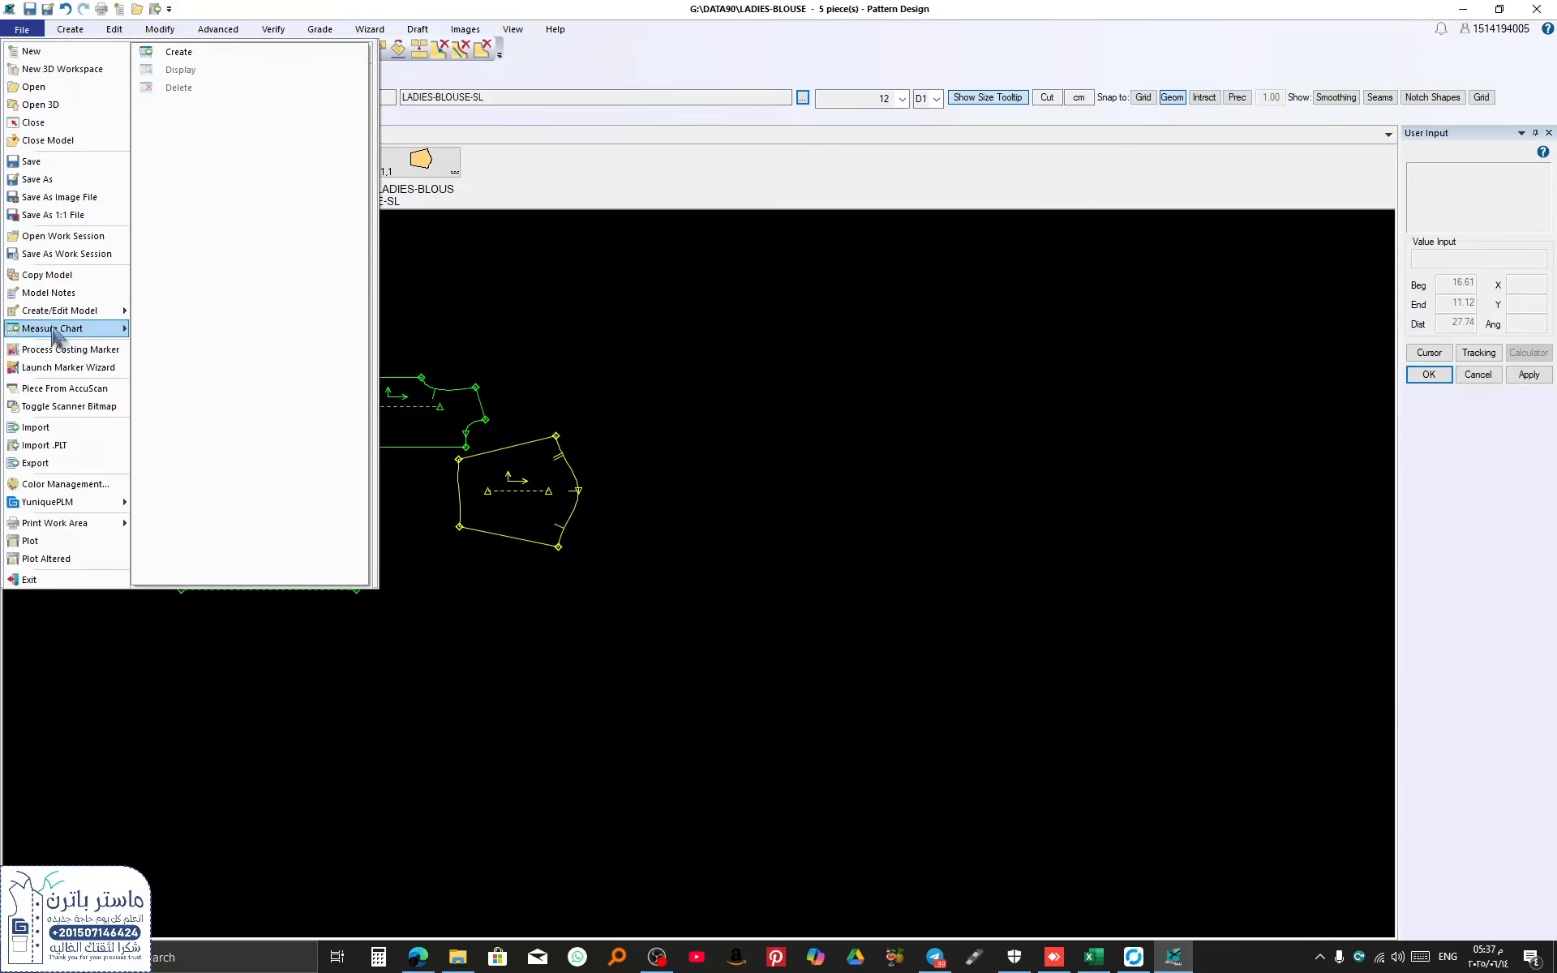
{"action": "left_click", "coordinate": [178, 52]}
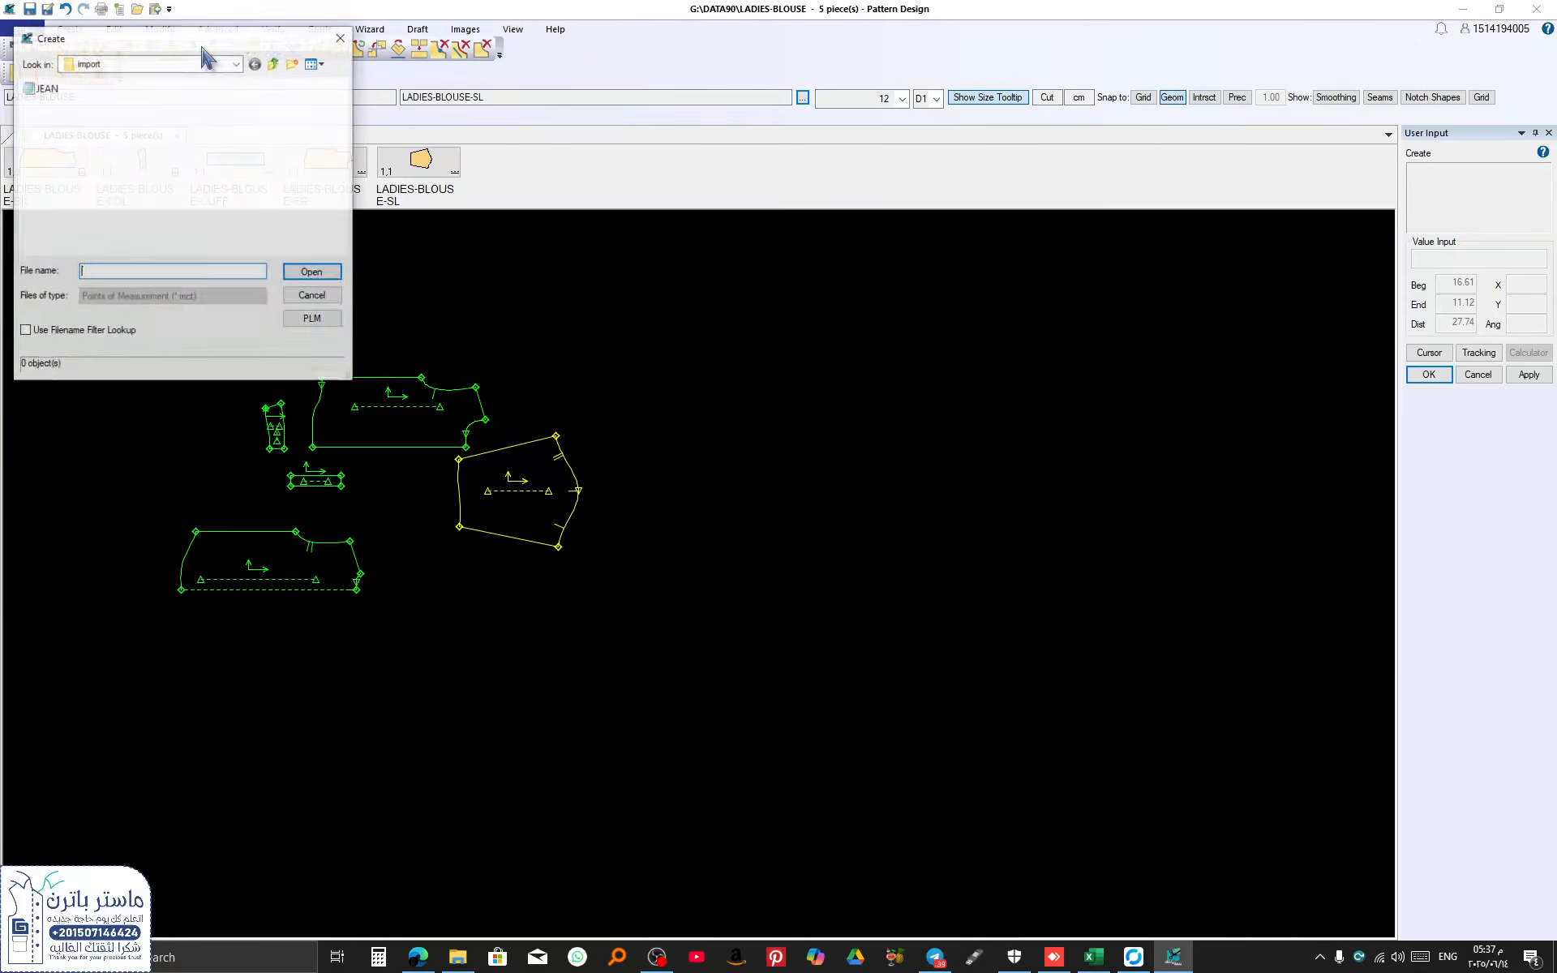
{"action": "left_click", "coordinate": [236, 64]}
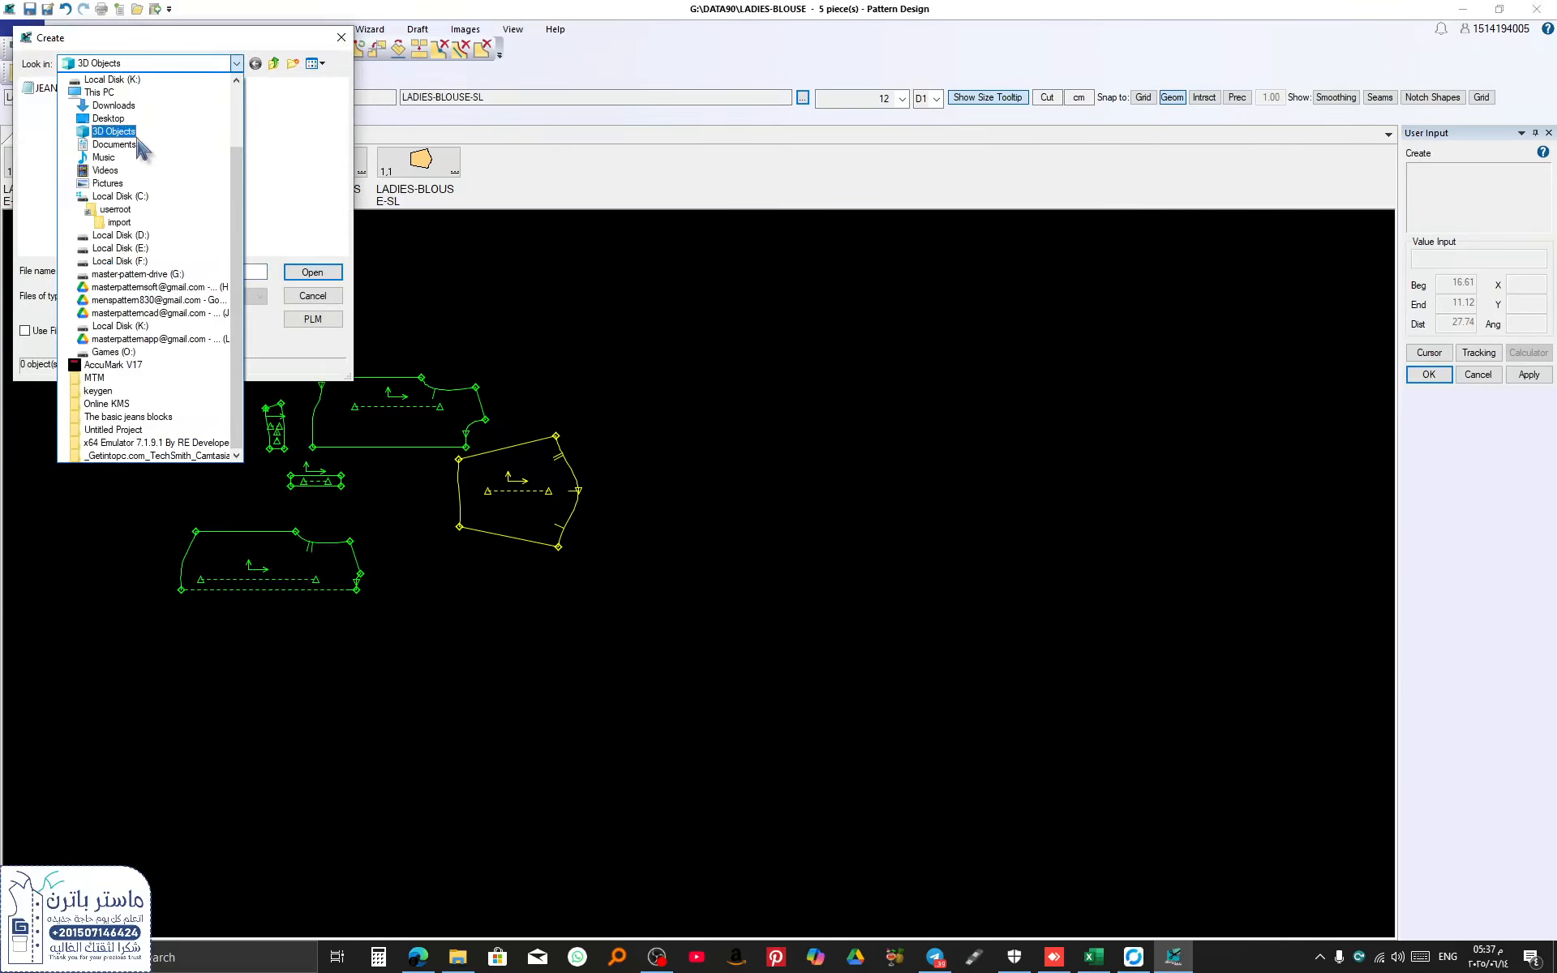
{"action": "left_click", "coordinate": [106, 90]}
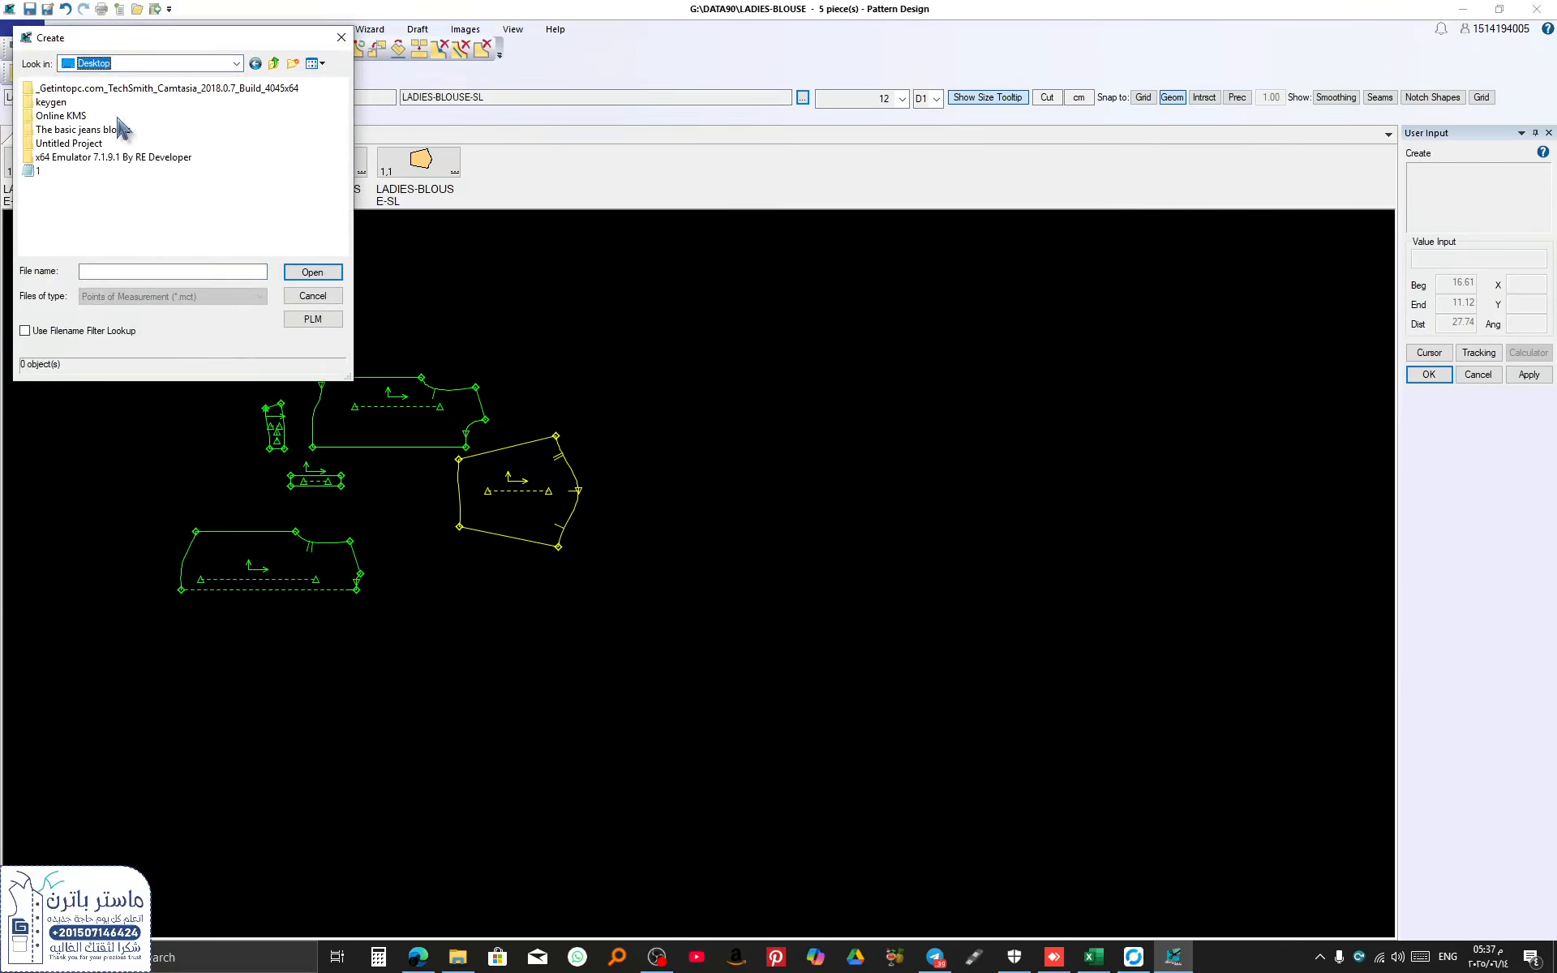
{"action": "left_click", "coordinate": [39, 172]}
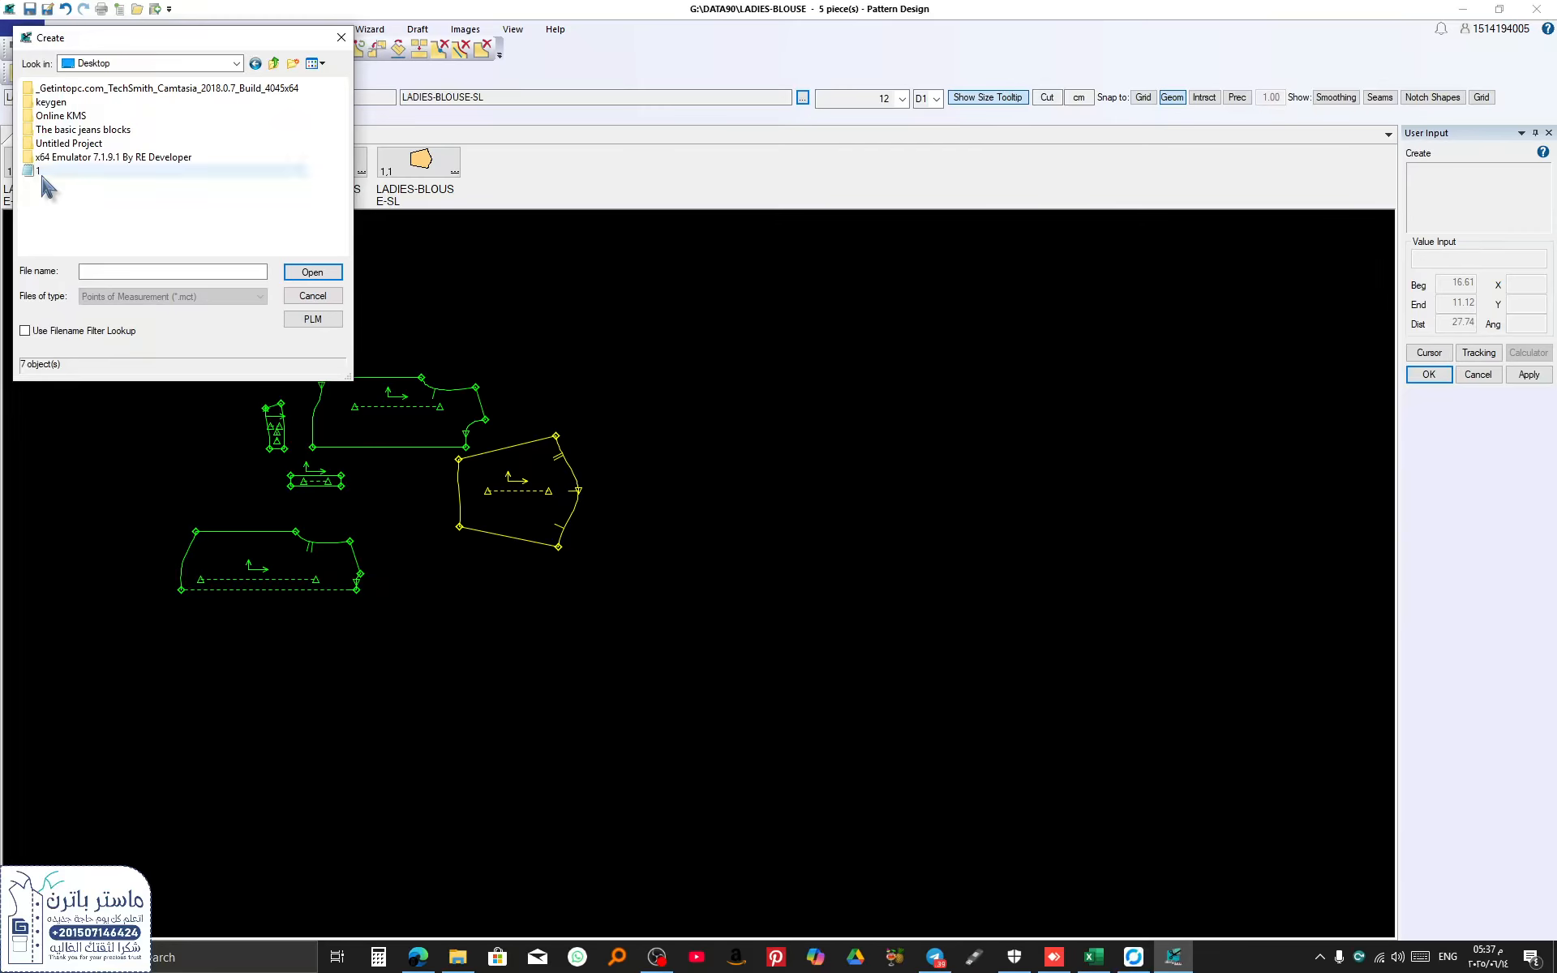
{"action": "left_click", "coordinate": [310, 273]}
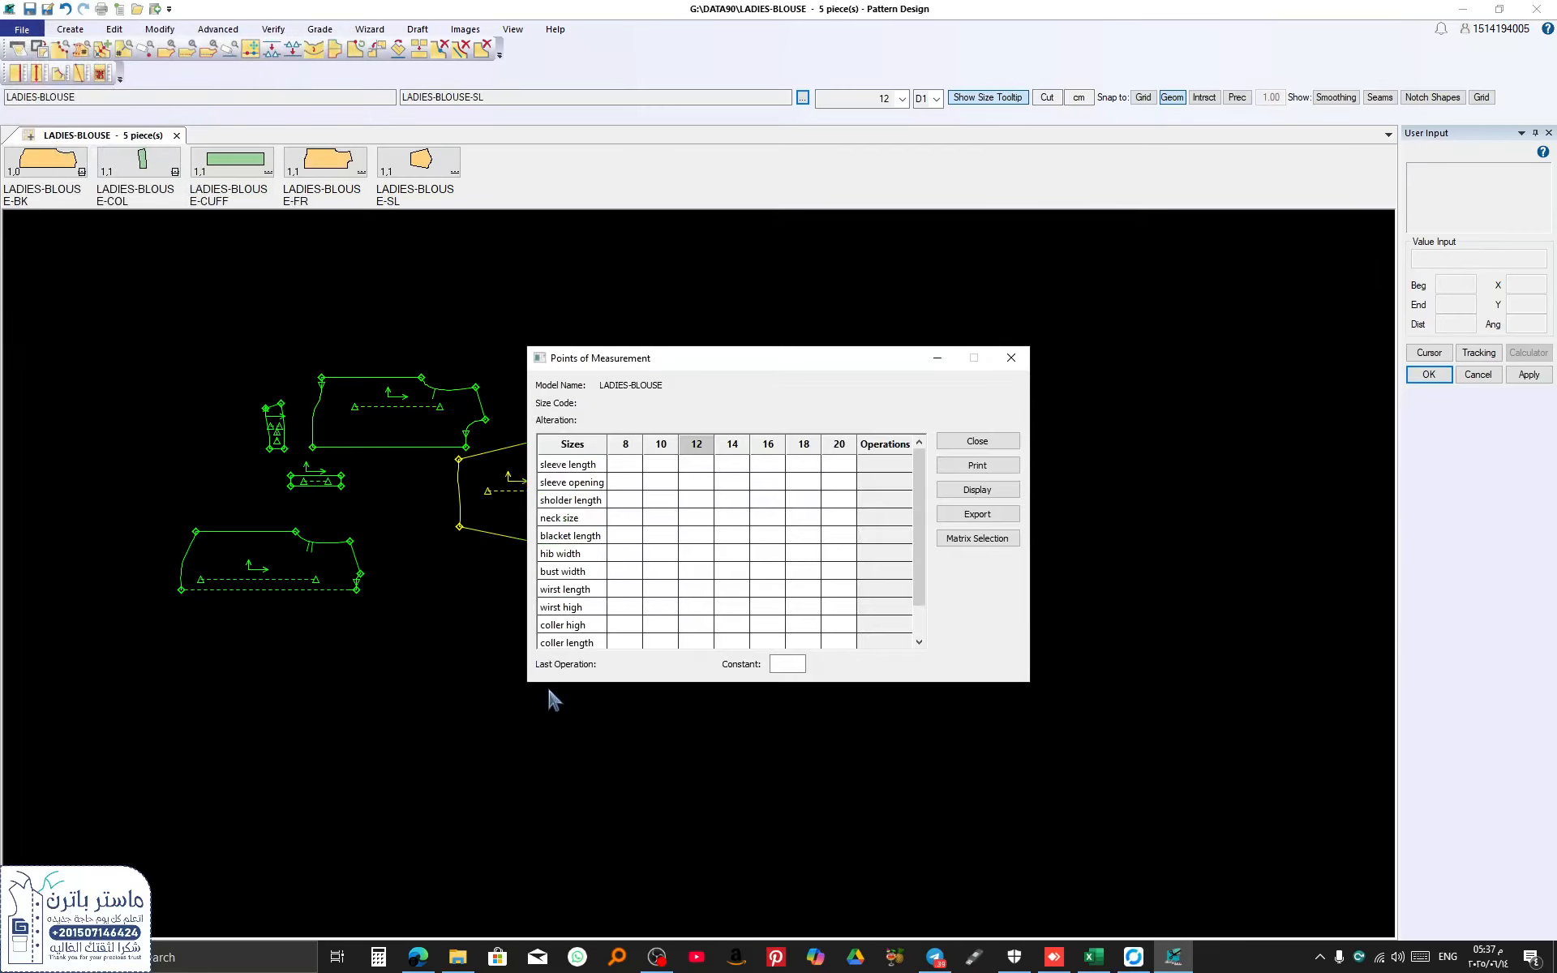
{"action": "left_click_drag", "start_coordinate": [528, 682], "coordinate": [410, 862]}
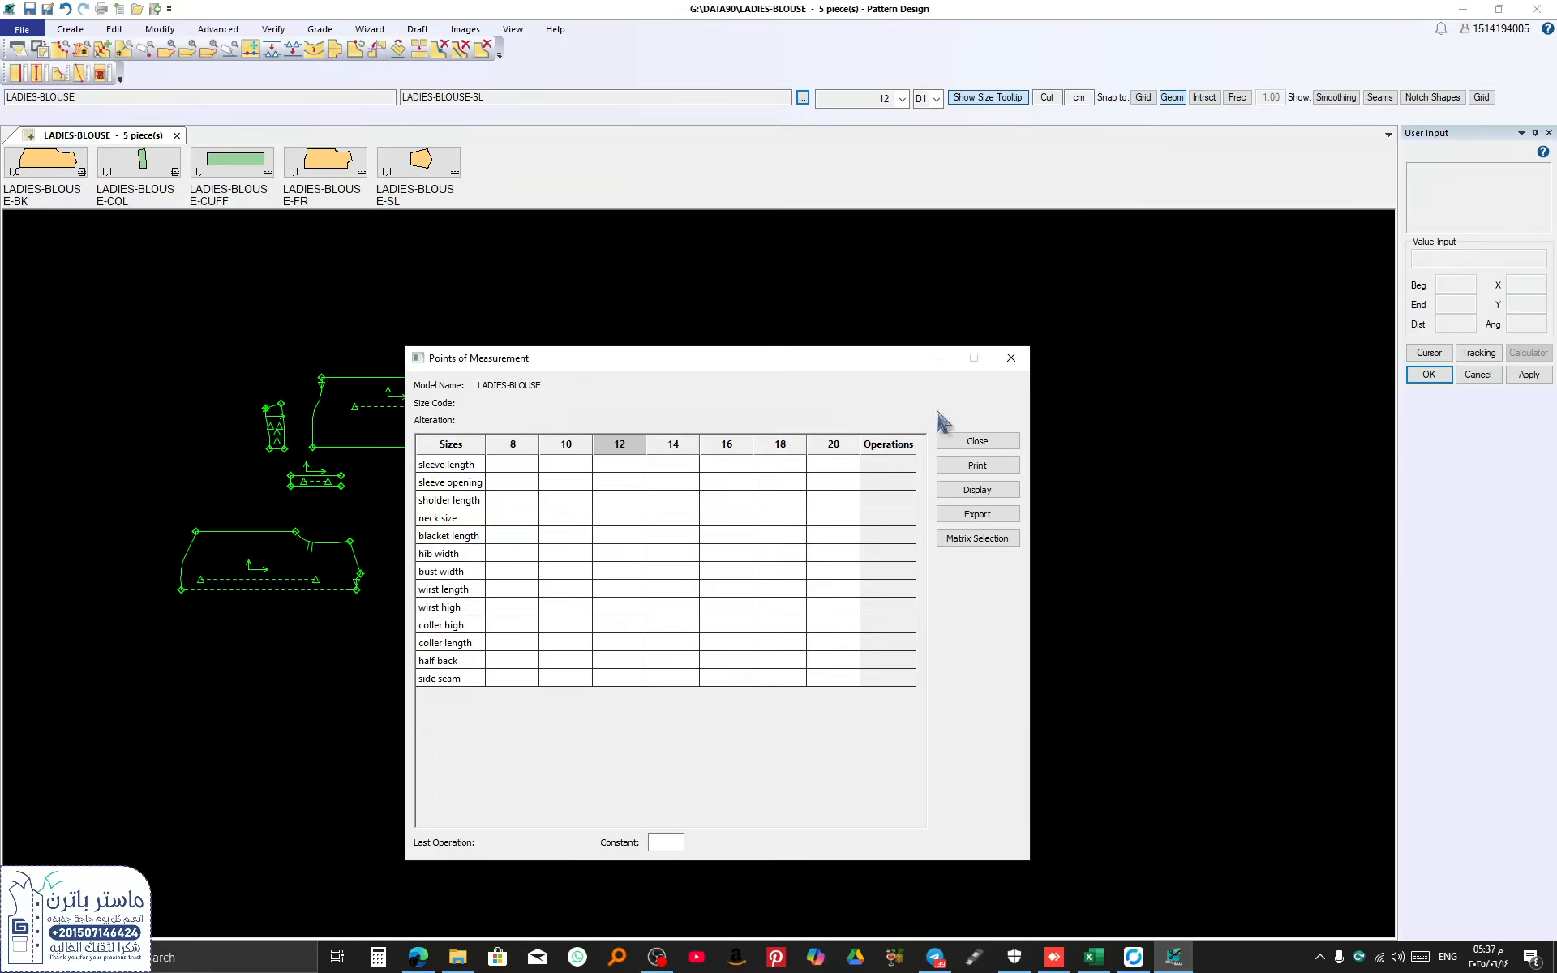
{"action": "left_click", "coordinate": [938, 358]}
Step: Draw a horizontal 2-Point Line about 56.5 cm long on the sleeve piece, from the cap notch to the sleeve opening edge
{"action": "scroll", "coordinate": [431, 514], "scroll_direction": "up", "scroll_amount": 5}
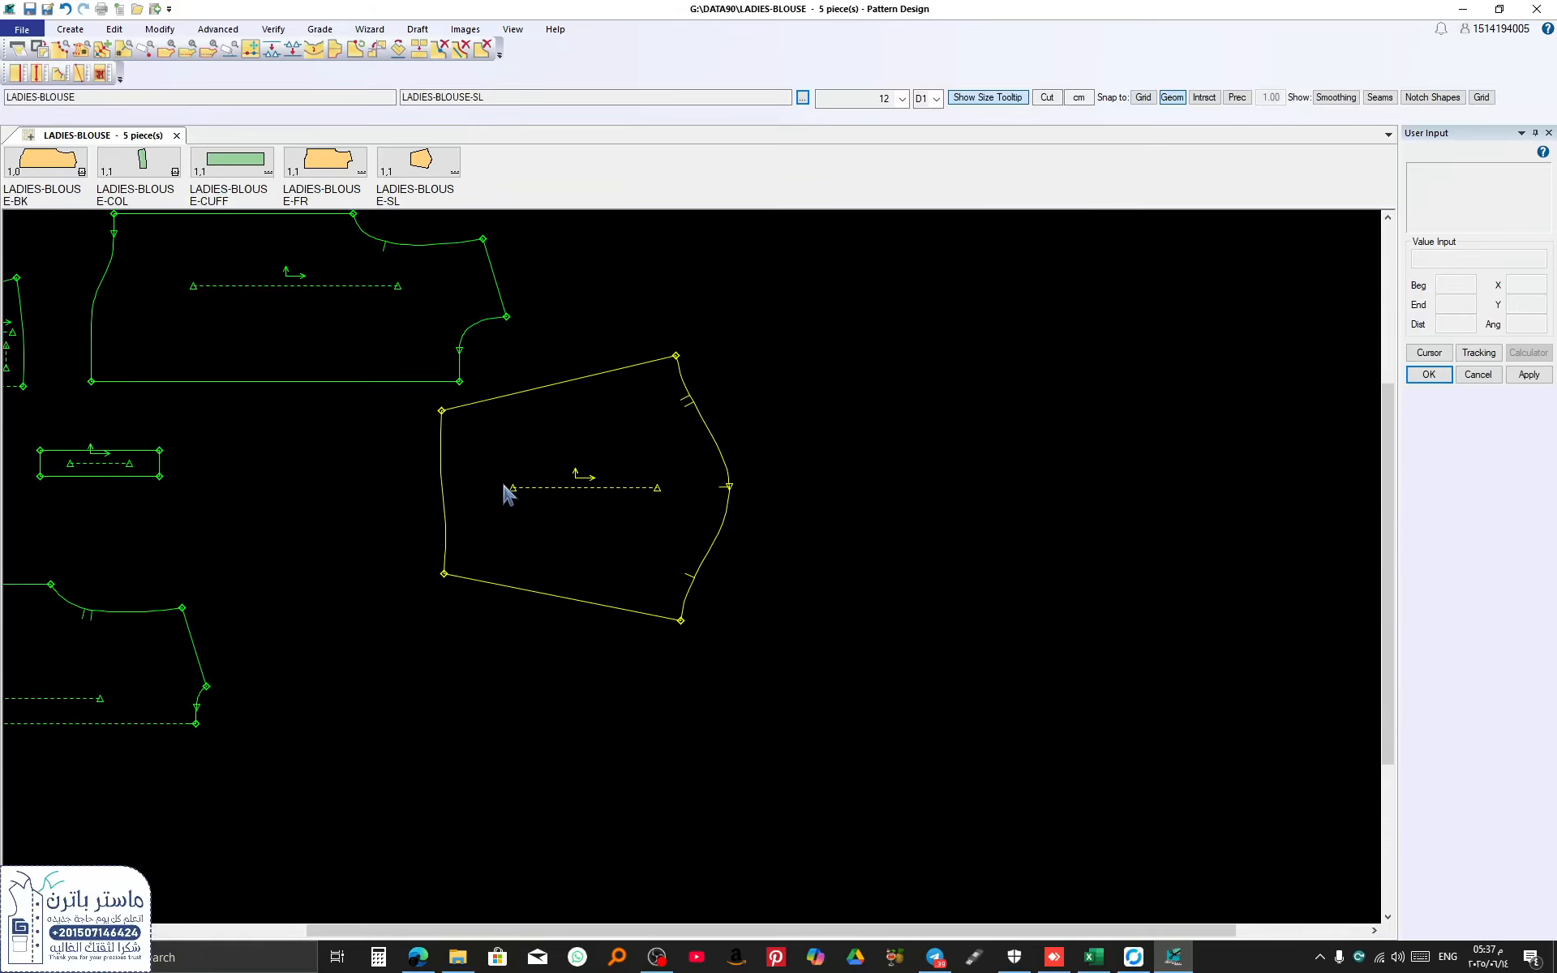
{"action": "scroll", "coordinate": [634, 412], "scroll_direction": "up", "scroll_amount": 1}
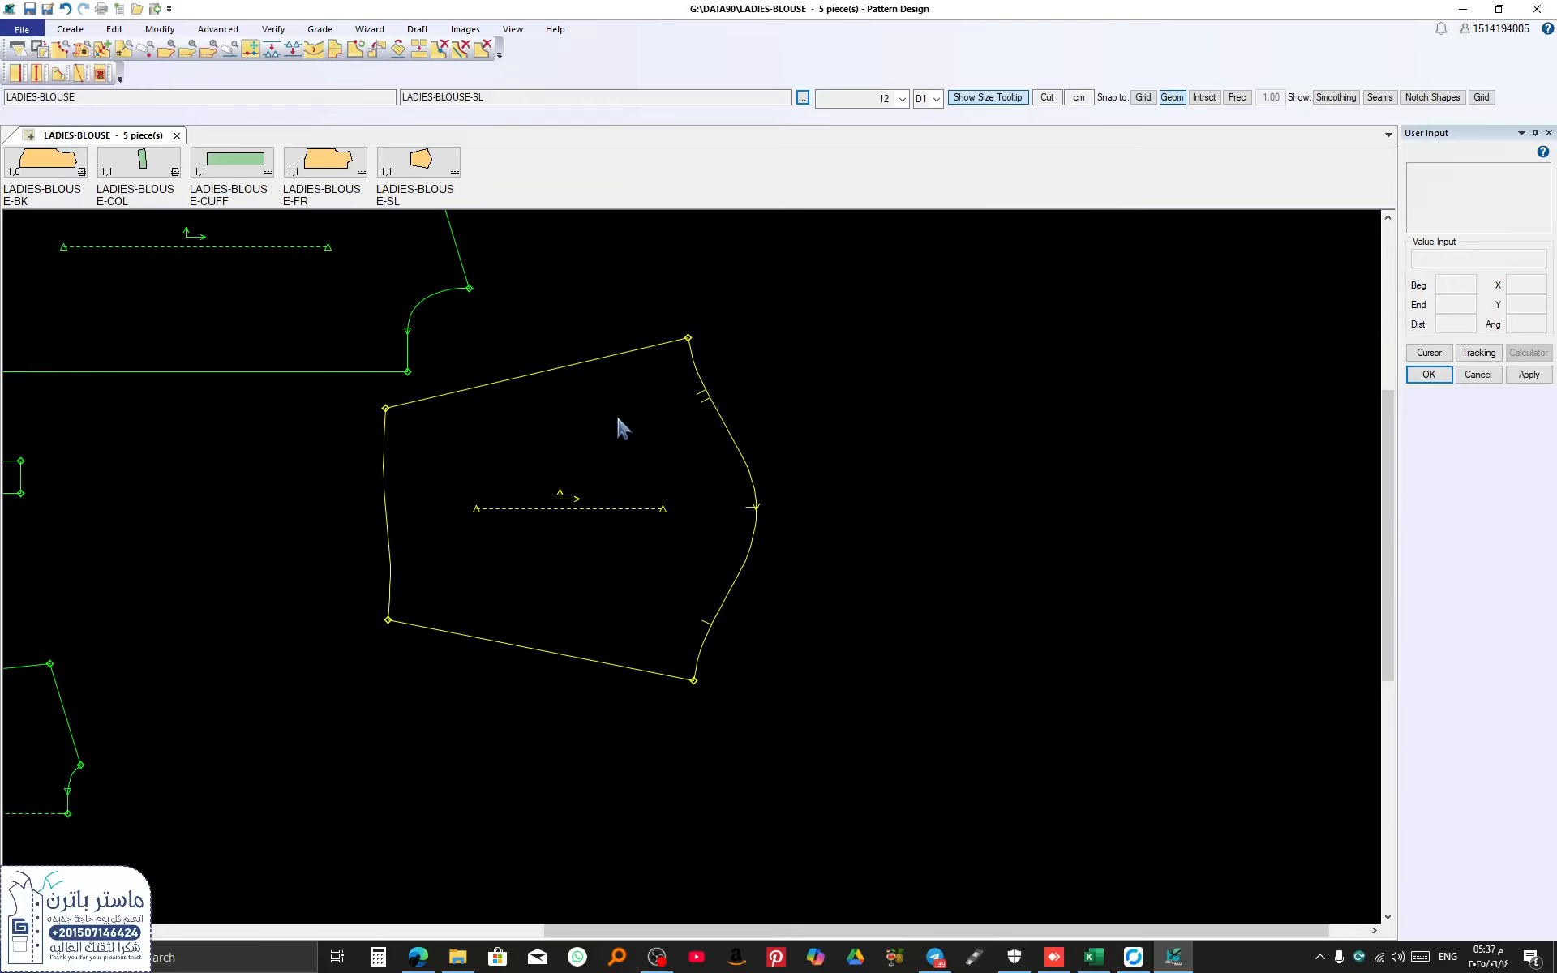
{"action": "scroll", "coordinate": [475, 462], "scroll_direction": "down", "scroll_amount": 2}
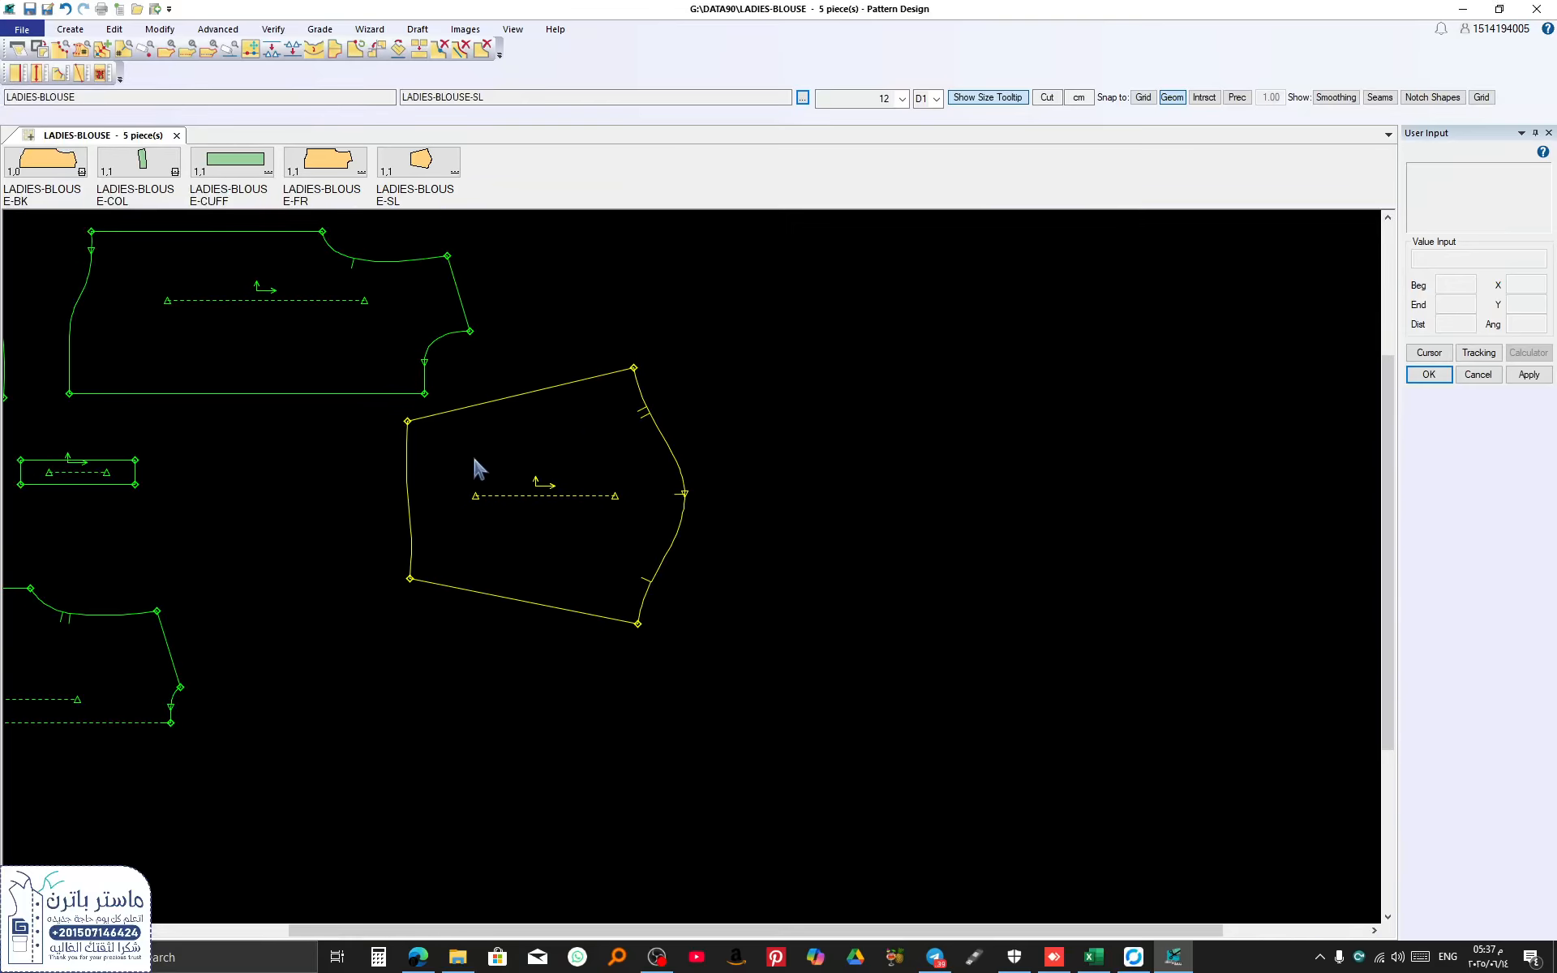
{"action": "left_click", "coordinate": [70, 30]}
{"action": "left_click", "coordinate": [264, 65]}
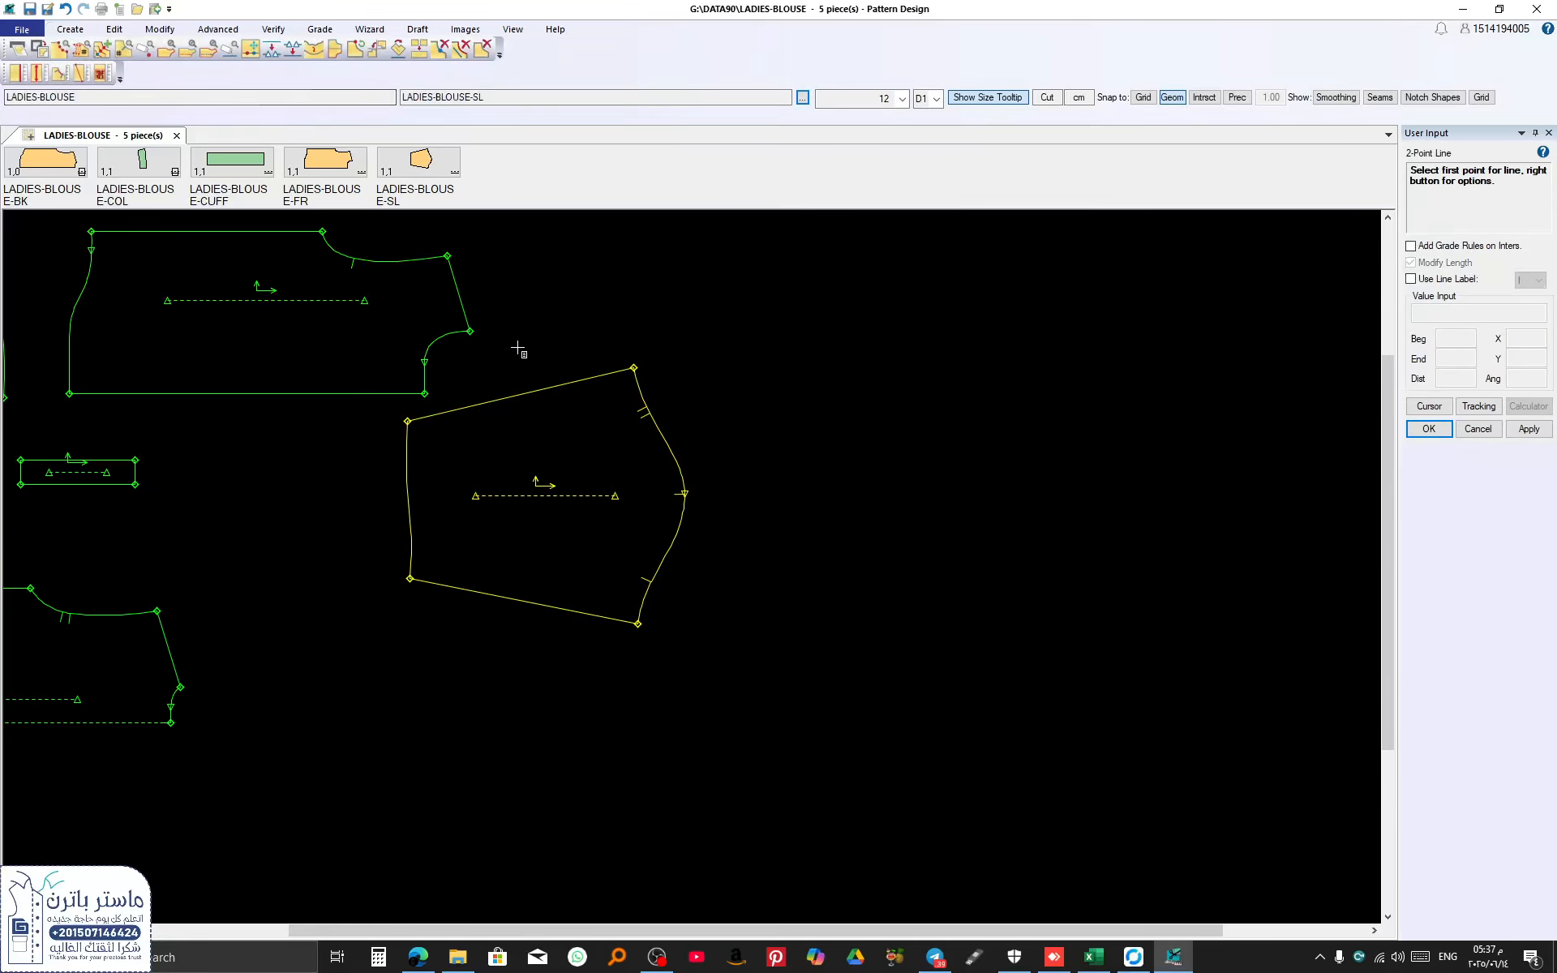
{"action": "scroll", "coordinate": [786, 452], "scroll_direction": "down", "scroll_amount": 1}
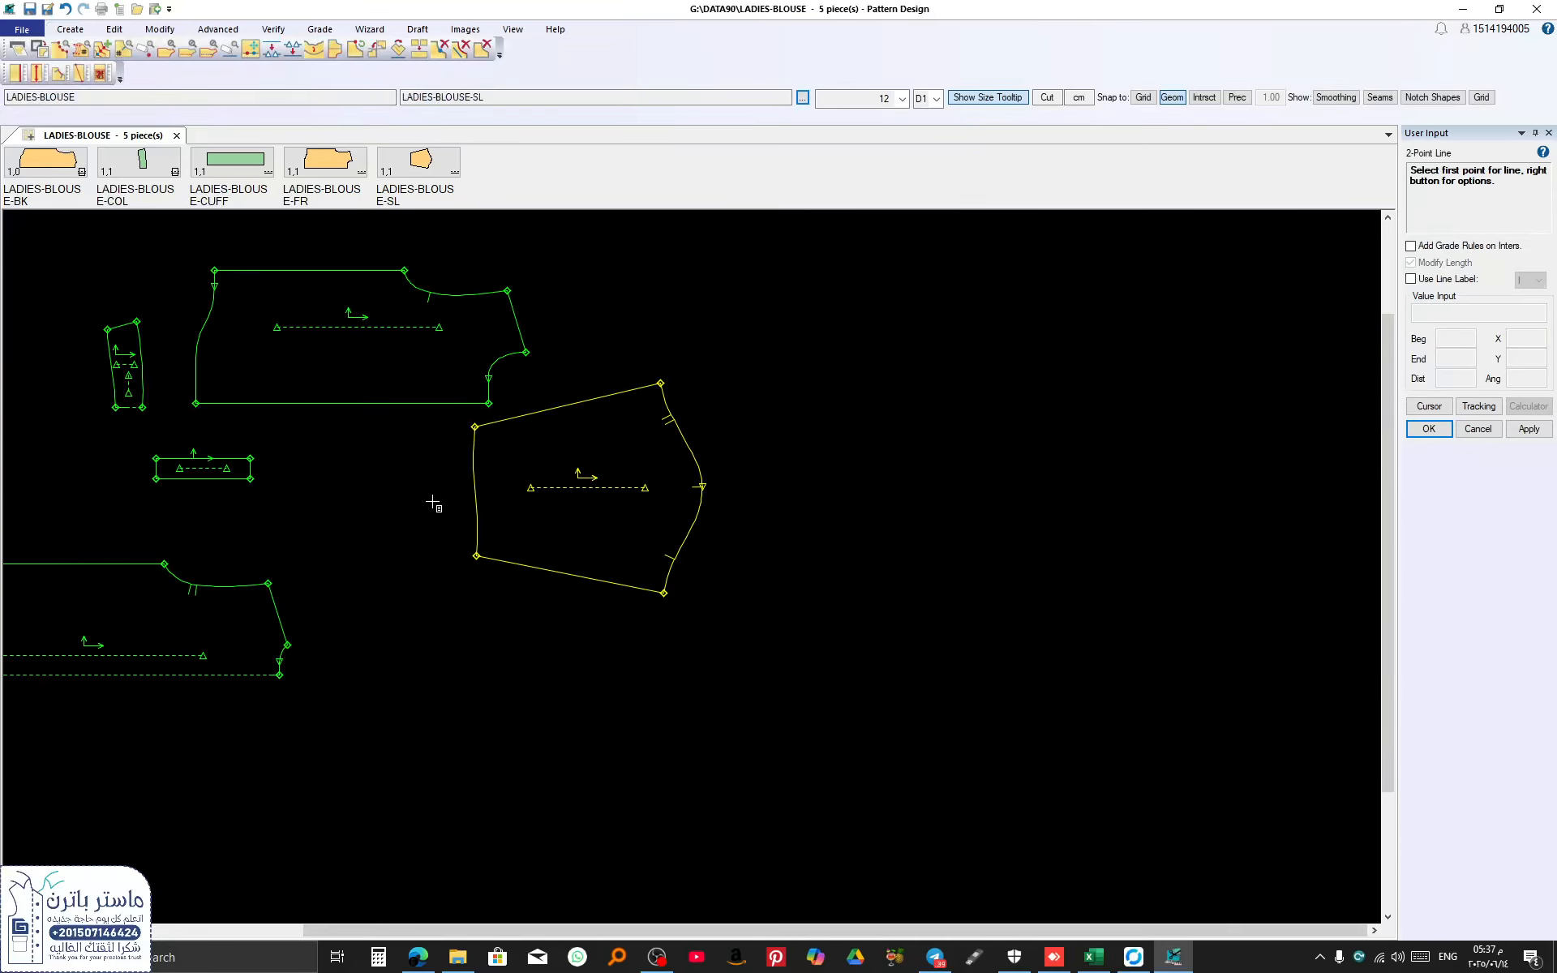
{"action": "scroll", "coordinate": [654, 506], "scroll_direction": "up", "scroll_amount": 1}
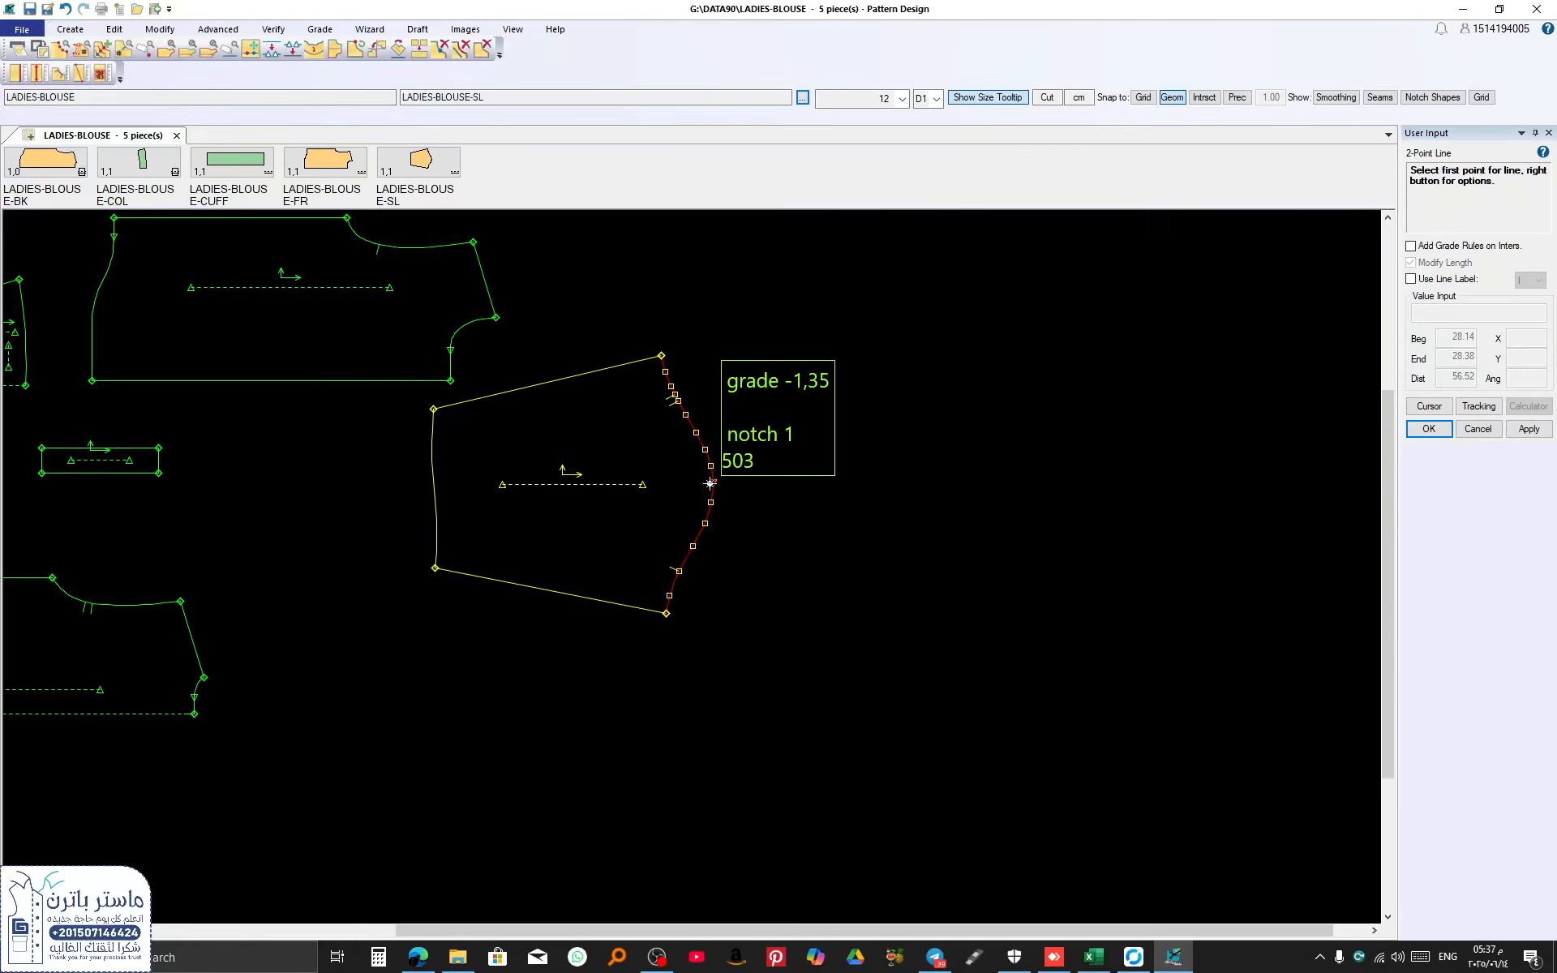
{"action": "left_click", "coordinate": [710, 483]}
{"action": "left_click", "coordinate": [436, 503]}
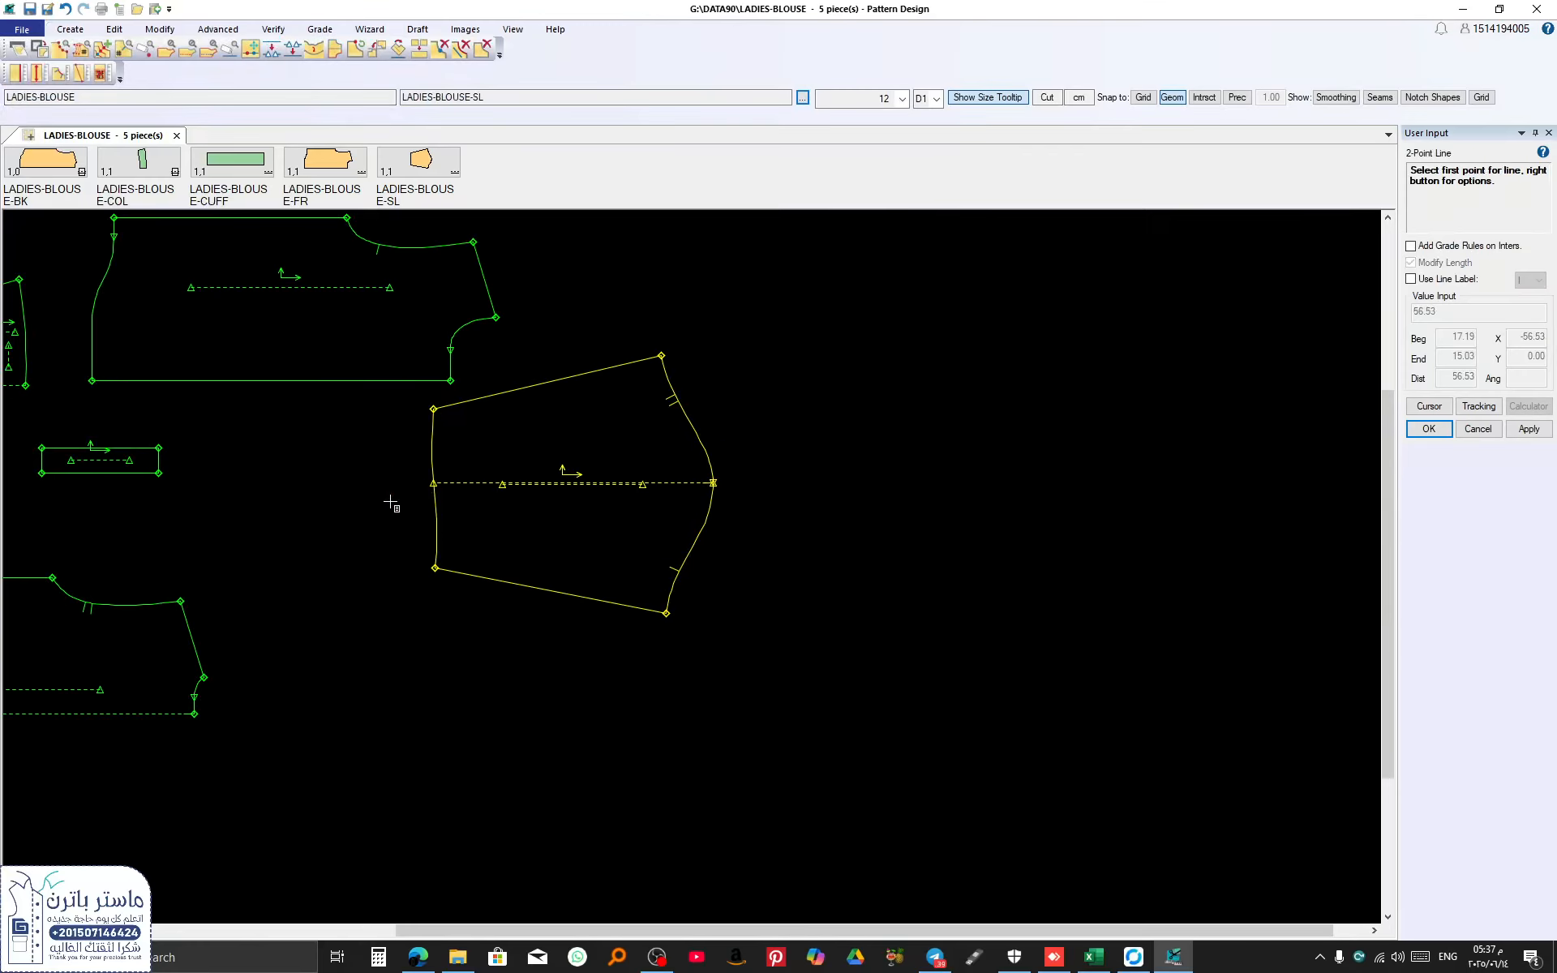
Step: Draw 2-Point Lines across the front piece from the underarm point and from the side-seam hem corner, each straight to the center front edge
{"action": "scroll", "coordinate": [391, 503], "scroll_direction": "down", "scroll_amount": 3}
{"action": "scroll", "coordinate": [327, 403], "scroll_direction": "up", "scroll_amount": 1}
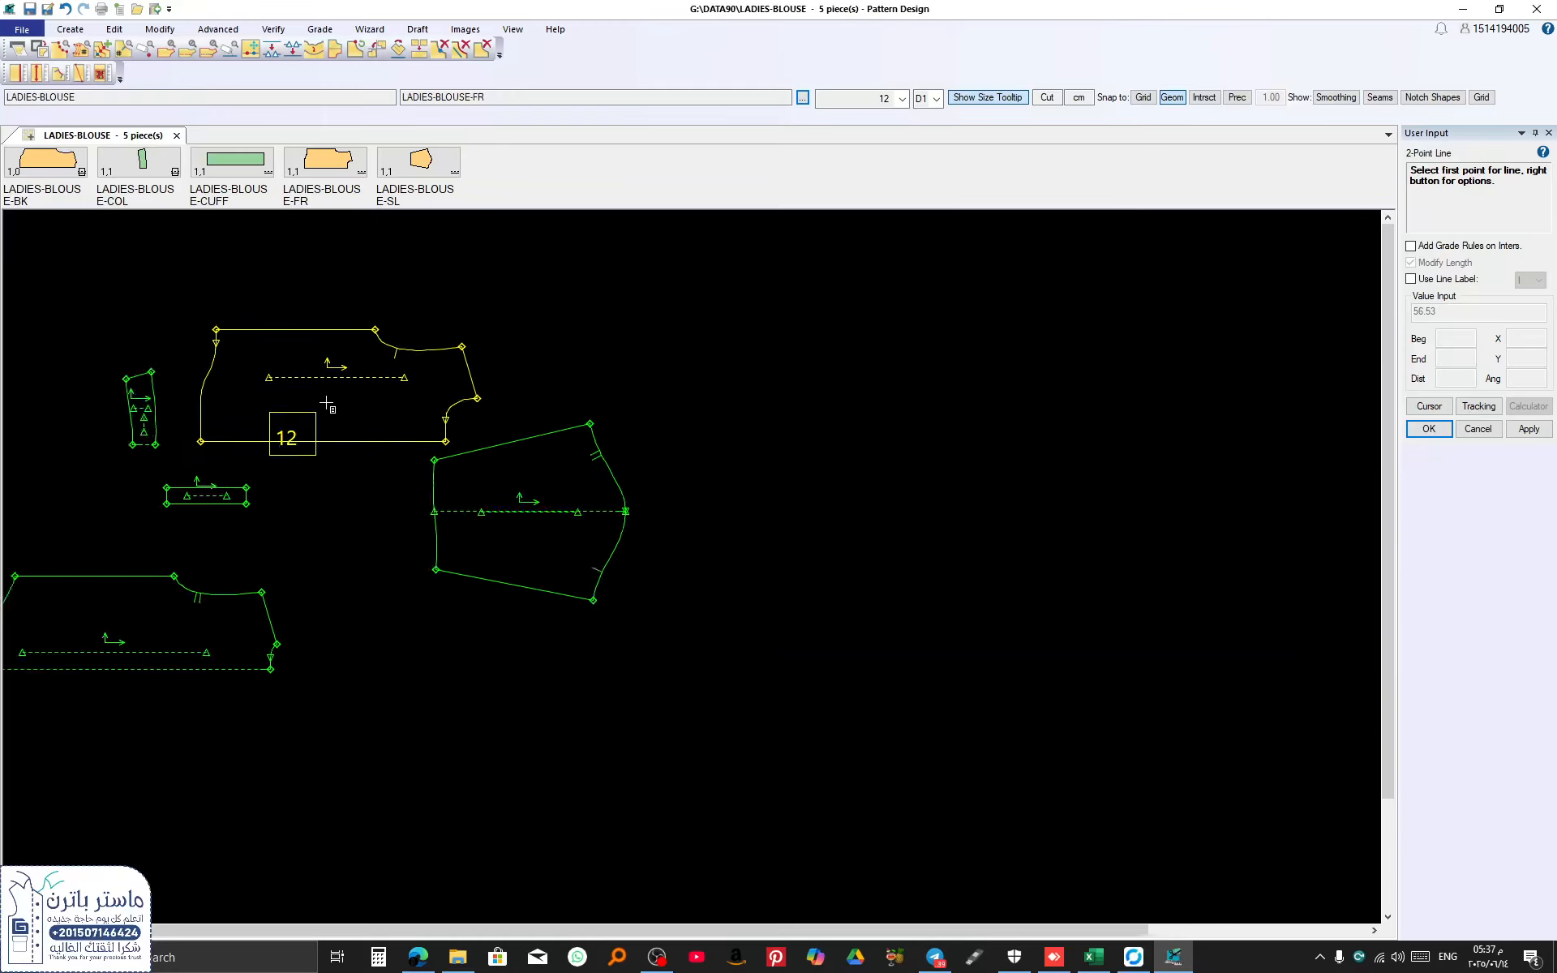
{"action": "scroll", "coordinate": [326, 403], "scroll_direction": "up", "scroll_amount": 2}
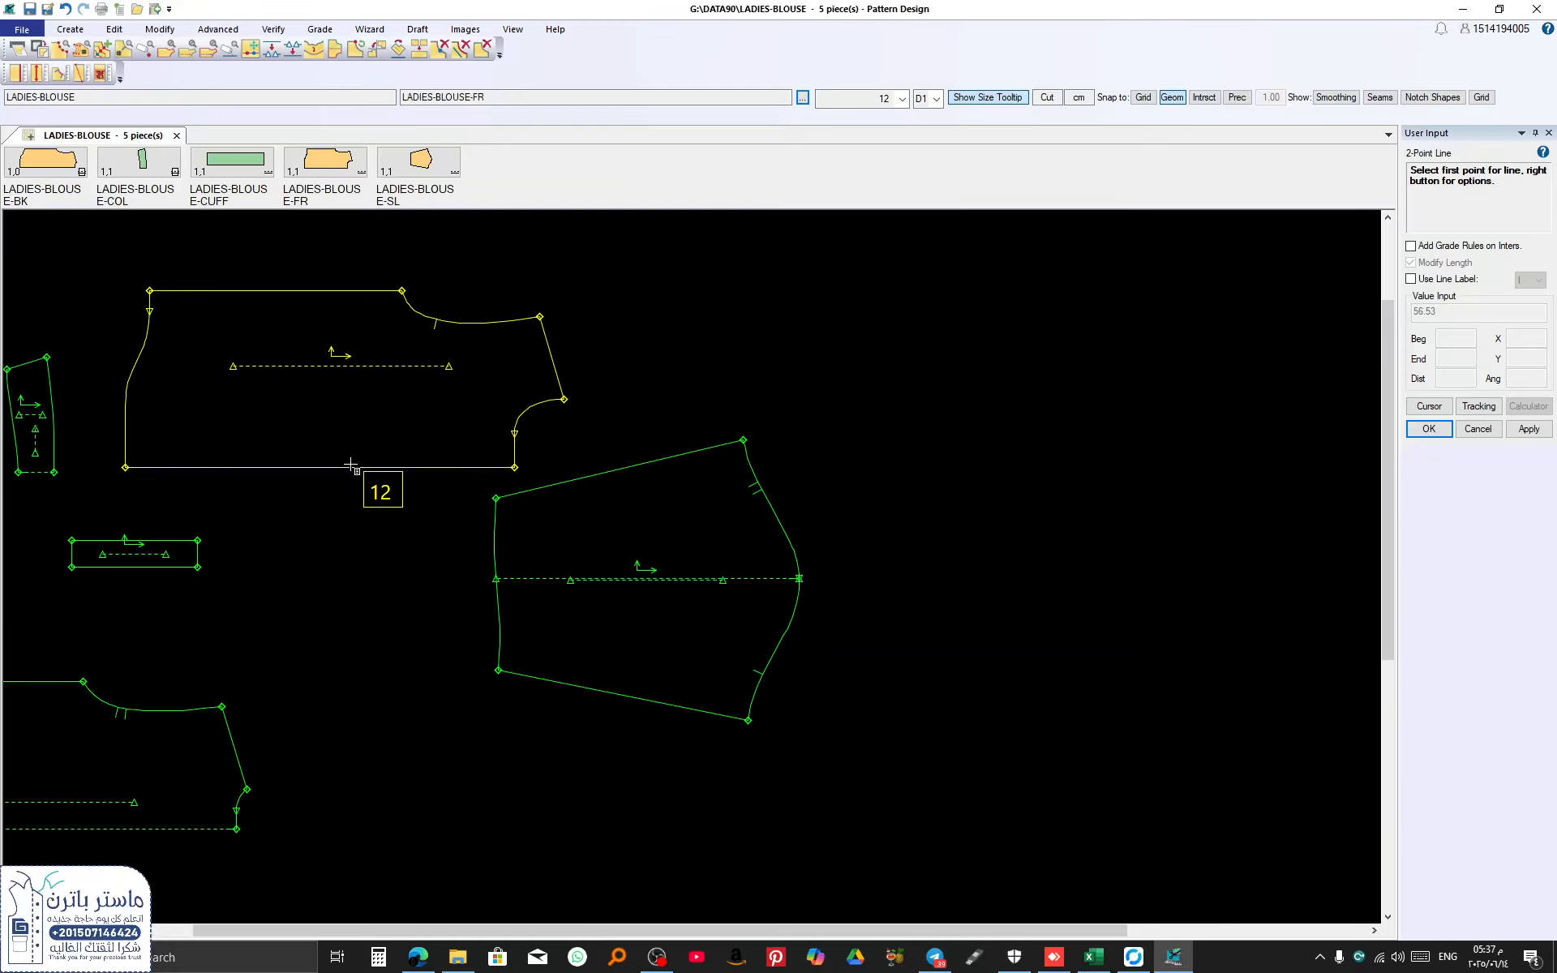
{"action": "scroll", "coordinate": [345, 456], "scroll_direction": "down", "scroll_amount": 1}
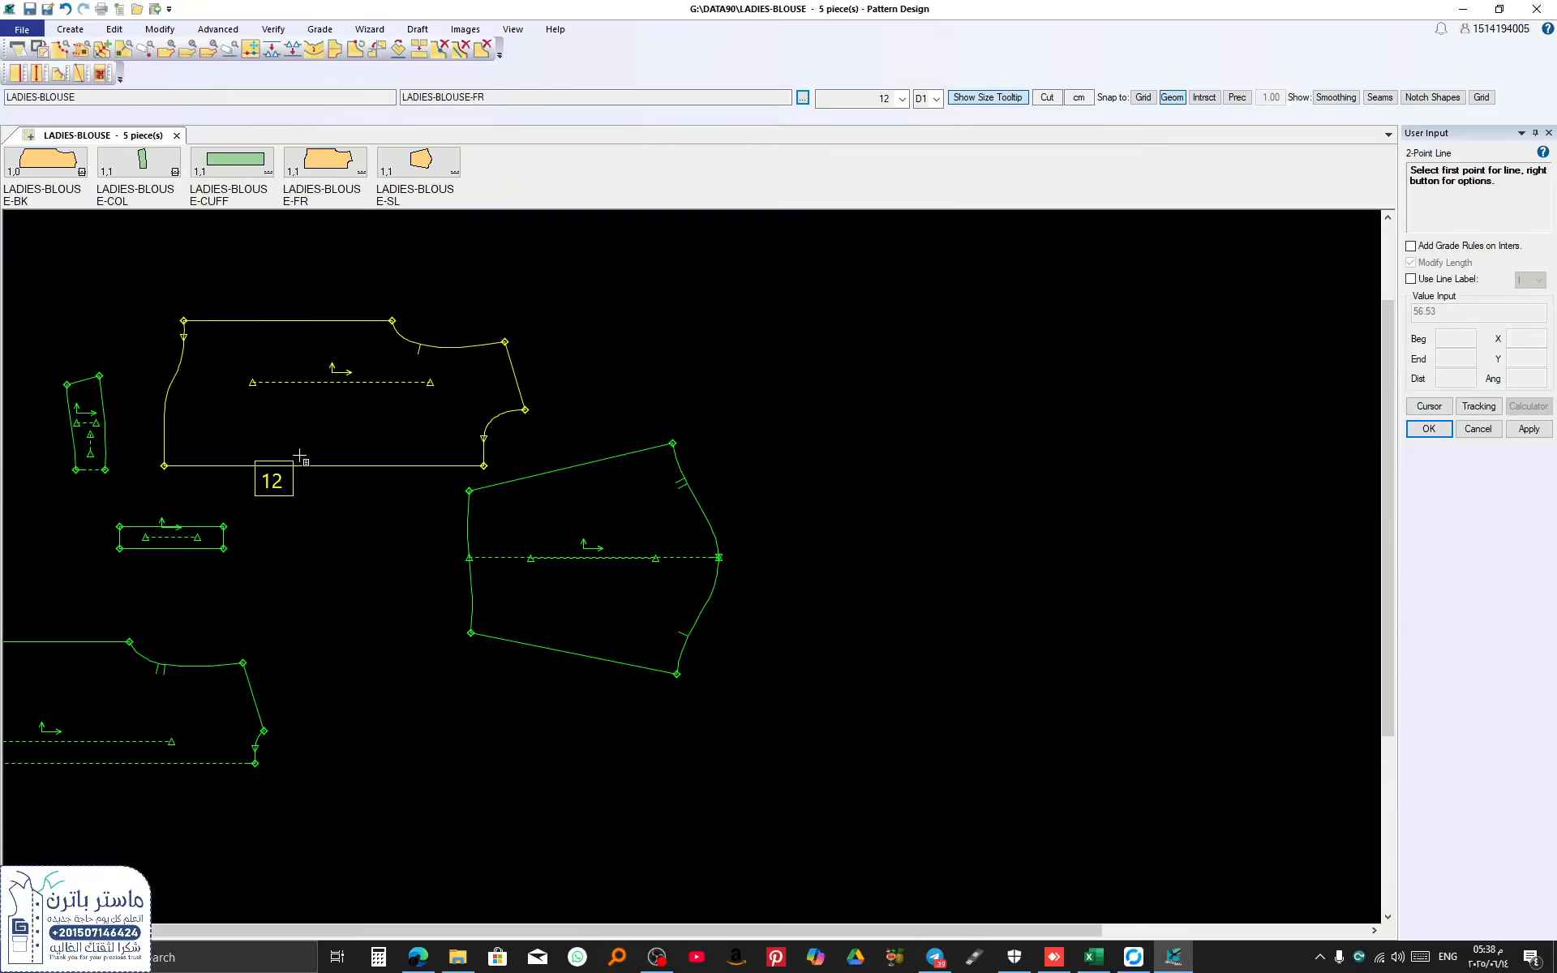
{"action": "scroll", "coordinate": [403, 428], "scroll_direction": "down", "scroll_amount": 1}
{"action": "scroll", "coordinate": [401, 424], "scroll_direction": "up", "scroll_amount": 1}
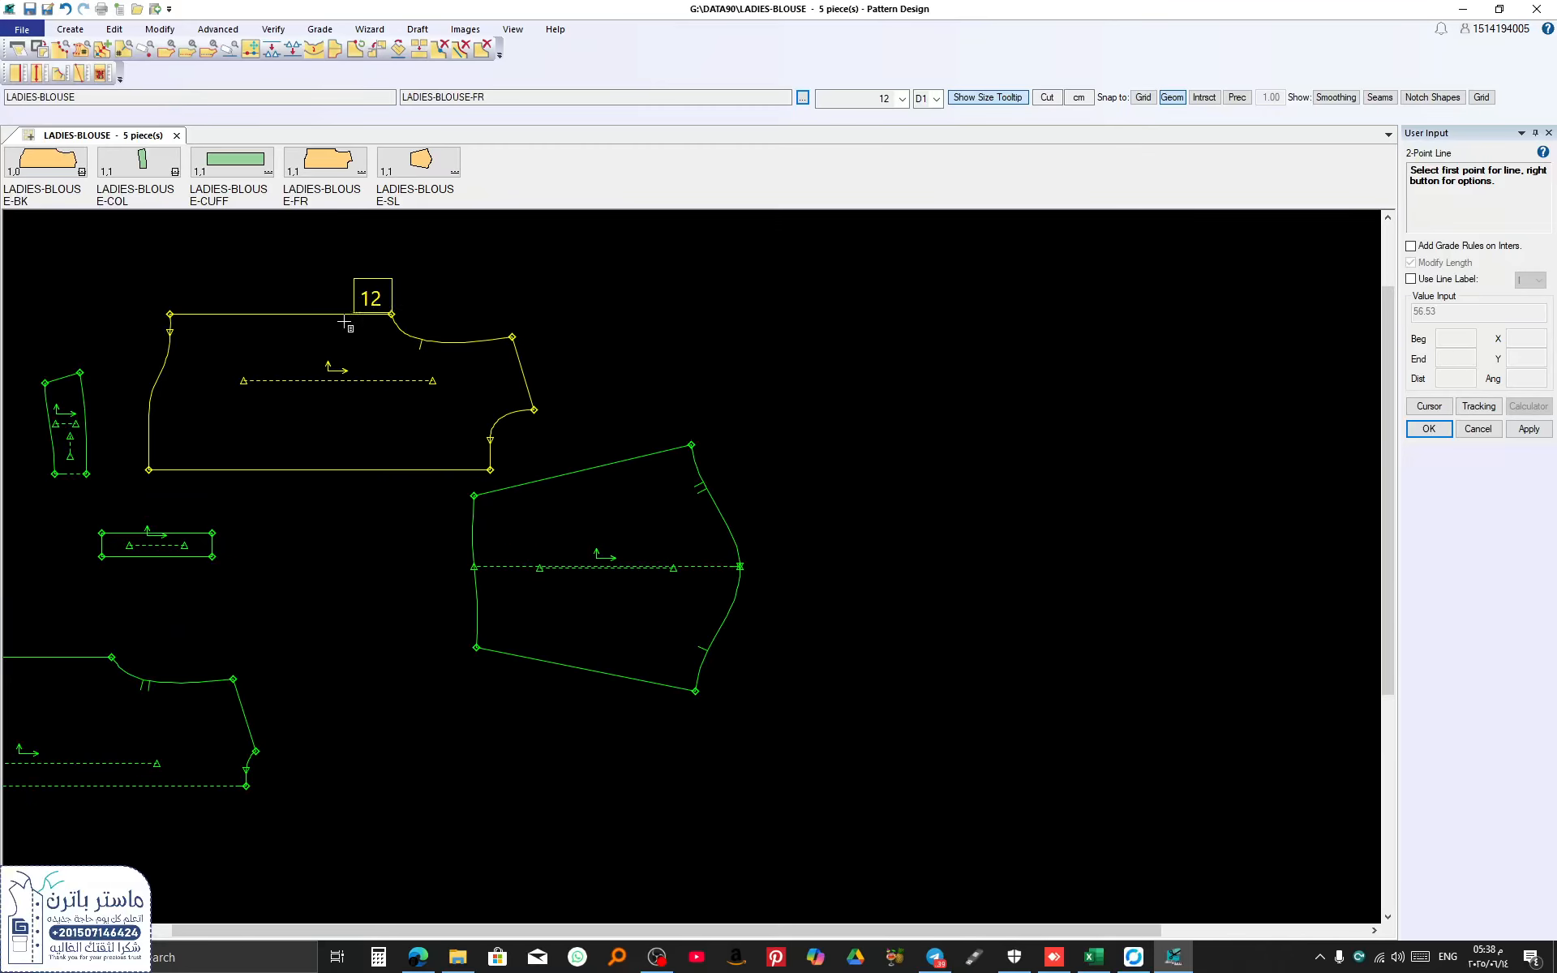
{"action": "left_click", "coordinate": [391, 314]}
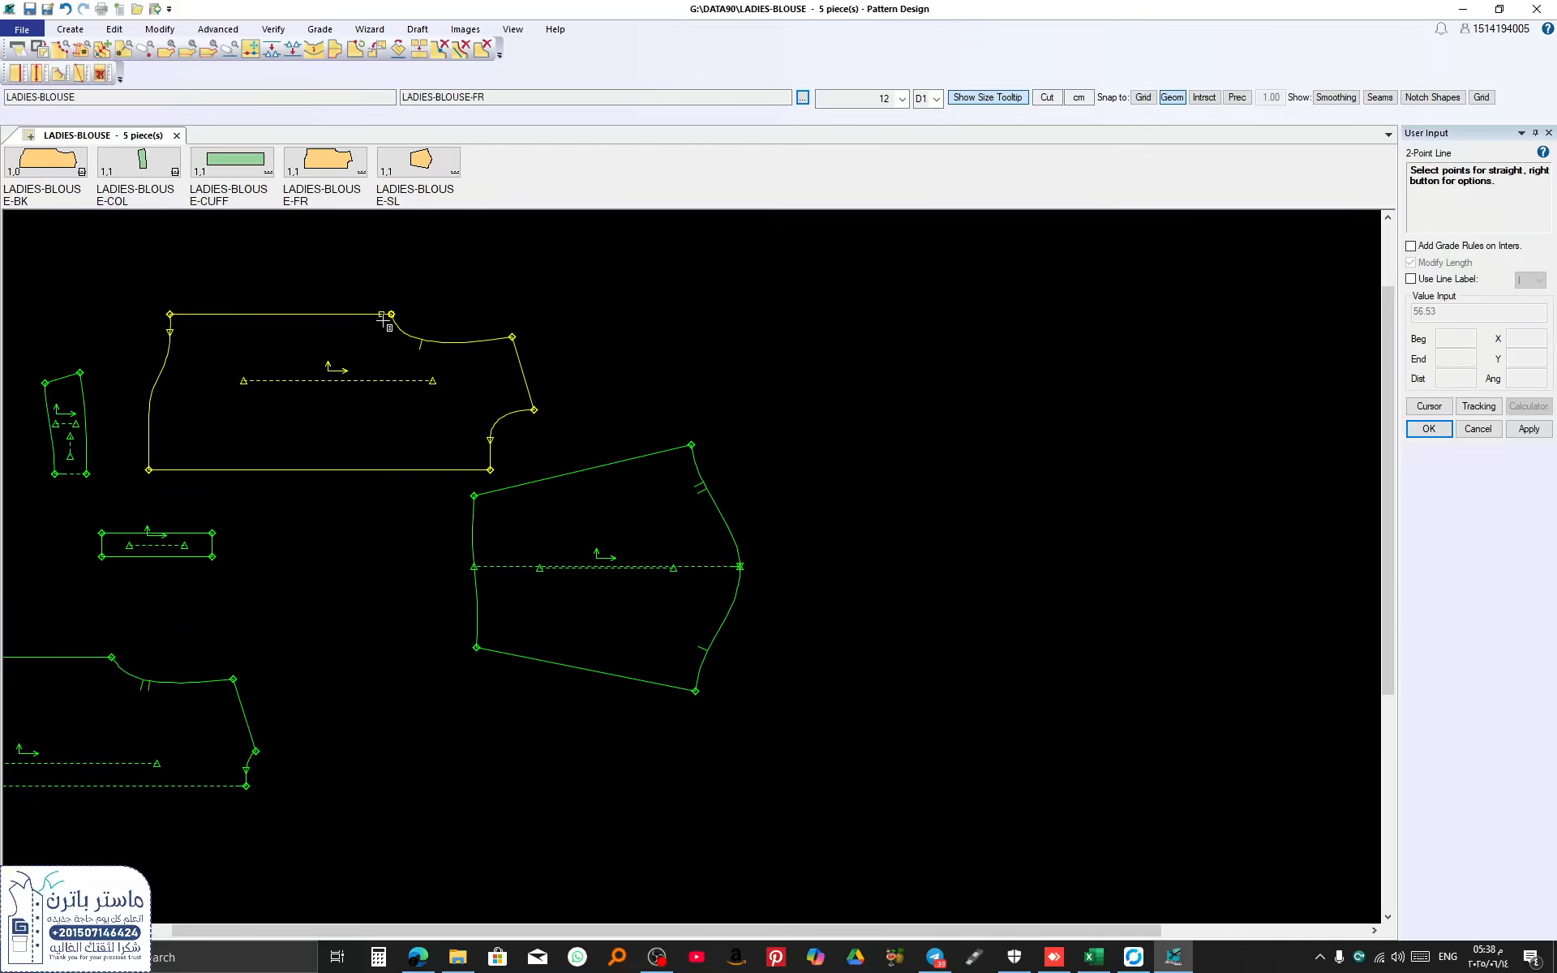
{"action": "left_click", "coordinate": [391, 464]}
{"action": "left_click", "coordinate": [169, 315]}
{"action": "left_click", "coordinate": [182, 468]}
{"action": "scroll", "coordinate": [190, 471], "scroll_direction": "down", "scroll_amount": 3}
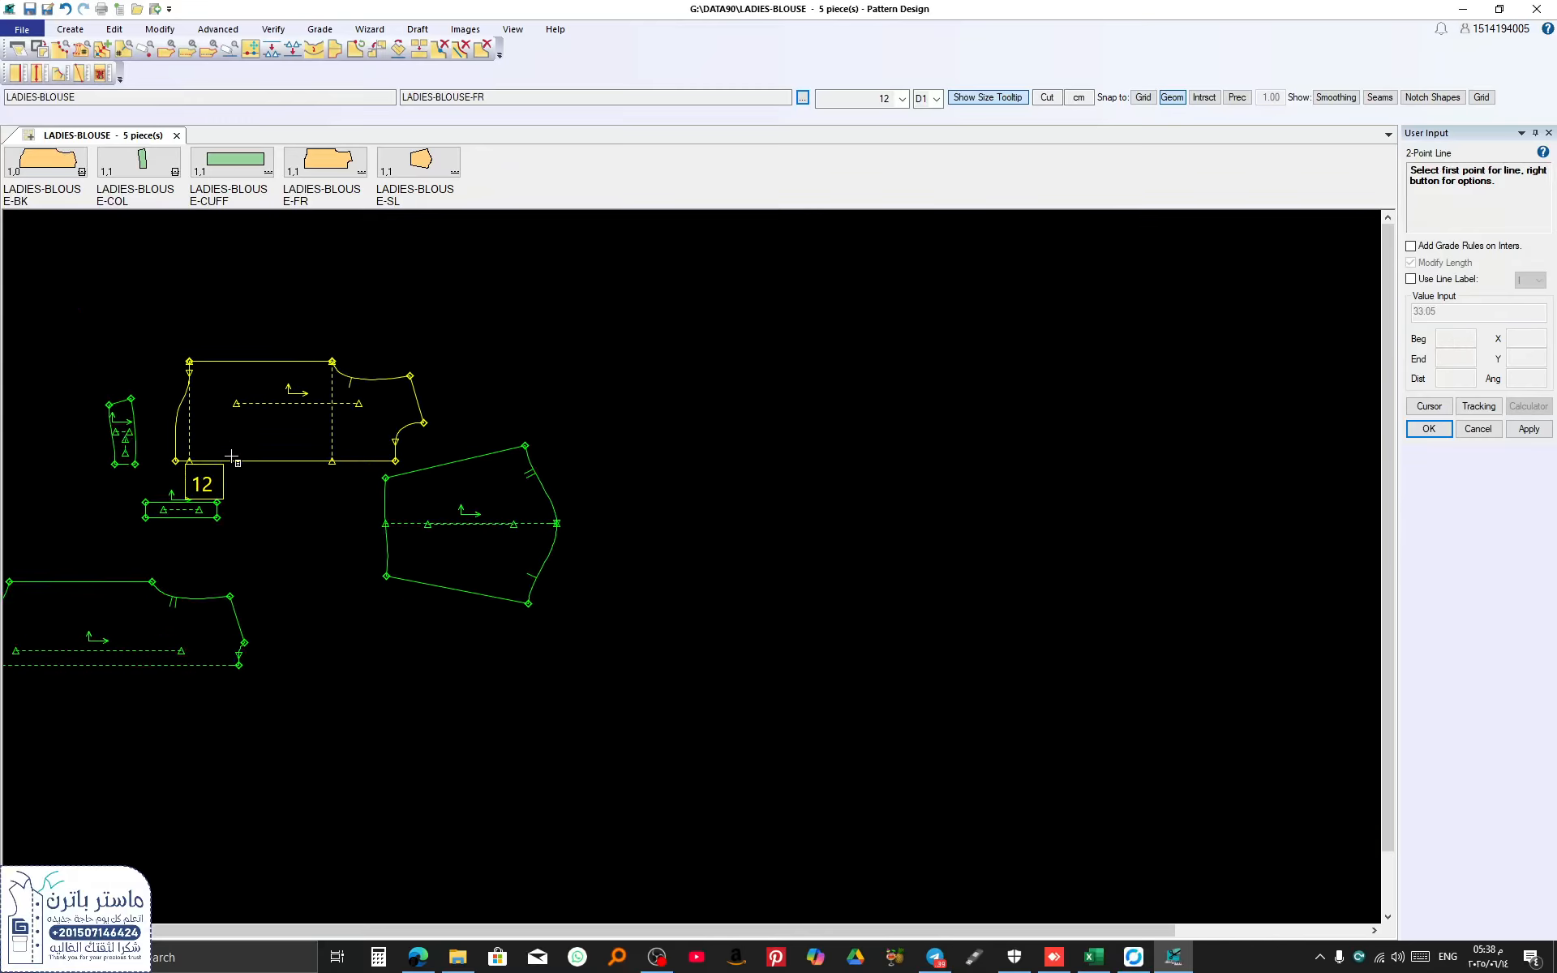
{"action": "scroll", "coordinate": [149, 641], "scroll_direction": "up", "scroll_amount": 3}
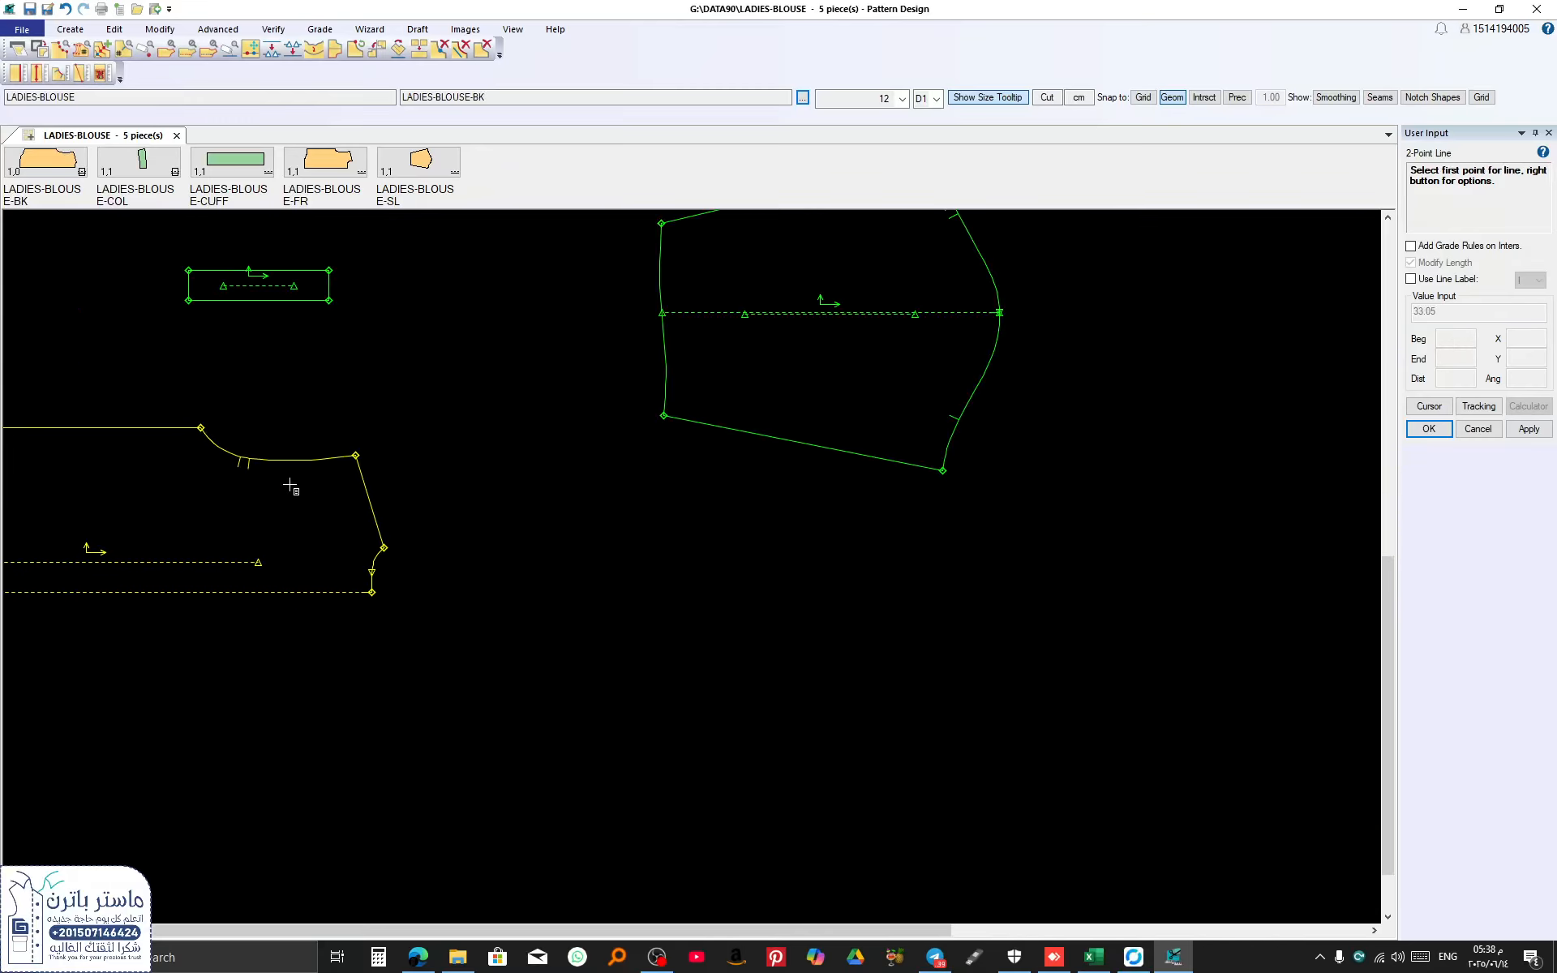
Step: Draw a 2-Point Line about 22 cm long on the back piece, from the armhole straight to the center back fold line
{"action": "left_click", "coordinate": [276, 472]}
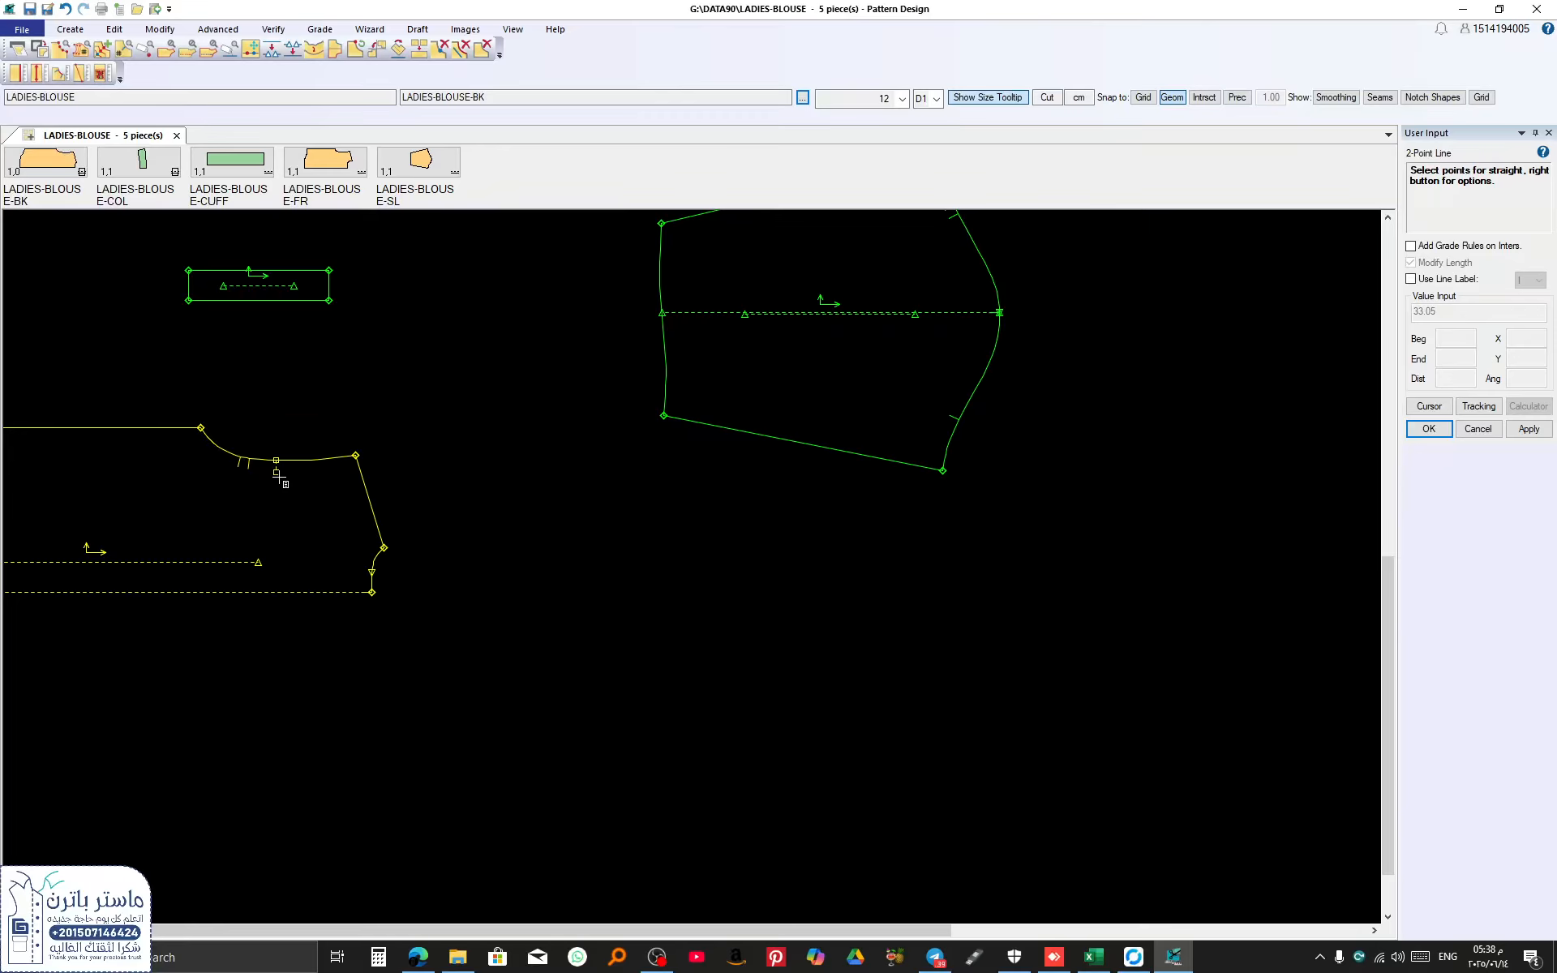
{"action": "left_click", "coordinate": [295, 593]}
{"action": "scroll", "coordinate": [292, 573], "scroll_direction": "down", "scroll_amount": 1}
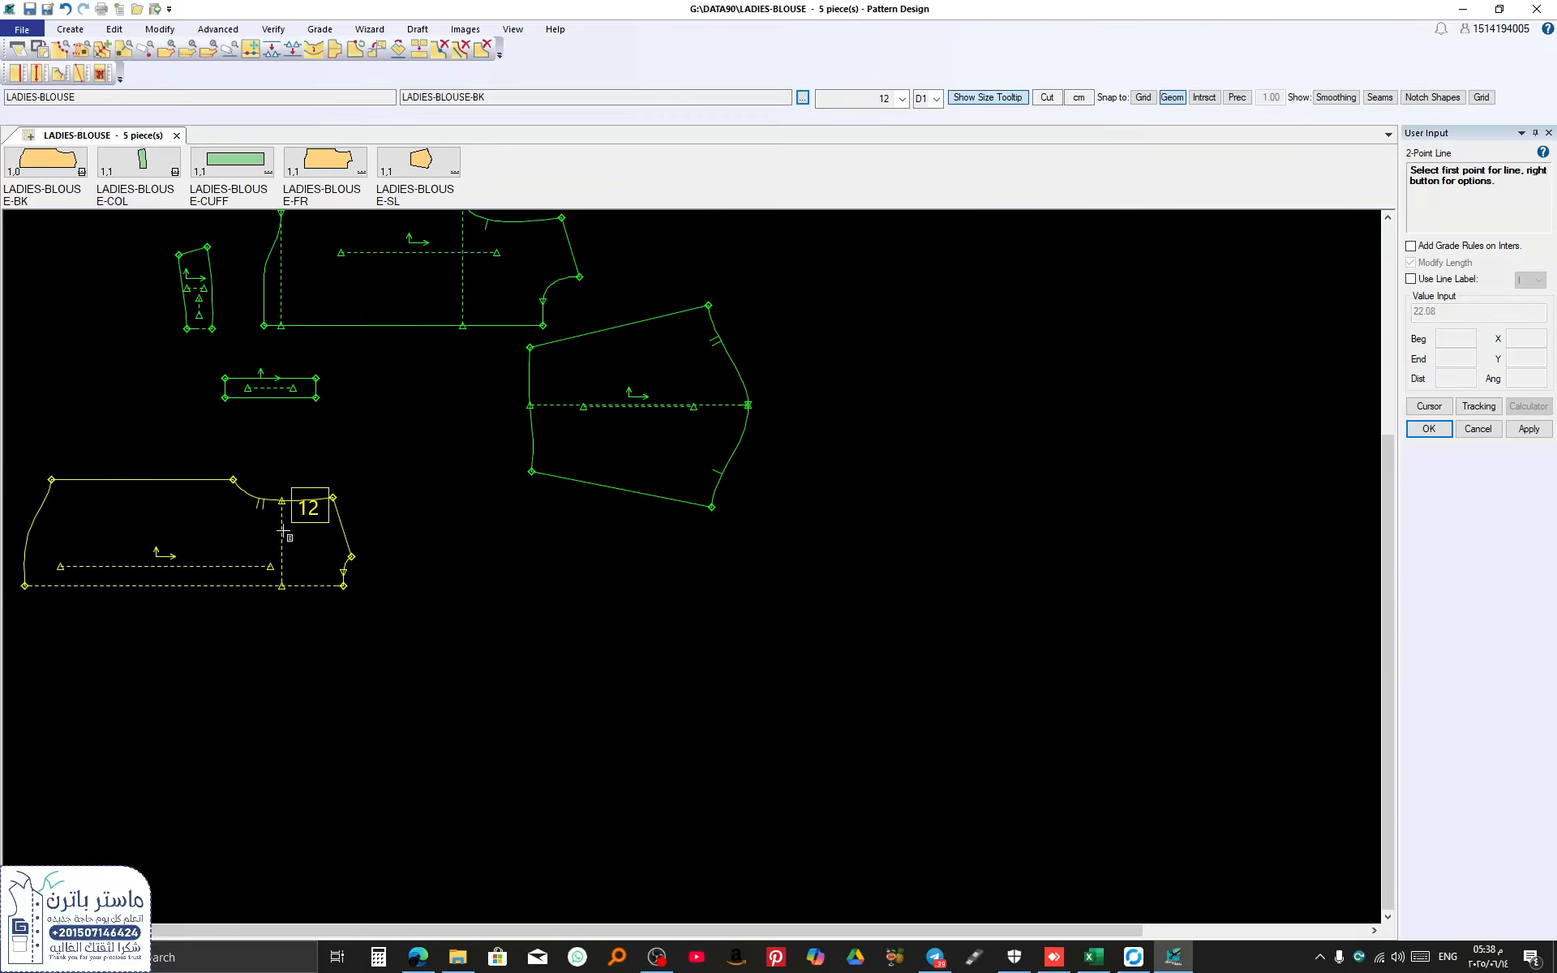
{"action": "scroll", "coordinate": [256, 553], "scroll_direction": "down", "scroll_amount": 2}
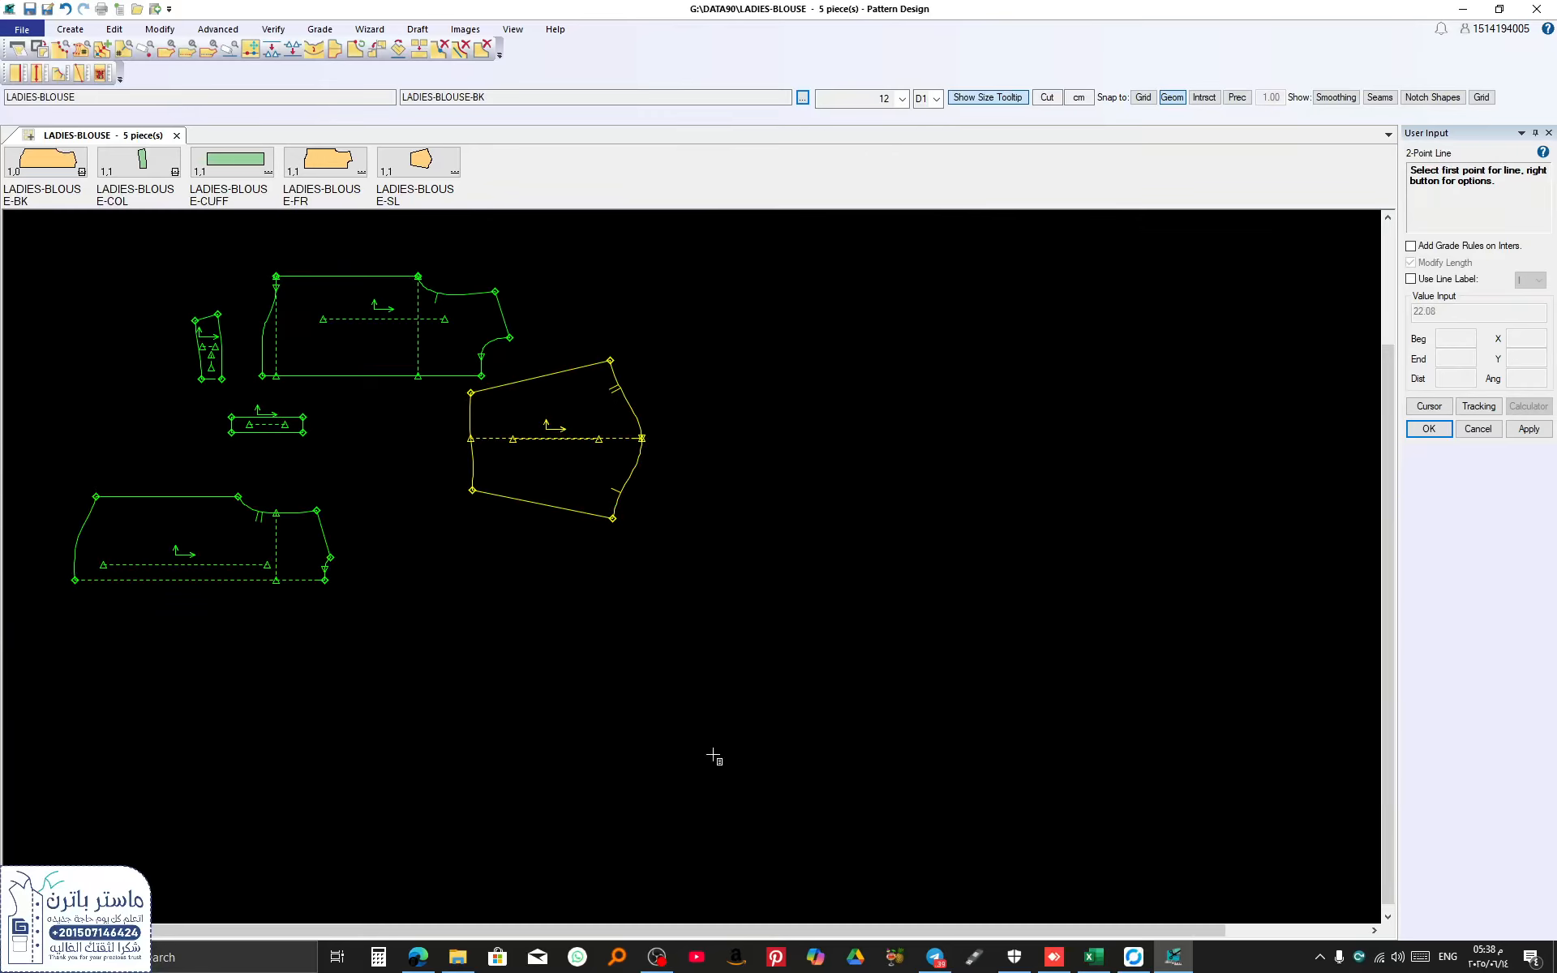
Step: Restore the Points of Measurement table to check its measurement names, and minimize it again
{"action": "left_click", "coordinate": [85, 928]}
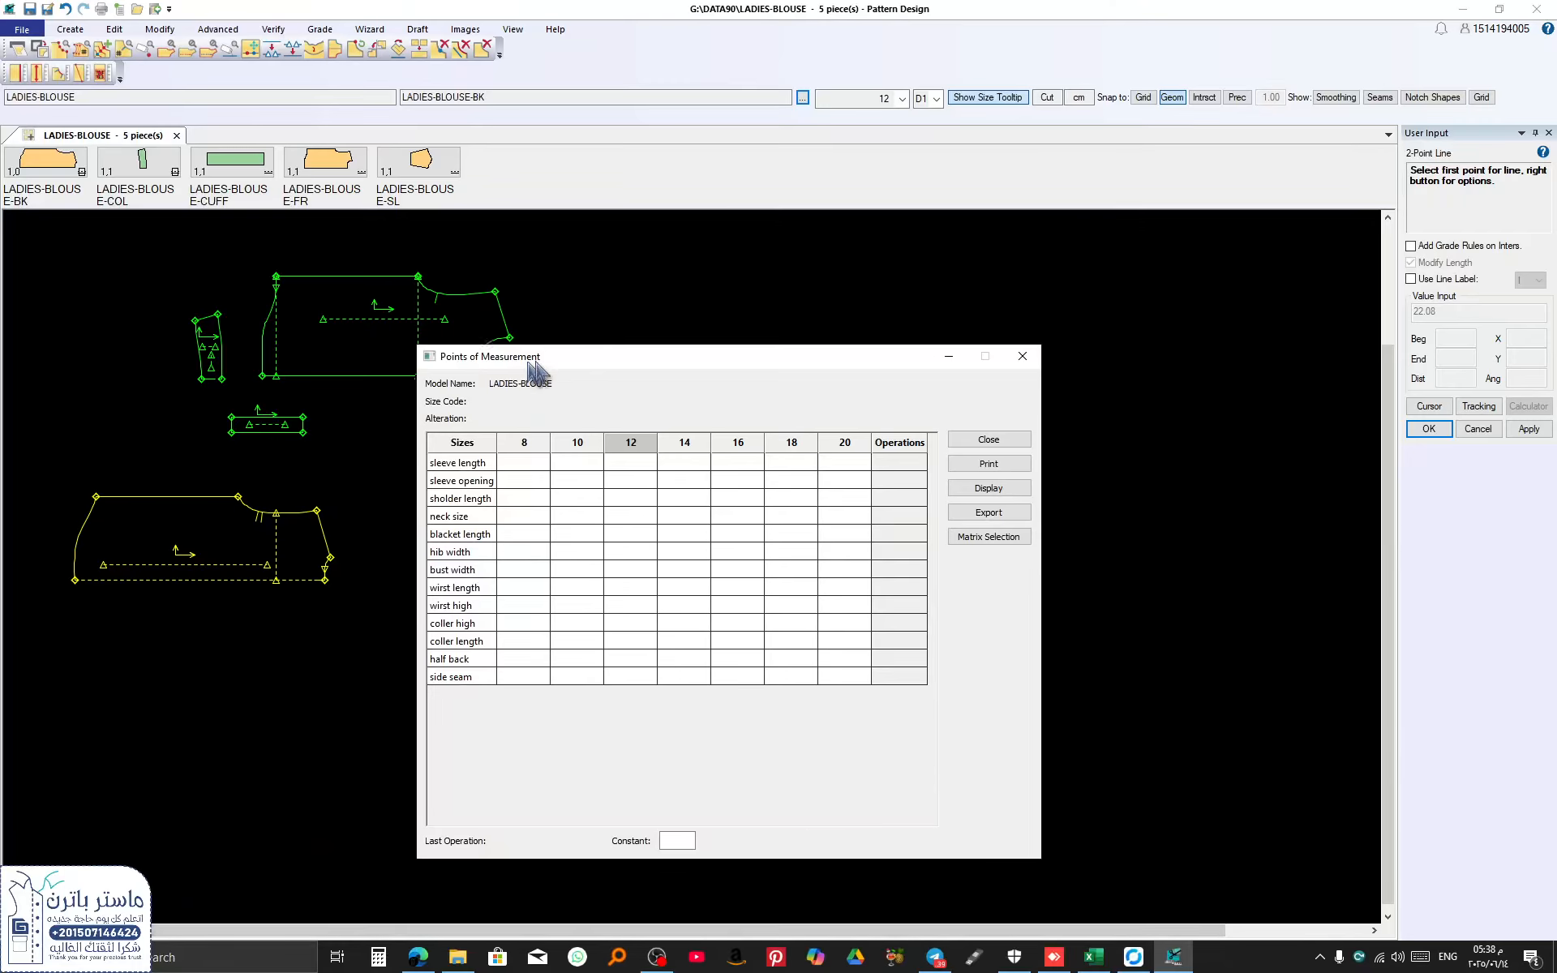
{"action": "left_click_drag", "start_coordinate": [519, 357], "coordinate": [679, 356]}
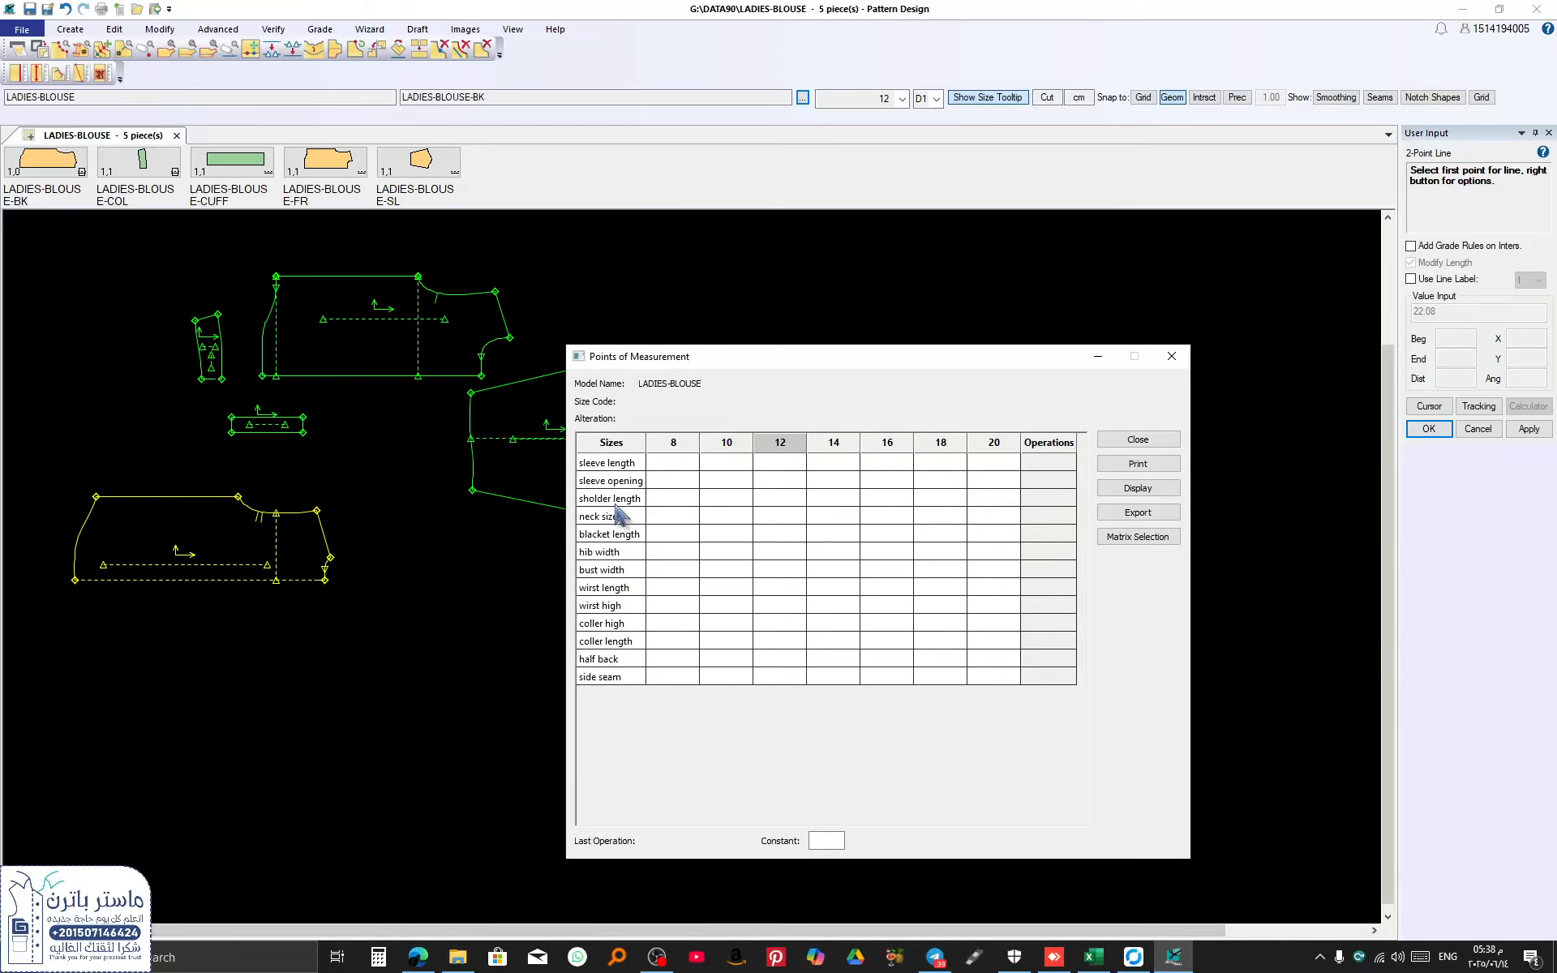
{"action": "left_click", "coordinate": [1097, 355]}
Step: Copy the X grade rule from the sleeve's cap point to the cap end of its horizontal internal line
{"action": "scroll", "coordinate": [532, 370], "scroll_direction": "up", "scroll_amount": 2}
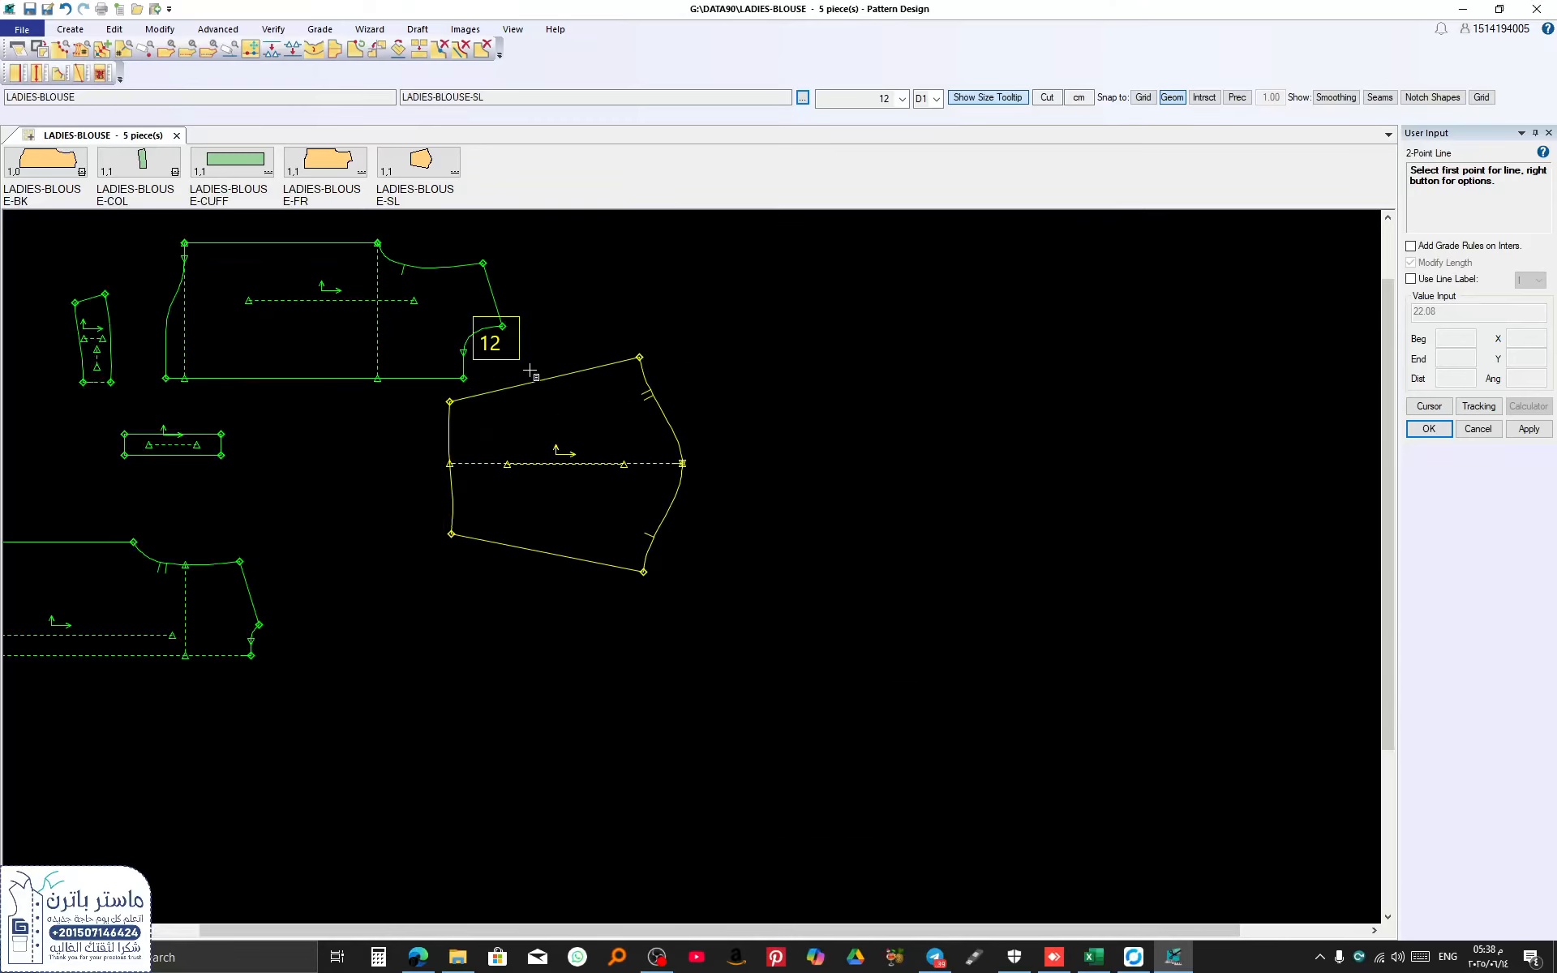
{"action": "scroll", "coordinate": [531, 370], "scroll_direction": "up", "scroll_amount": 2}
{"action": "left_click", "coordinate": [160, 29]}
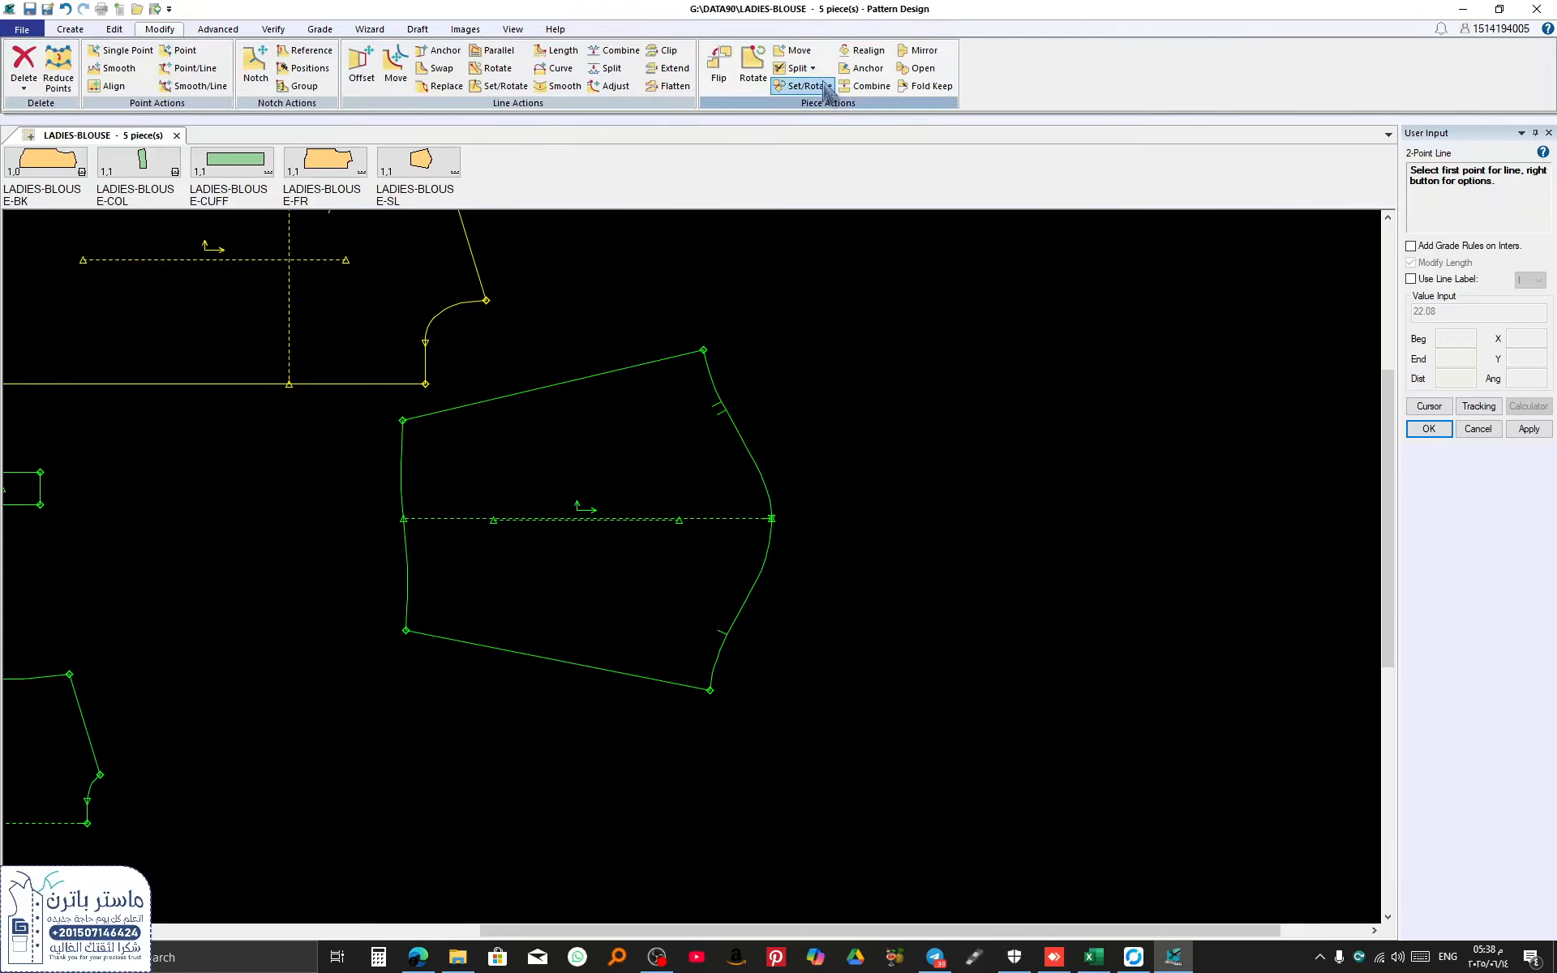
{"action": "left_click", "coordinate": [319, 30]}
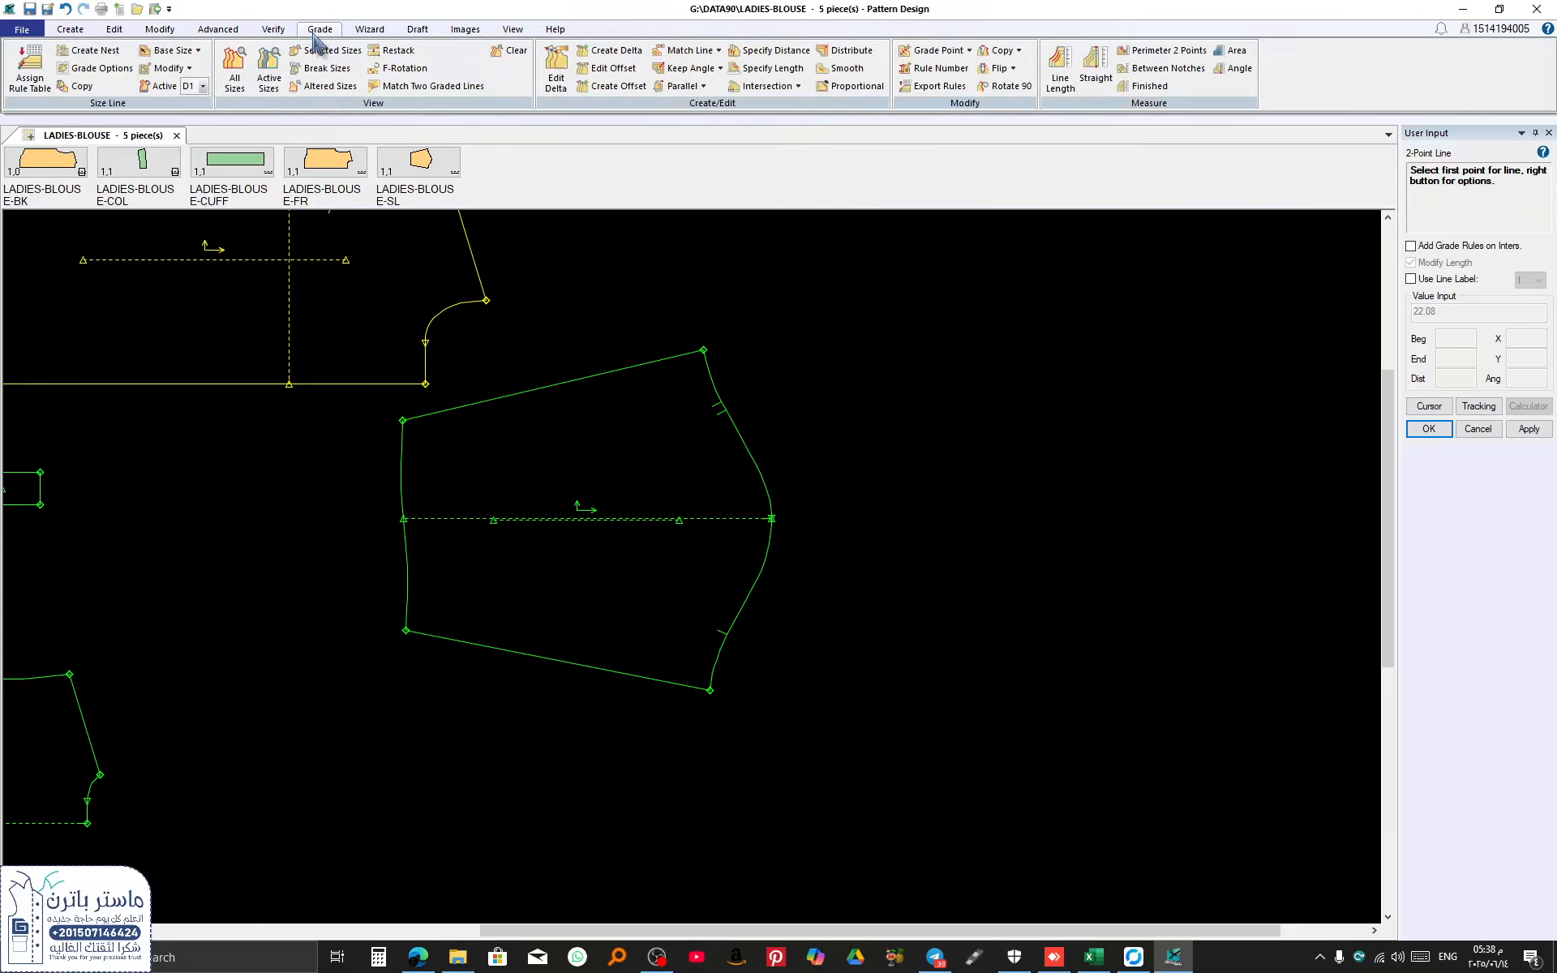
{"action": "left_click", "coordinate": [1002, 51]}
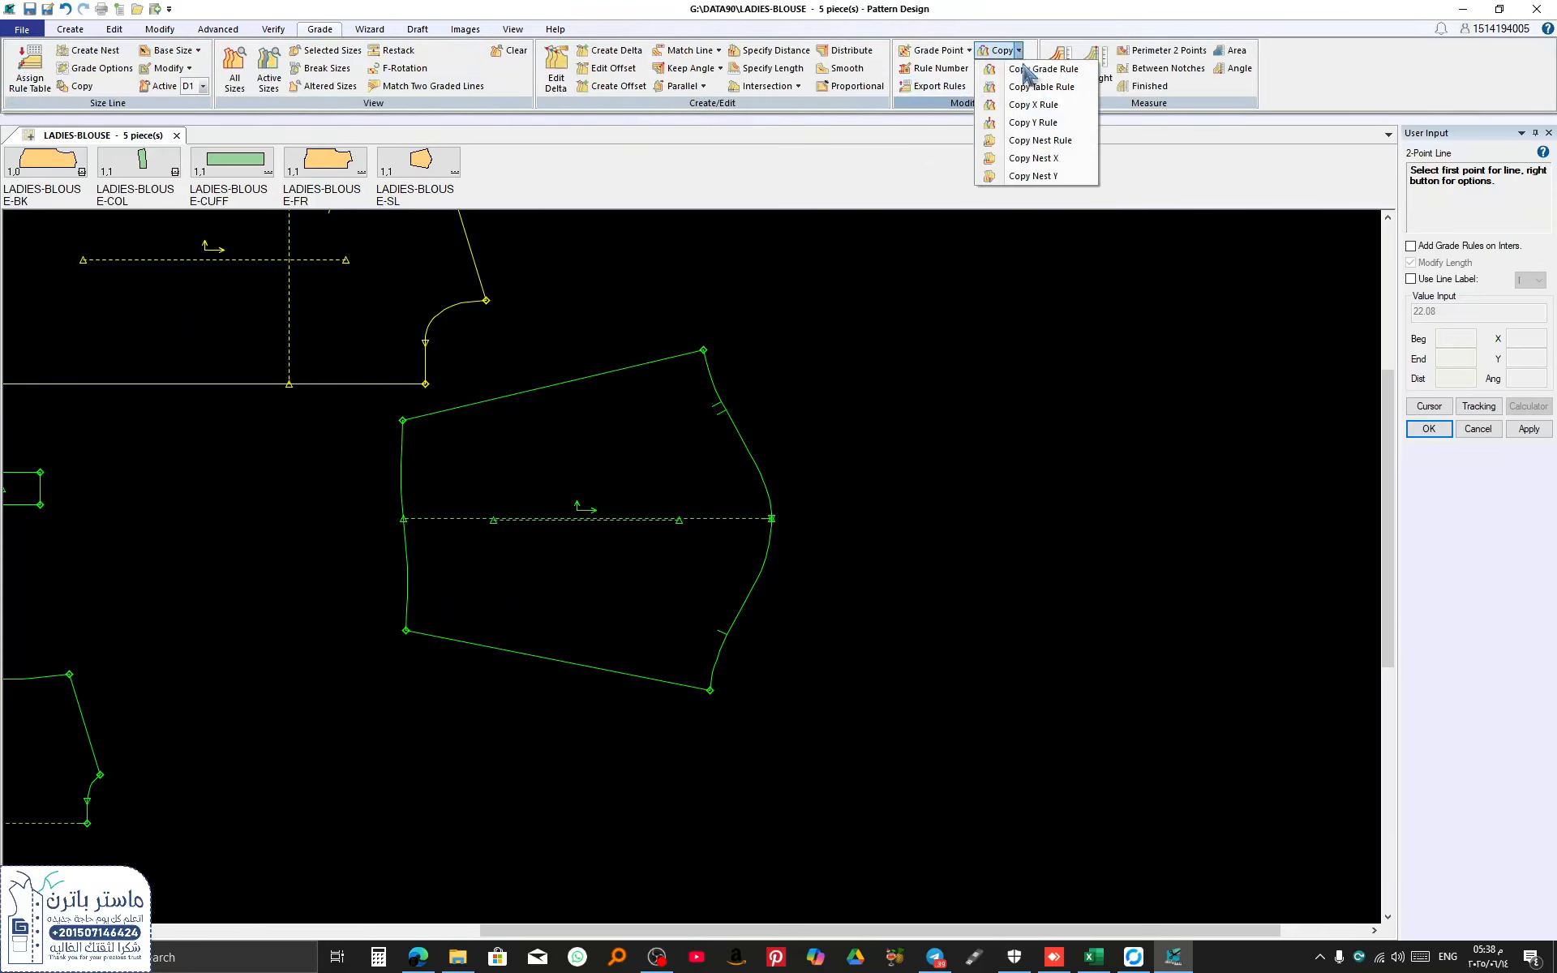
{"action": "left_click", "coordinate": [1041, 111]}
{"action": "left_click", "coordinate": [766, 514]}
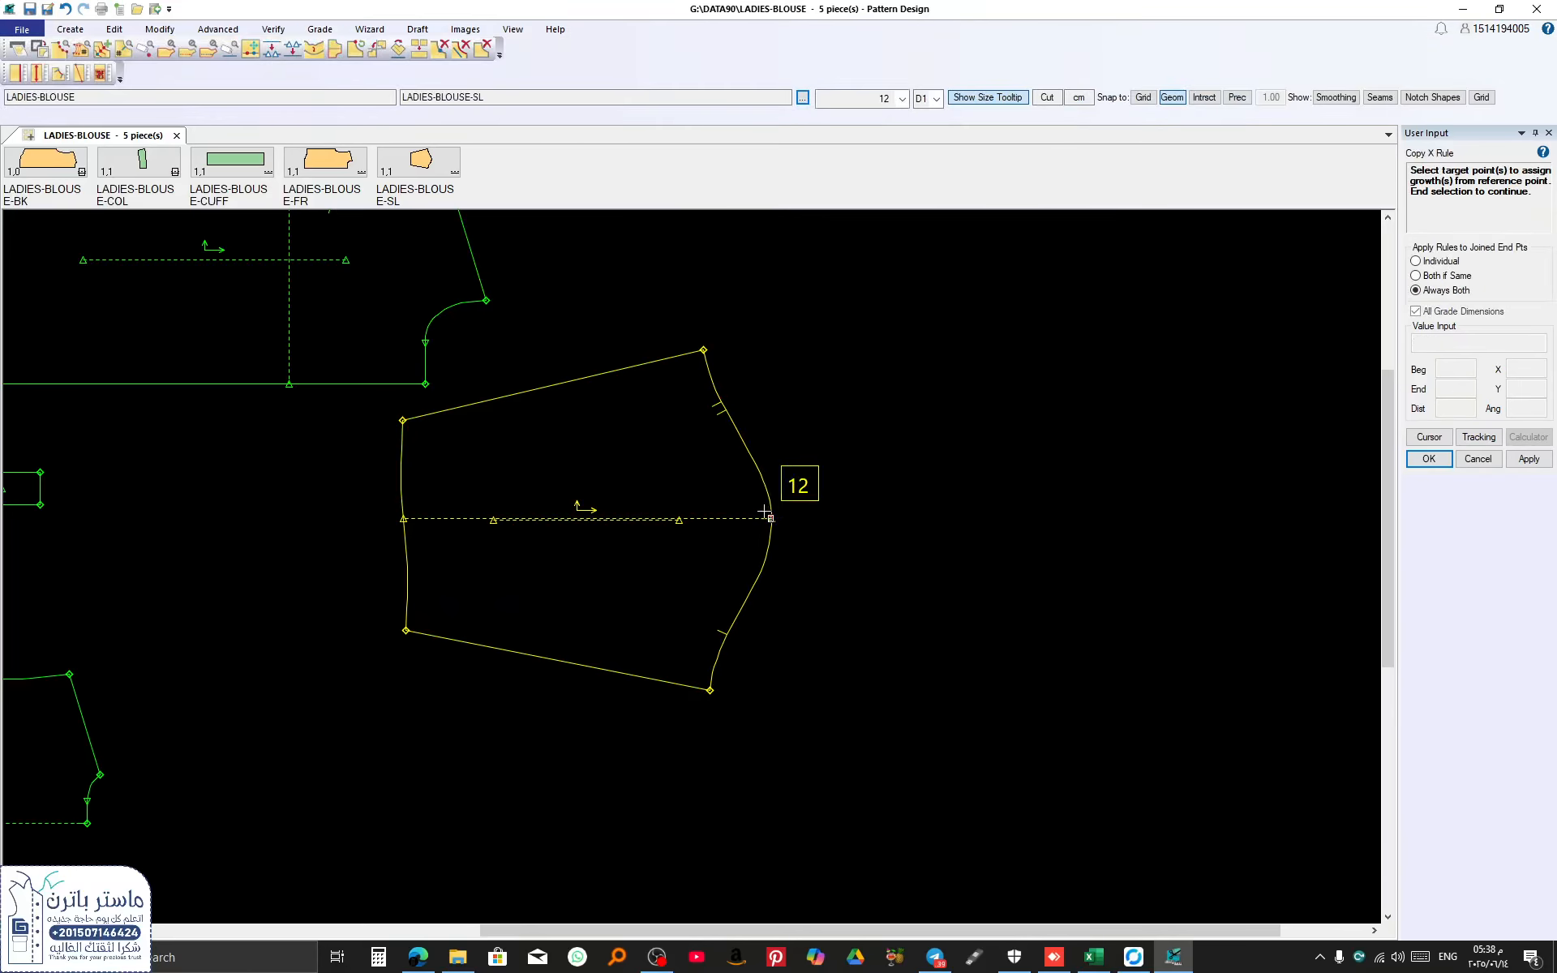
{"action": "left_click", "coordinate": [771, 519]}
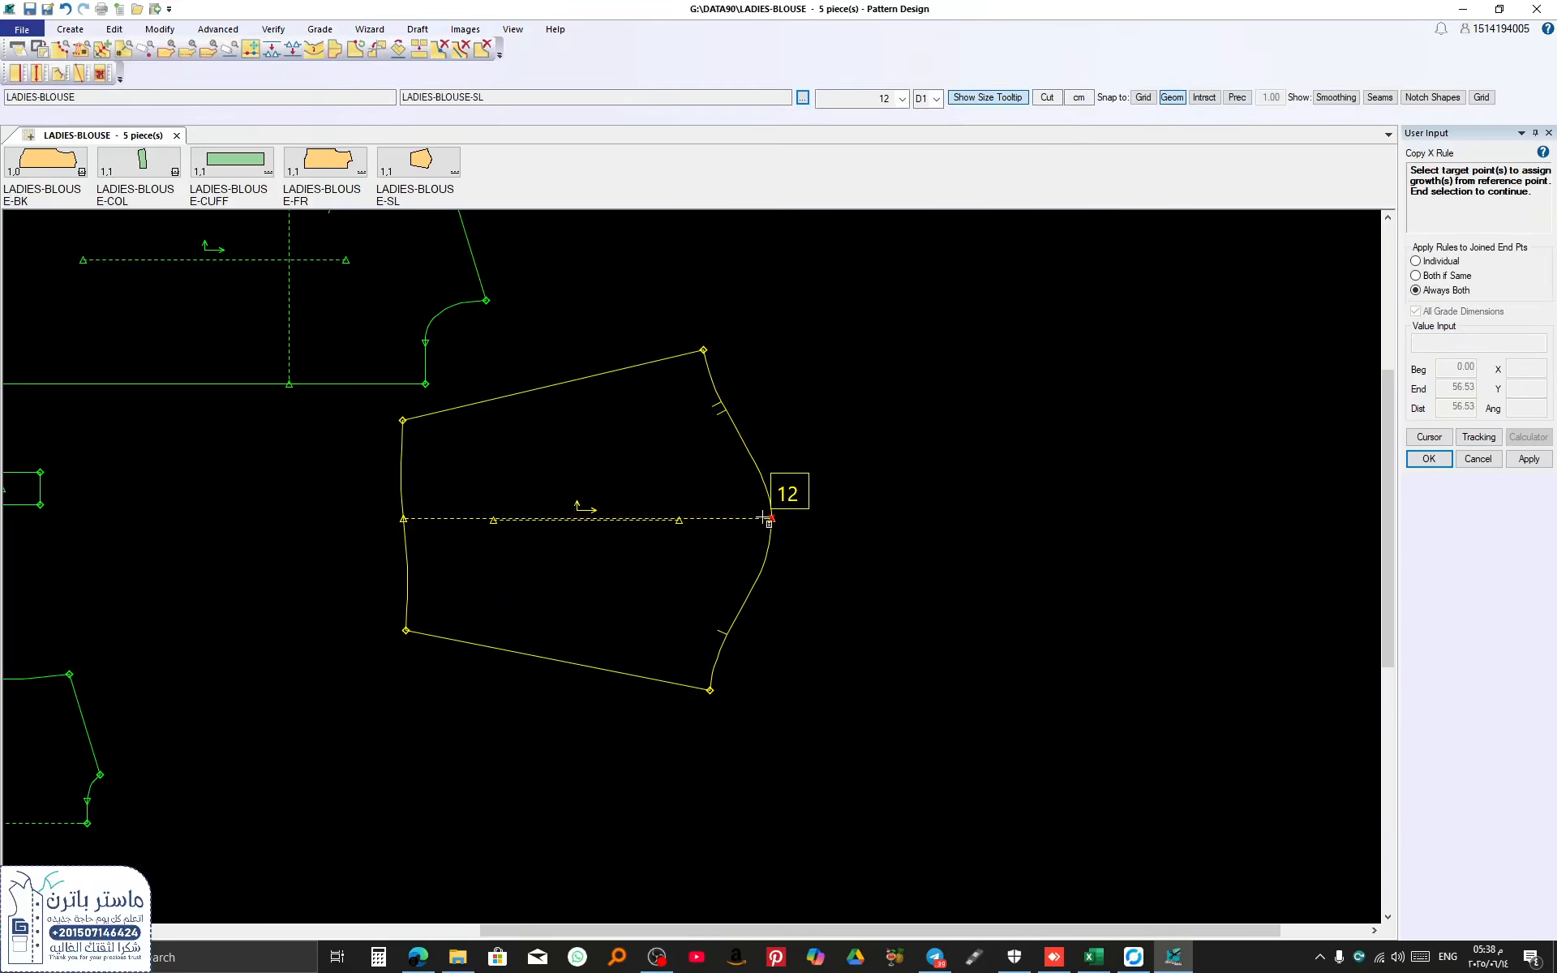
{"action": "right_click", "coordinate": [771, 519]}
{"action": "left_click", "coordinate": [771, 519]}
{"action": "scroll", "coordinate": [613, 436], "scroll_direction": "down", "scroll_amount": 3}
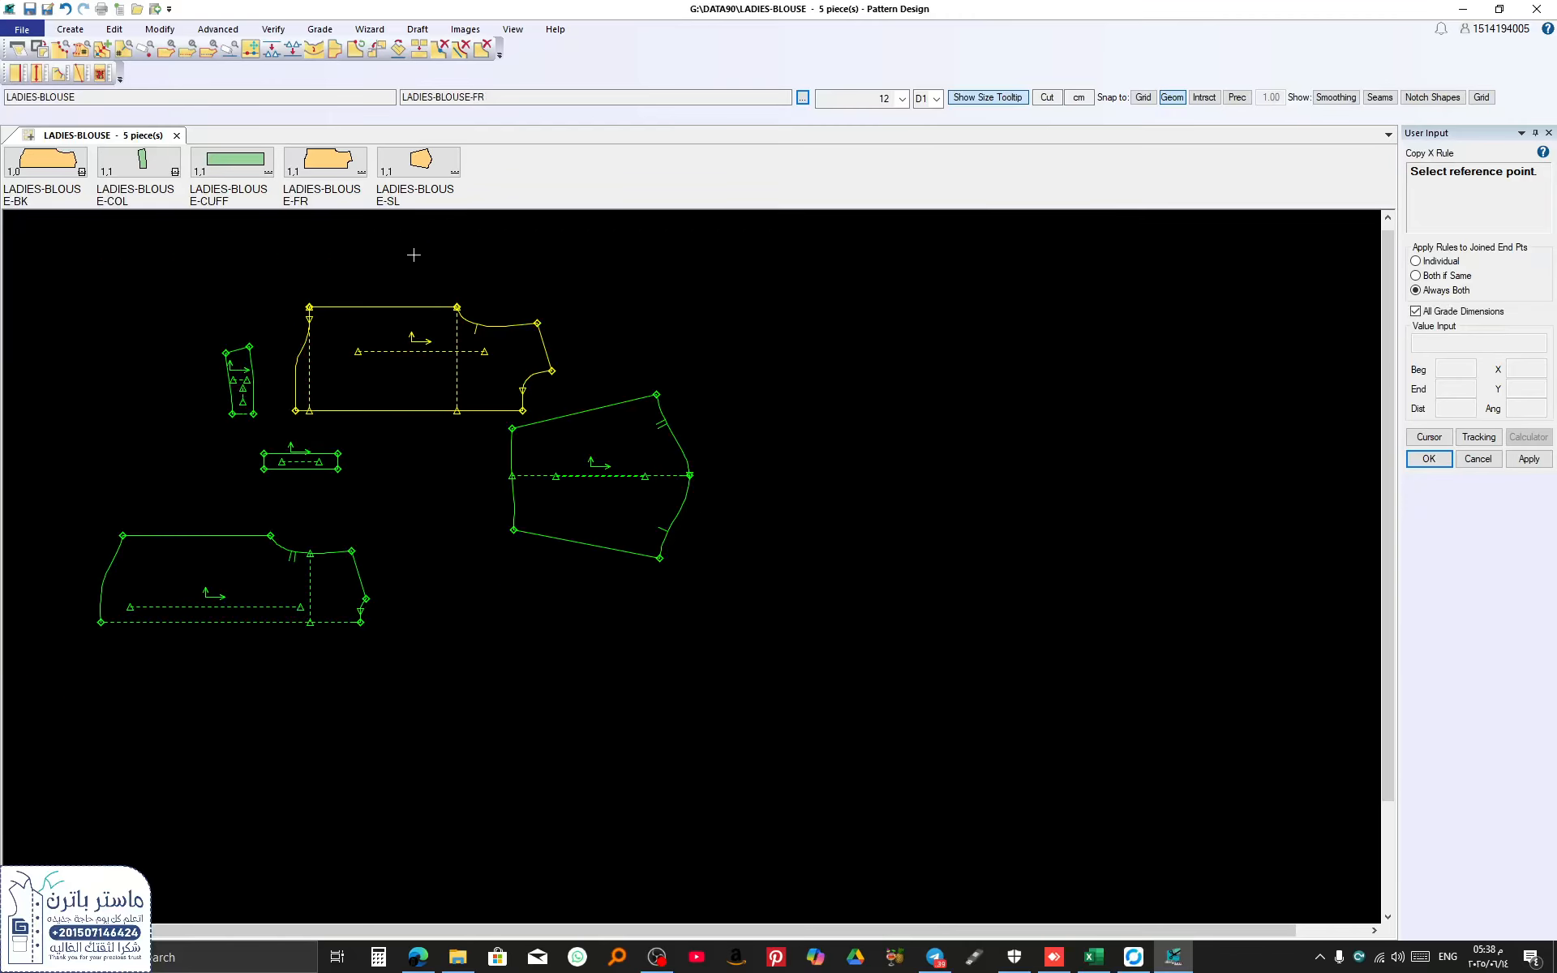
Step: Copy the nest rules of the front piece's underarm point and side-seam hem corner to the adjoining ends of its two cross lines
{"action": "scroll", "coordinate": [431, 270], "scroll_direction": "up", "scroll_amount": 3}
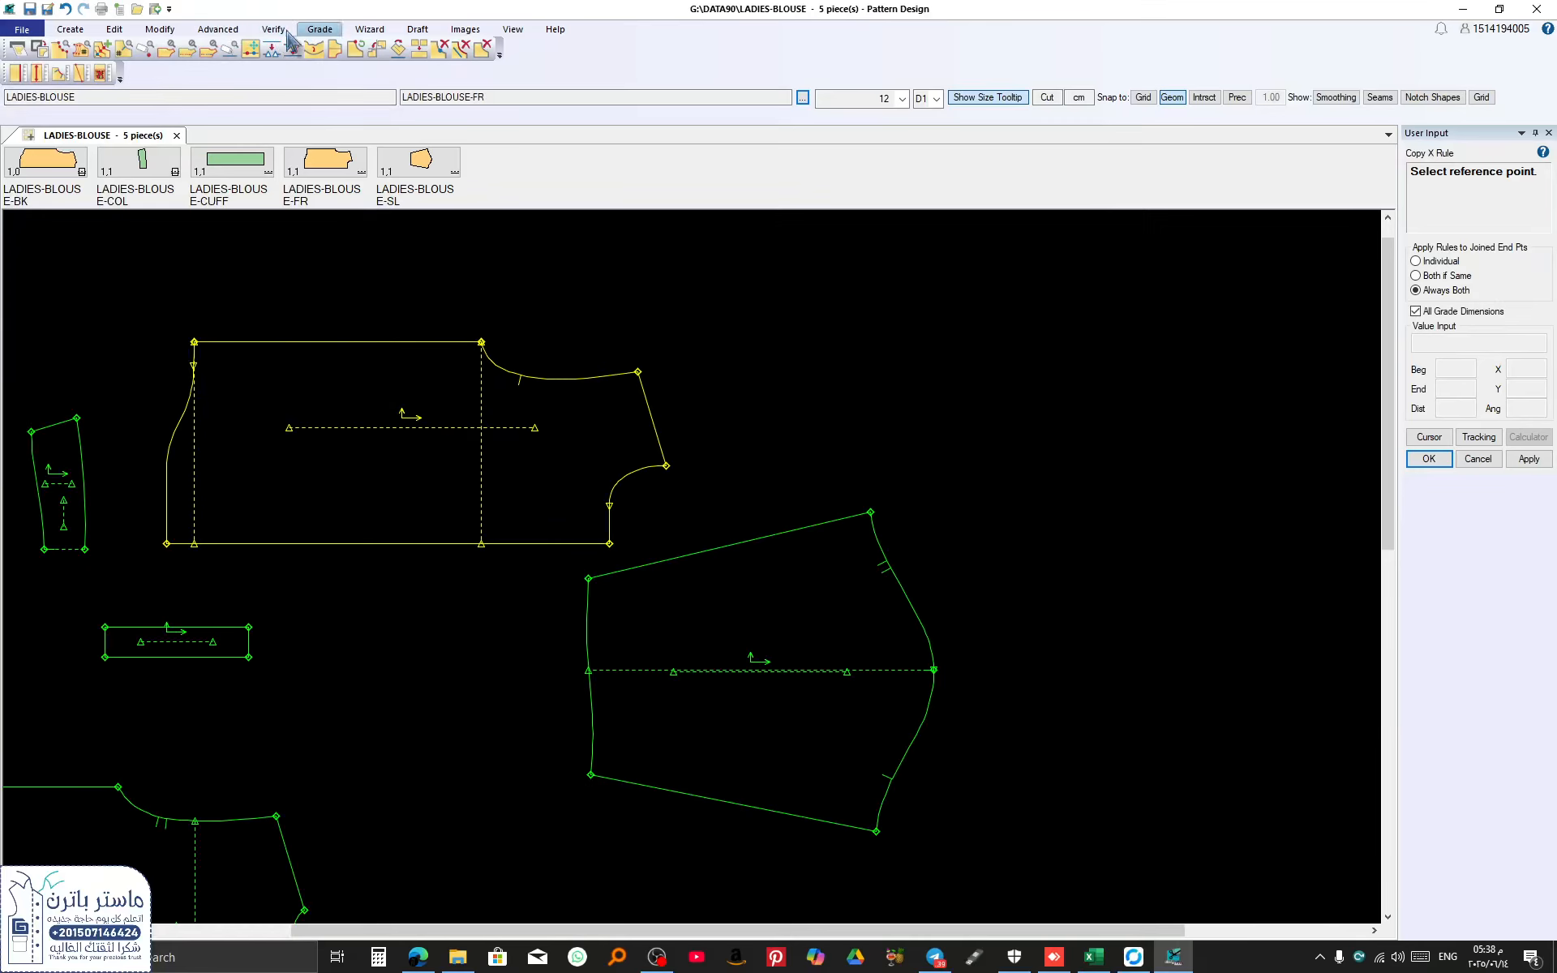
{"action": "left_click", "coordinate": [319, 29]}
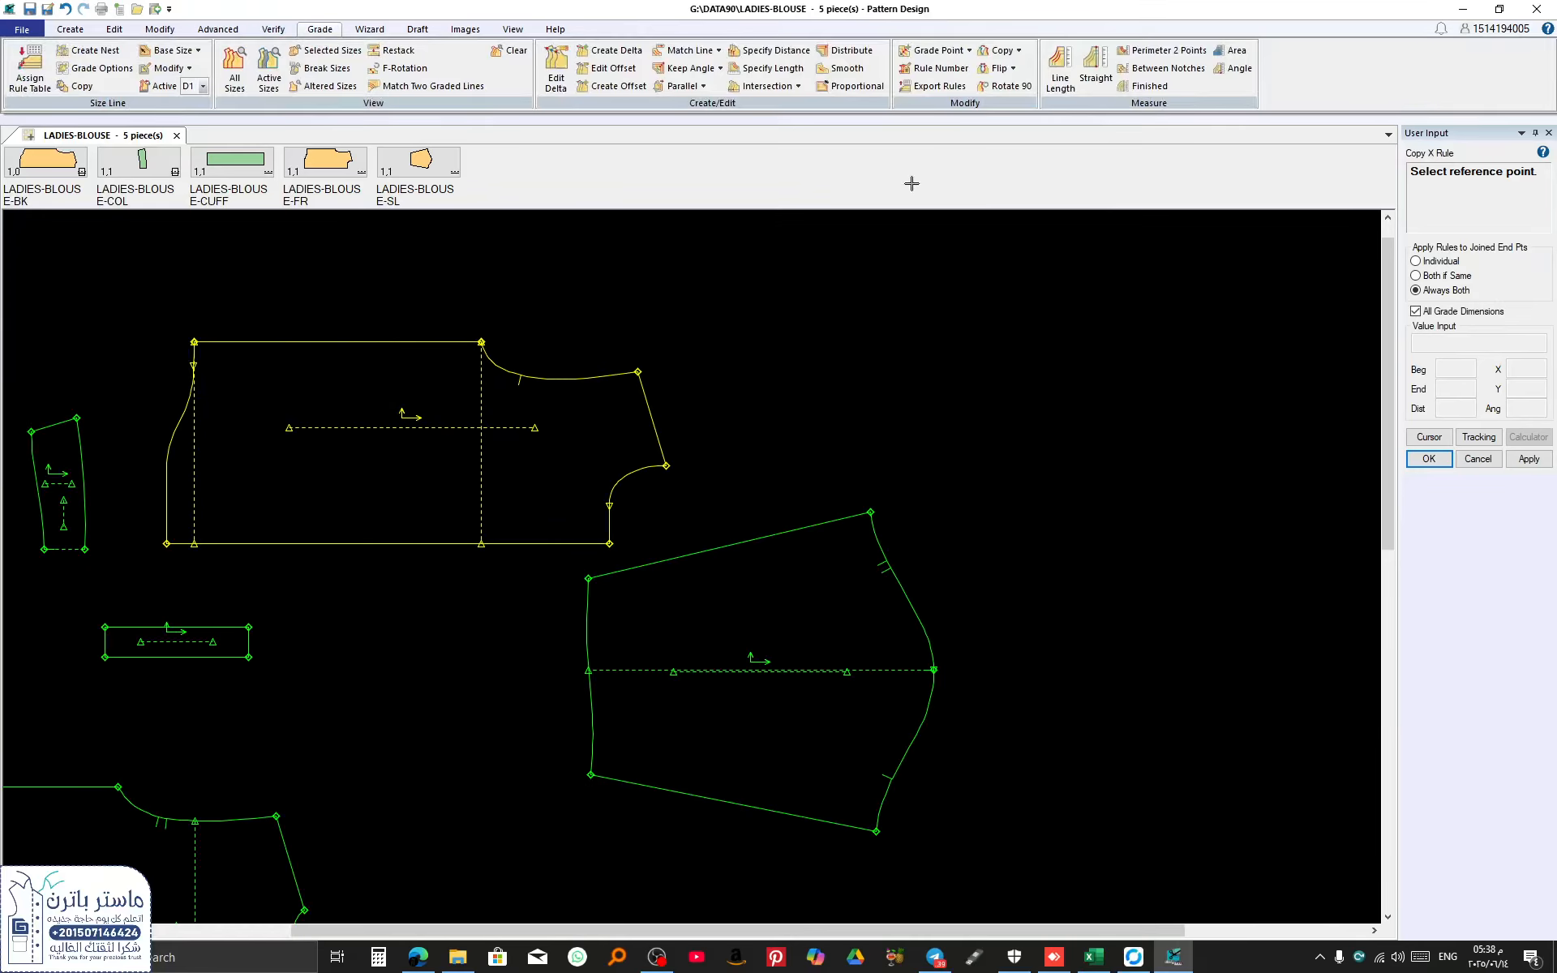
{"action": "left_click", "coordinate": [1018, 51]}
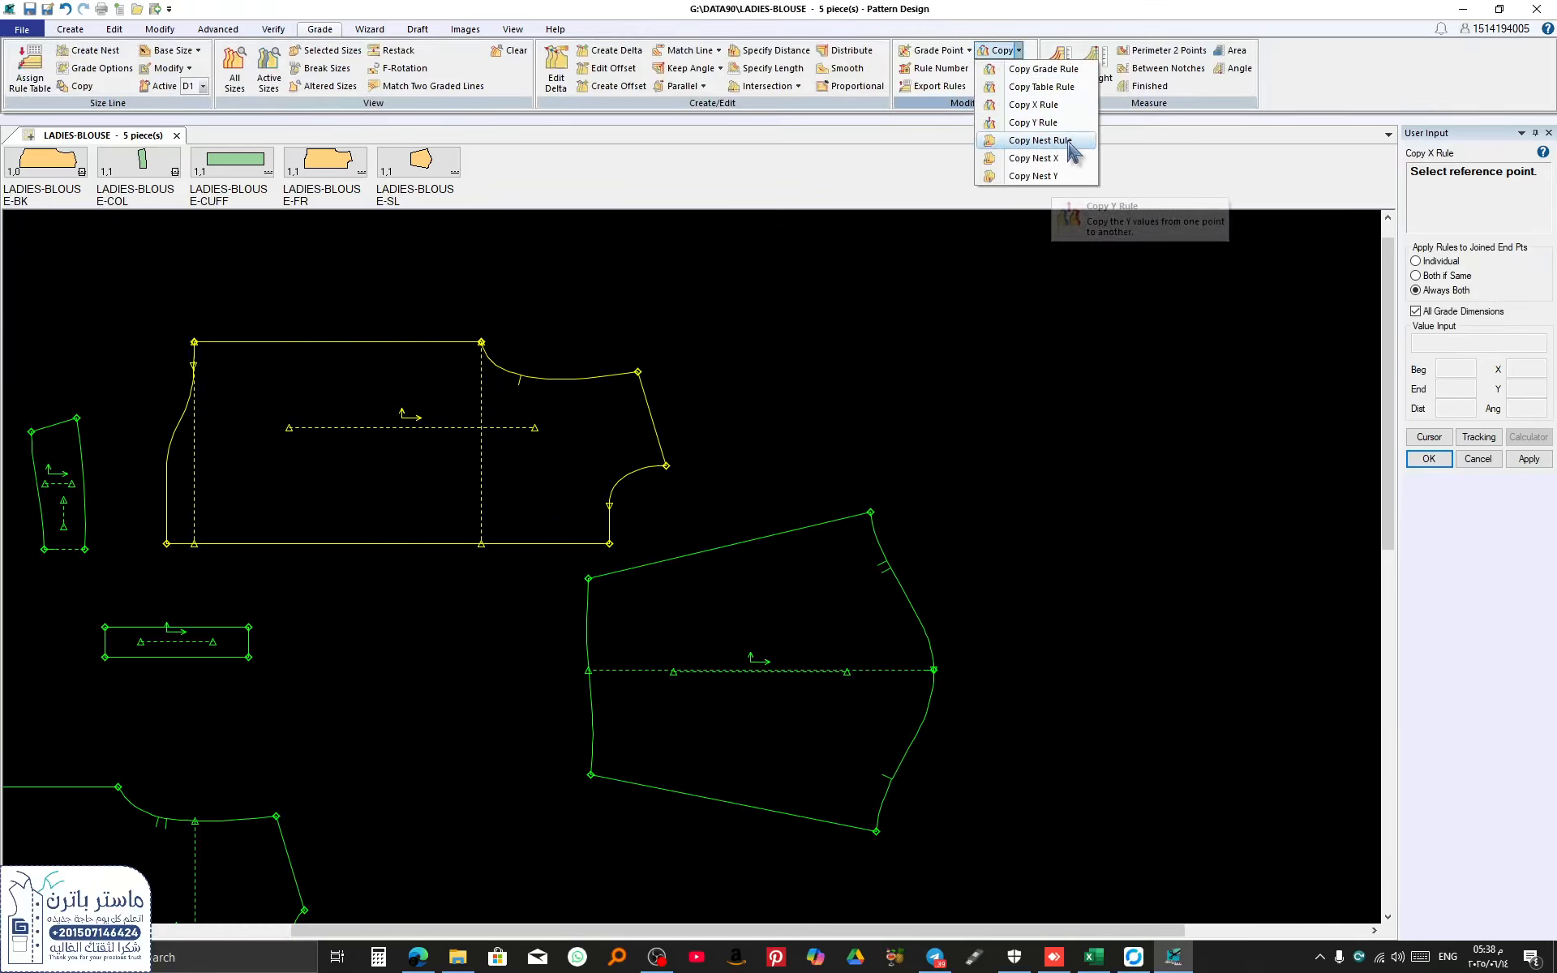
{"action": "left_click", "coordinate": [1040, 140]}
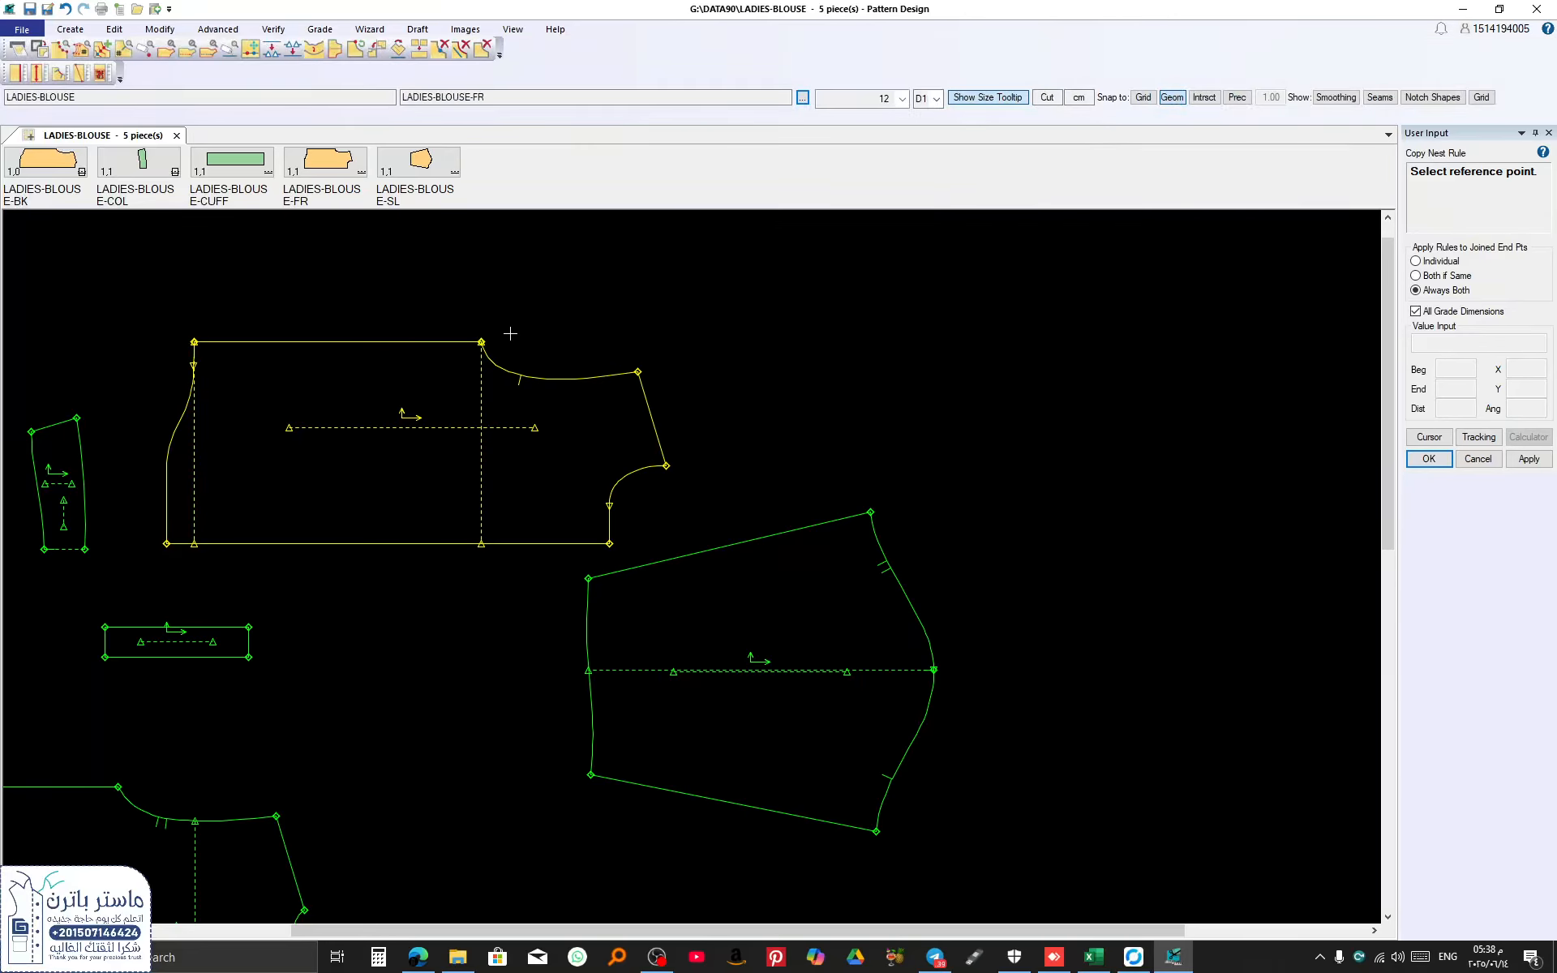
{"action": "left_click", "coordinate": [481, 341]}
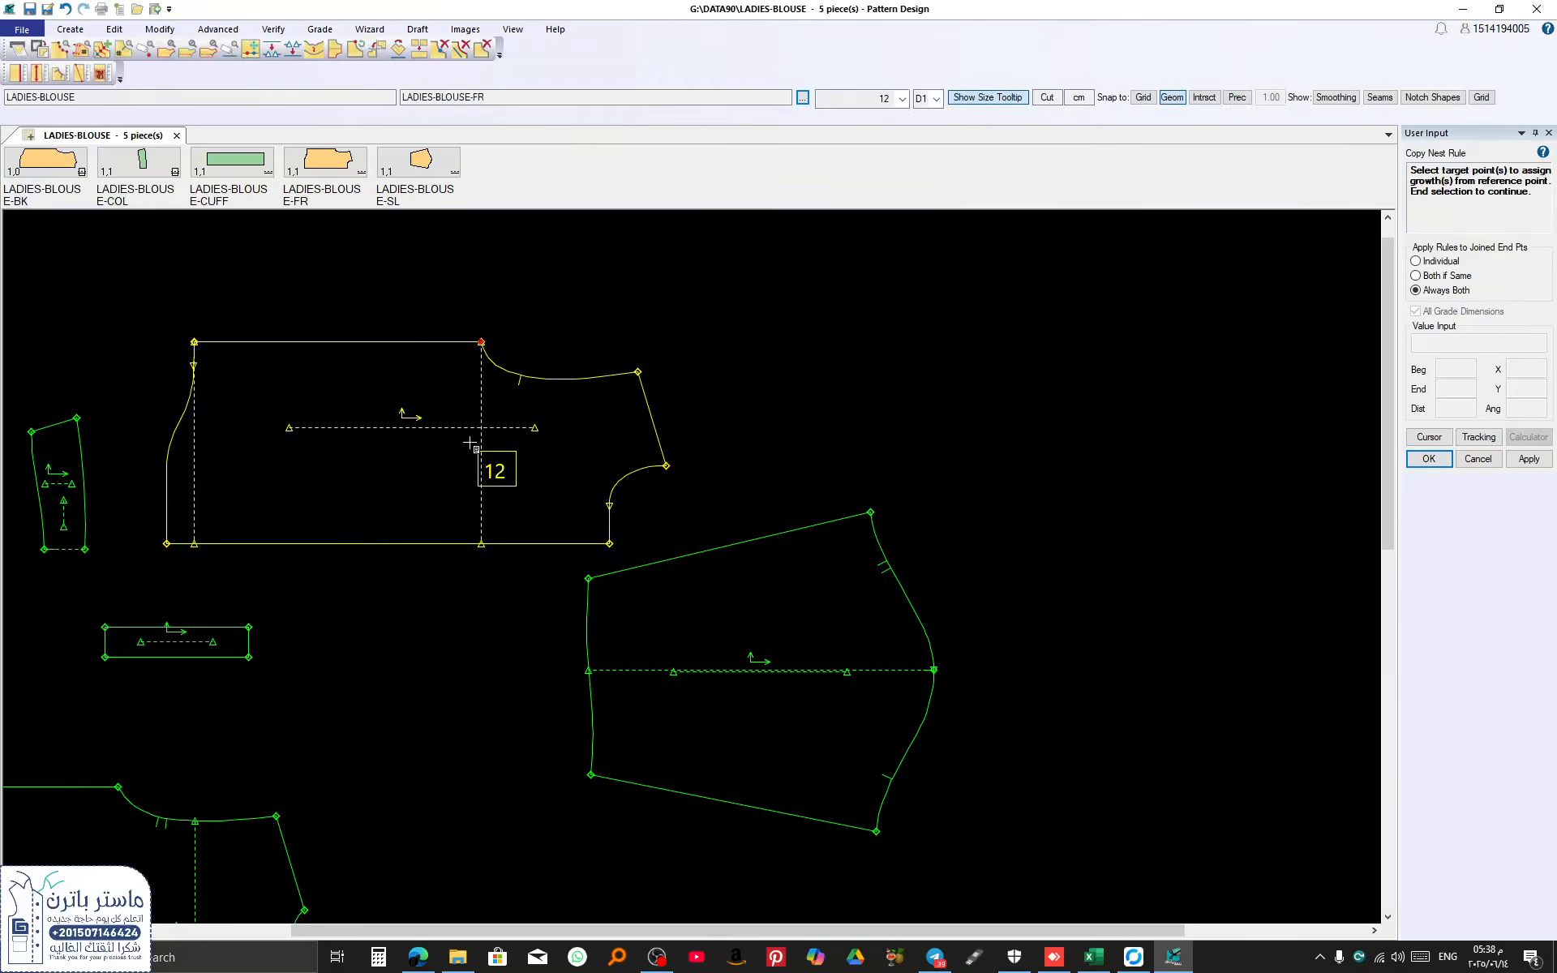
{"action": "right_click", "coordinate": [473, 348]}
{"action": "left_click", "coordinate": [475, 351]}
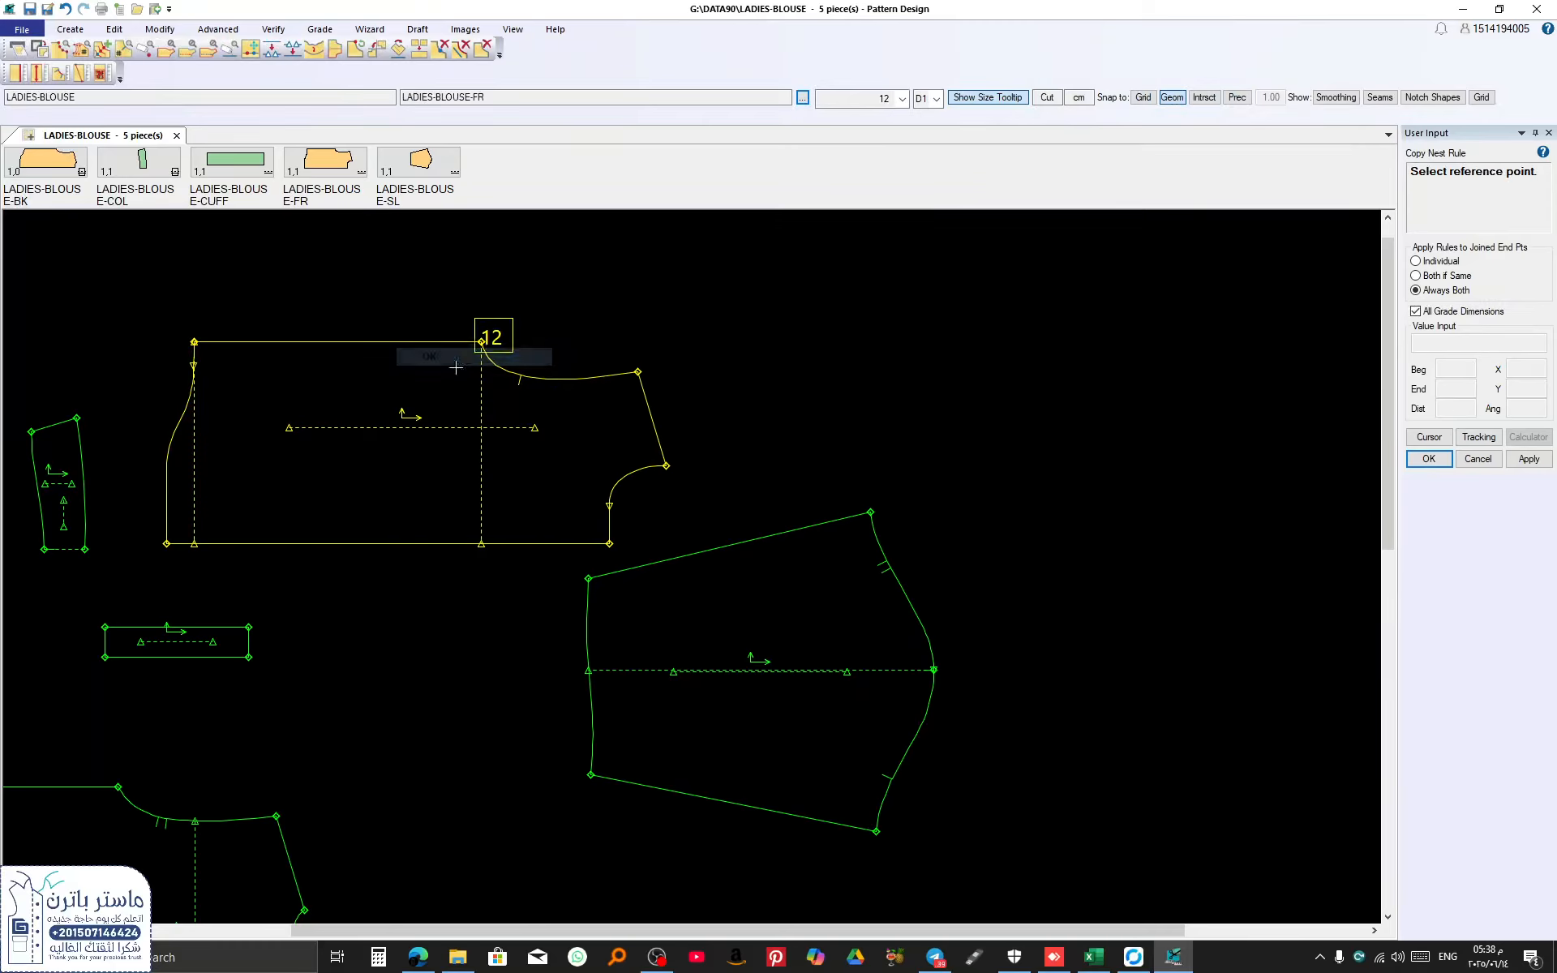
{"action": "left_click", "coordinate": [199, 342]}
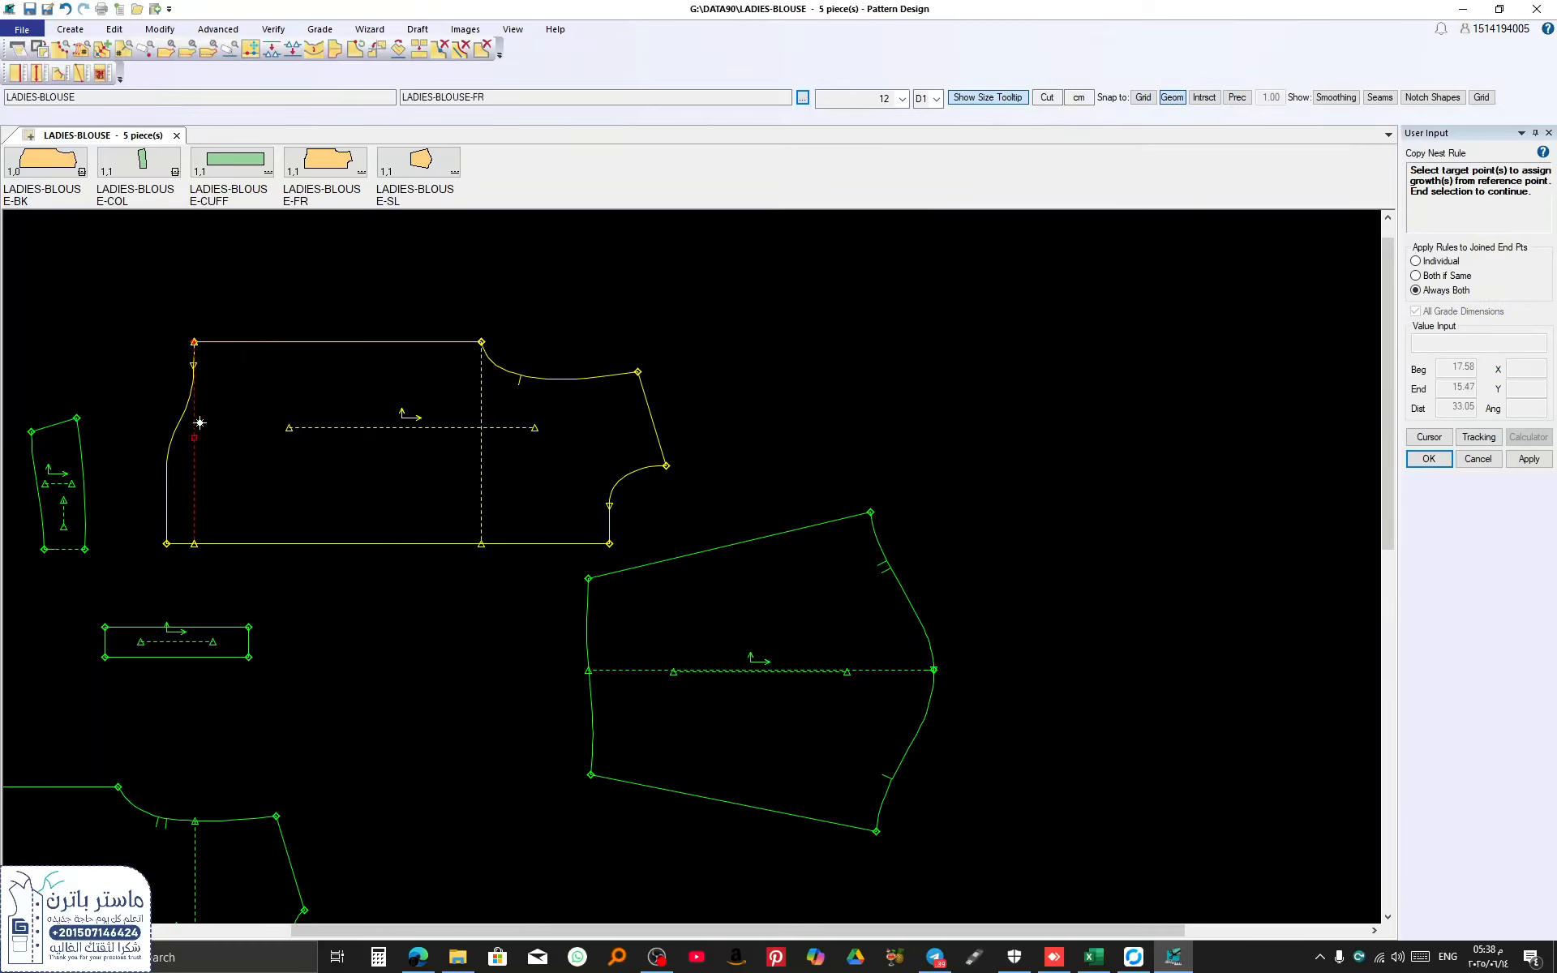
{"action": "right_click", "coordinate": [225, 333]}
{"action": "left_click", "coordinate": [229, 338]}
Step: Split the back piece's armhole curve at its intersection with the internal cross line
{"action": "scroll", "coordinate": [373, 358], "scroll_direction": "down", "scroll_amount": 4}
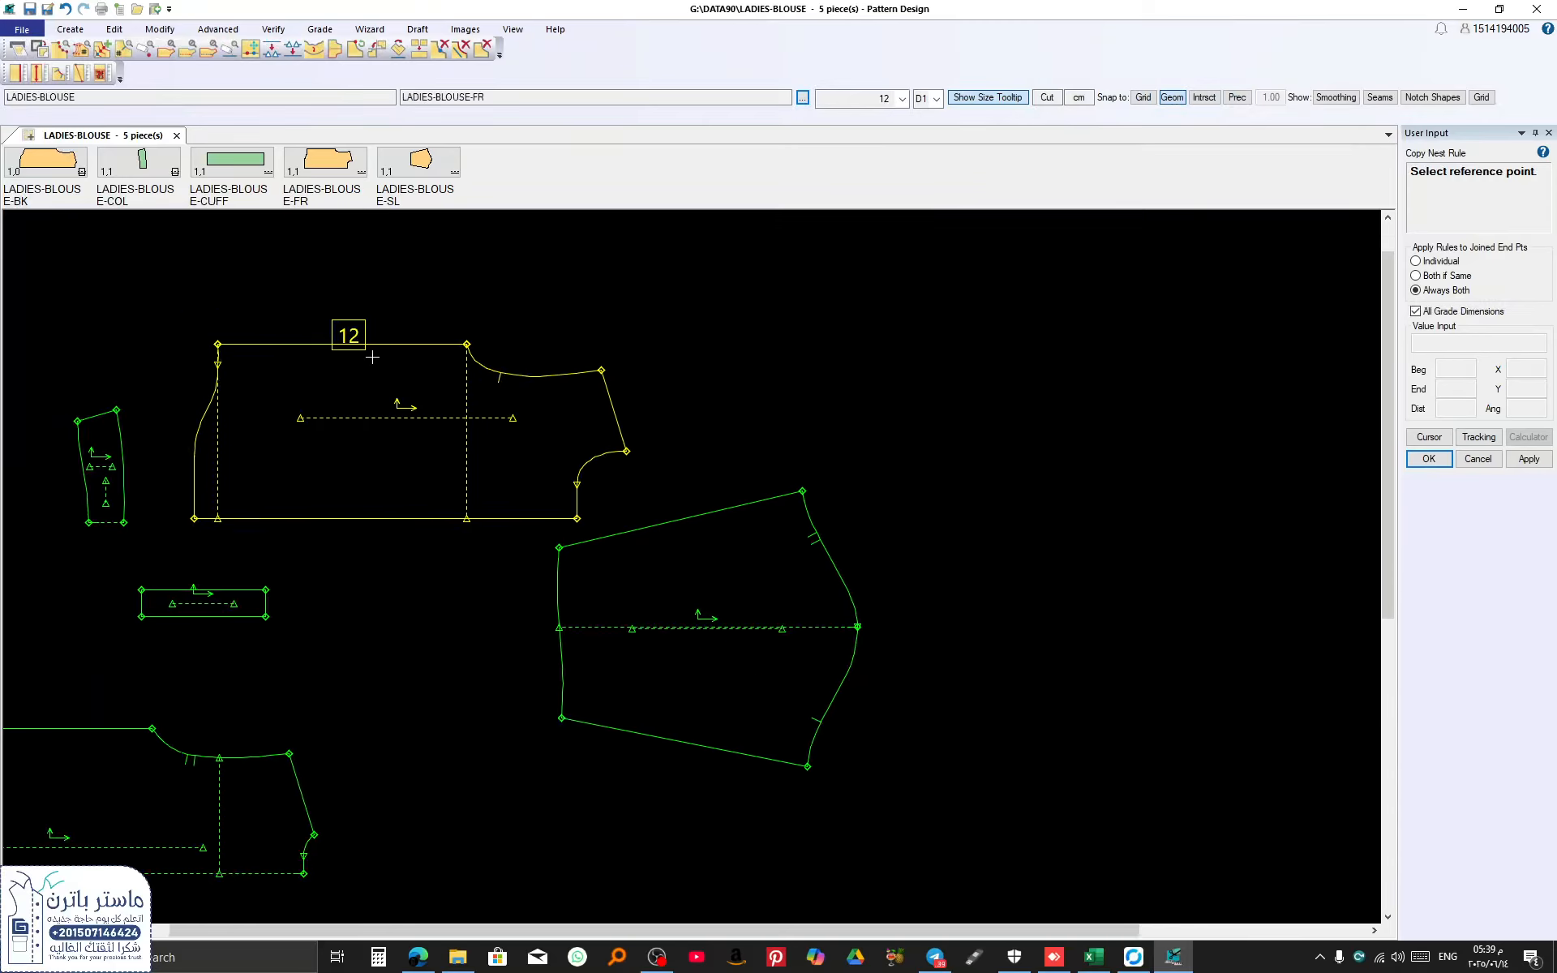
{"action": "scroll", "coordinate": [338, 581], "scroll_direction": "up", "scroll_amount": 4}
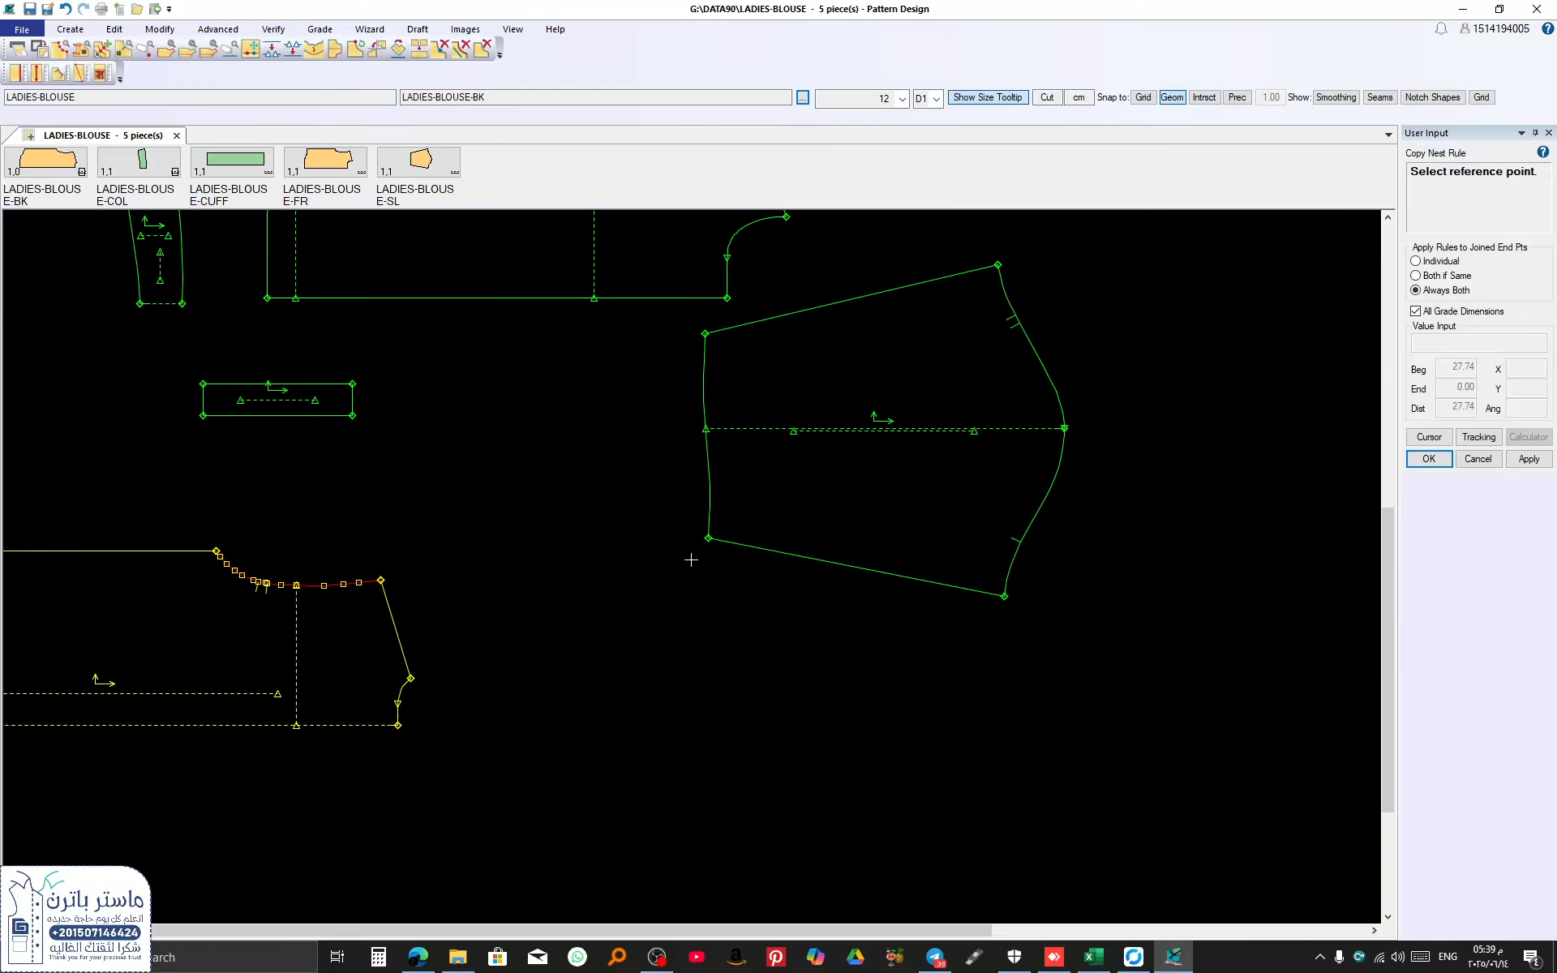
{"action": "scroll", "coordinate": [296, 612], "scroll_direction": "up", "scroll_amount": 5}
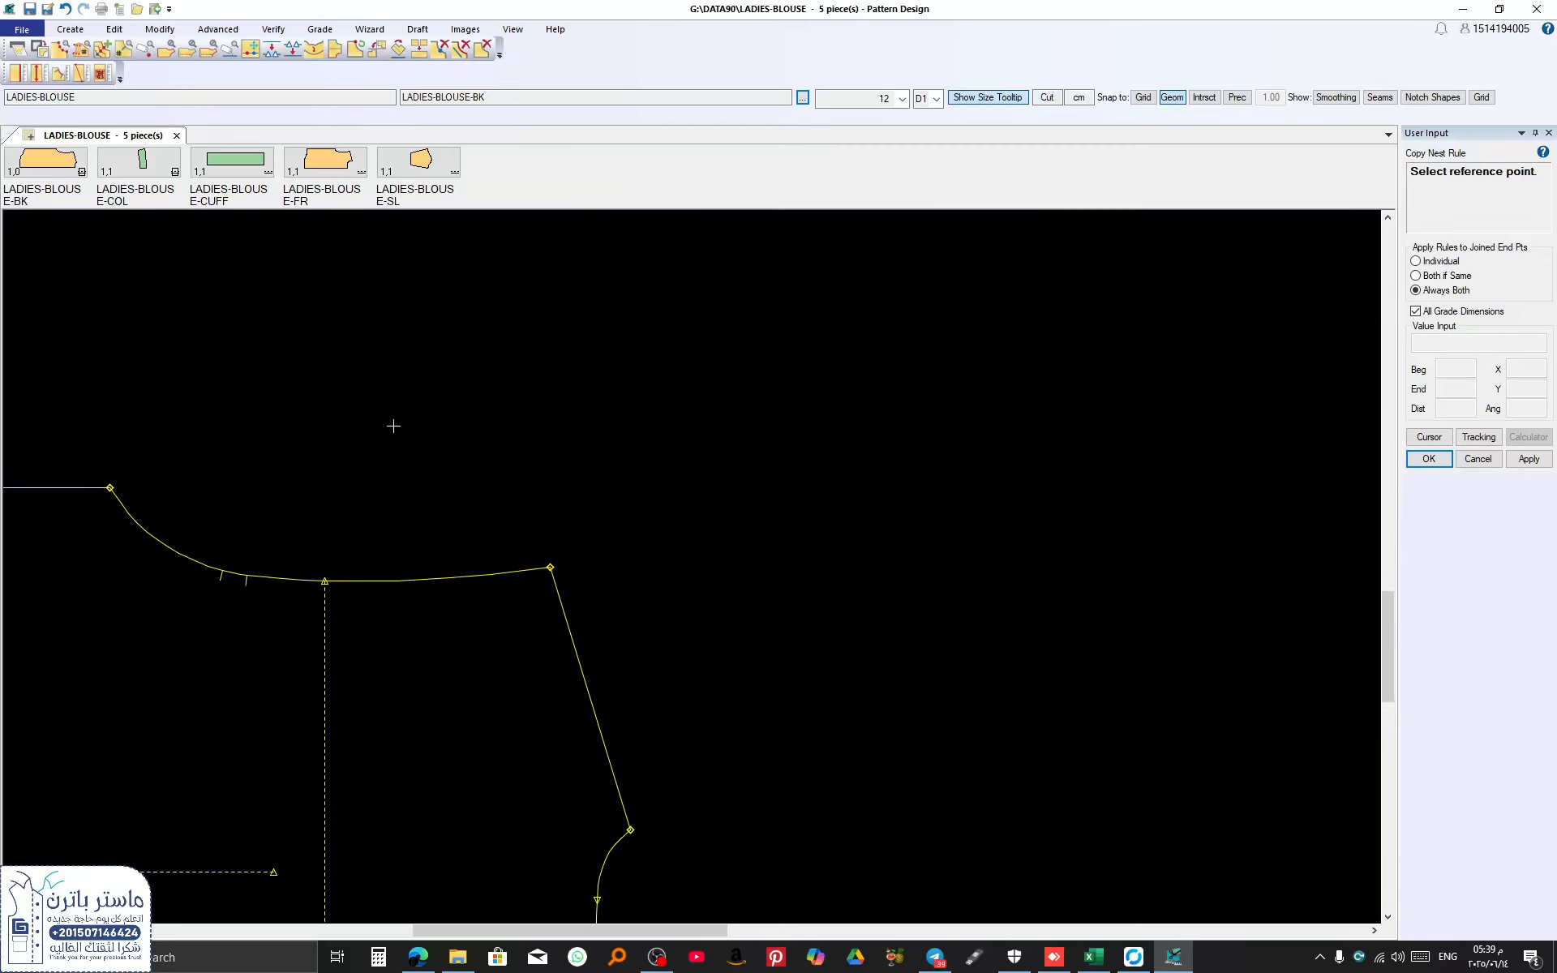
{"action": "left_click", "coordinate": [276, 61]}
{"action": "right_click", "coordinate": [292, 378]}
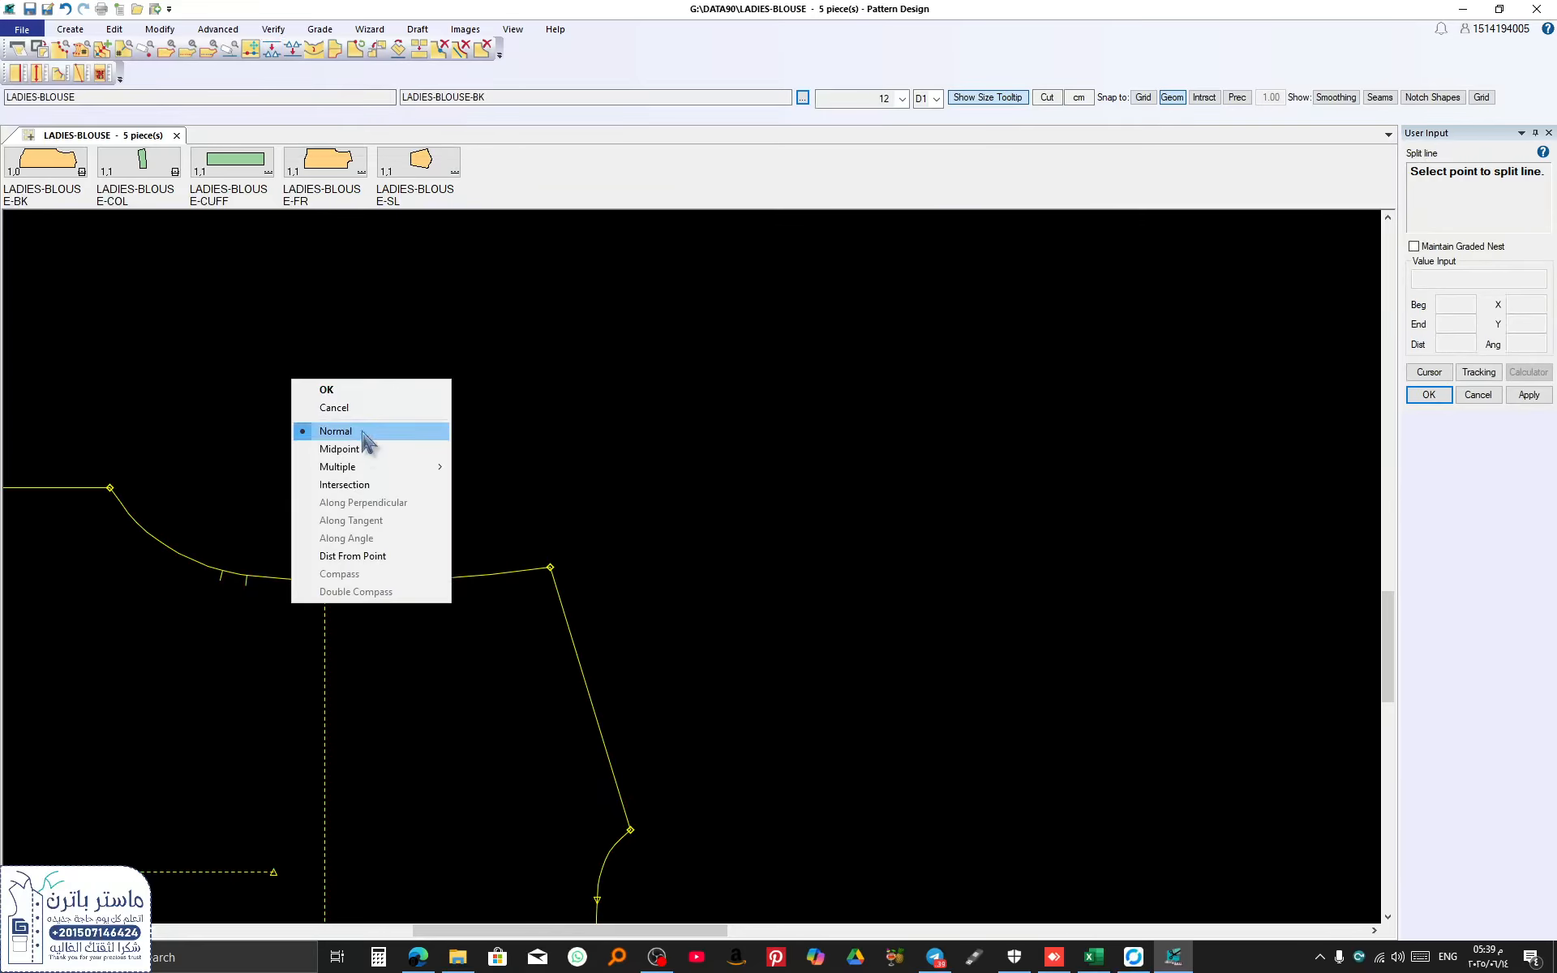
{"action": "left_click", "coordinate": [345, 485]}
{"action": "right_click", "coordinate": [369, 600]}
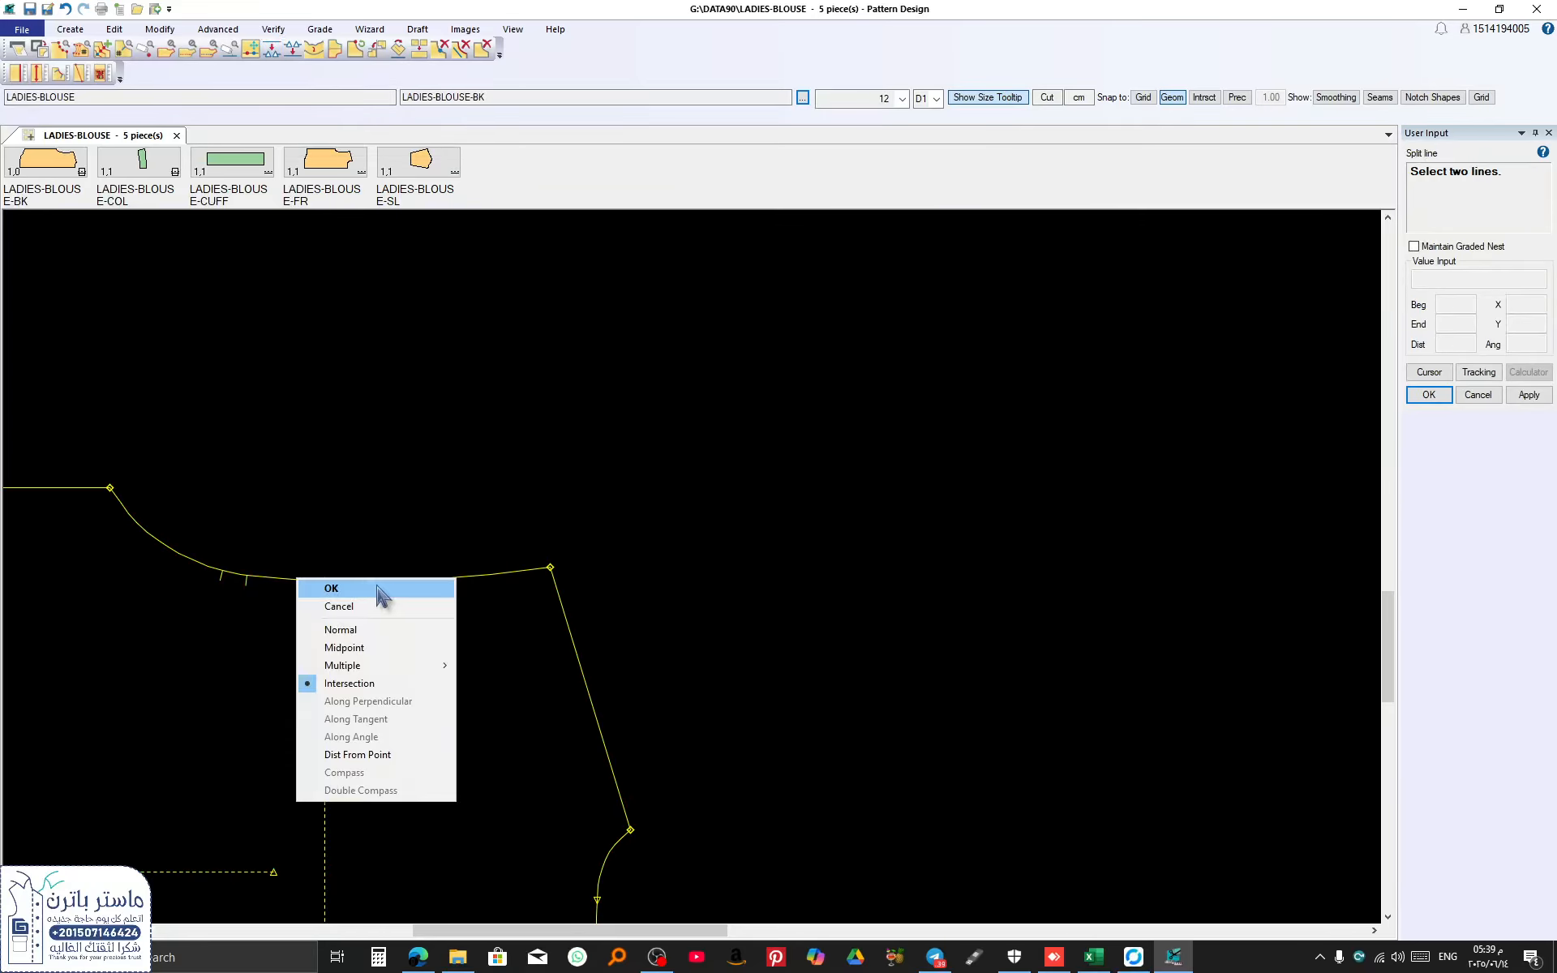
{"action": "left_click", "coordinate": [381, 593]}
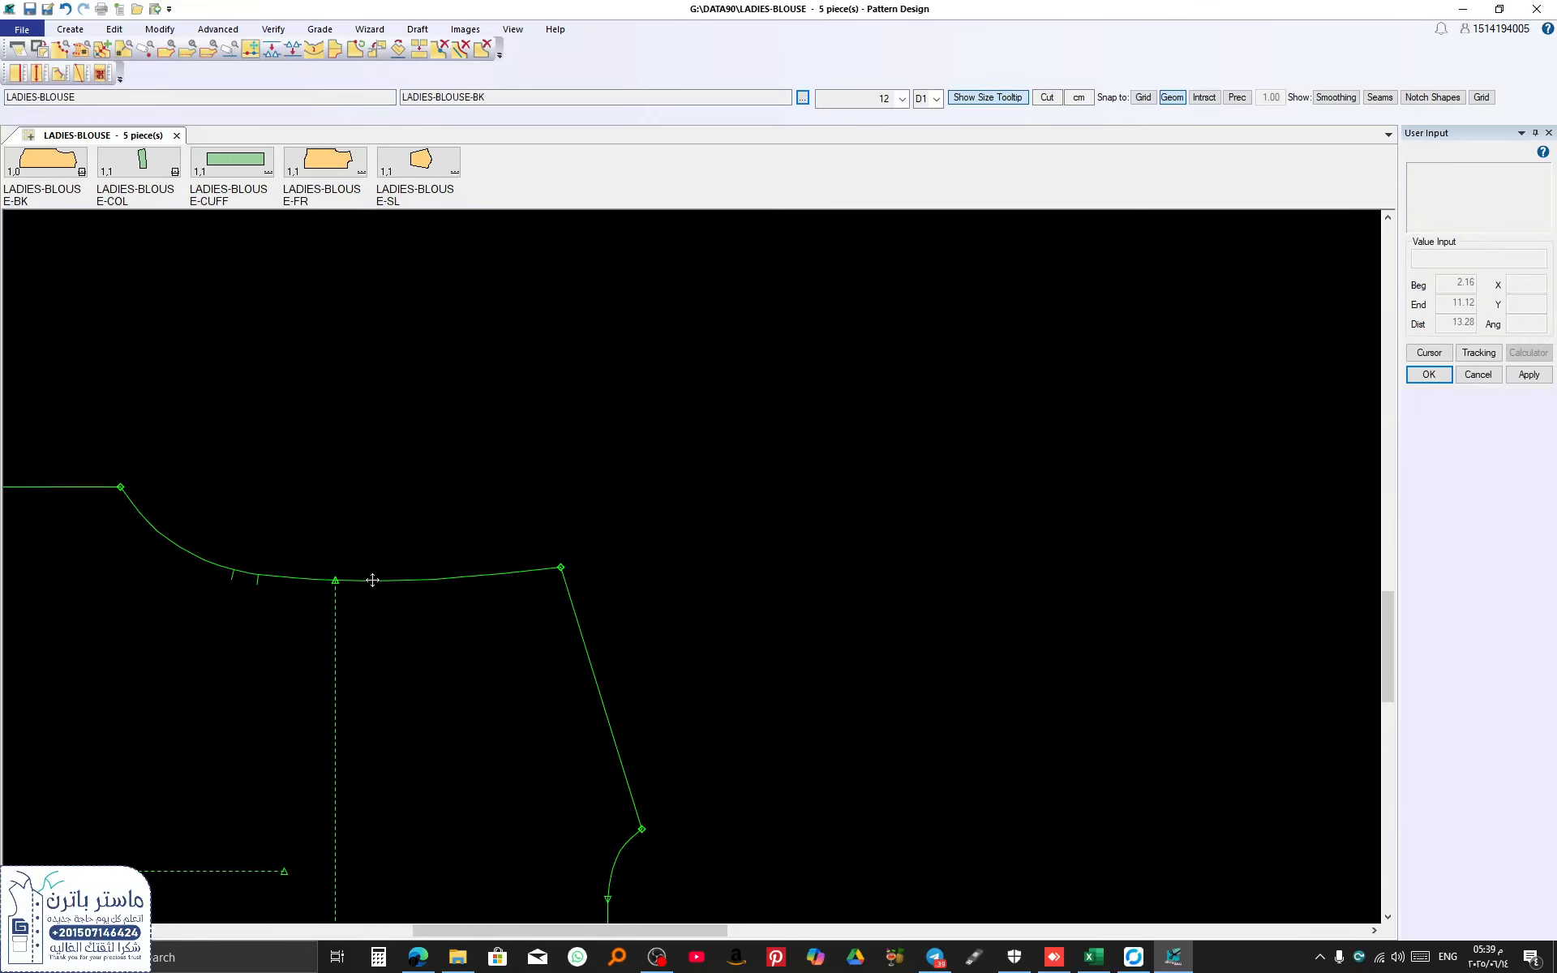
Step: Try to copy the nest rule, and the Y rule, from the back armhole's split point to the end of the cross line
{"action": "left_click", "coordinate": [319, 28]}
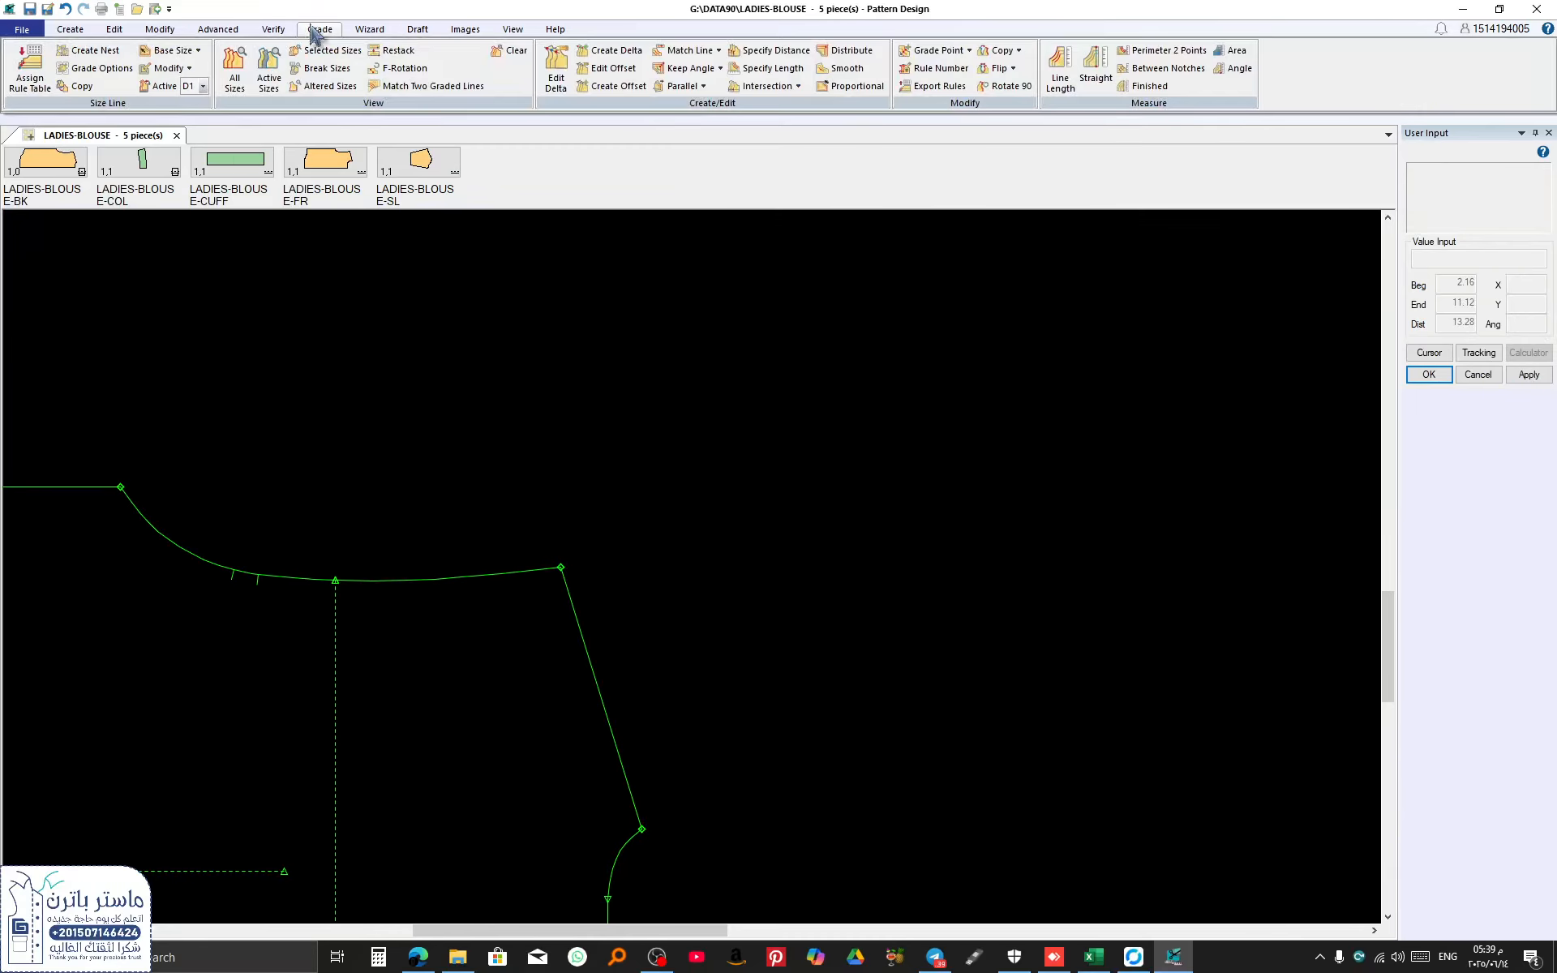
{"action": "left_click", "coordinate": [999, 51]}
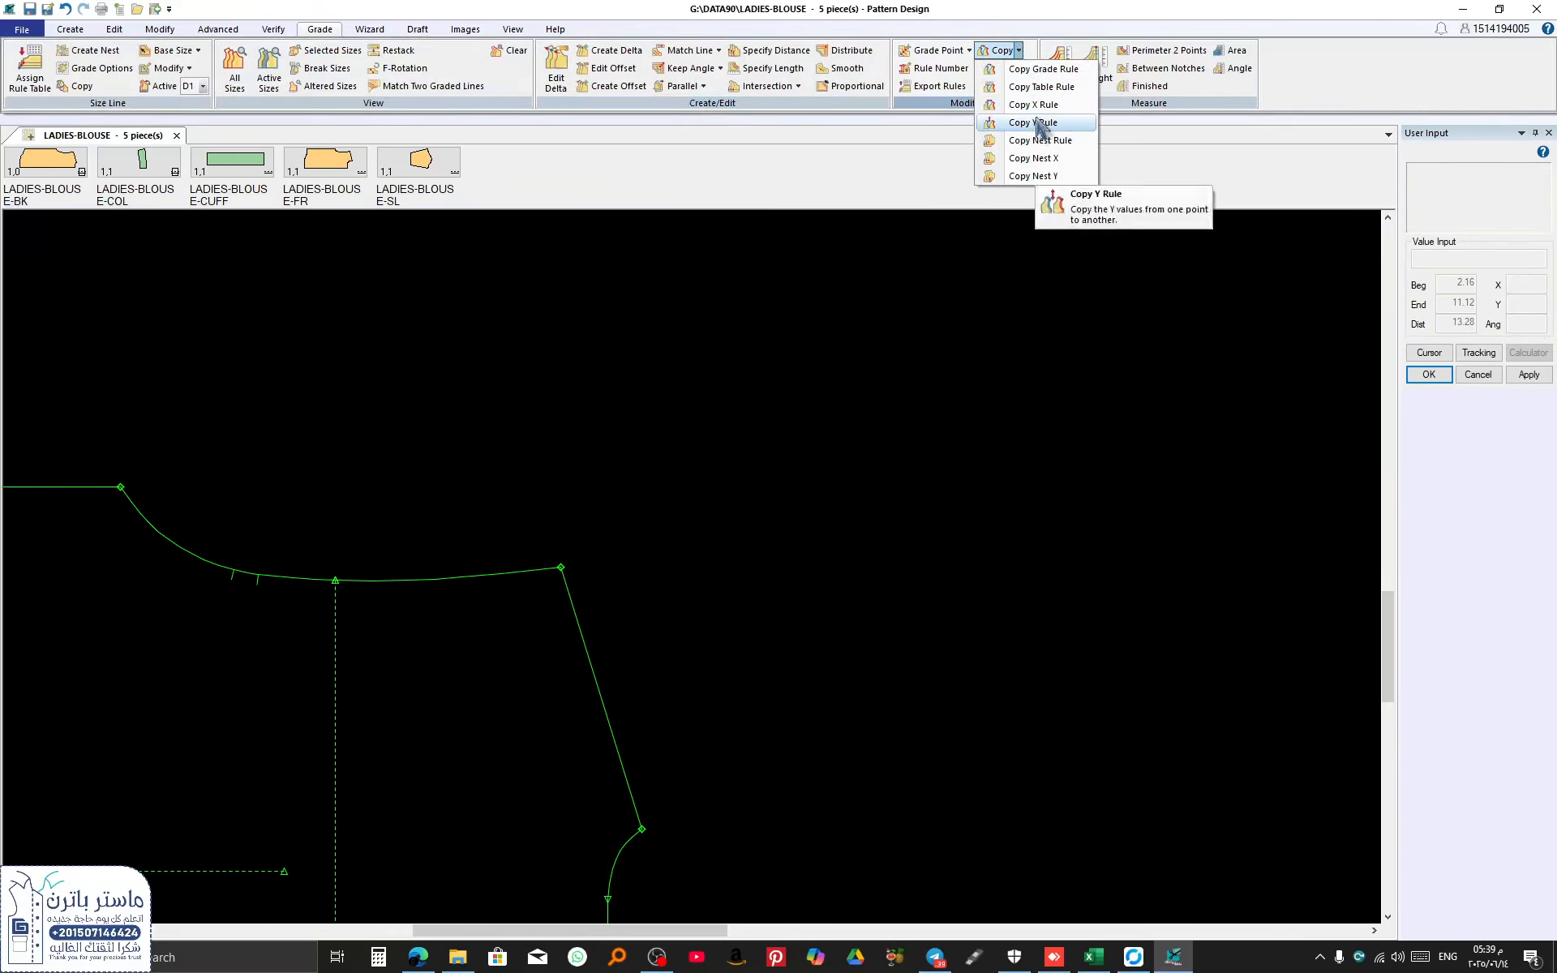
{"action": "left_click", "coordinate": [1038, 141]}
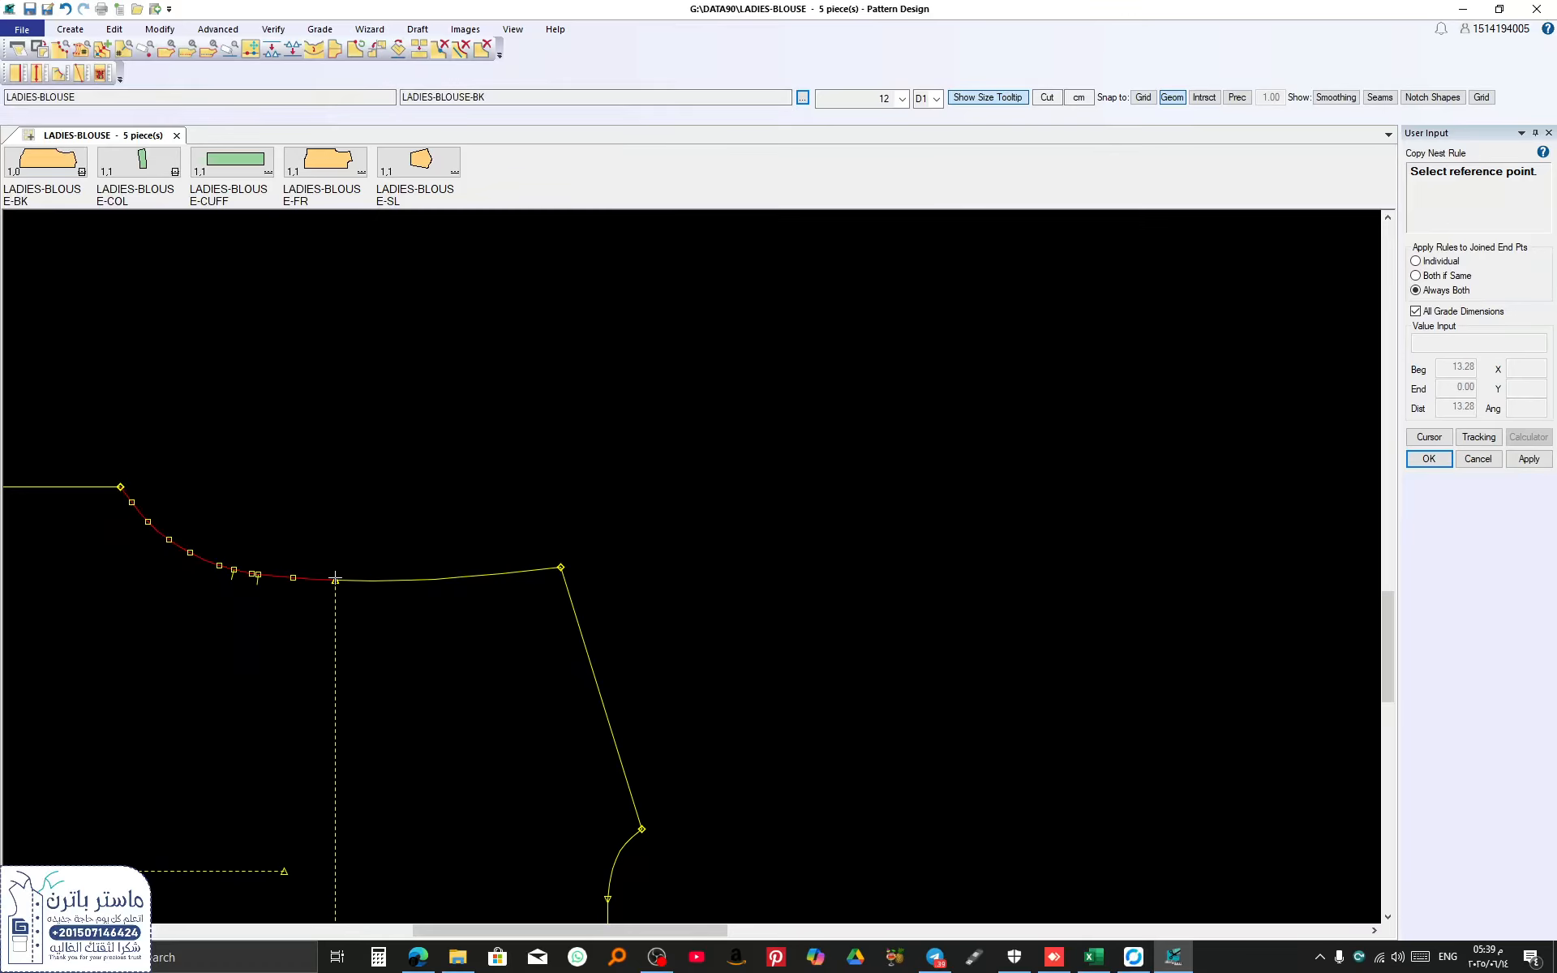
{"action": "scroll", "coordinate": [335, 578], "scroll_direction": "down", "scroll_amount": 3}
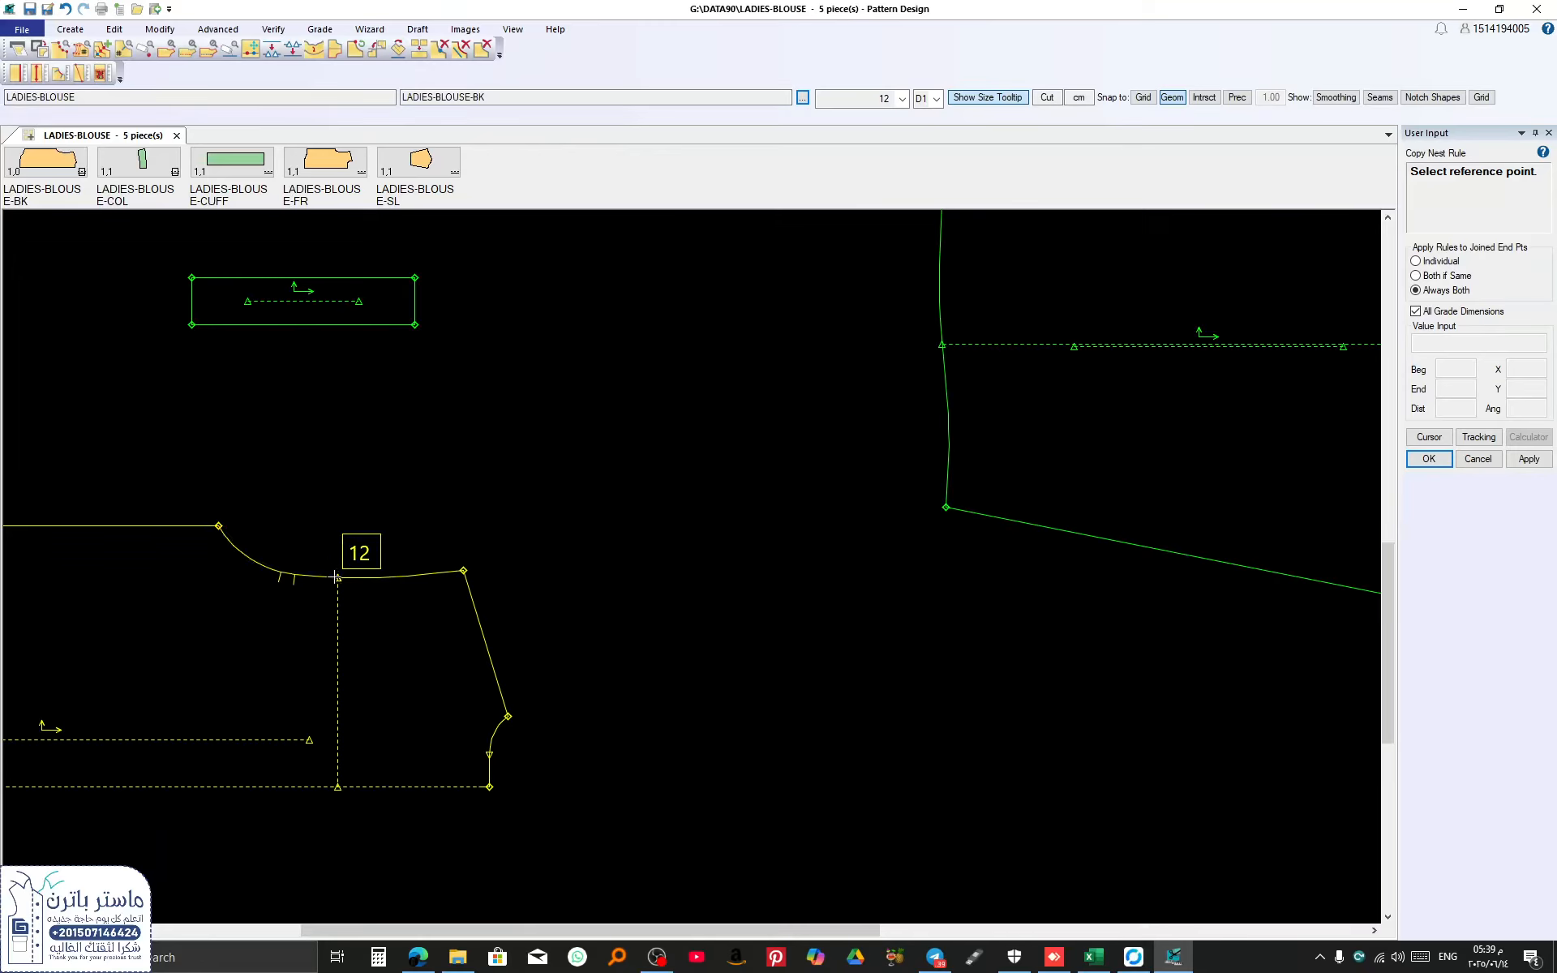
{"action": "left_click", "coordinate": [338, 578]}
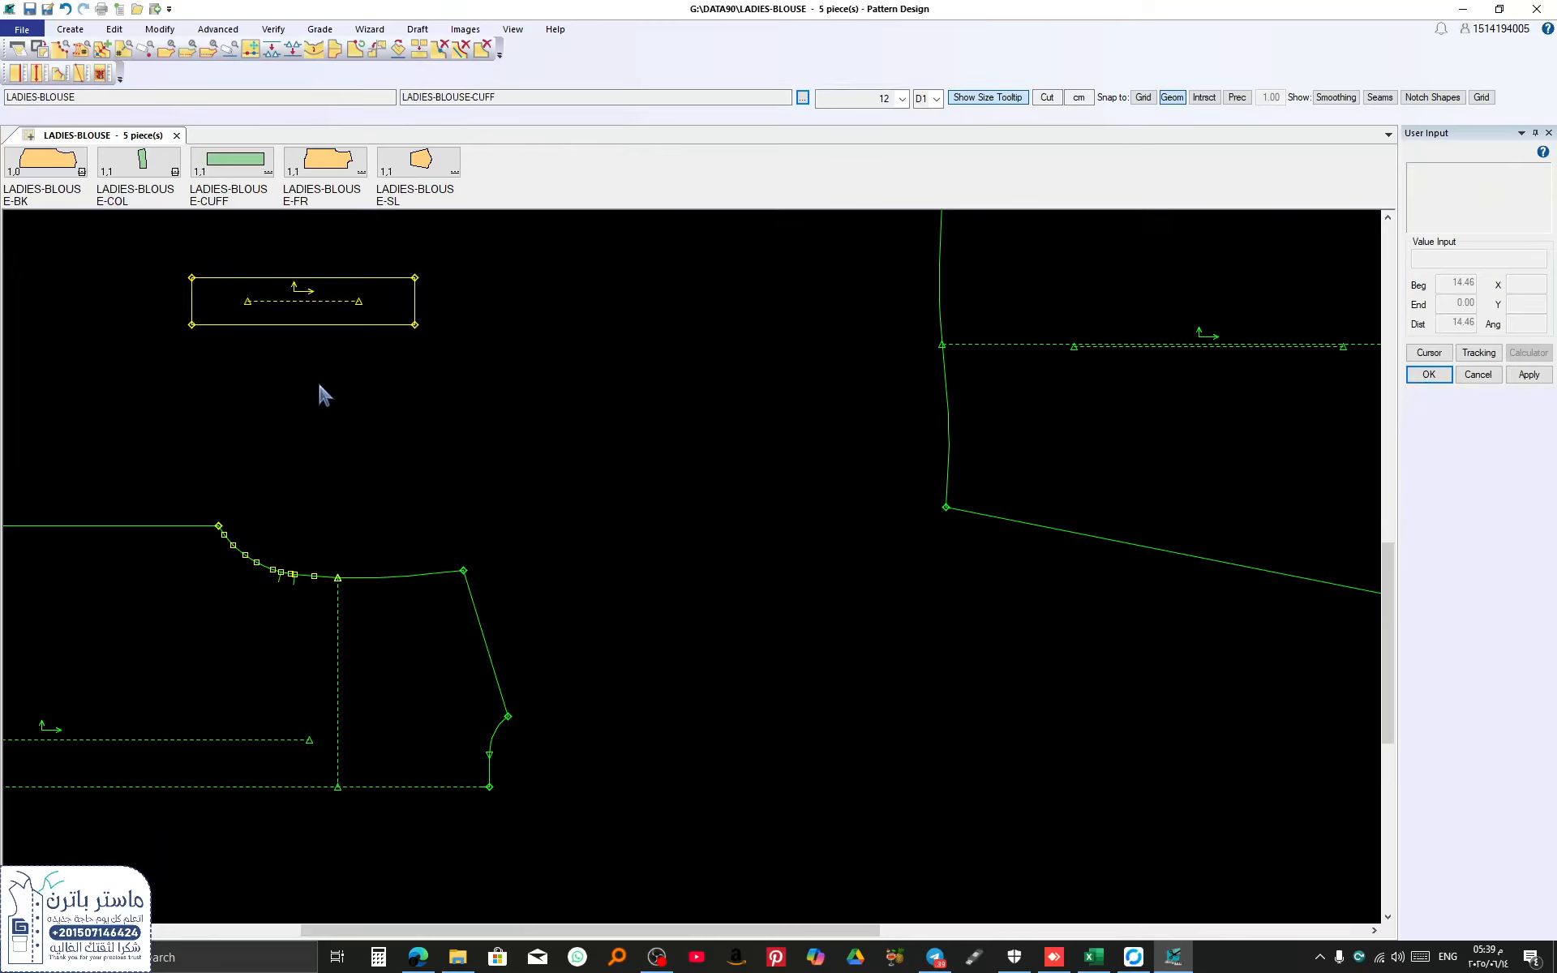
{"action": "left_click", "coordinate": [320, 29]}
{"action": "left_click", "coordinate": [1019, 51]}
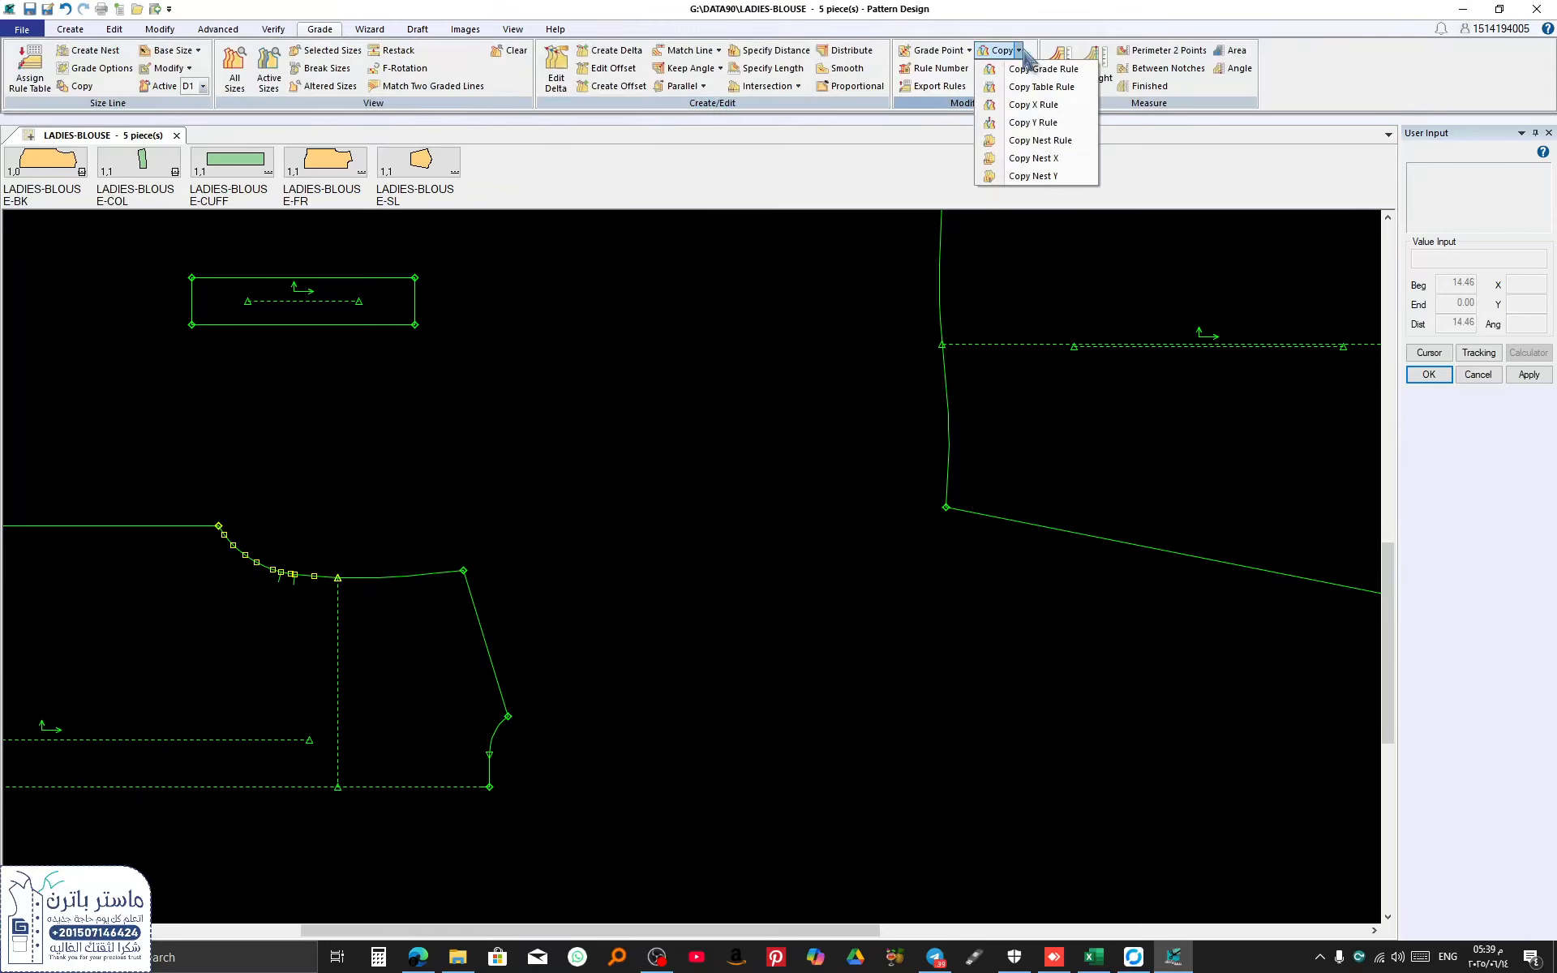
{"action": "left_click", "coordinate": [1035, 122]}
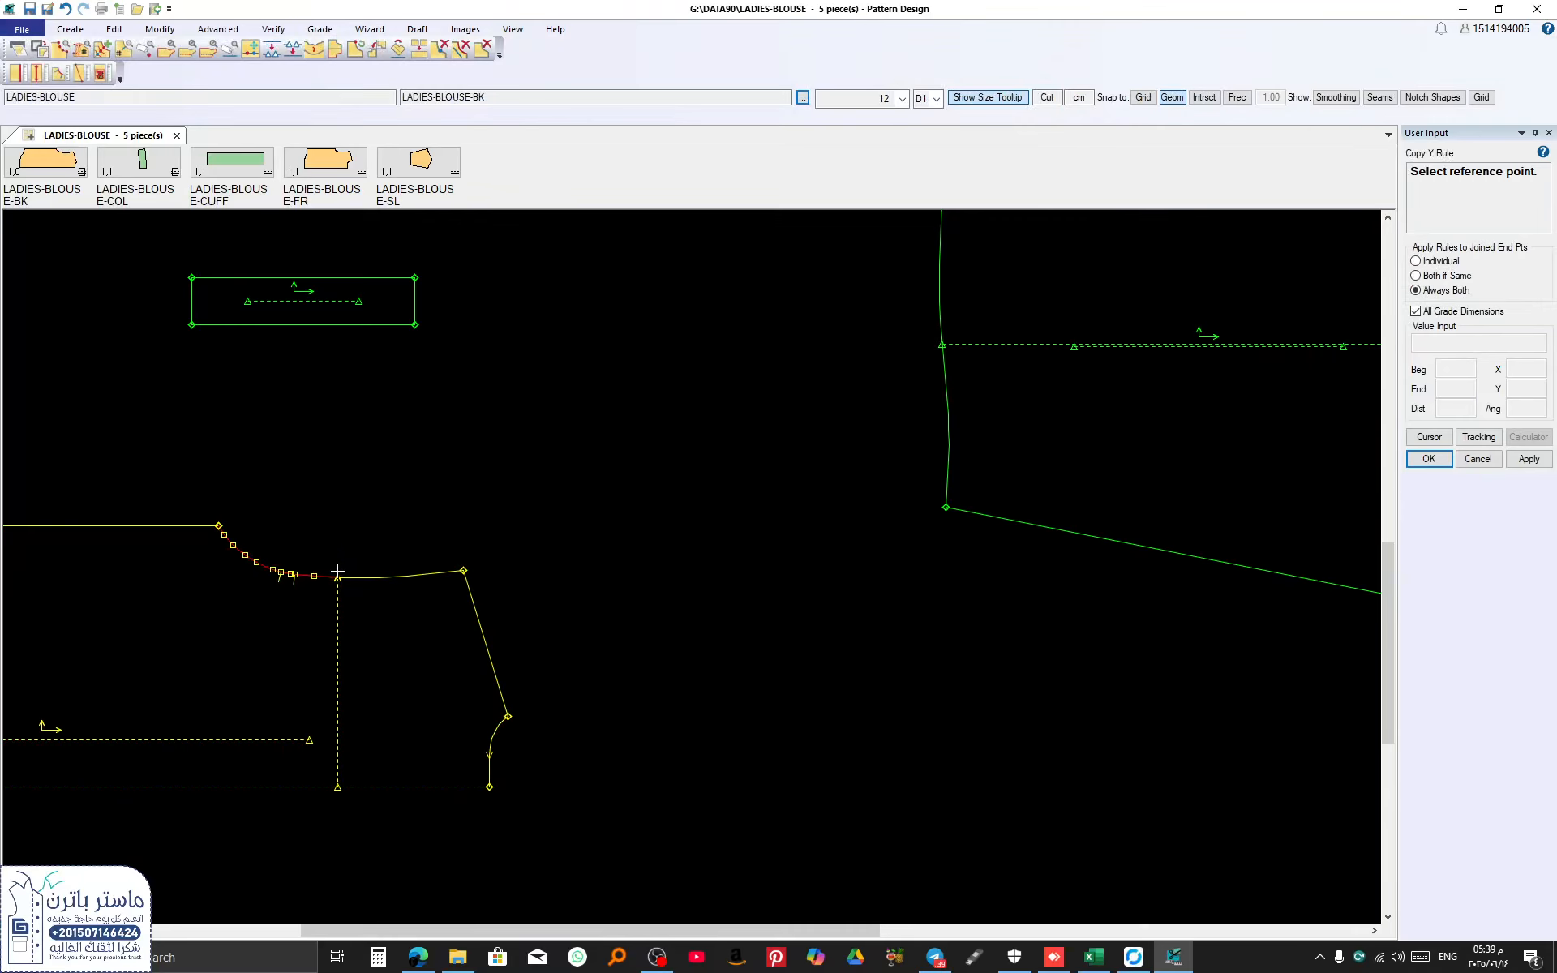
{"action": "left_click", "coordinate": [160, 30]}
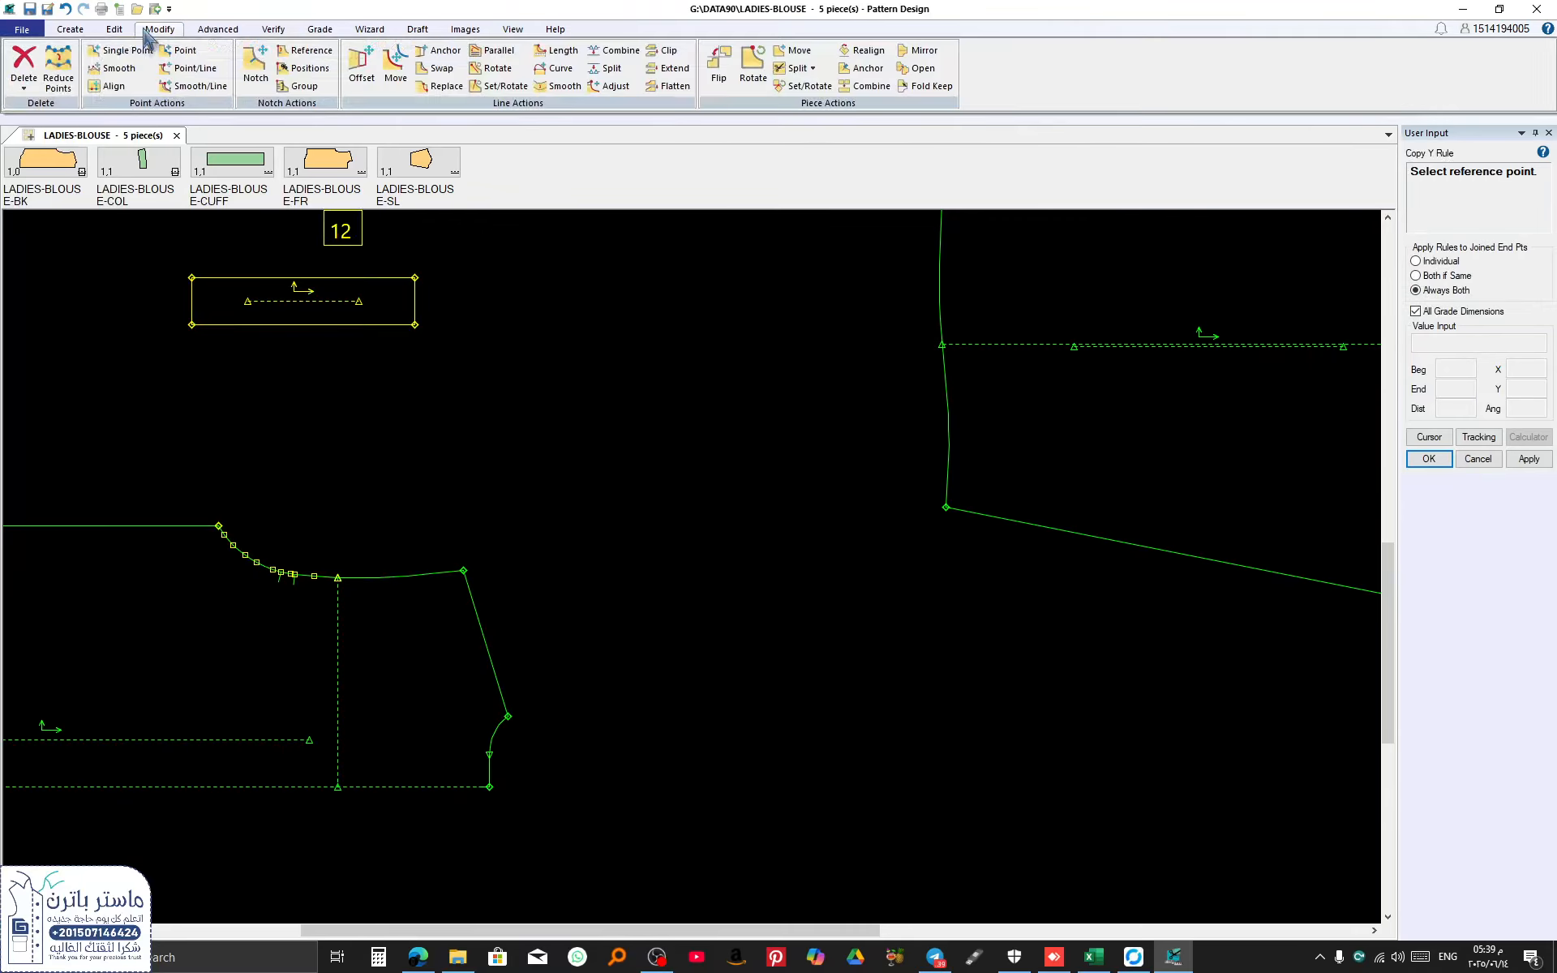
{"action": "left_click", "coordinate": [79, 32]}
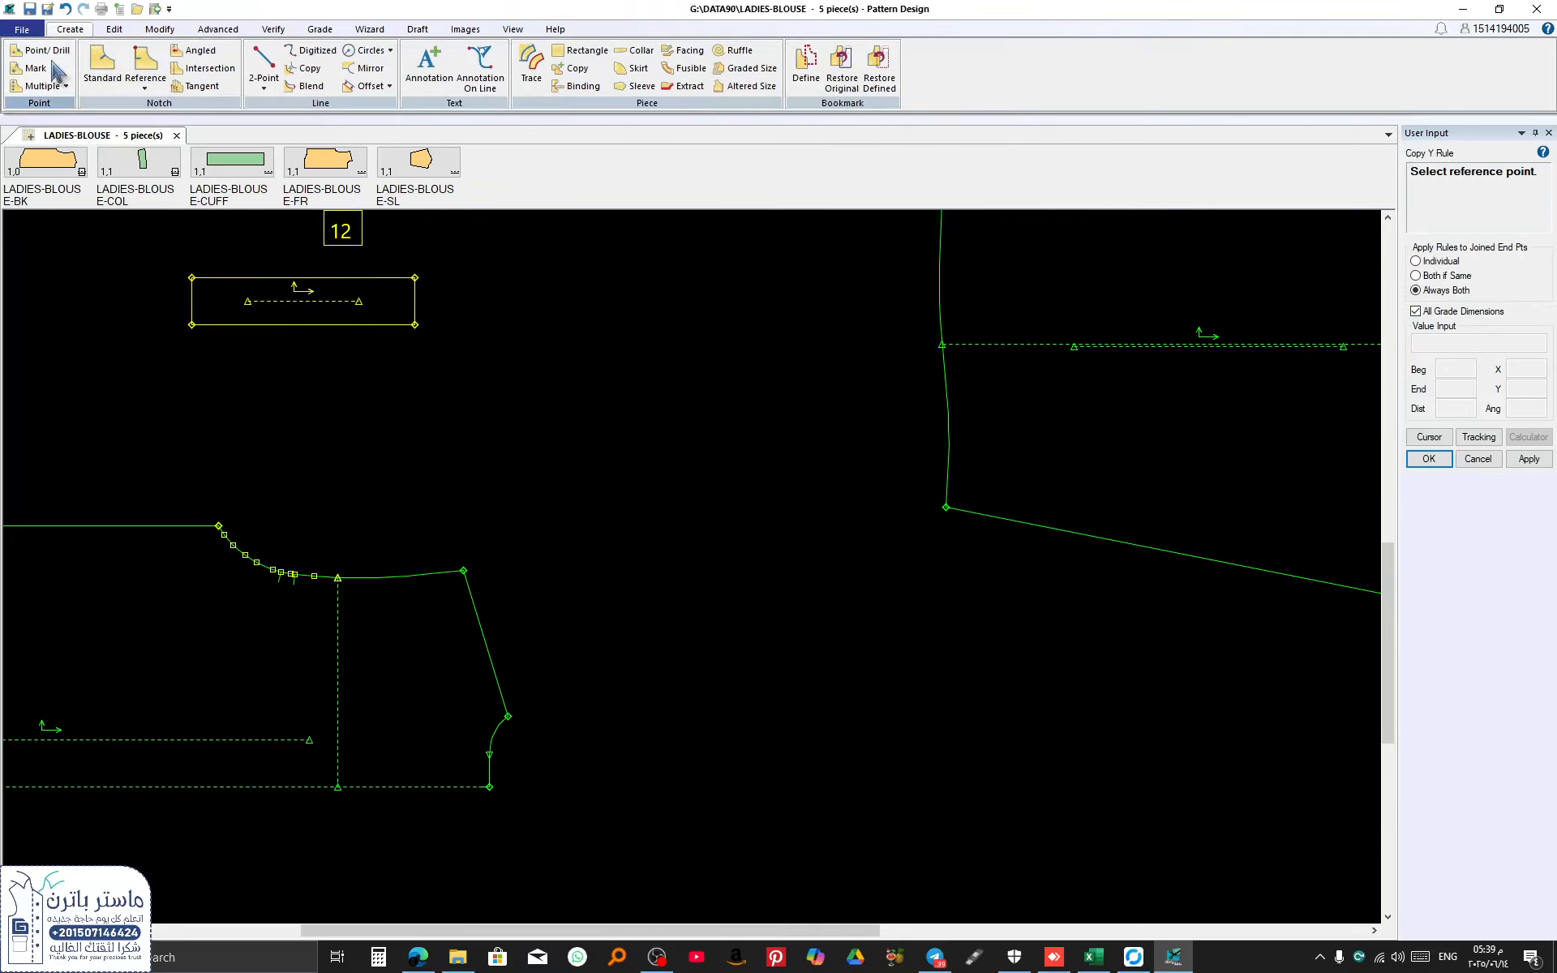
{"action": "left_click", "coordinate": [50, 54]}
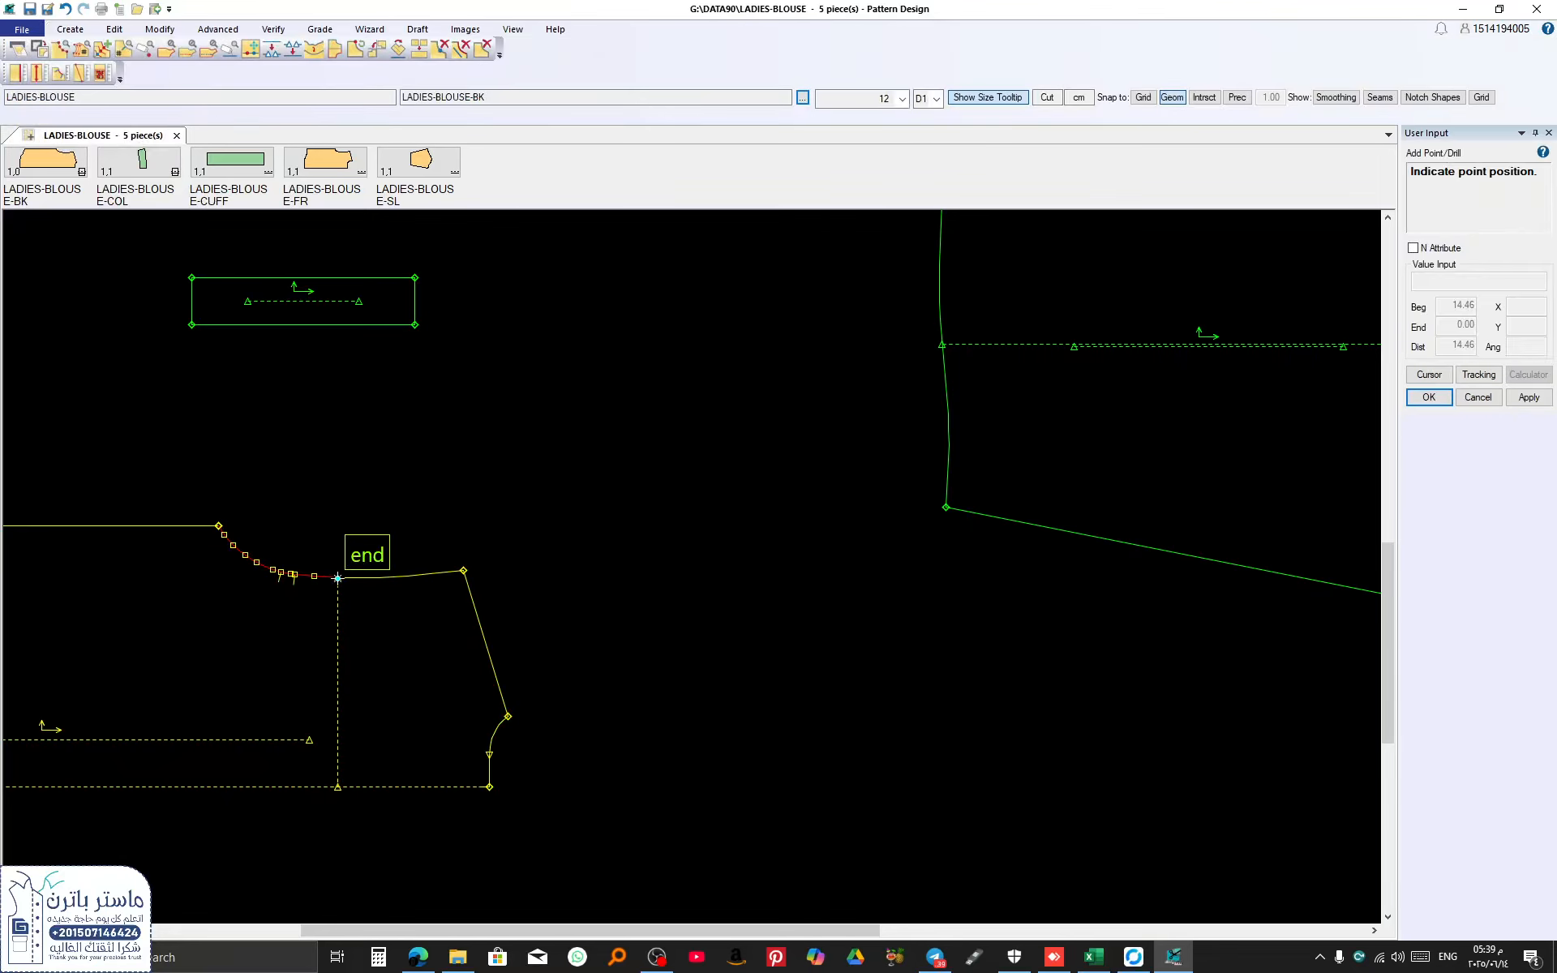
{"action": "left_click", "coordinate": [320, 29]}
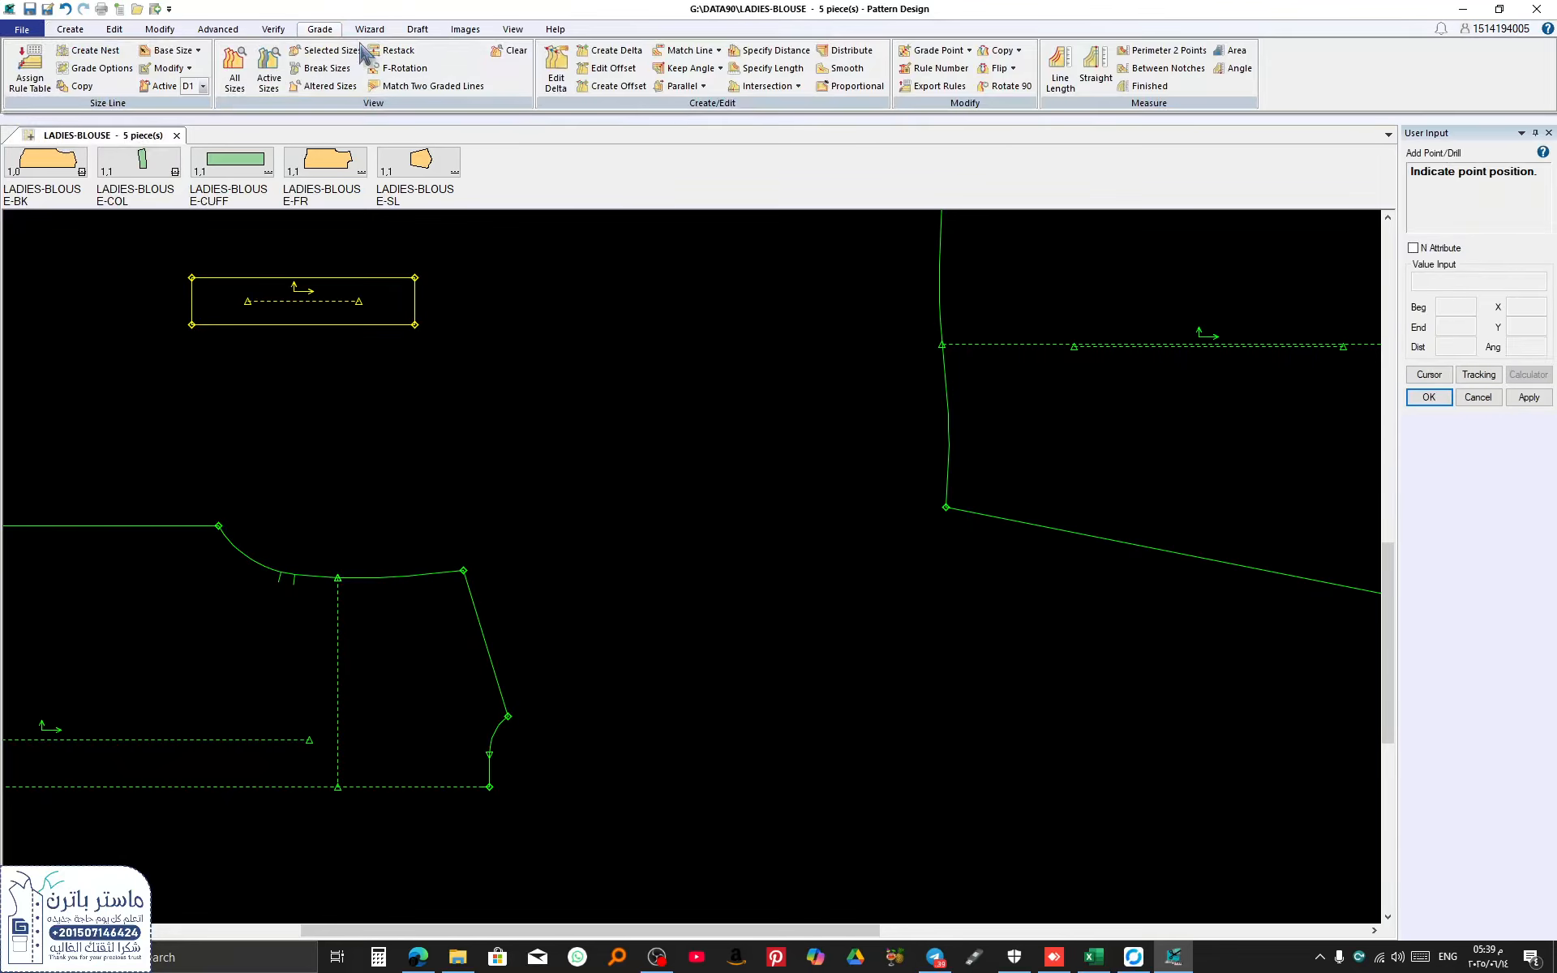
{"action": "left_click", "coordinate": [999, 52]}
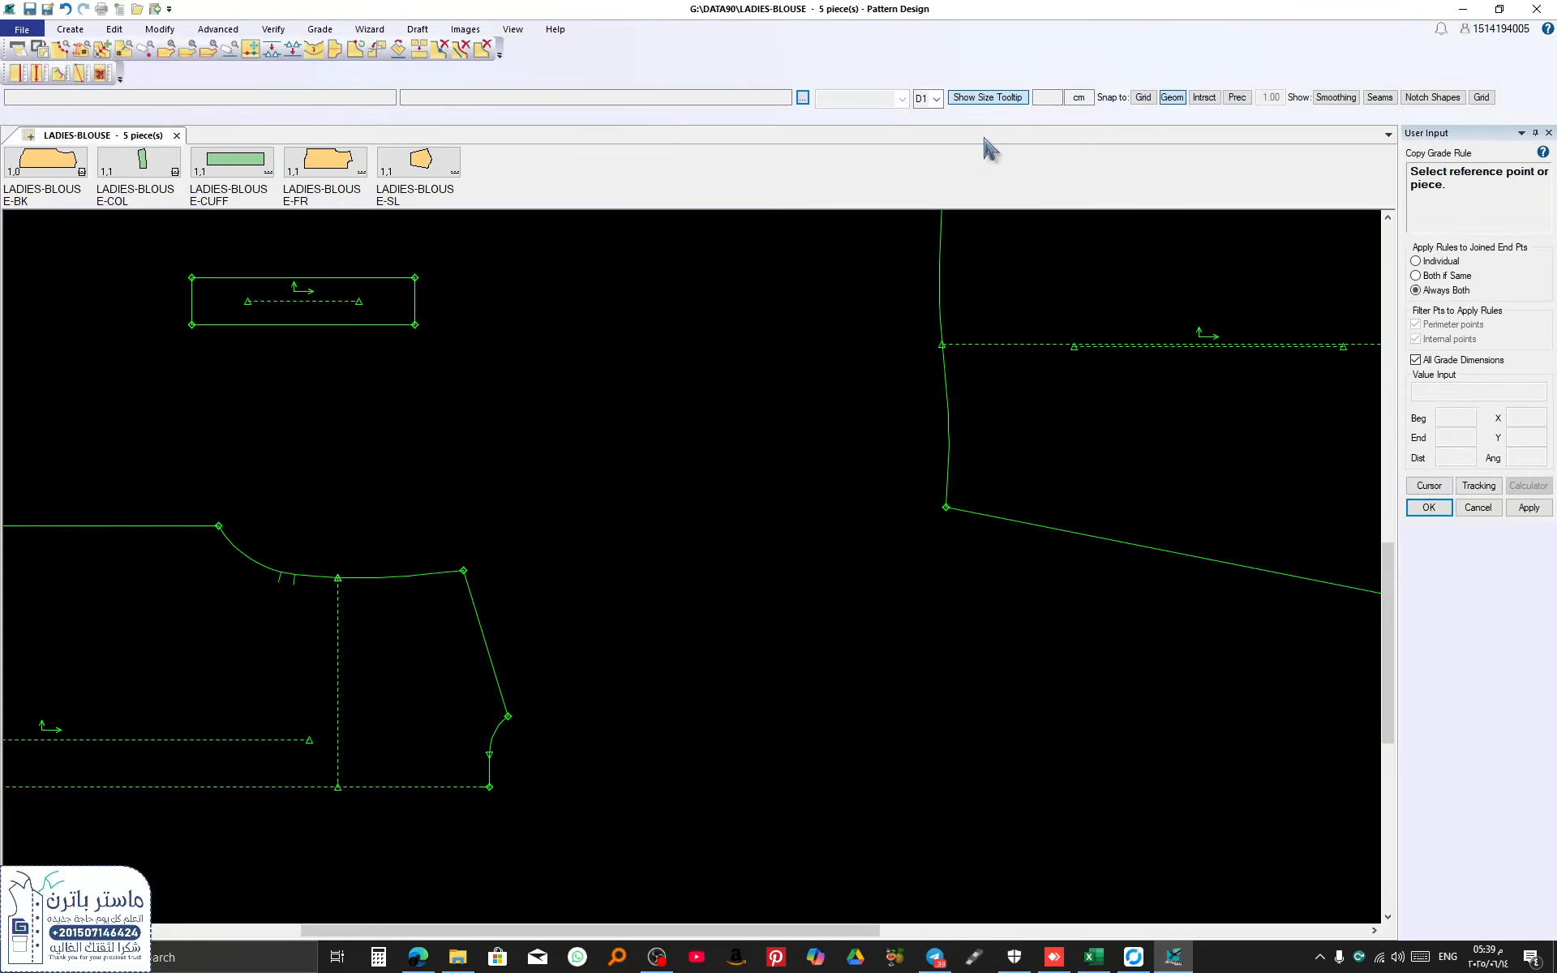
{"action": "left_click", "coordinate": [335, 578]}
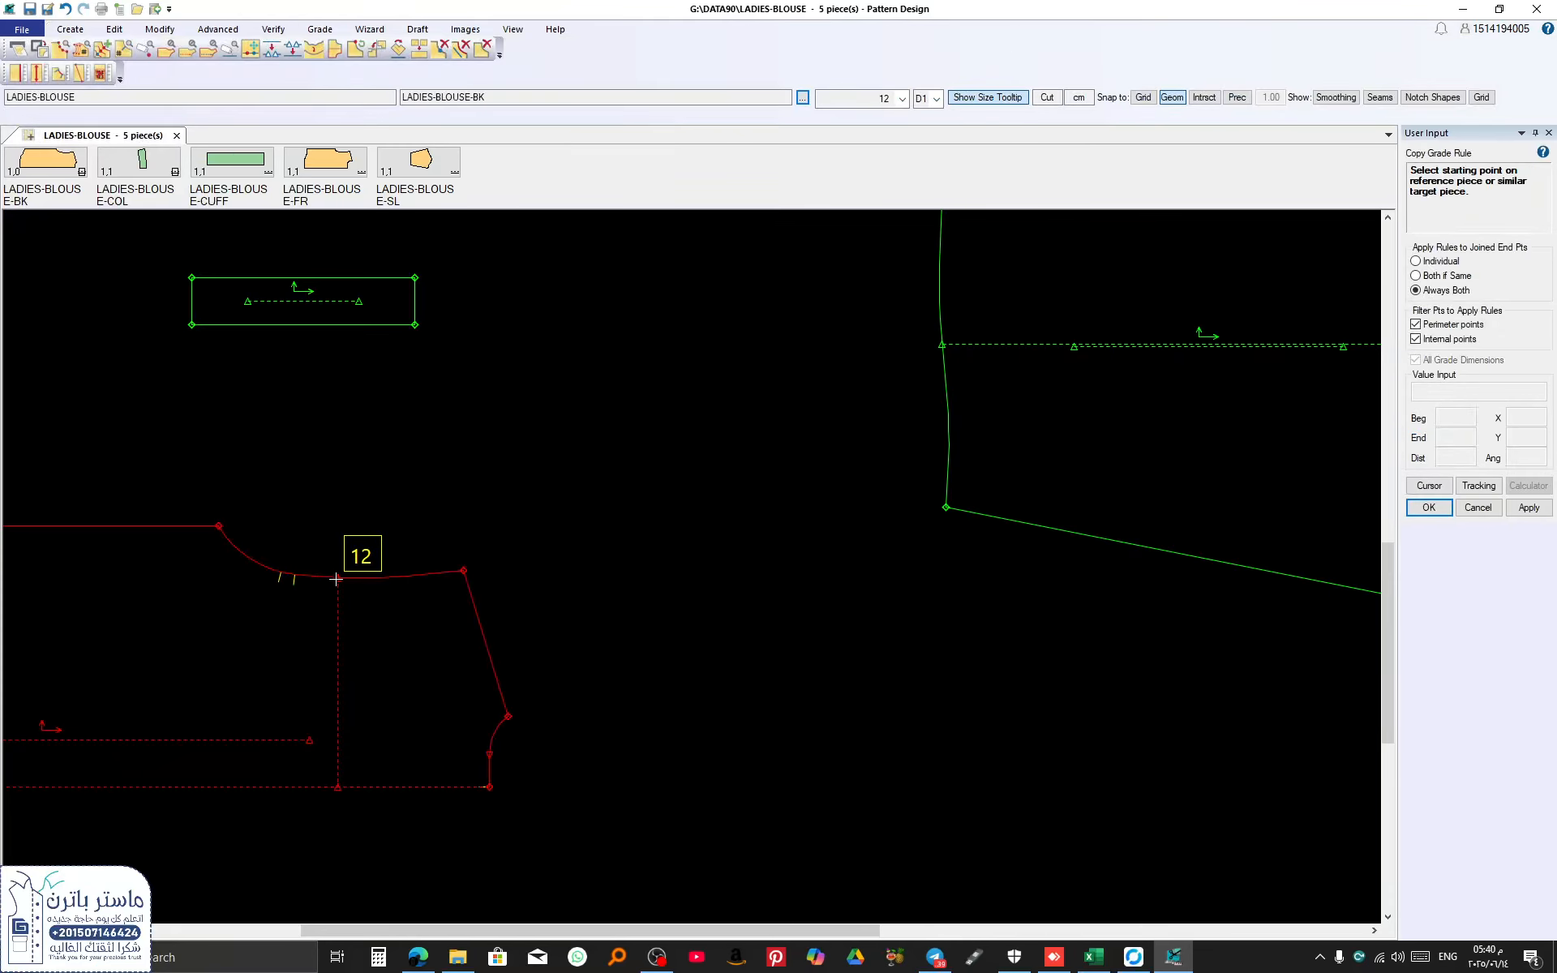
{"action": "right_click", "coordinate": [338, 592]}
{"action": "left_click", "coordinate": [344, 625]}
{"action": "scroll", "coordinate": [345, 616], "scroll_direction": "down", "scroll_amount": 3}
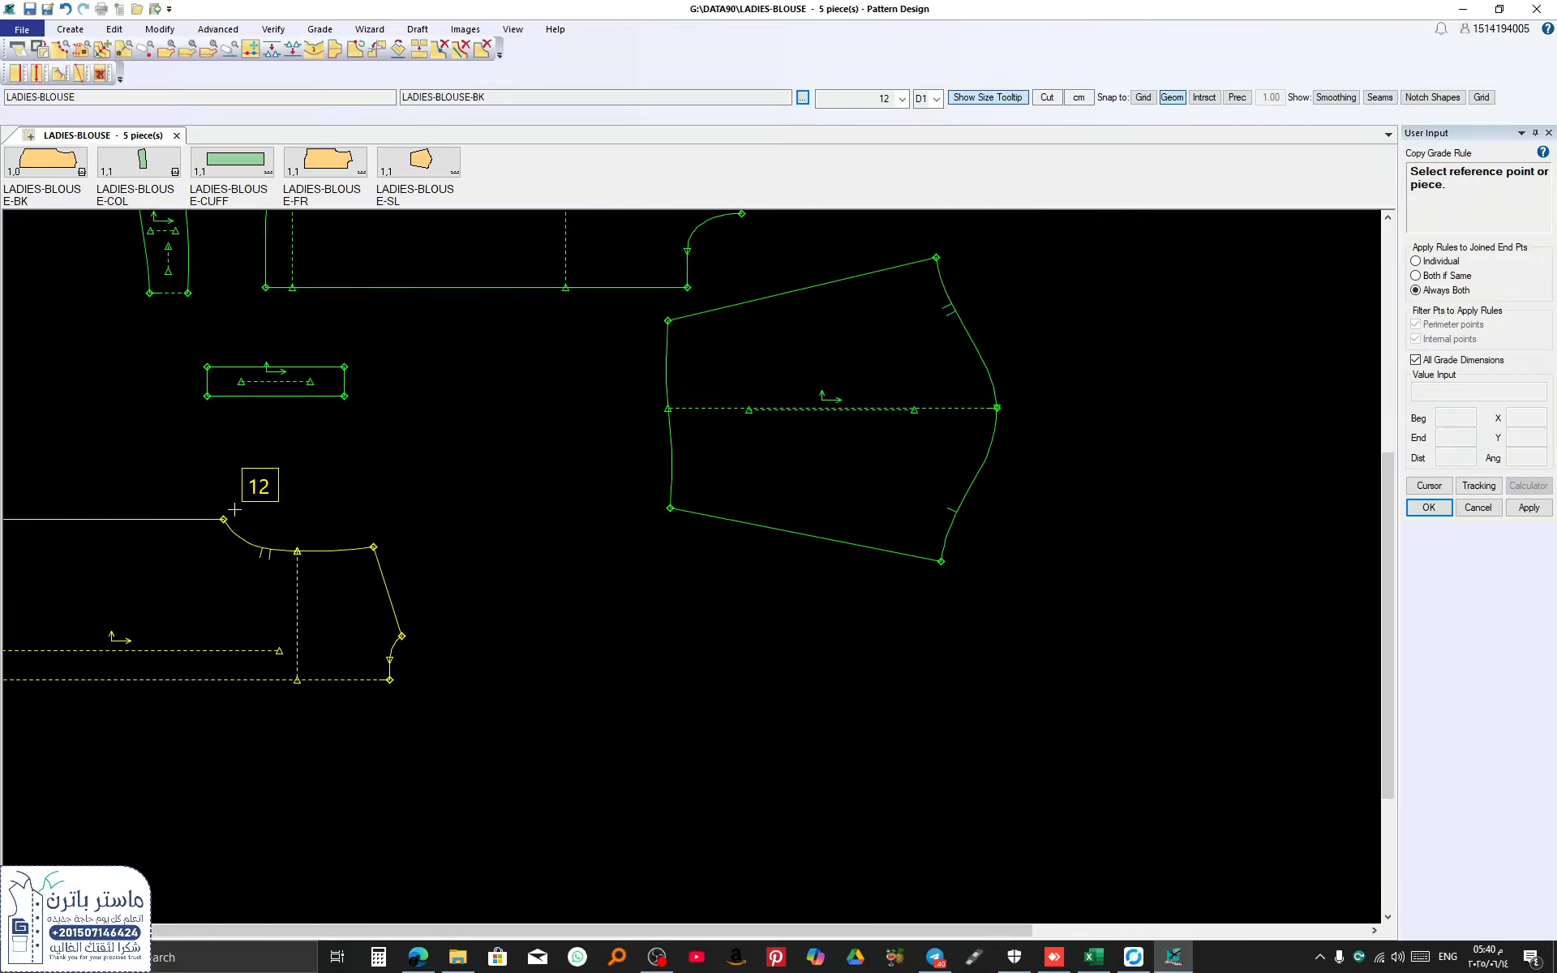
{"action": "right_click", "coordinate": [359, 528]}
{"action": "left_click", "coordinate": [357, 538]}
{"action": "scroll", "coordinate": [332, 536], "scroll_direction": "down", "scroll_amount": 3}
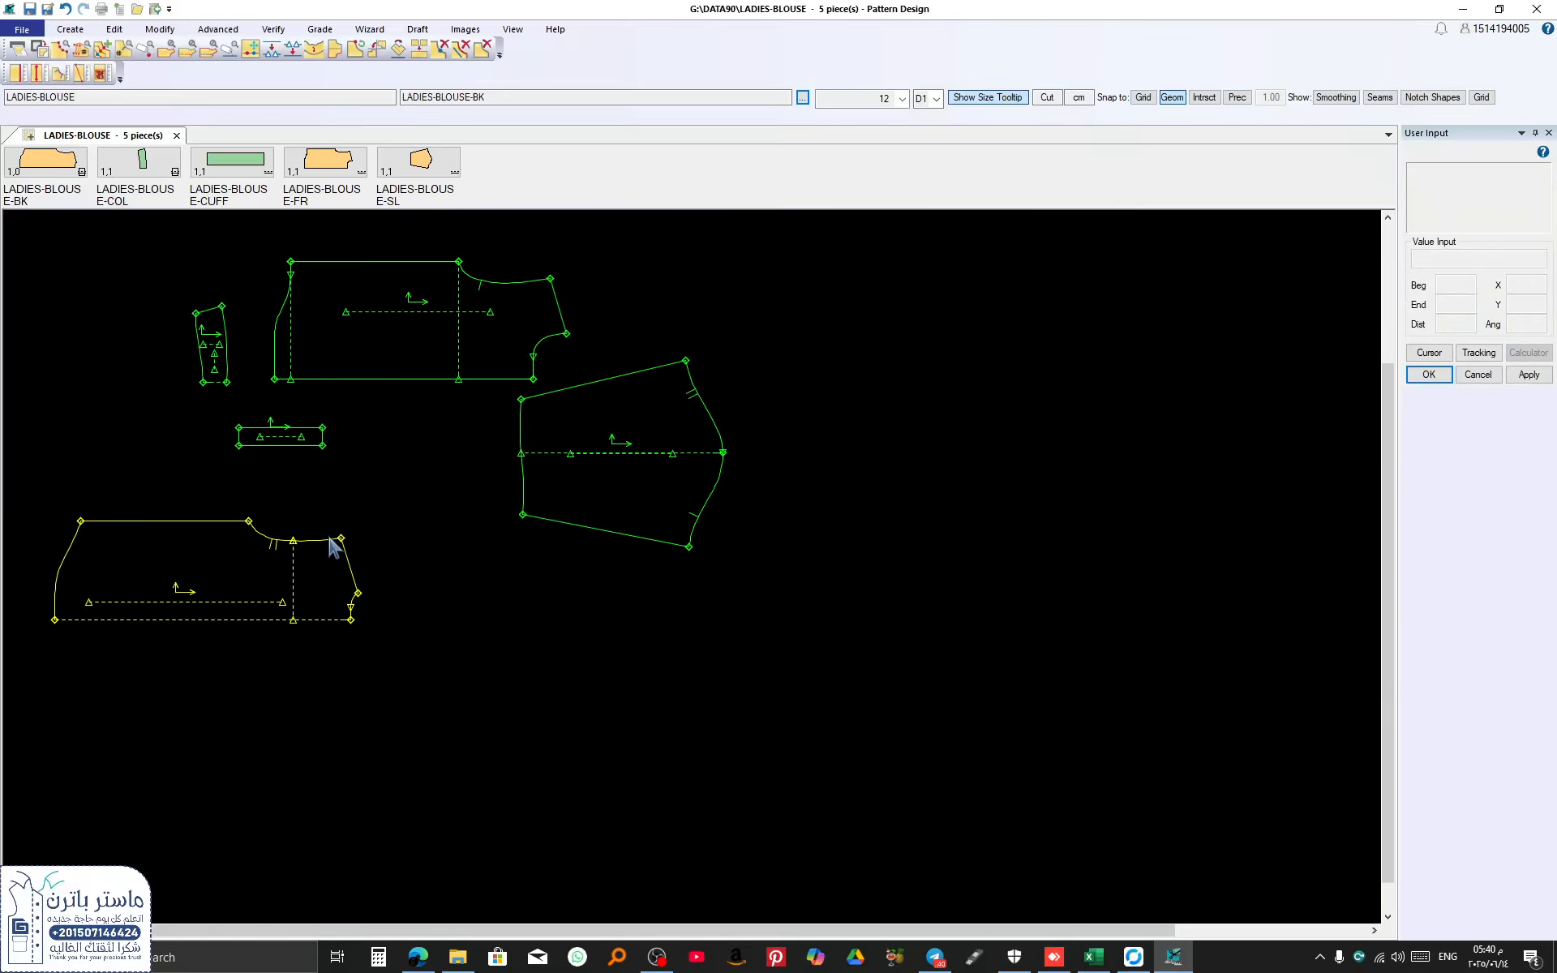
Step: Display the nest of all sizes for the front piece
{"action": "scroll", "coordinate": [681, 649], "scroll_direction": "up", "scroll_amount": 1}
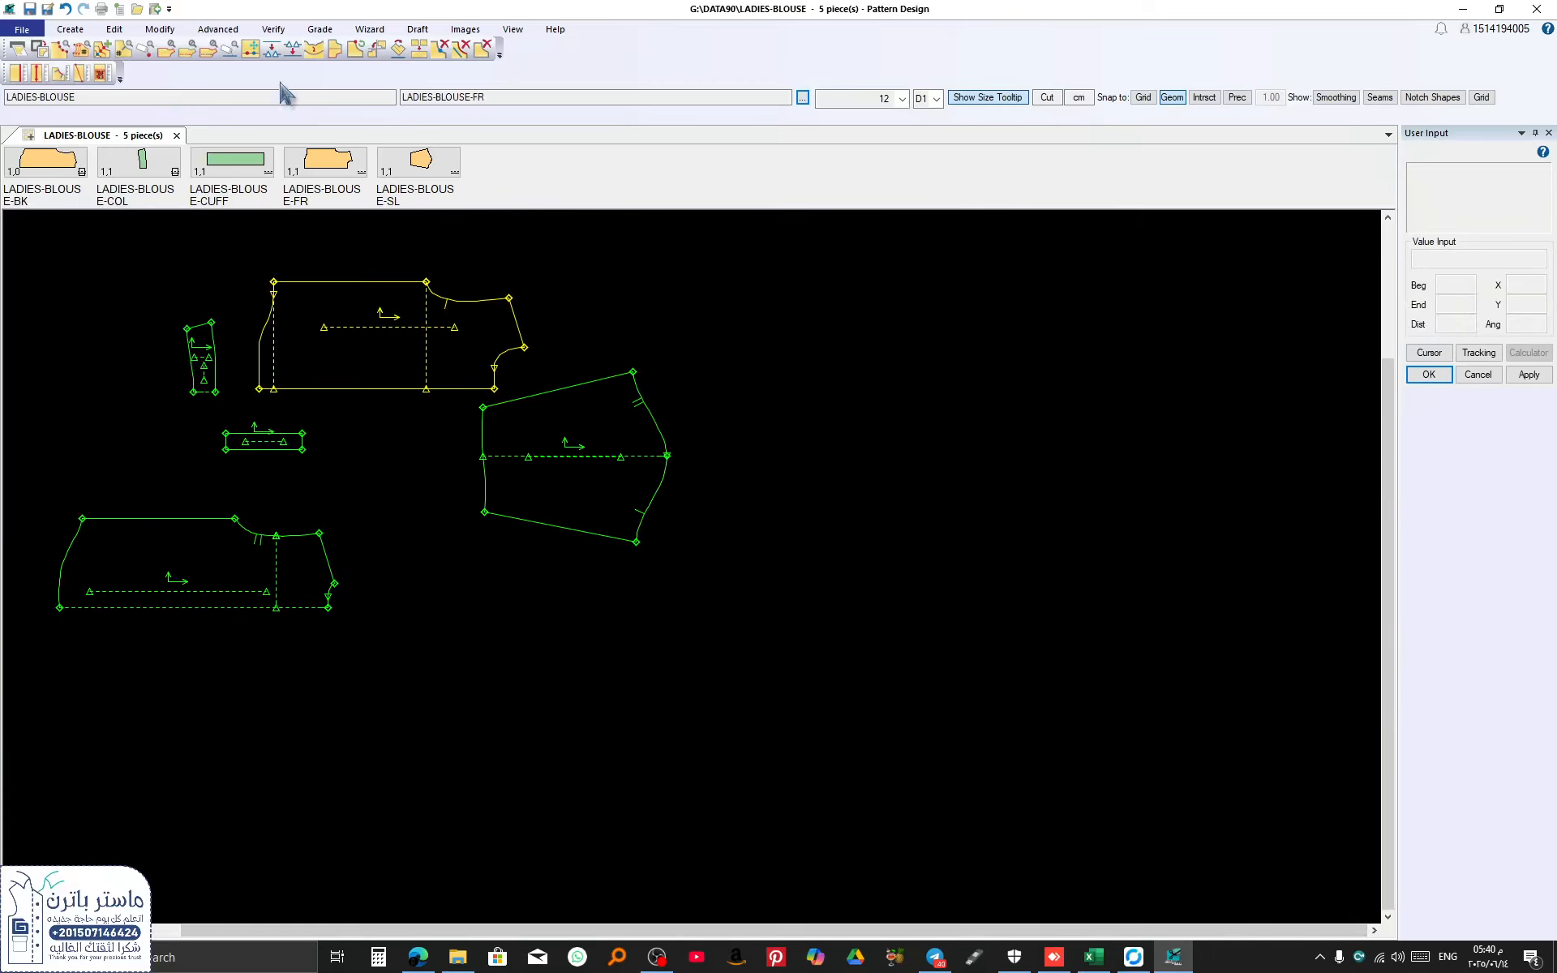
{"action": "left_click", "coordinate": [319, 29]}
{"action": "left_click", "coordinate": [242, 71]}
{"action": "left_click", "coordinate": [386, 361]}
{"action": "right_click", "coordinate": [386, 362]}
{"action": "left_click", "coordinate": [385, 365]}
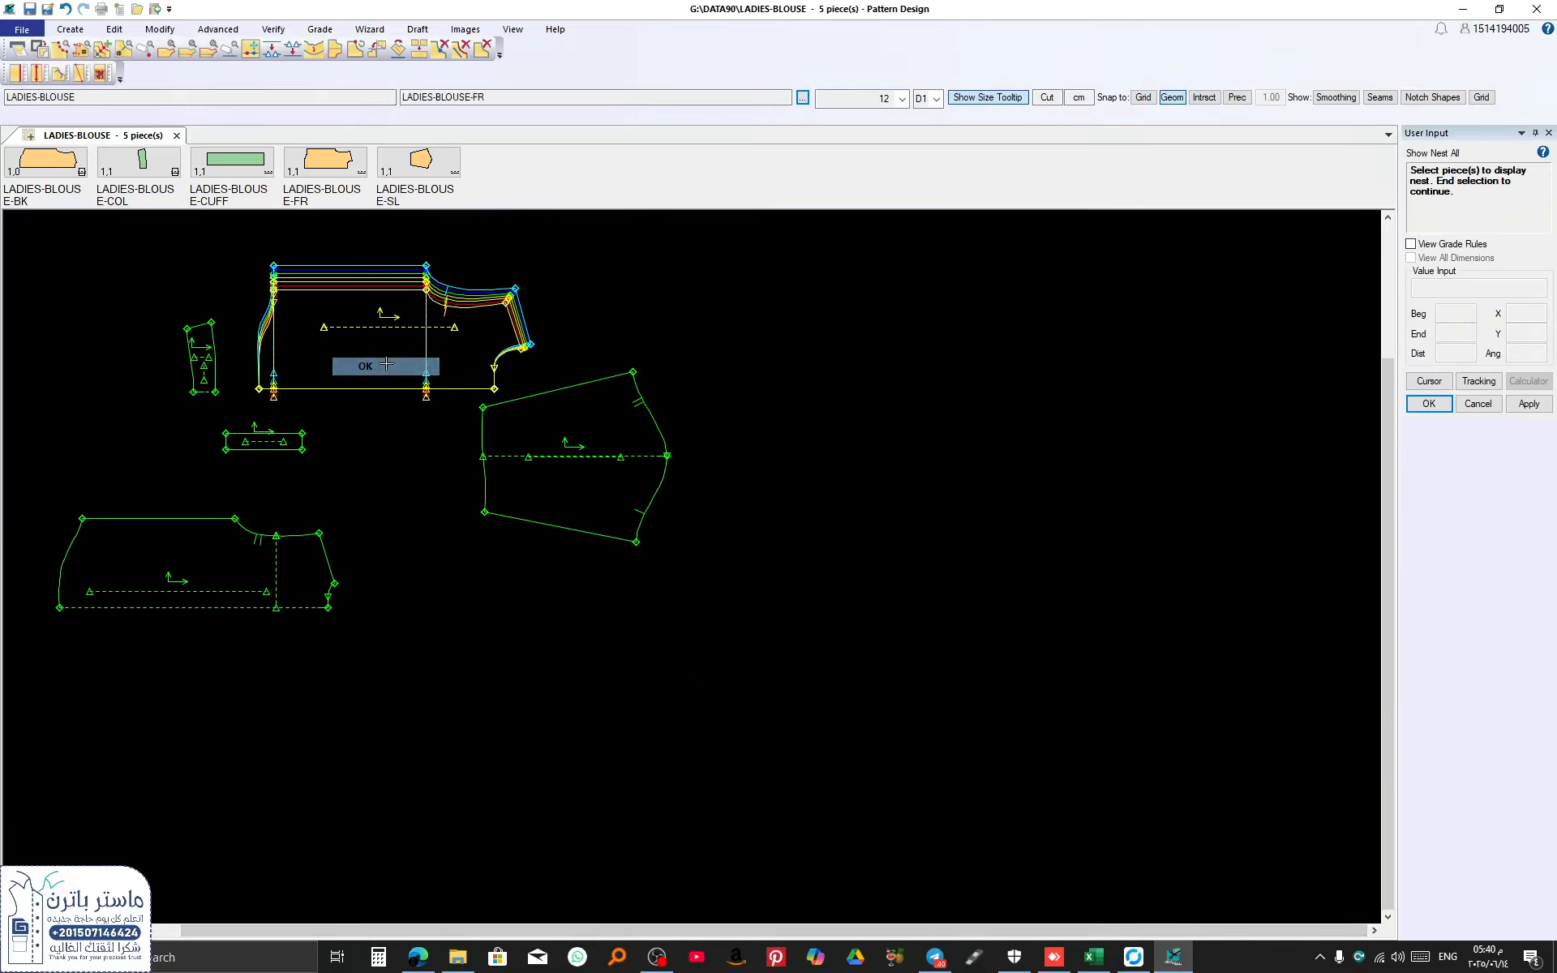
Step: Clear the X and Y grade deltas at the centre-front ends of the front piece's two cross lines
{"action": "scroll", "coordinate": [407, 288], "scroll_direction": "up", "scroll_amount": 2}
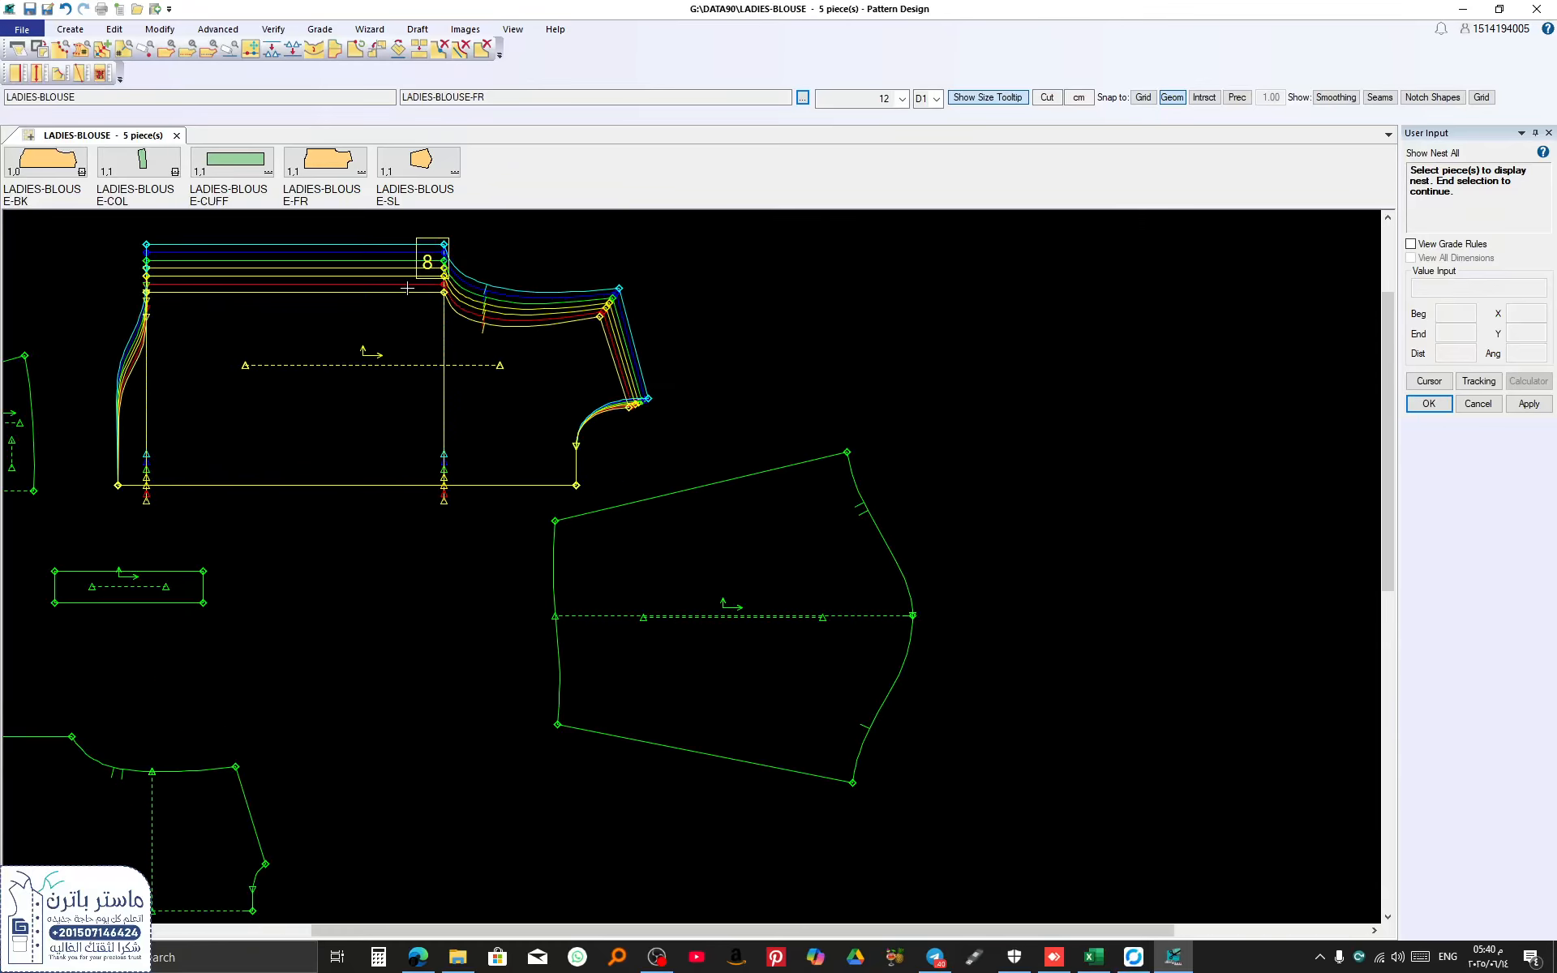
{"action": "scroll", "coordinate": [419, 416], "scroll_direction": "up", "scroll_amount": 1}
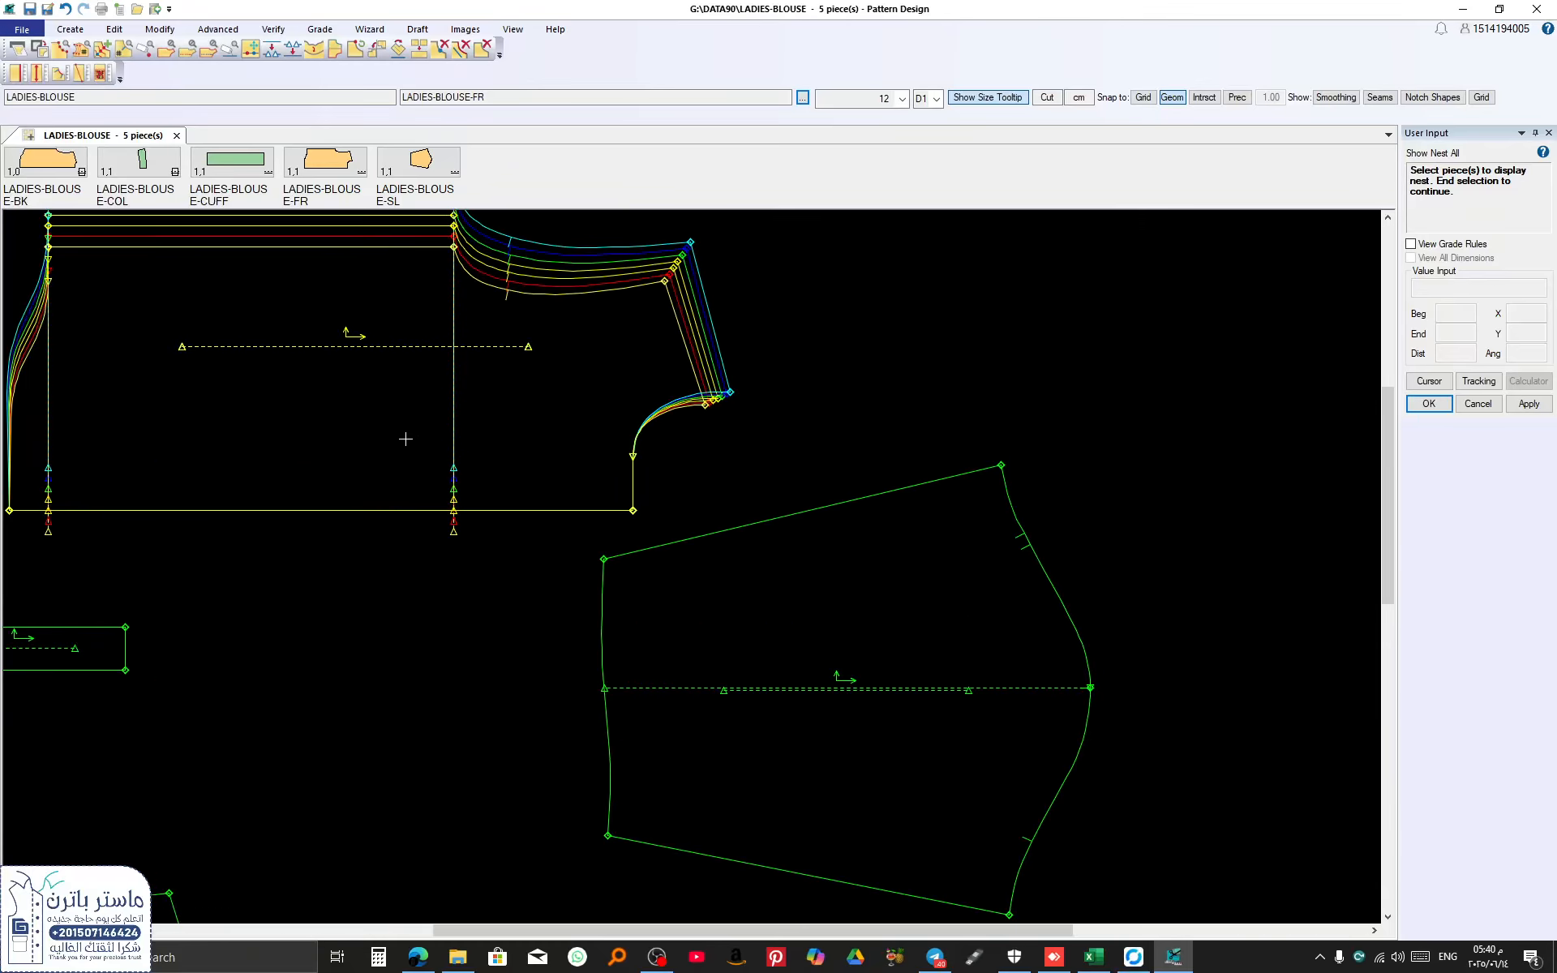
{"action": "left_click", "coordinate": [308, 30]}
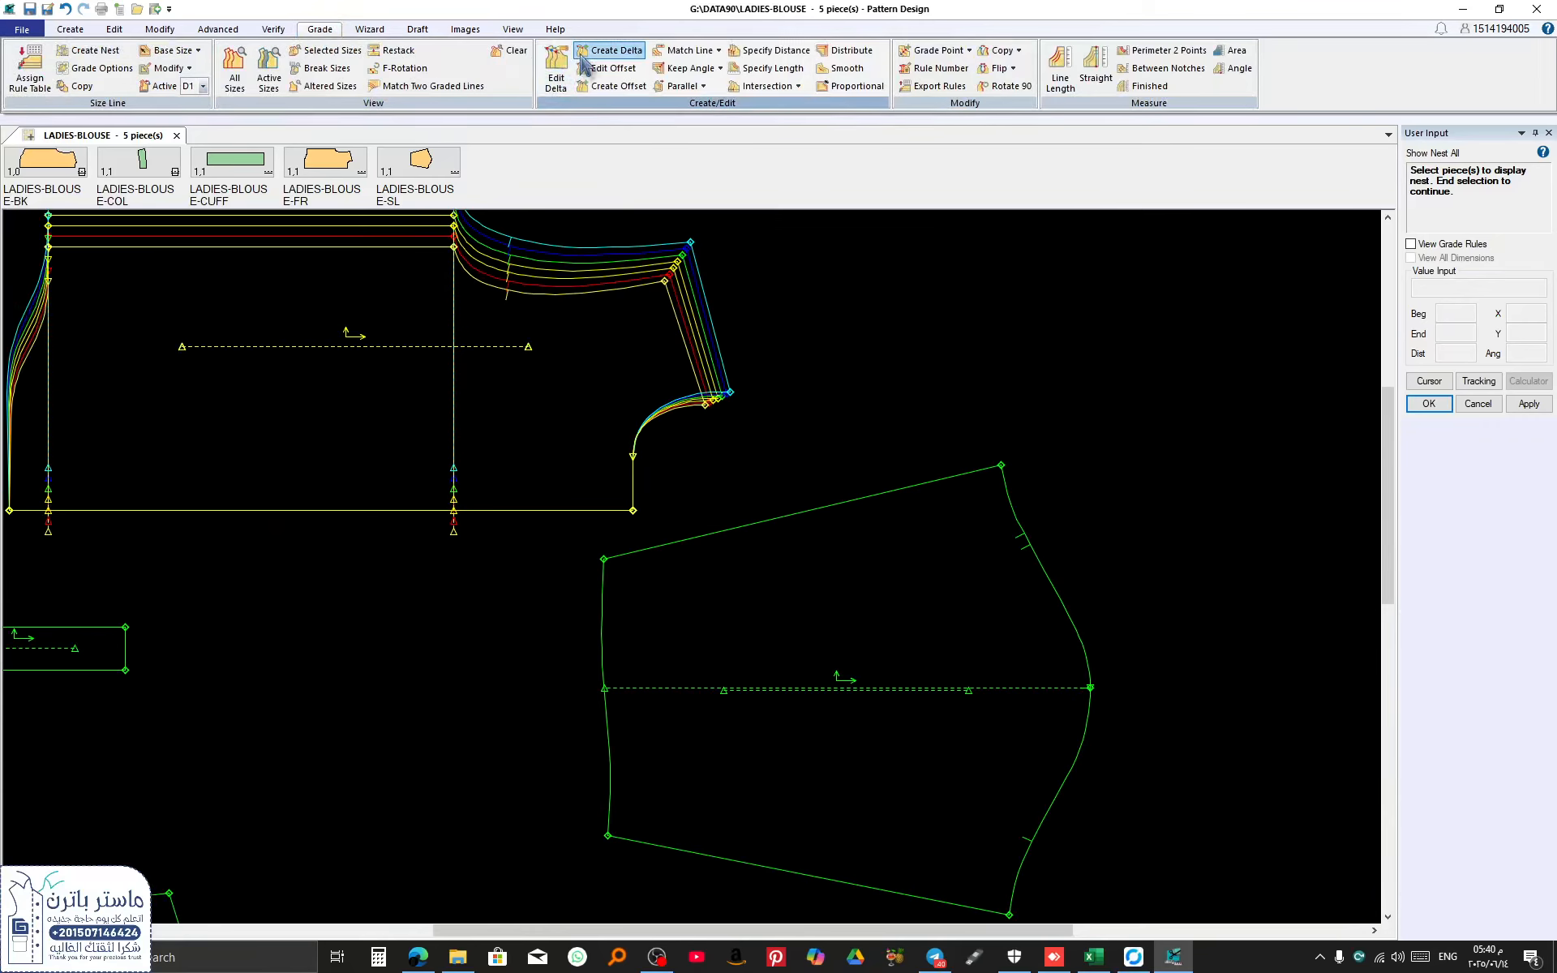
{"action": "left_click", "coordinate": [556, 71]}
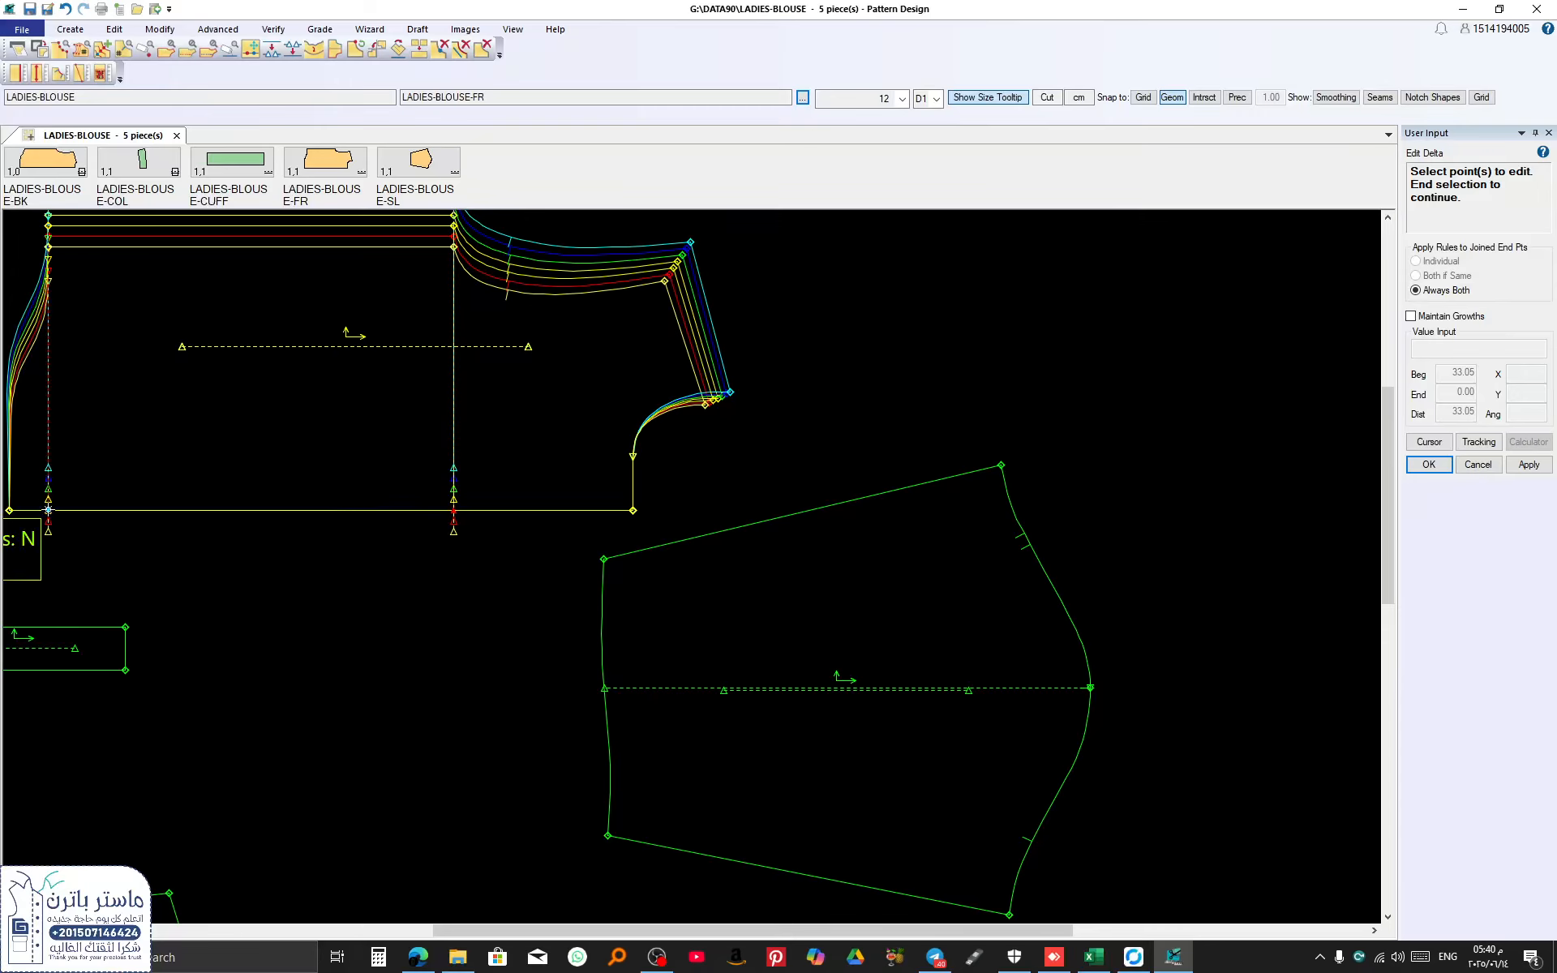
{"action": "left_click", "coordinate": [48, 510]}
{"action": "right_click", "coordinate": [80, 474]}
{"action": "left_click", "coordinate": [79, 473]}
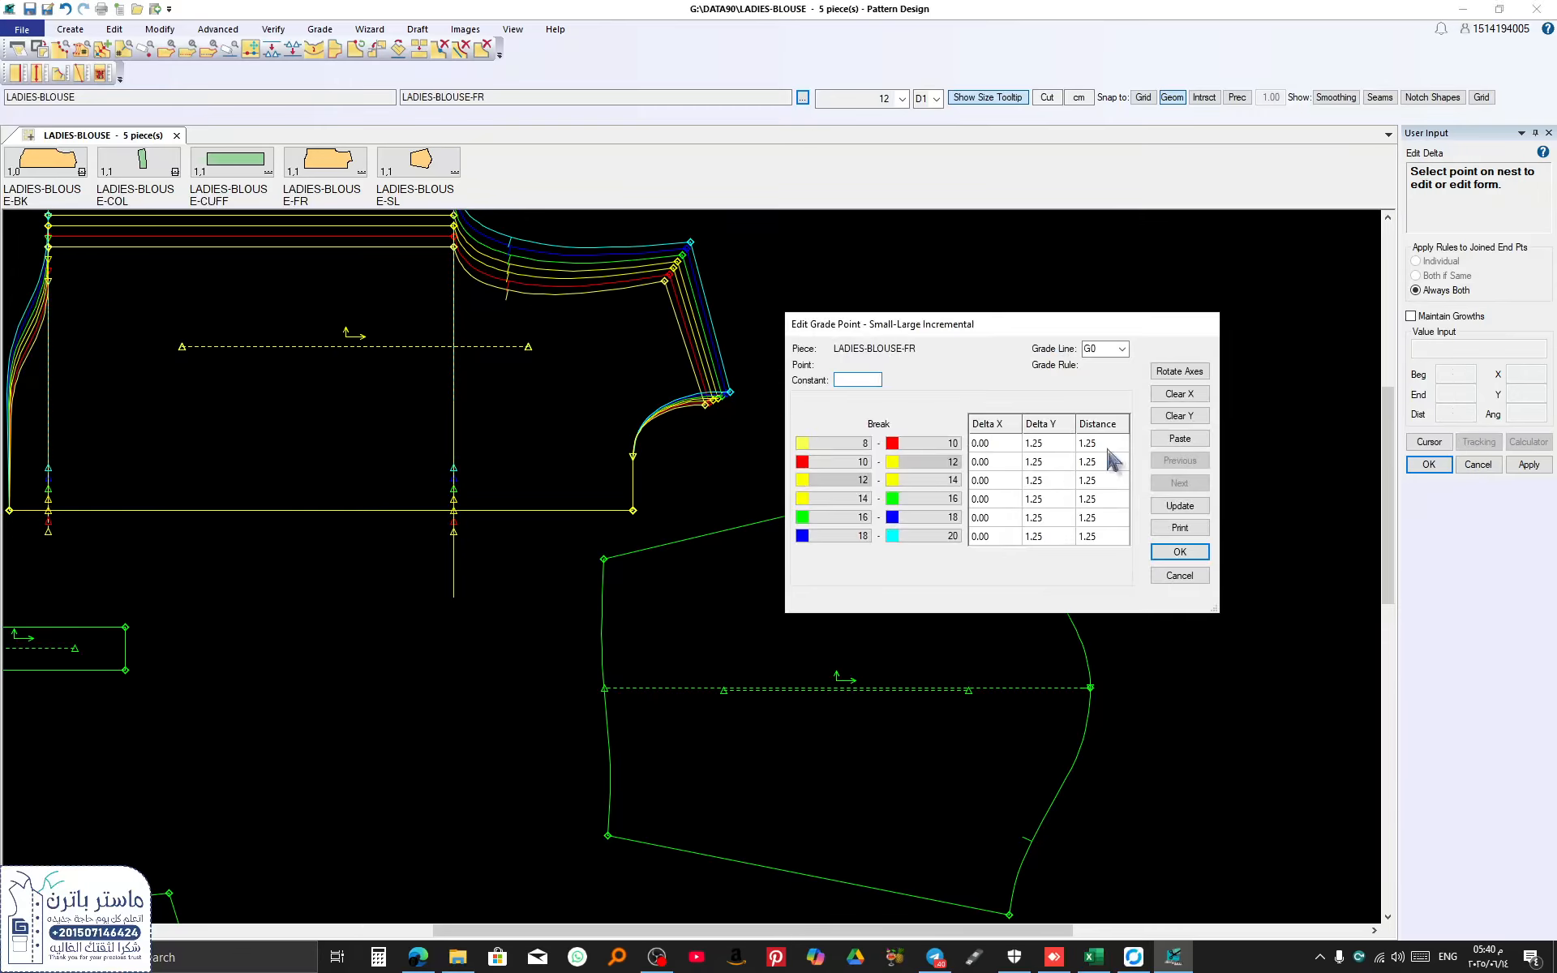
{"action": "left_click", "coordinate": [1184, 413]}
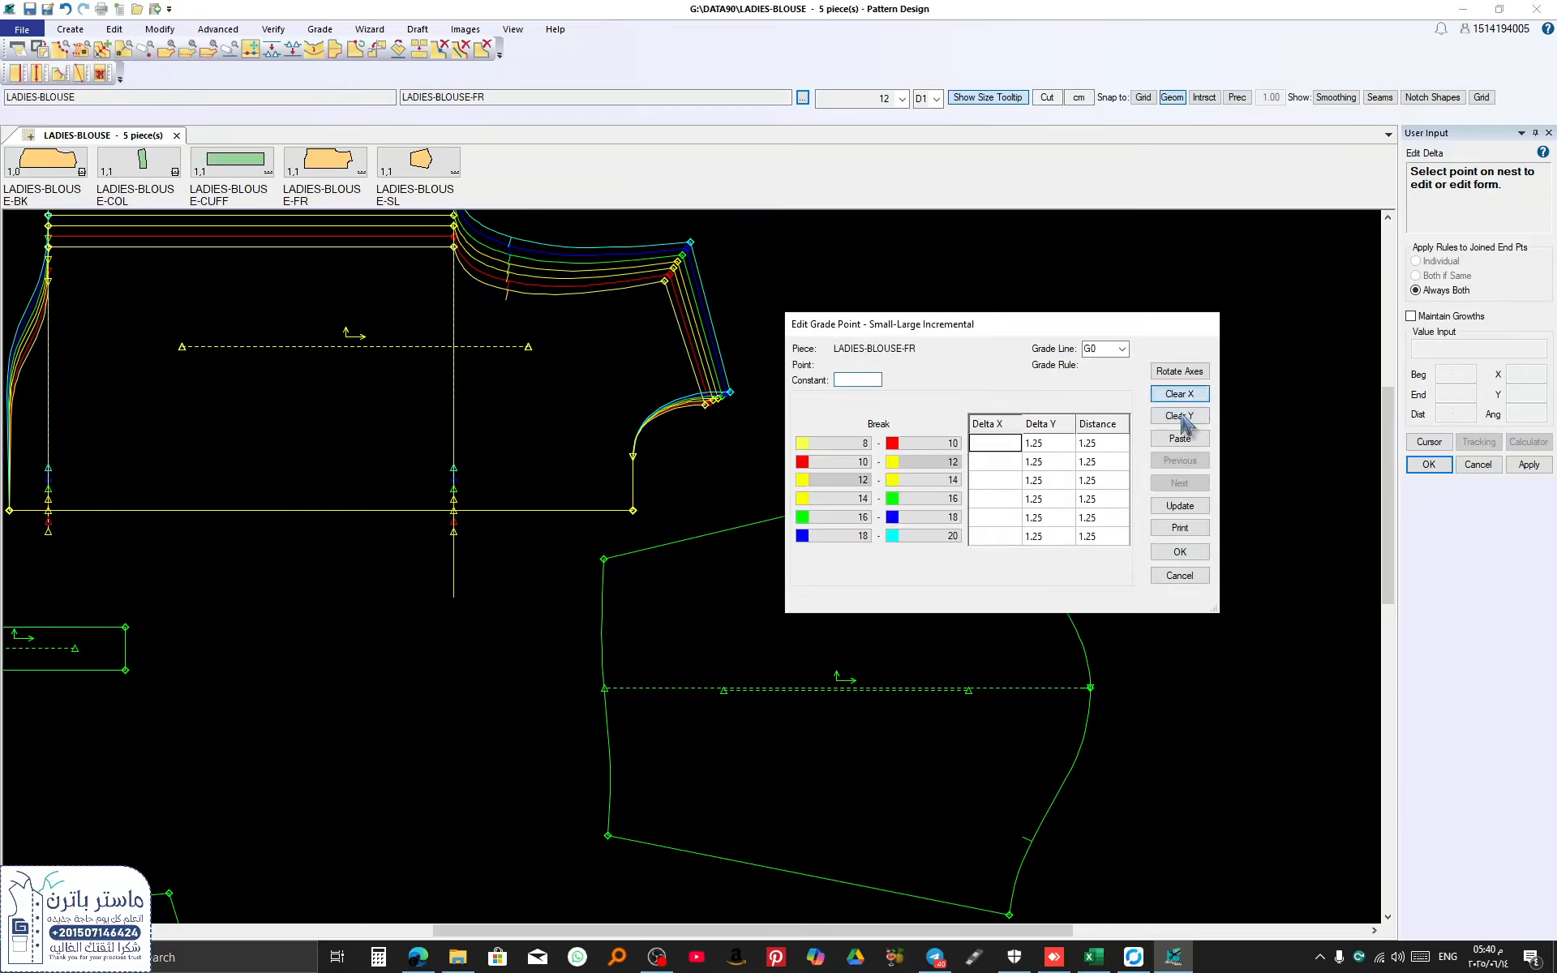
{"action": "left_click", "coordinate": [1193, 509]}
{"action": "left_click", "coordinate": [1180, 552]}
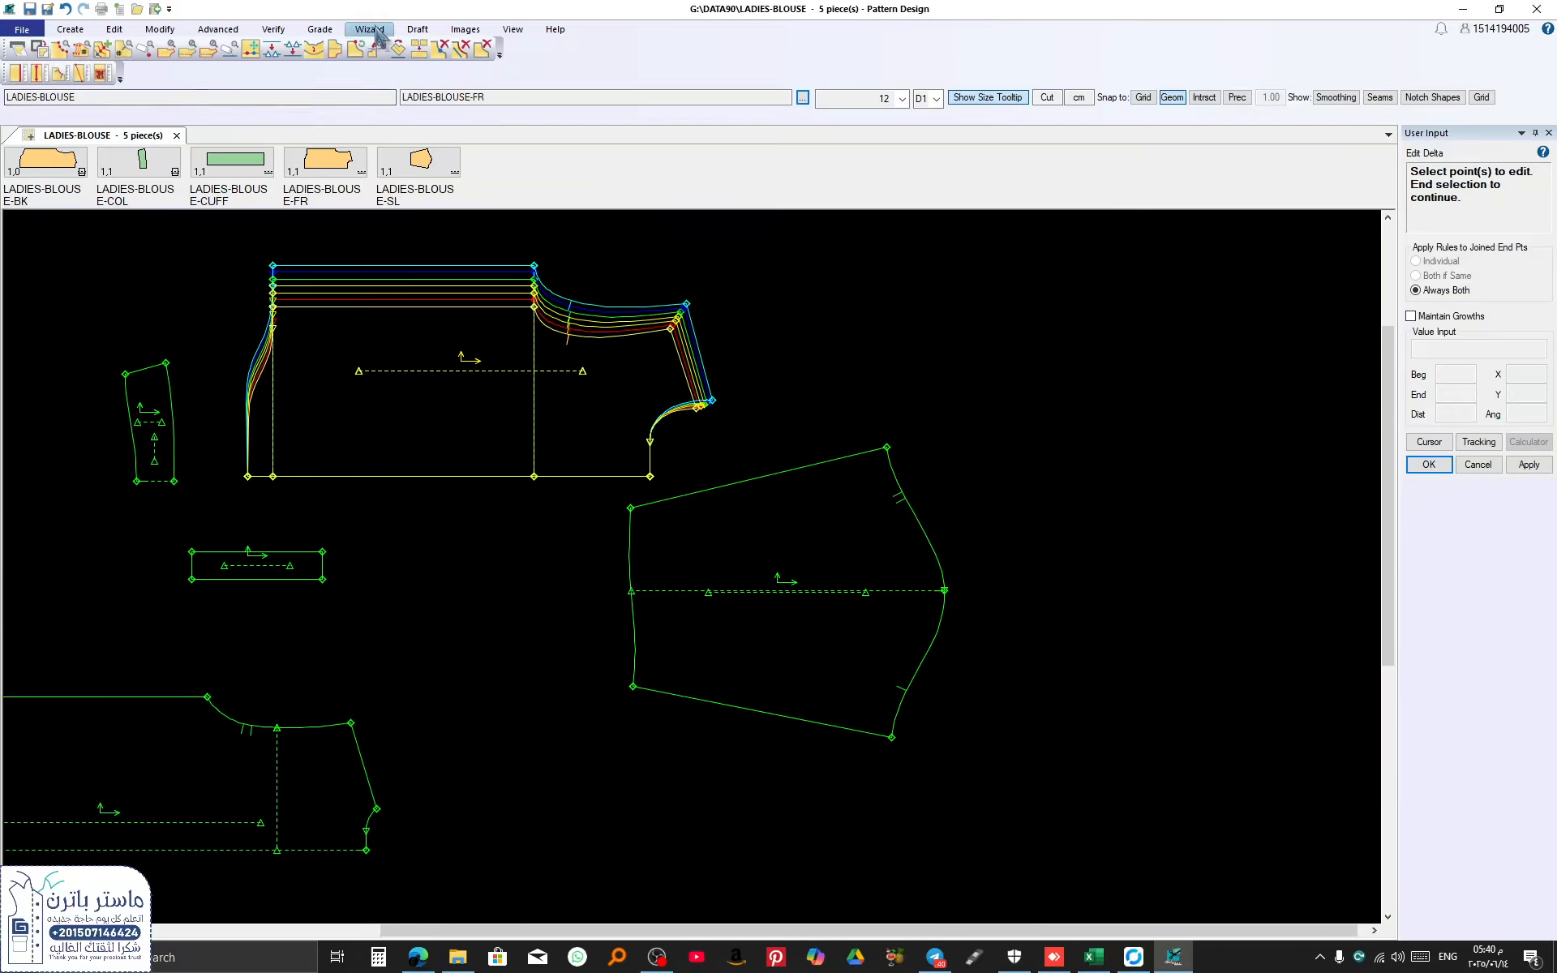
Step: Display the nest of all sizes for every piece of the model
{"action": "left_click", "coordinate": [320, 29]}
{"action": "left_click", "coordinate": [234, 73]}
{"action": "right_click", "coordinate": [426, 586]}
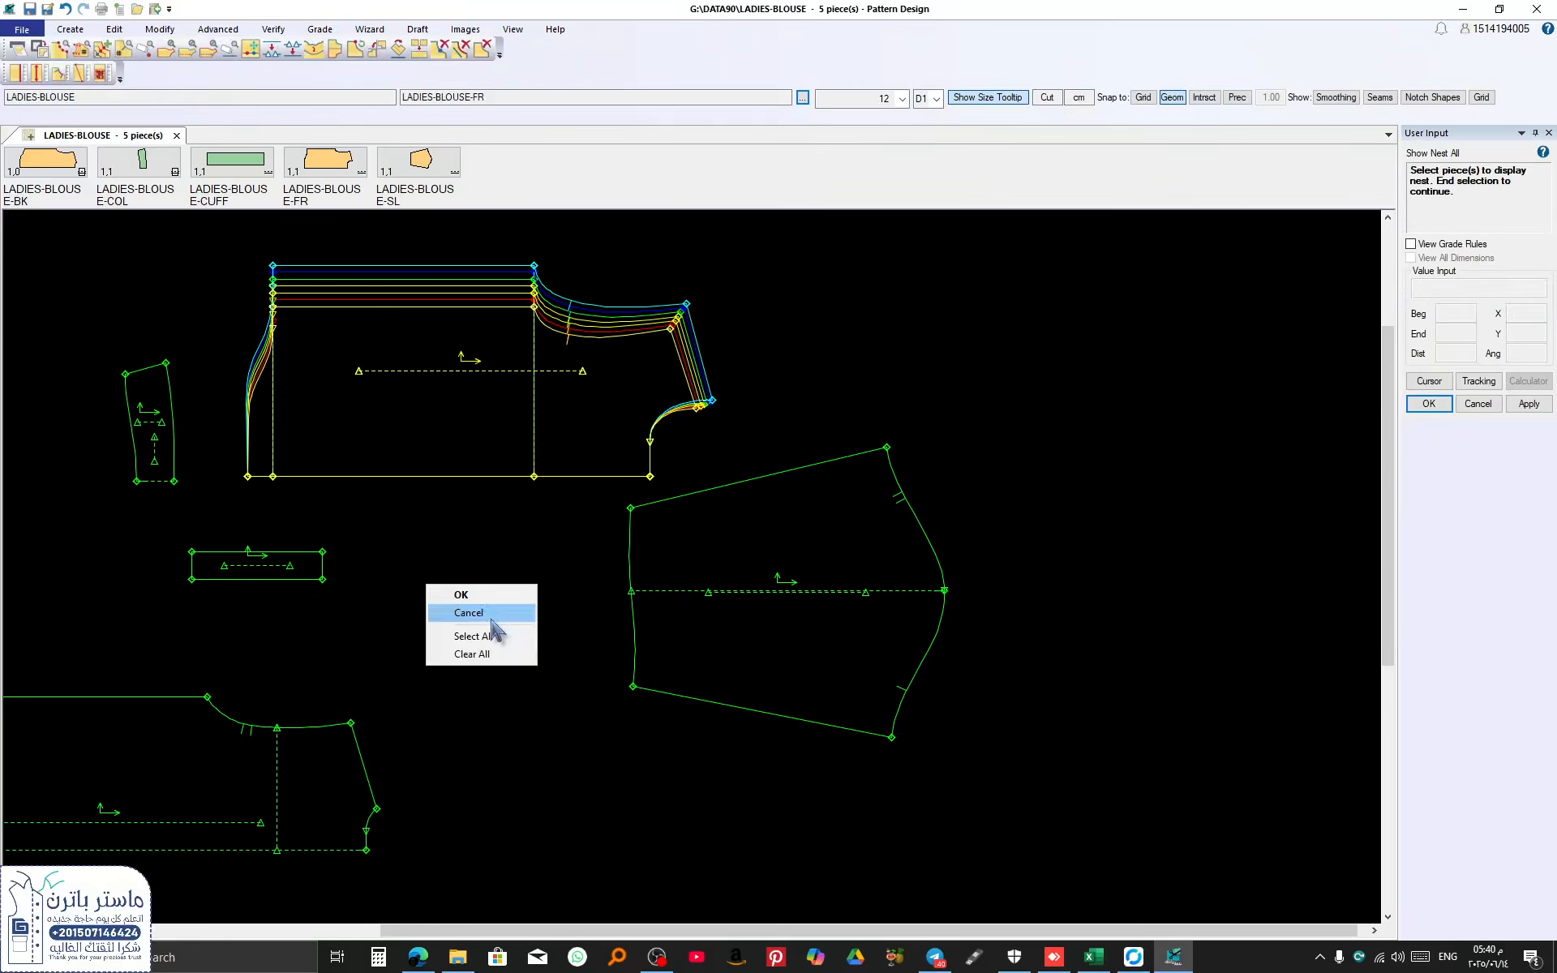
{"action": "left_click", "coordinate": [486, 635]}
{"action": "right_click", "coordinate": [430, 620]}
{"action": "left_click", "coordinate": [509, 630]}
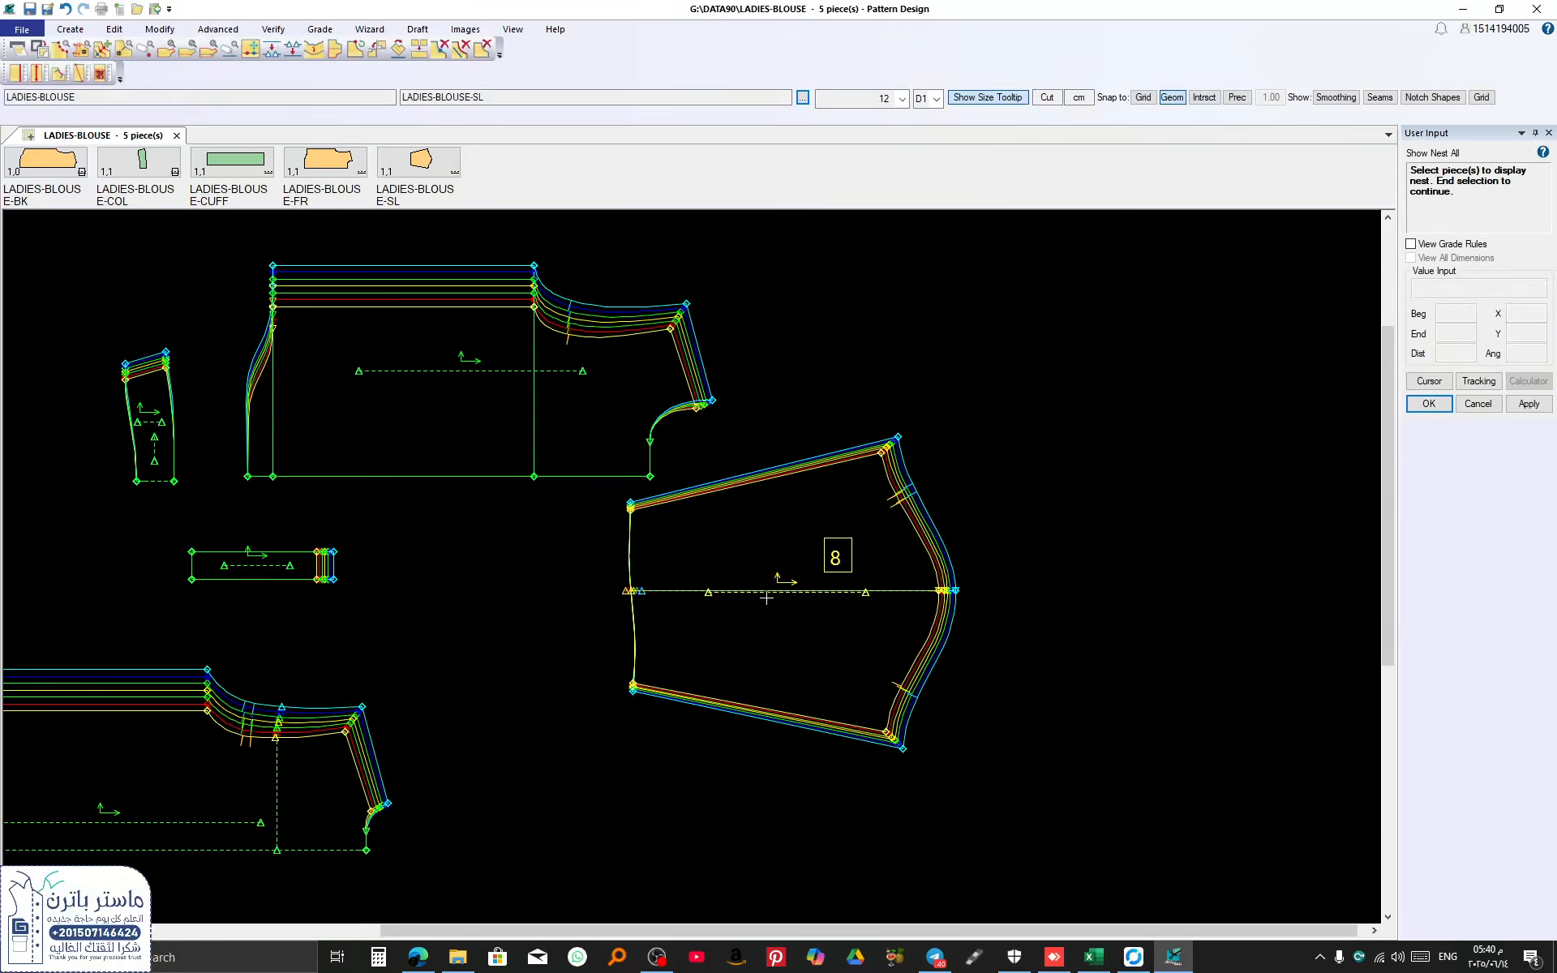
Step: Clear the X and Y grade deltas at the sleeve-opening end of the sleeve's horizontal internal line
{"action": "left_click", "coordinate": [320, 29]}
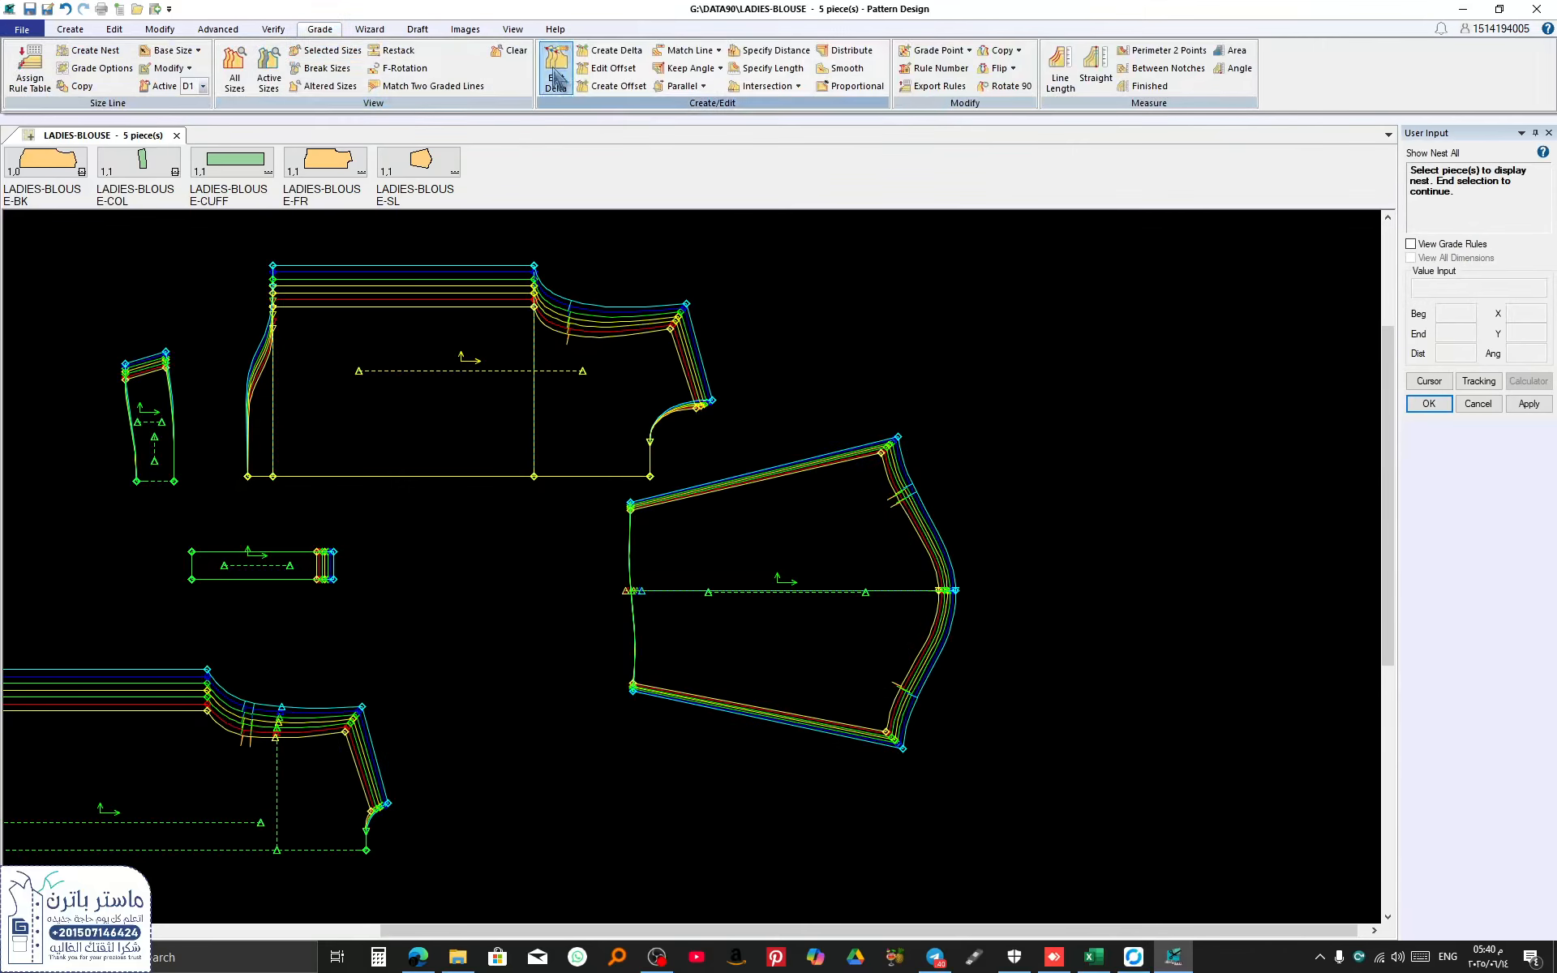
{"action": "left_click", "coordinate": [556, 77]}
{"action": "left_click", "coordinate": [631, 591]}
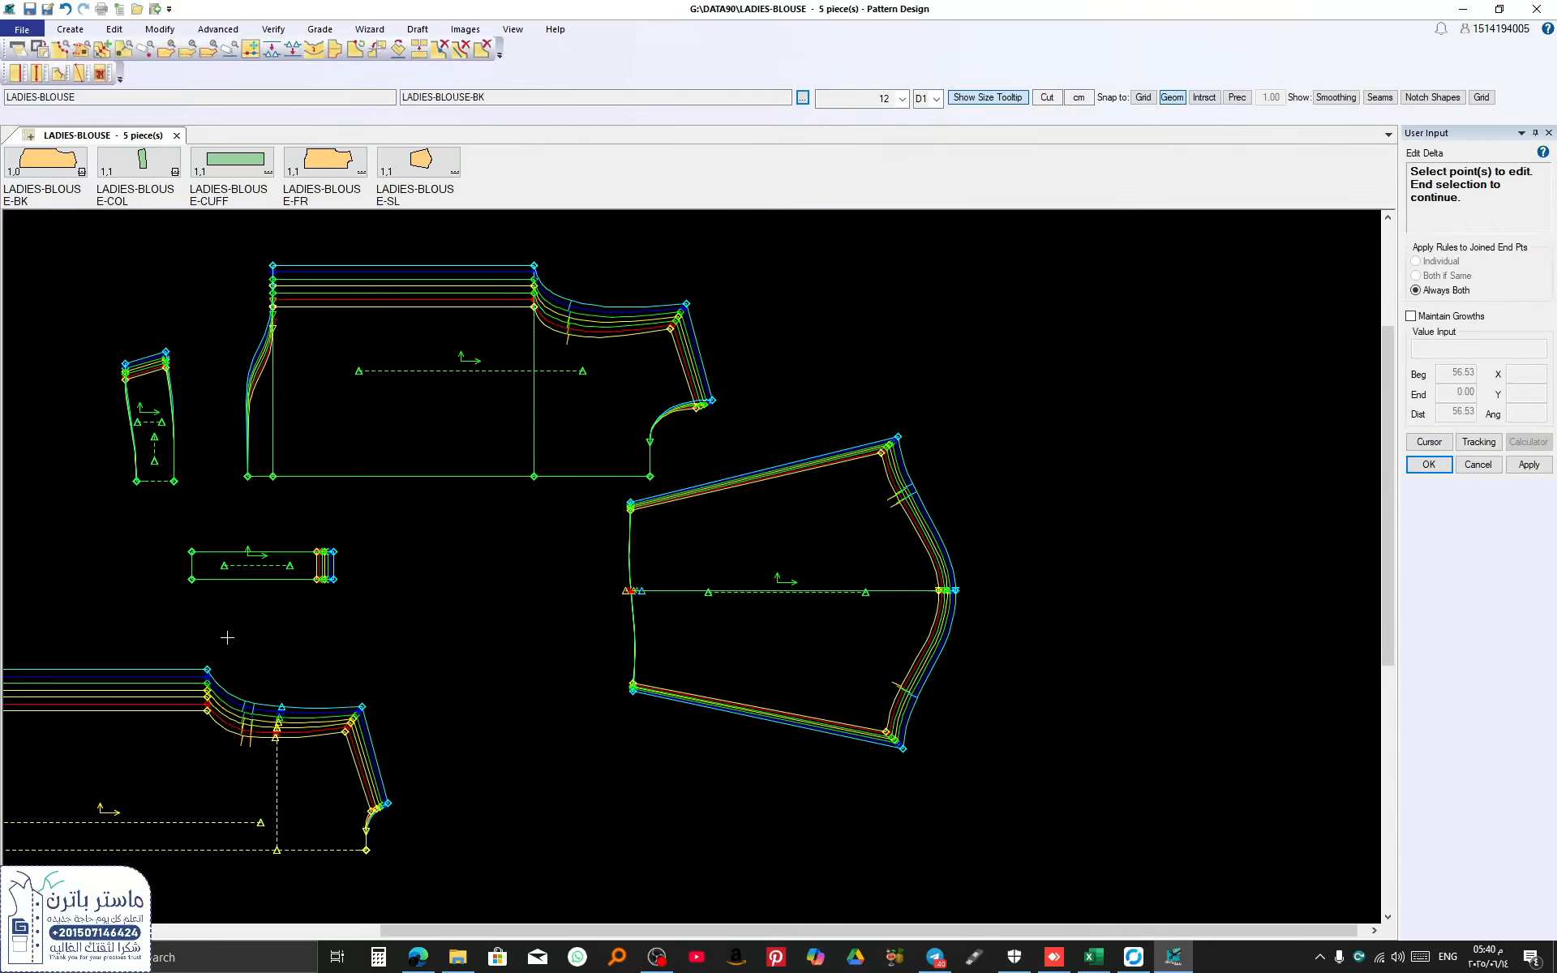
{"action": "right_click", "coordinate": [389, 652]}
{"action": "left_click", "coordinate": [396, 644]}
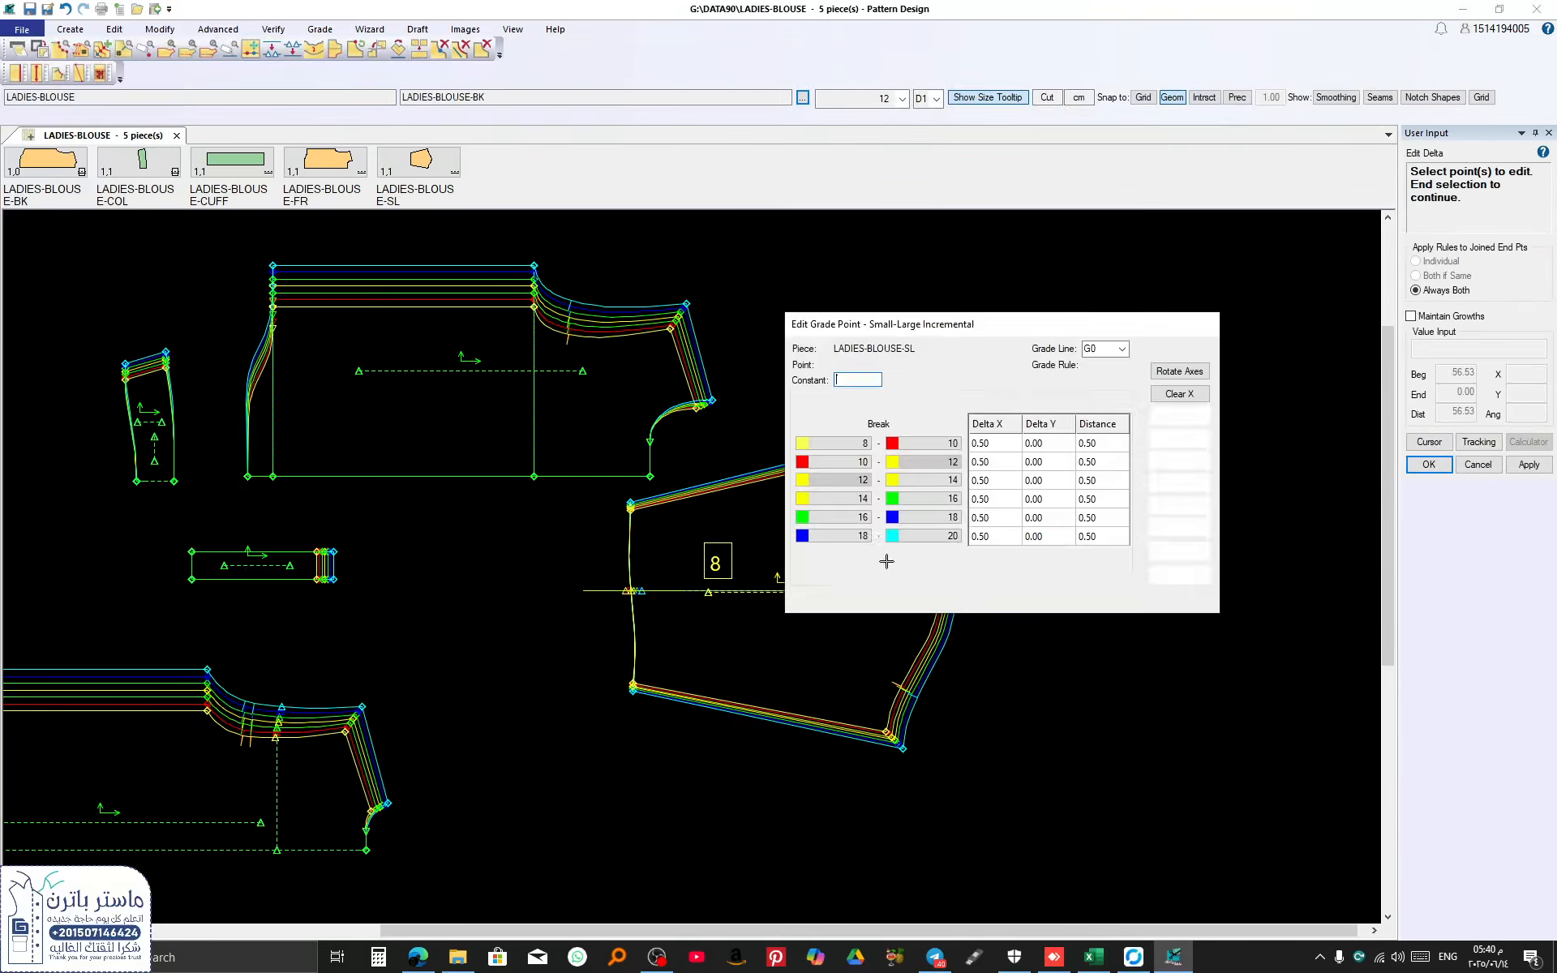
{"action": "left_click", "coordinate": [1180, 393]}
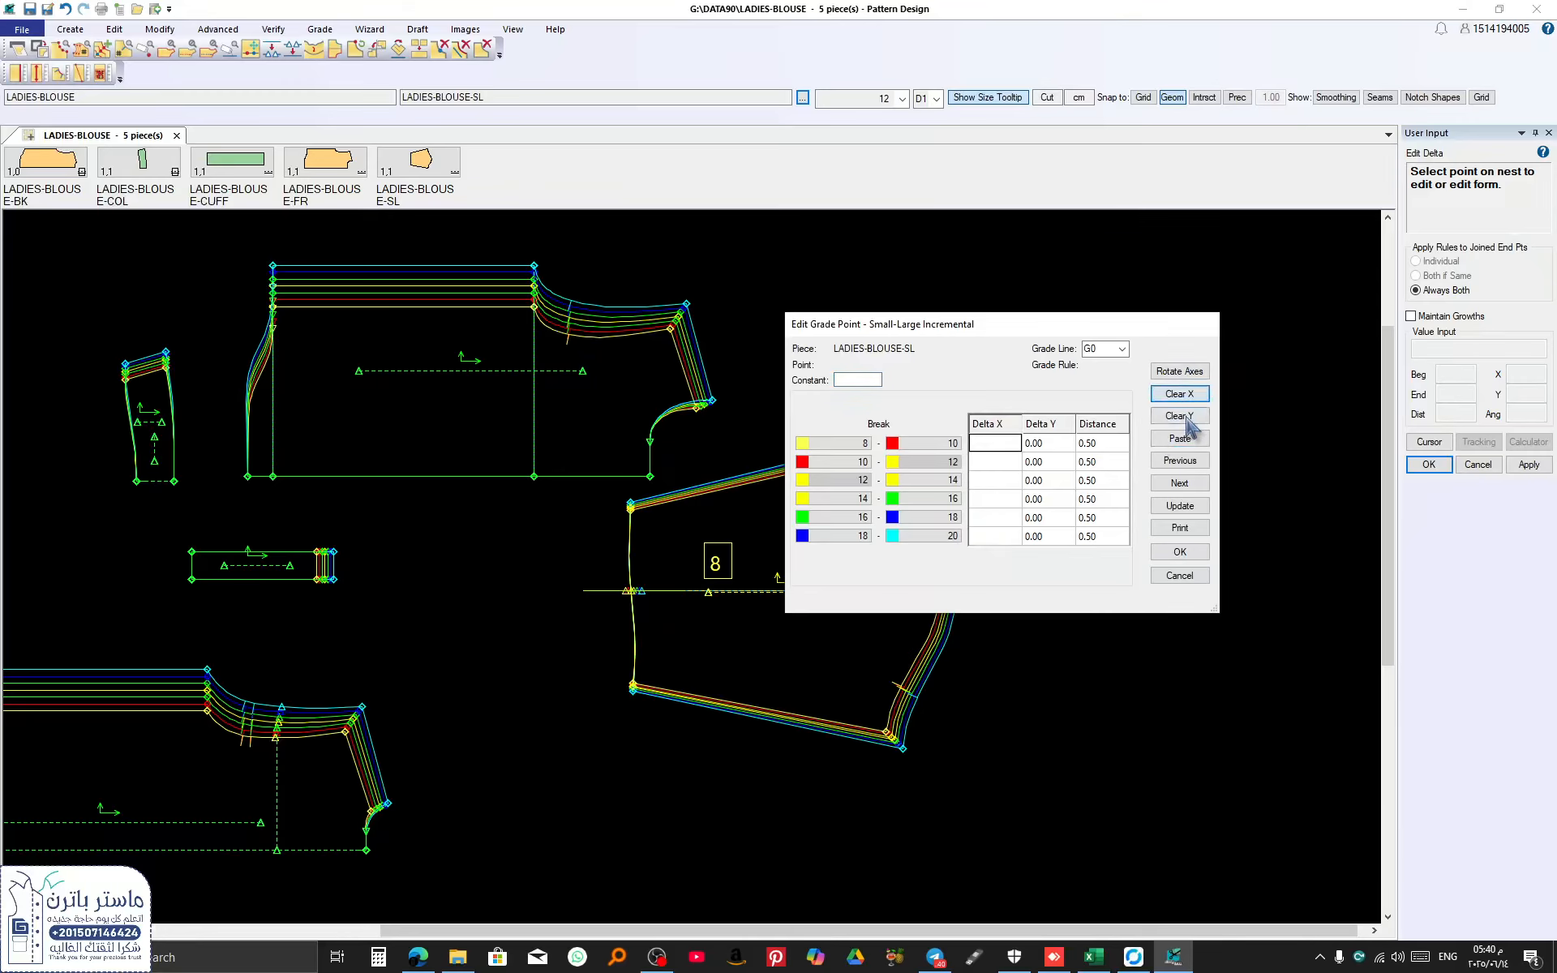
{"action": "left_click", "coordinate": [1180, 415]}
{"action": "left_click", "coordinate": [1179, 505]}
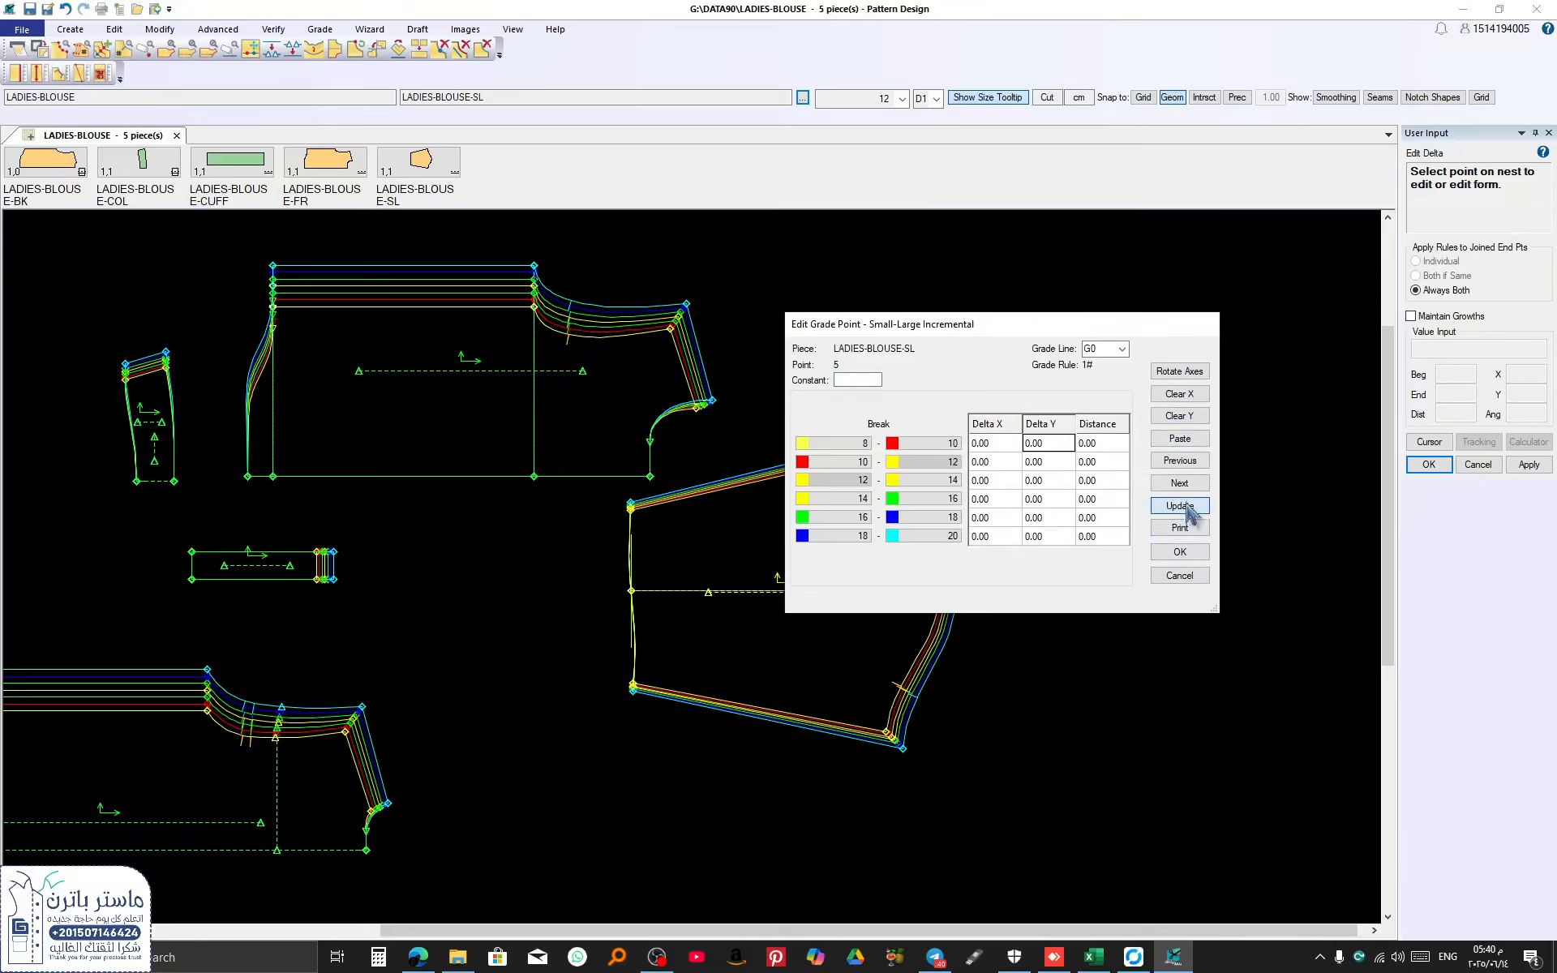
{"action": "left_click", "coordinate": [1180, 551]}
{"action": "scroll", "coordinate": [215, 773], "scroll_direction": "up", "scroll_amount": 2}
{"action": "scroll", "coordinate": [215, 774], "scroll_direction": "up", "scroll_amount": 3}
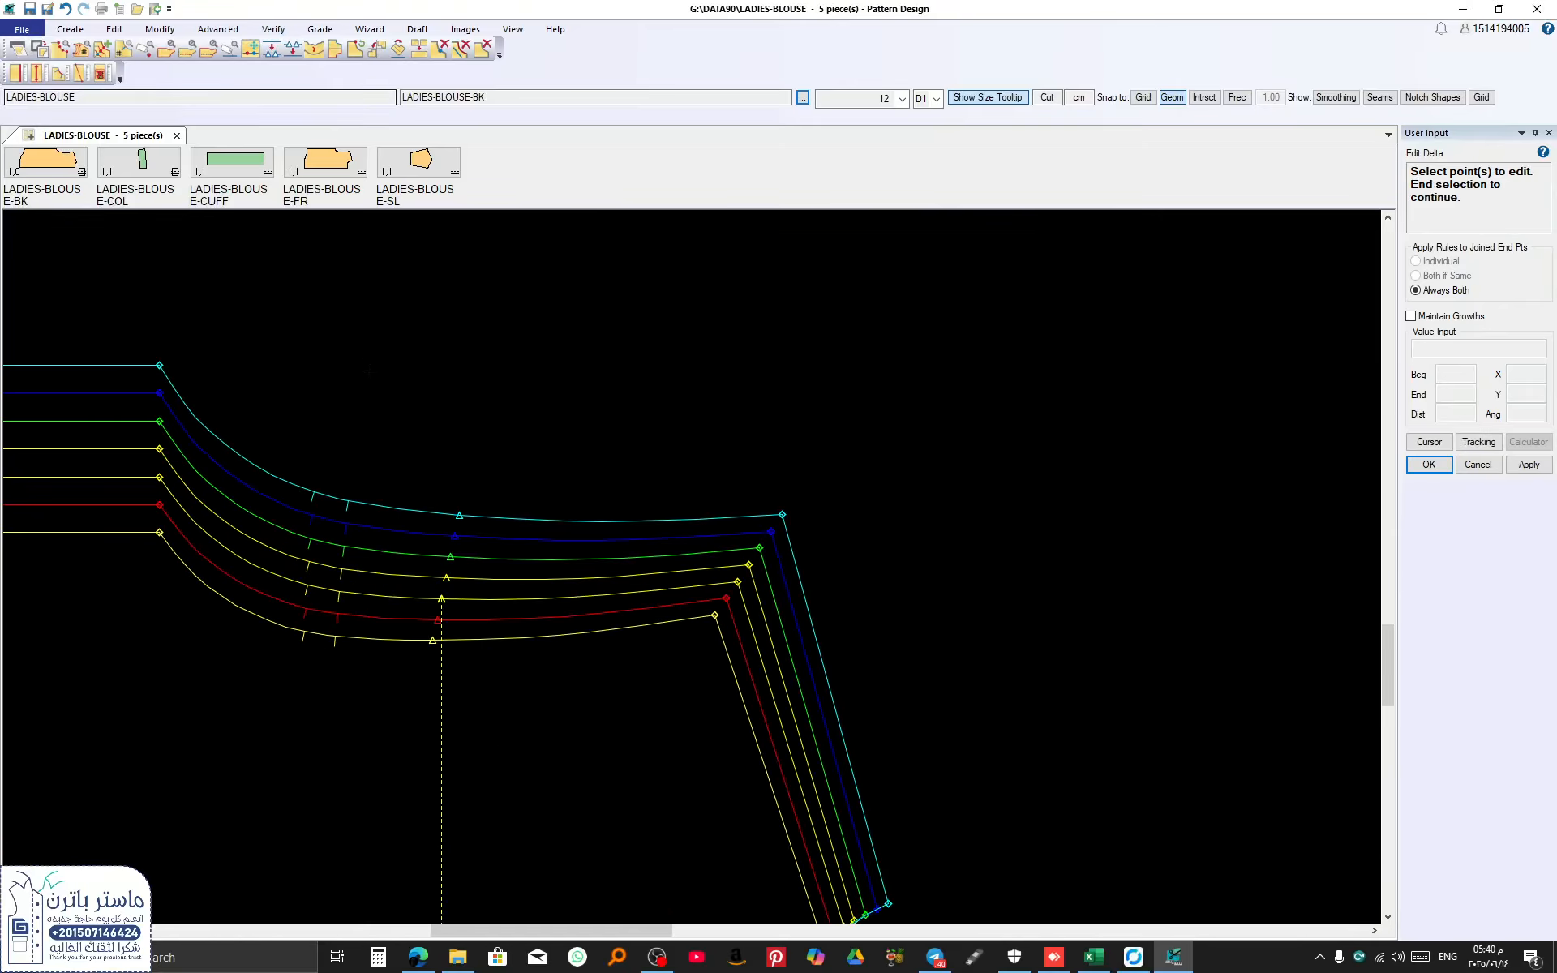
{"action": "left_click", "coordinate": [320, 29]}
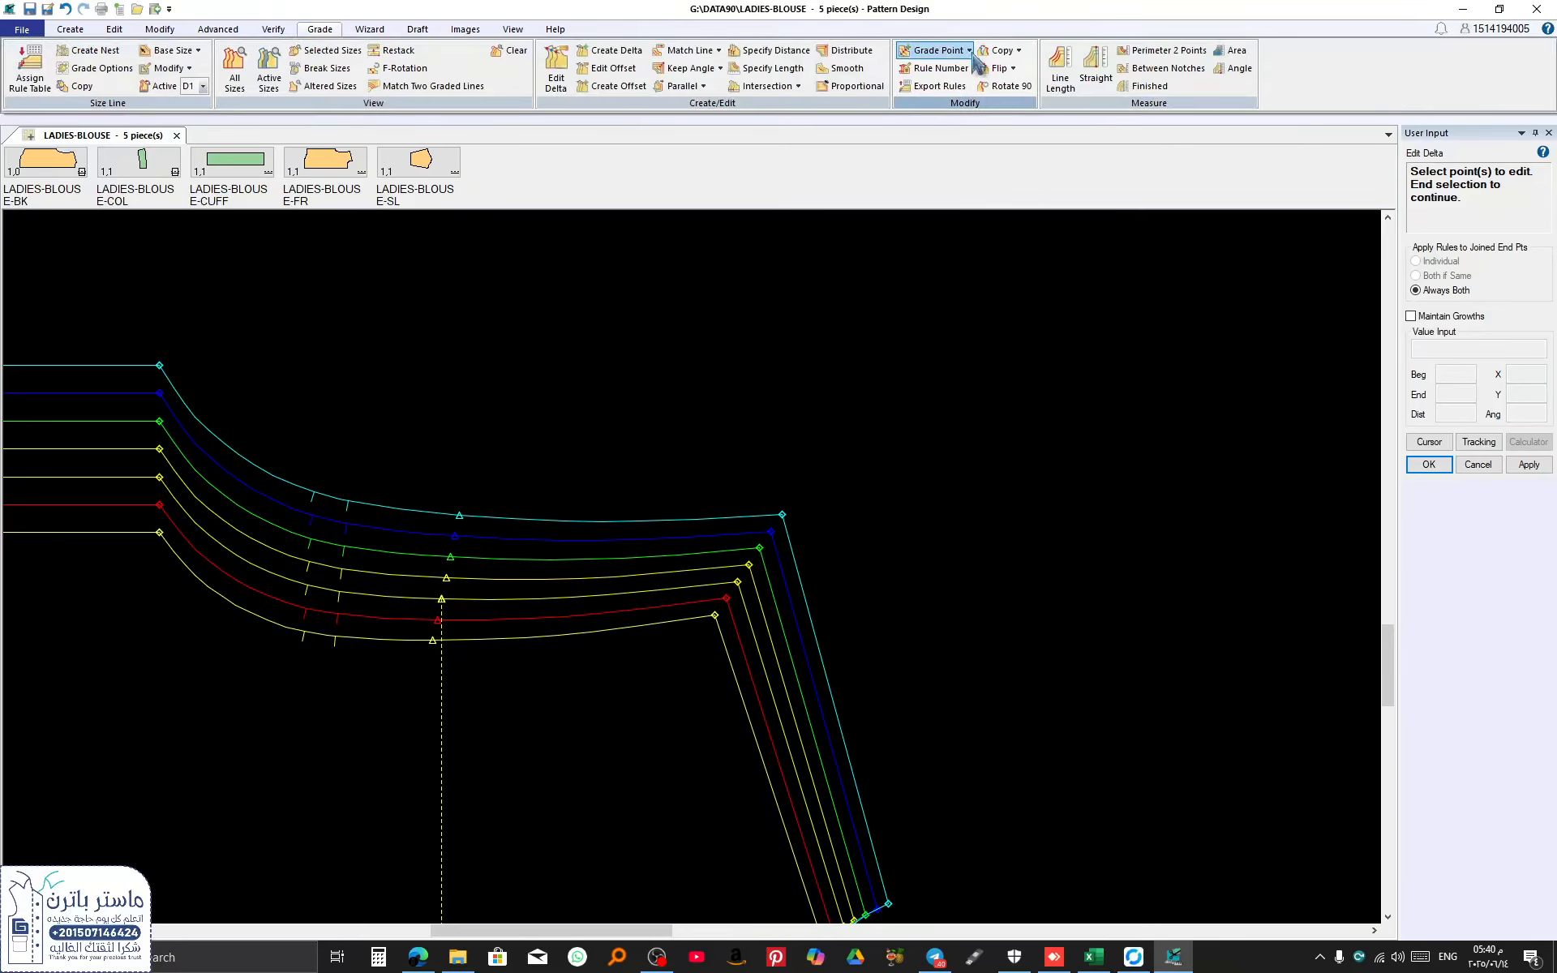
{"action": "left_click", "coordinate": [1019, 51]}
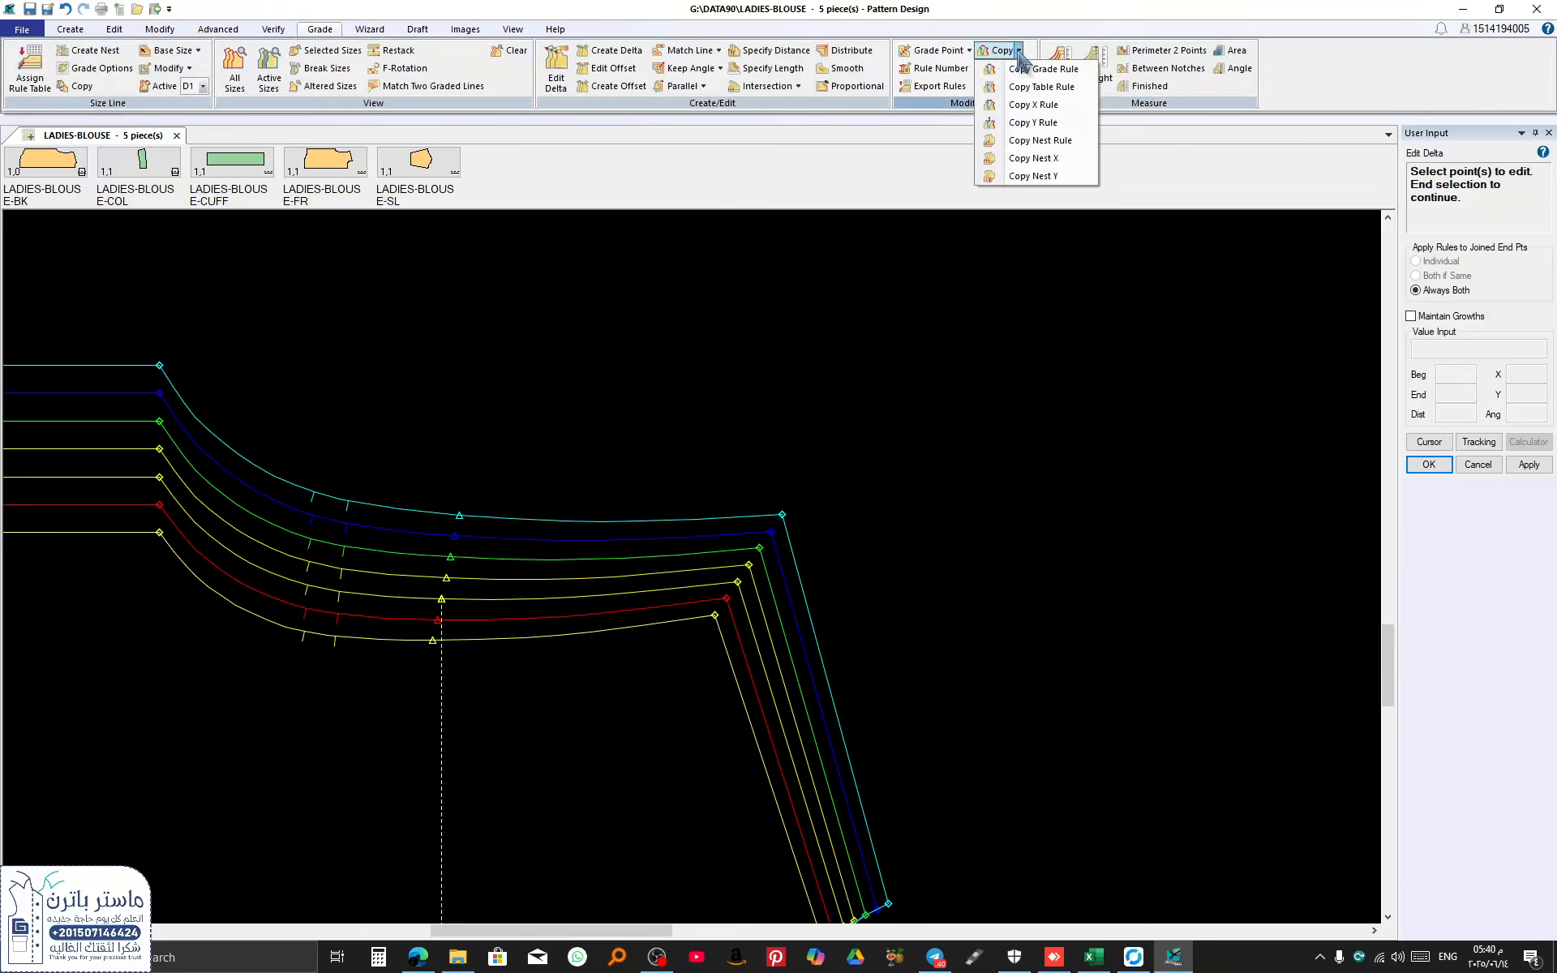
{"action": "left_click", "coordinate": [1033, 105]}
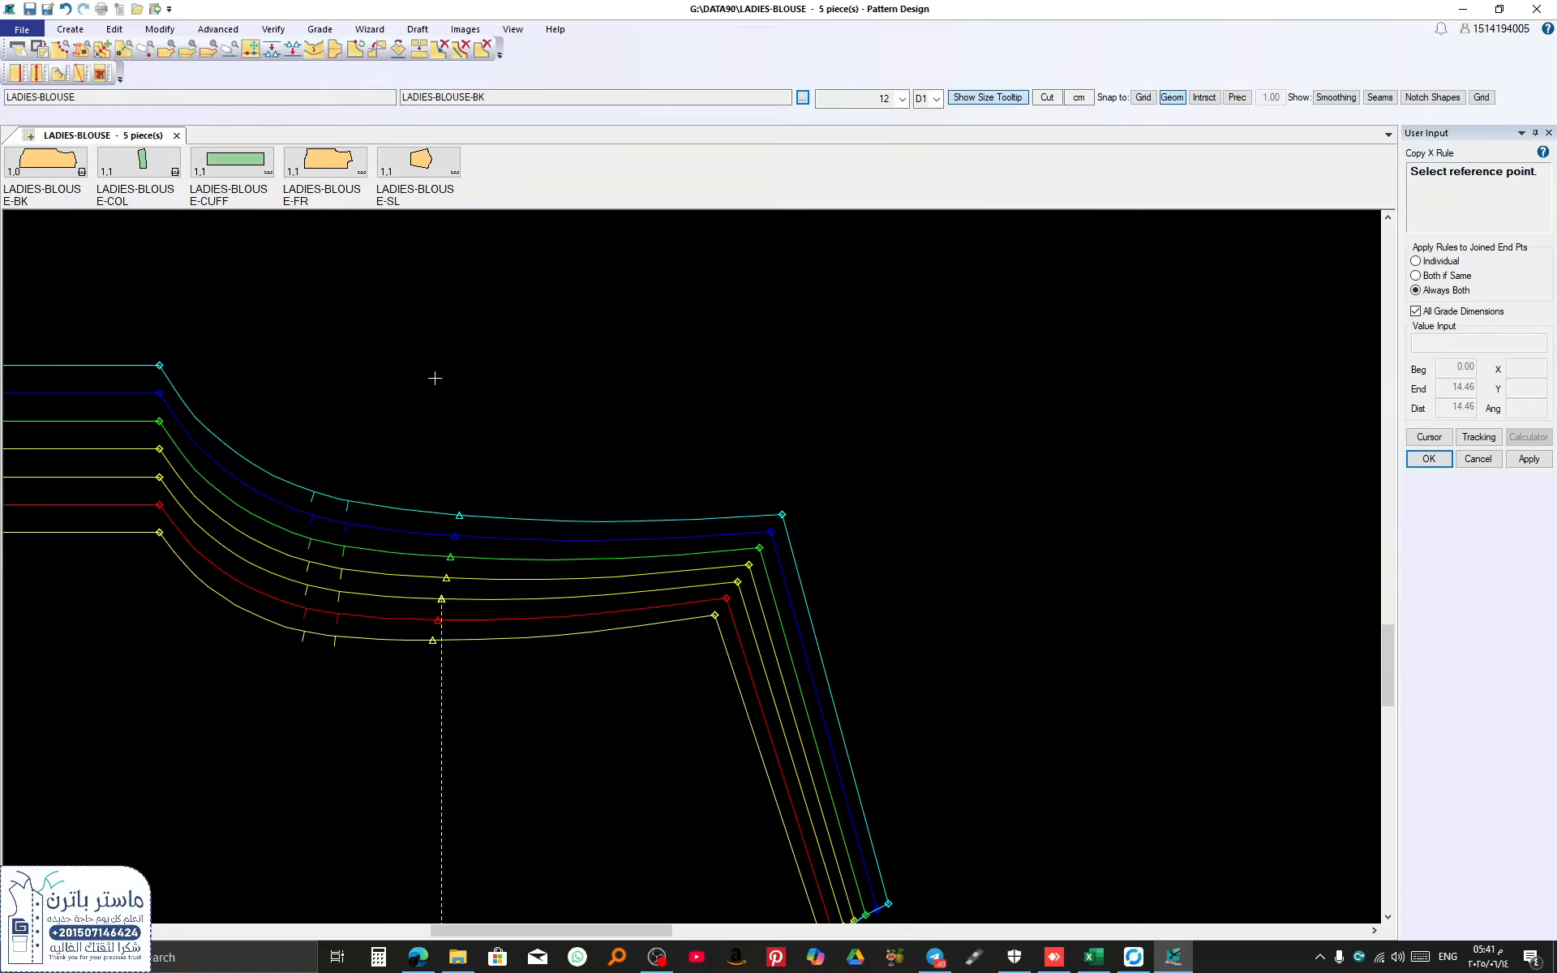
{"action": "scroll", "coordinate": [525, 339], "scroll_direction": "down", "scroll_amount": 5}
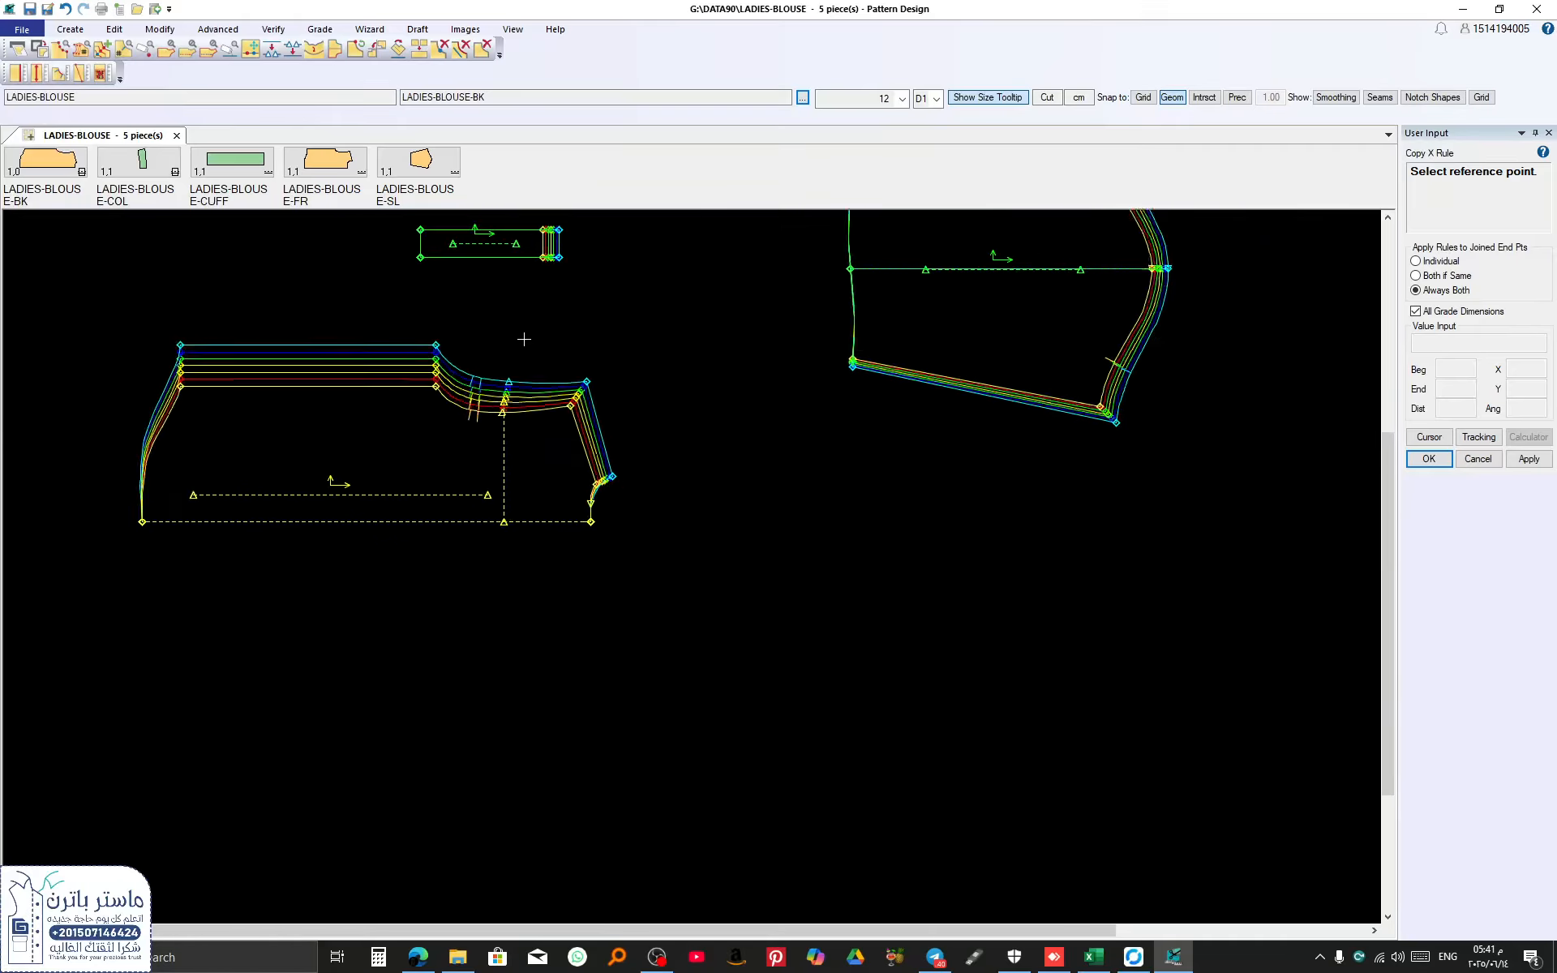
{"action": "scroll", "coordinate": [1331, 514], "scroll_direction": "up", "scroll_amount": 3}
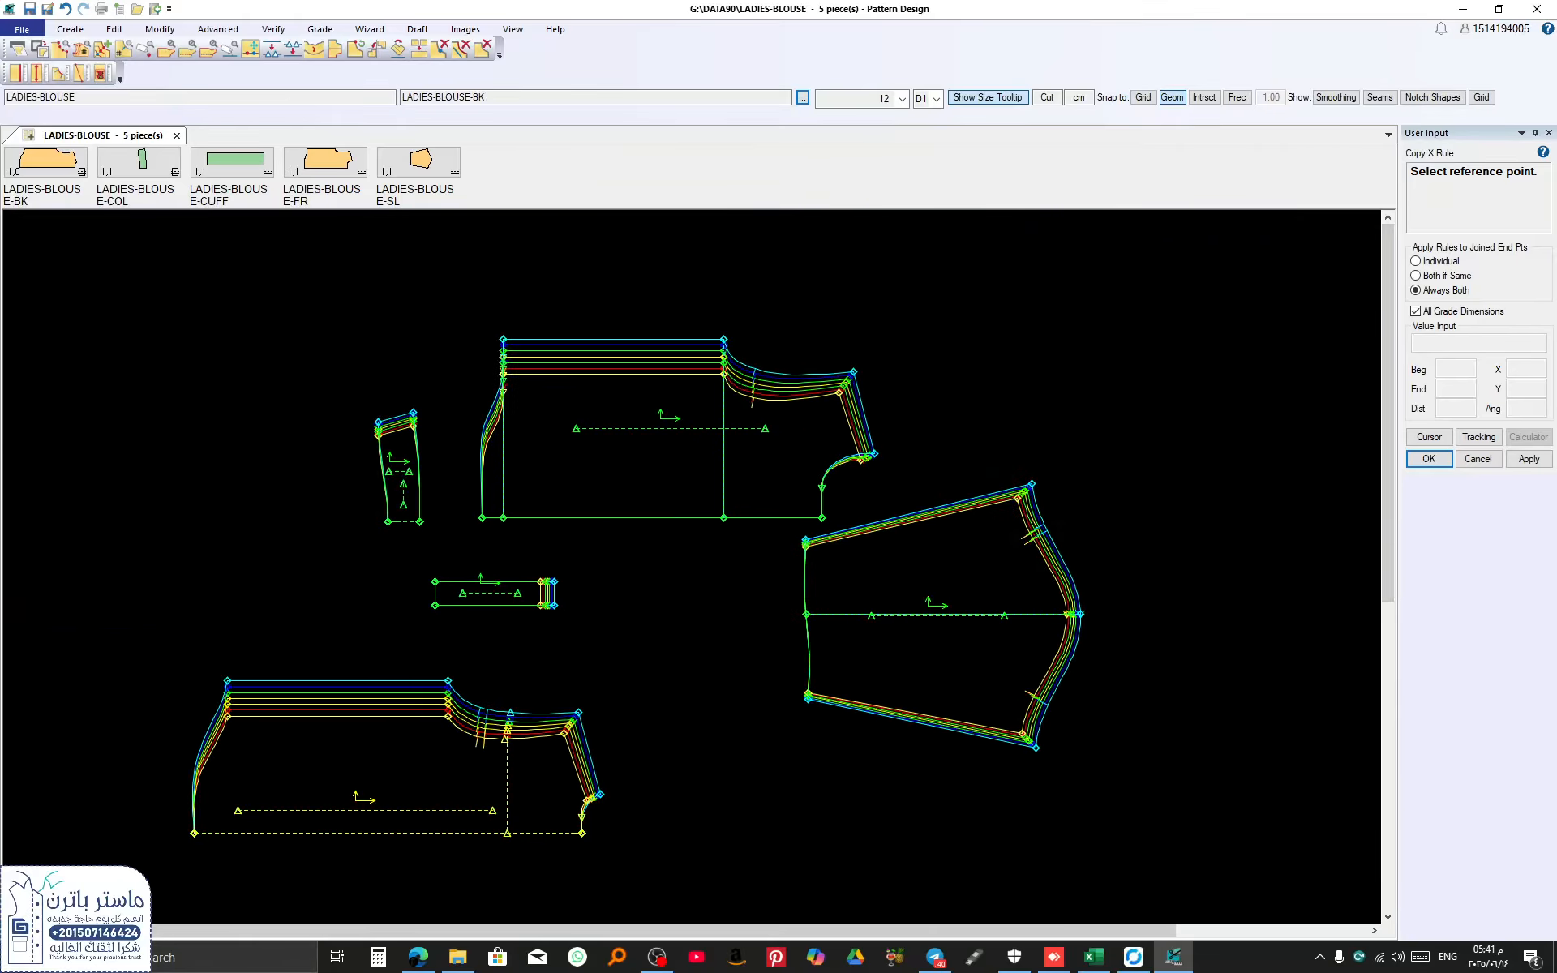
Step: Bring back the Points of Measurement chart and fill its sleeve length row by measuring the sleeve's horizontal internal line
{"action": "left_click", "coordinate": [75, 928]}
{"action": "left_click_drag", "start_coordinate": [755, 367], "coordinate": [184, 258]}
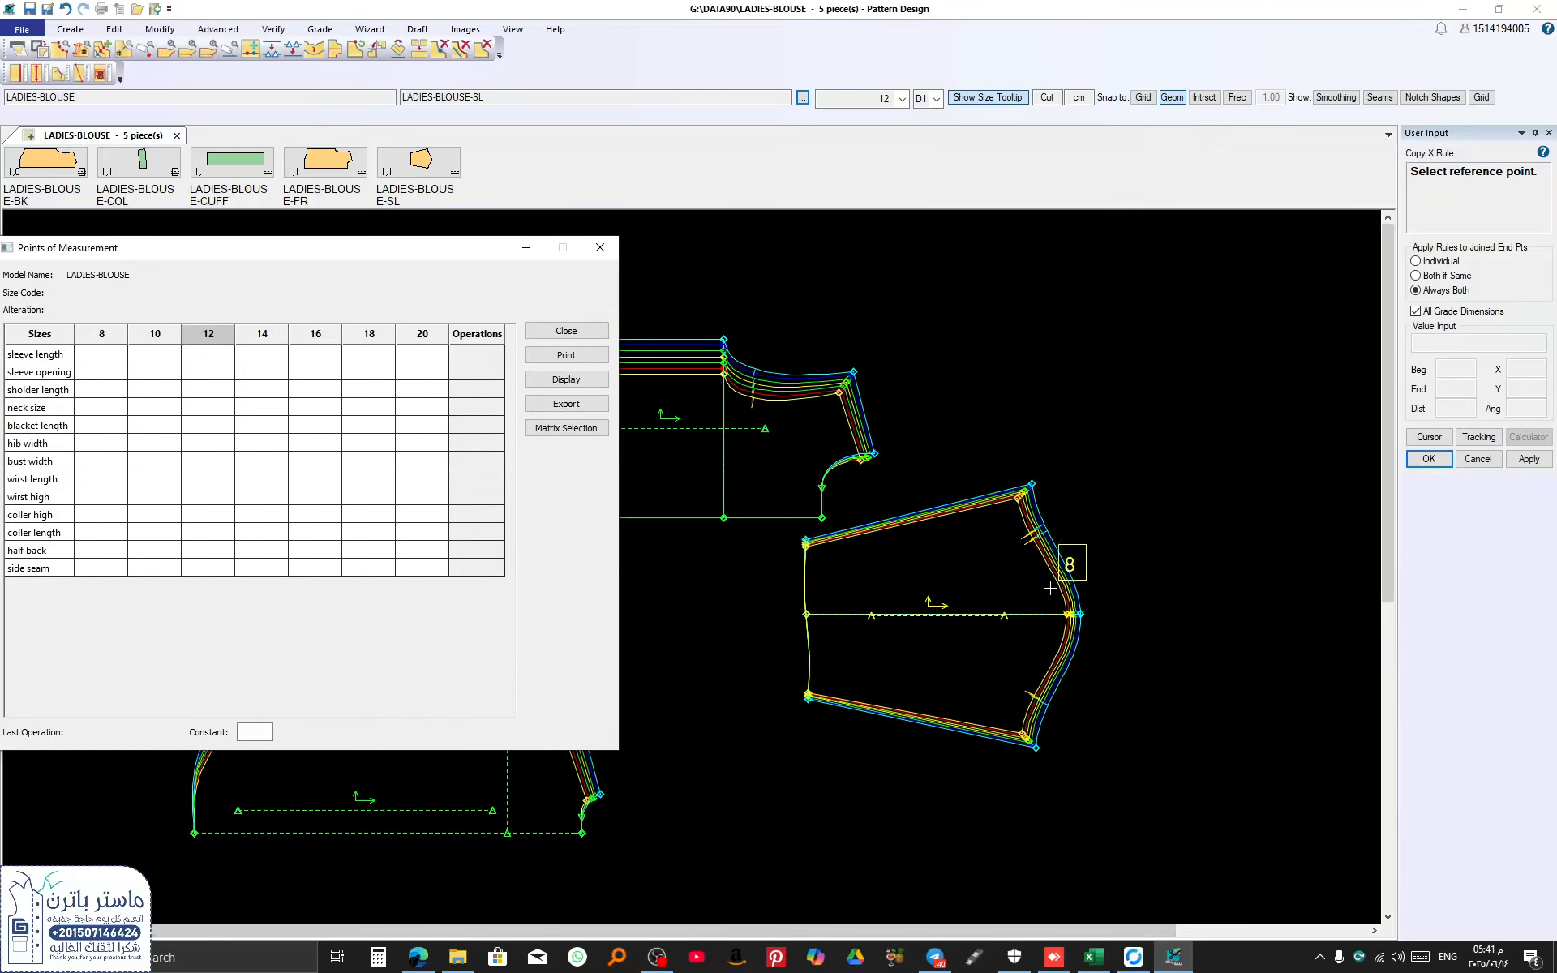
{"action": "left_click", "coordinate": [52, 360]}
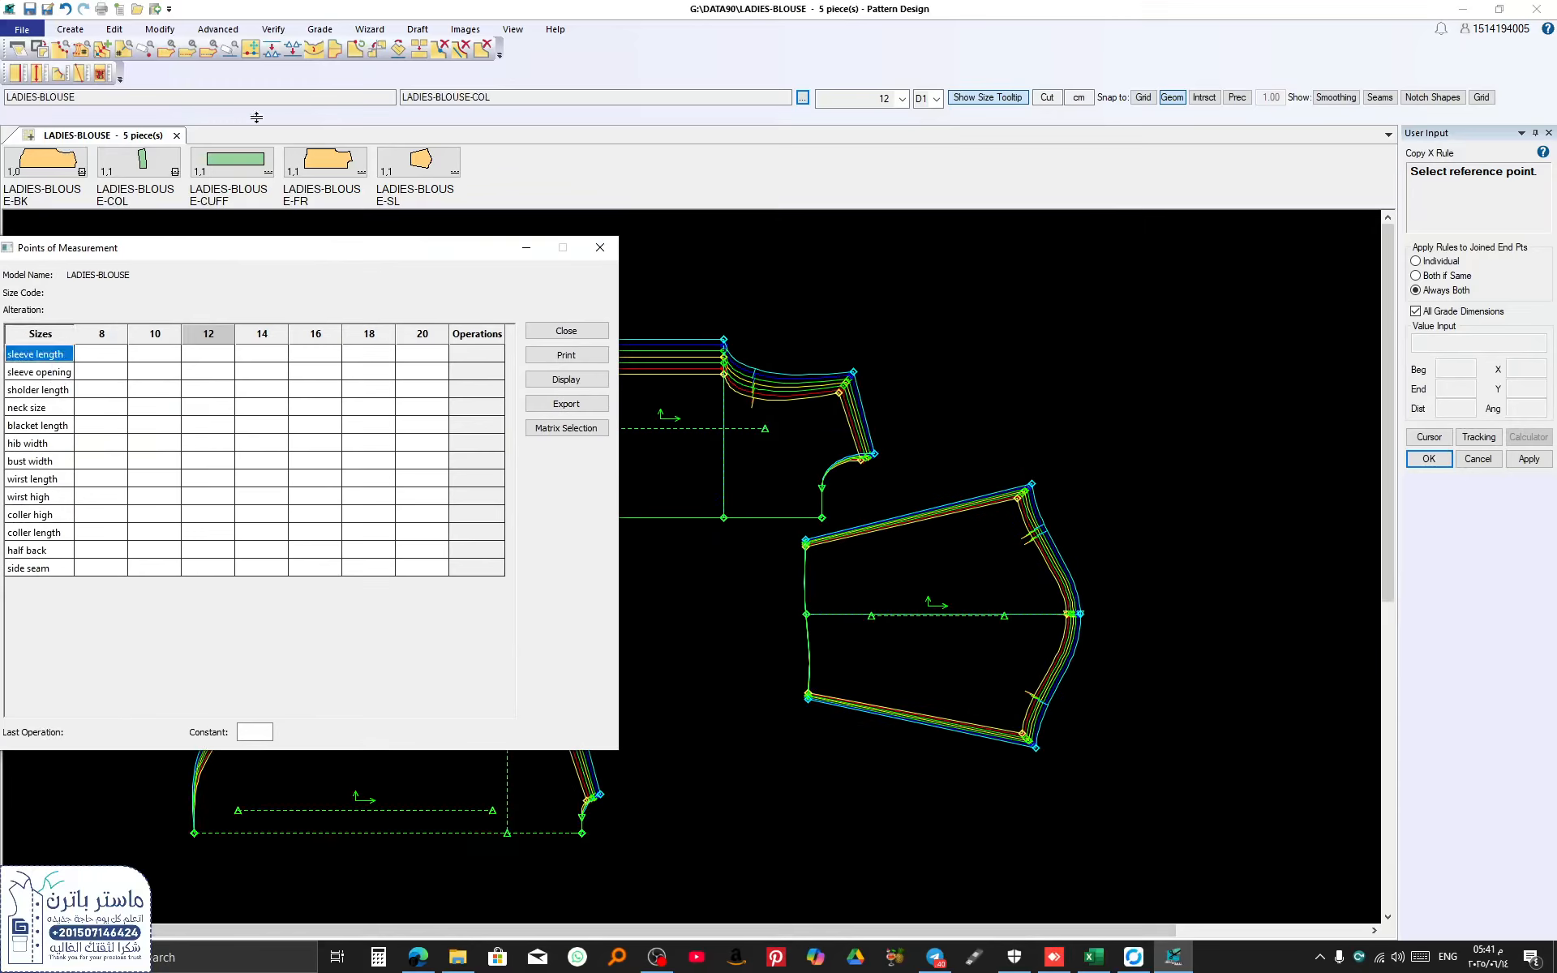
{"action": "left_click", "coordinate": [272, 30]}
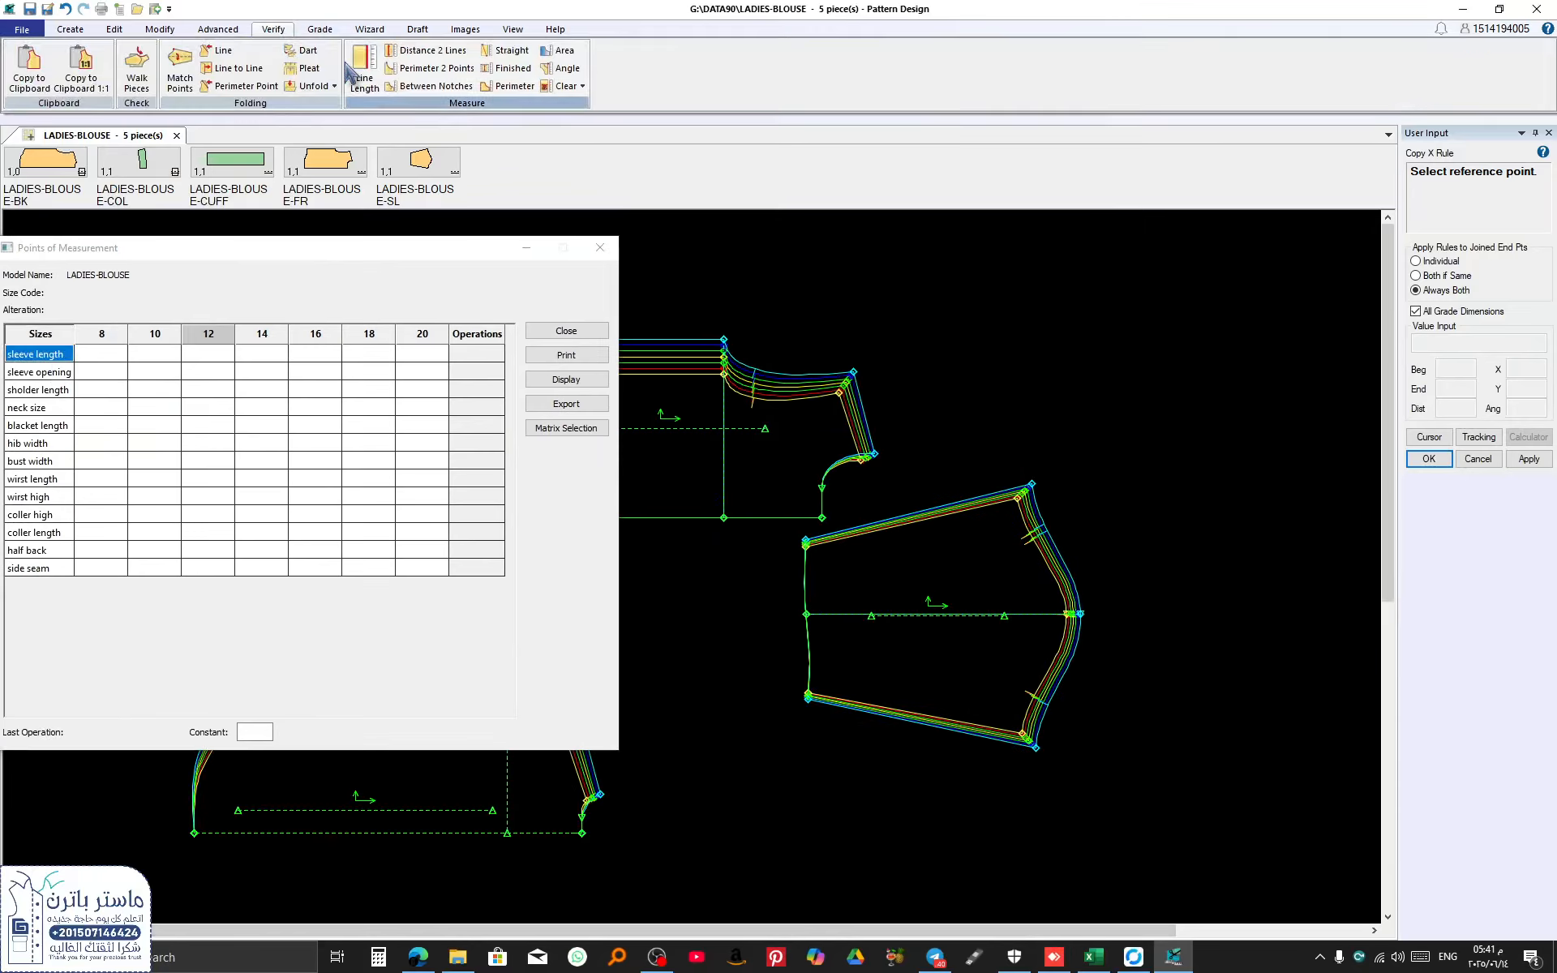
{"action": "left_click", "coordinate": [363, 79]}
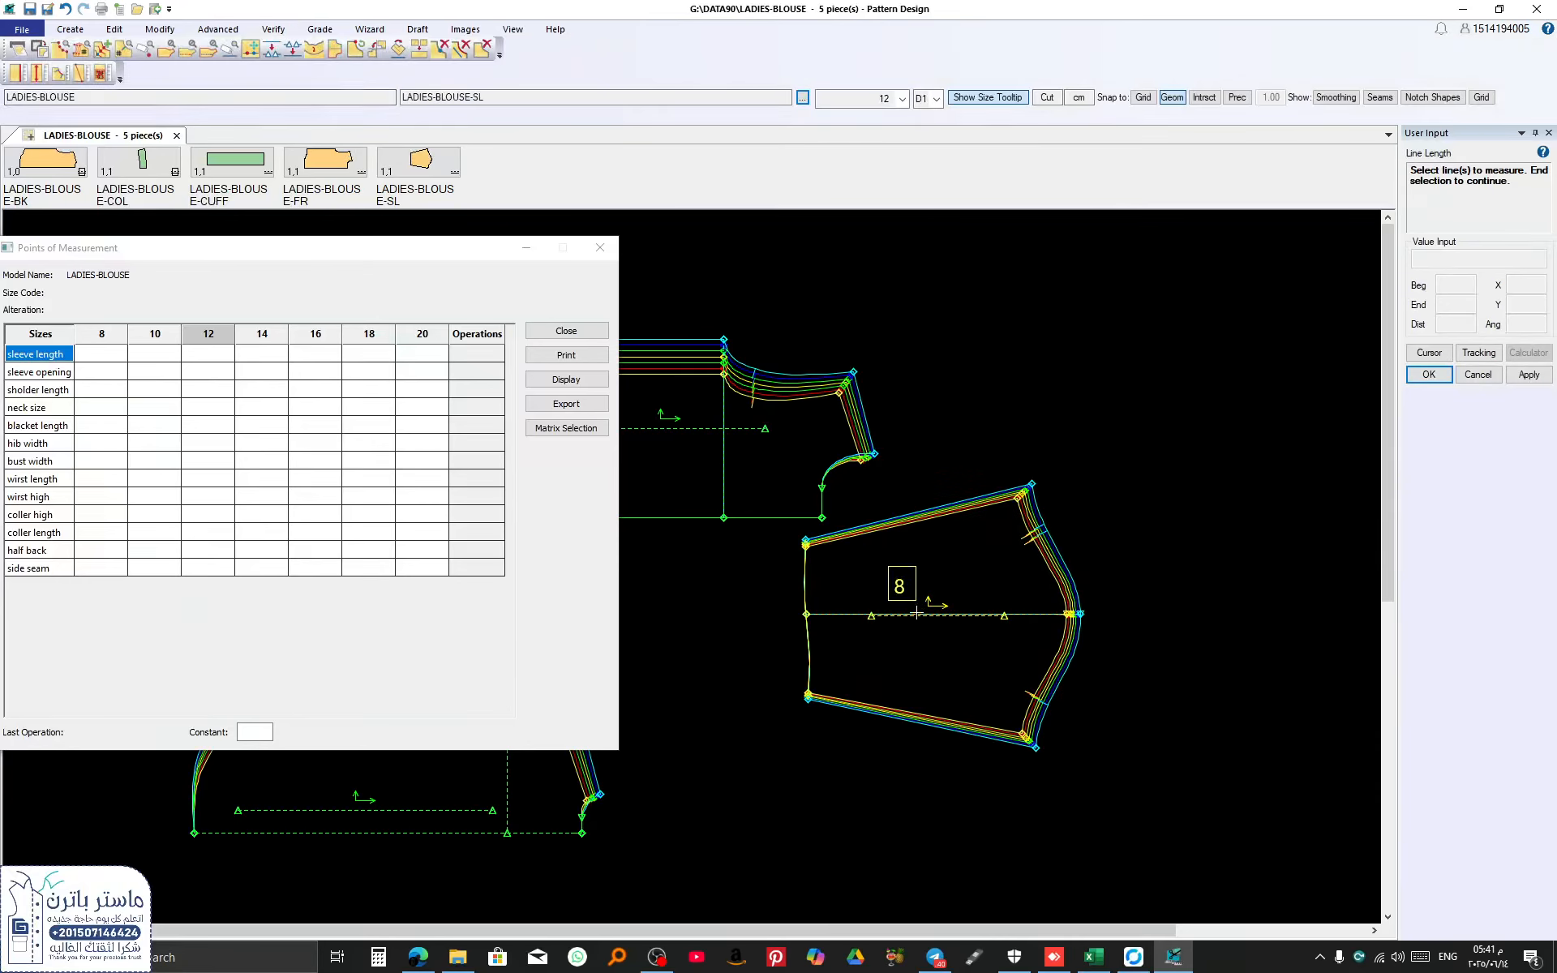
{"action": "left_click", "coordinate": [862, 614]}
{"action": "right_click", "coordinate": [862, 624]}
{"action": "left_click", "coordinate": [845, 623]}
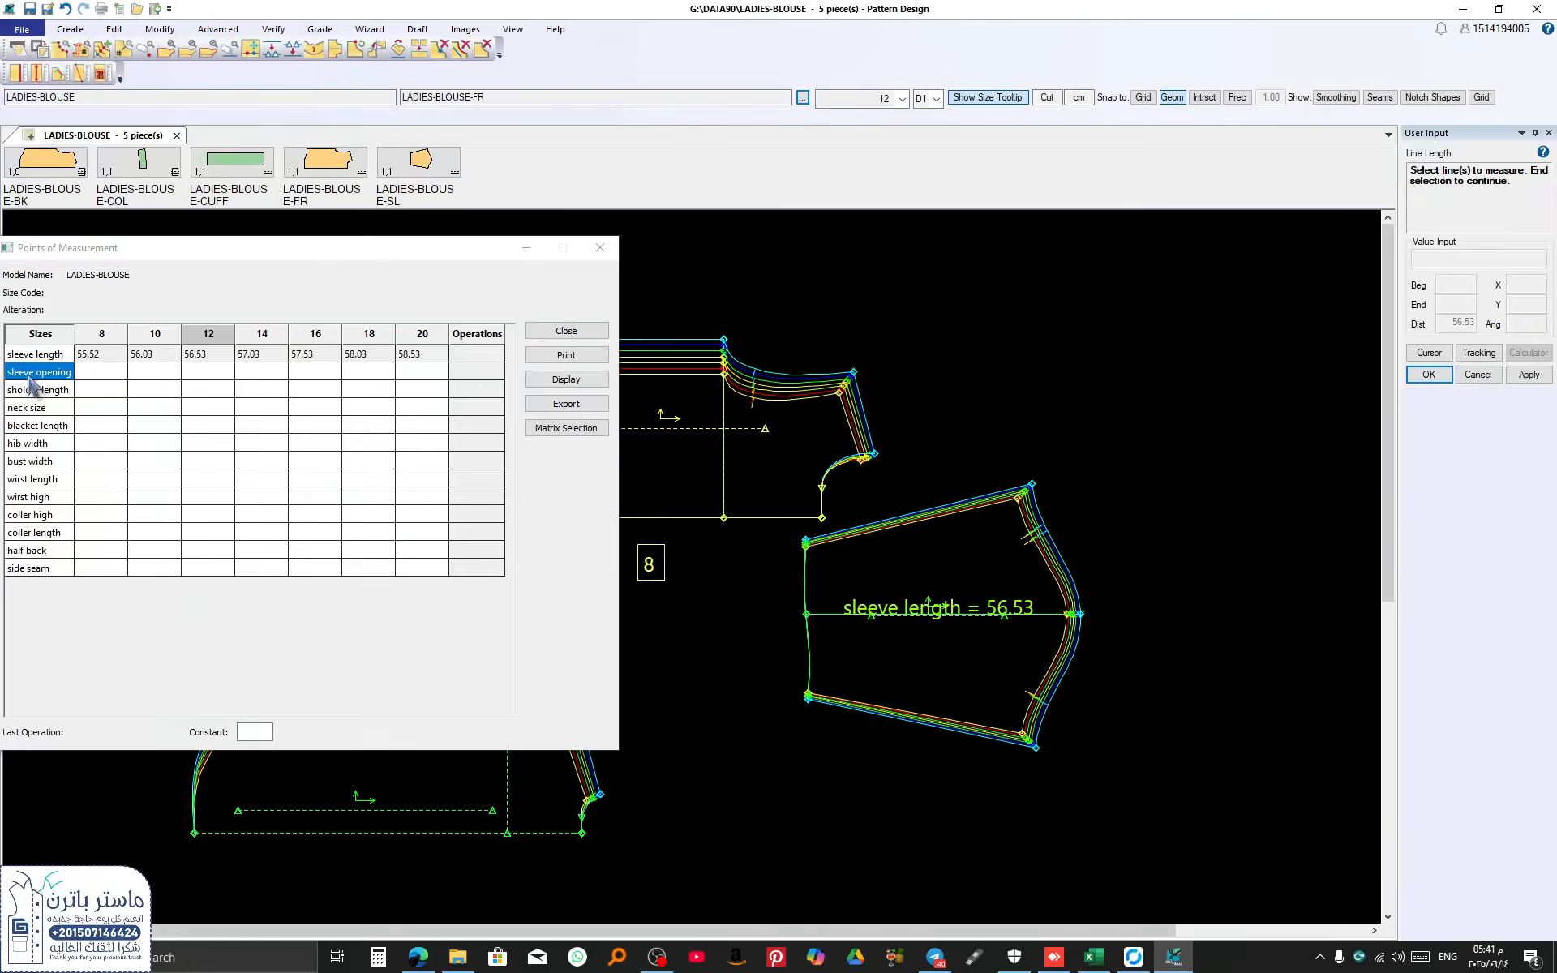
Step: Fill the sleeve opening and sholder length rows by measuring the sleeve's opening edge and the front piece's shoulder line
{"action": "left_click", "coordinate": [804, 589]}
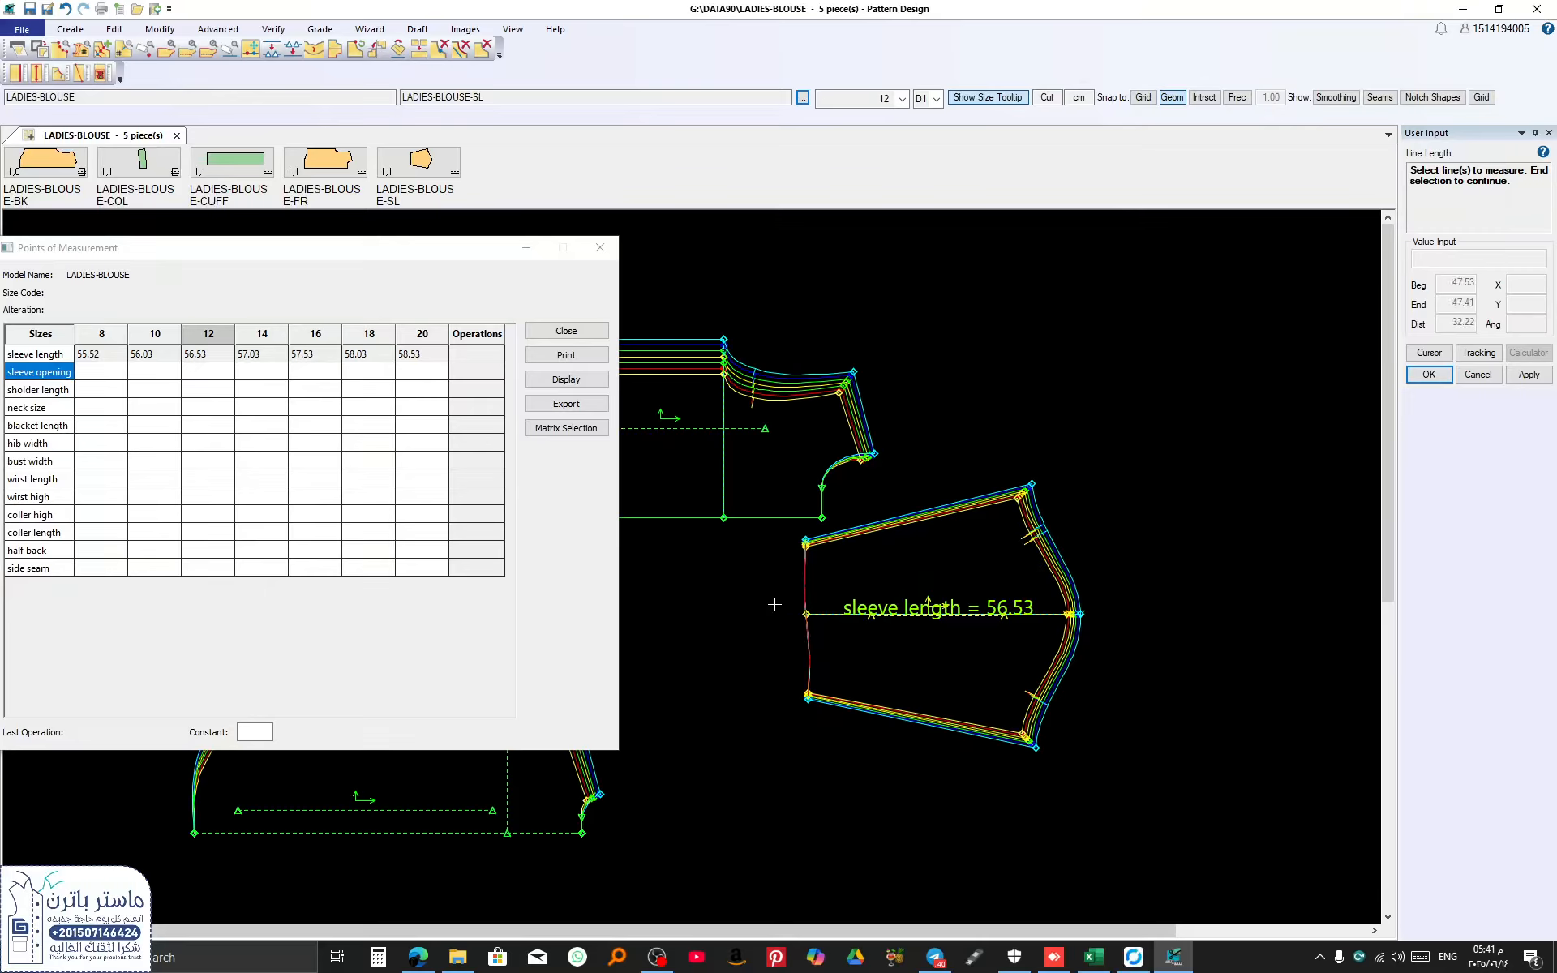
{"action": "right_click", "coordinate": [774, 604]}
{"action": "left_click", "coordinate": [755, 608]}
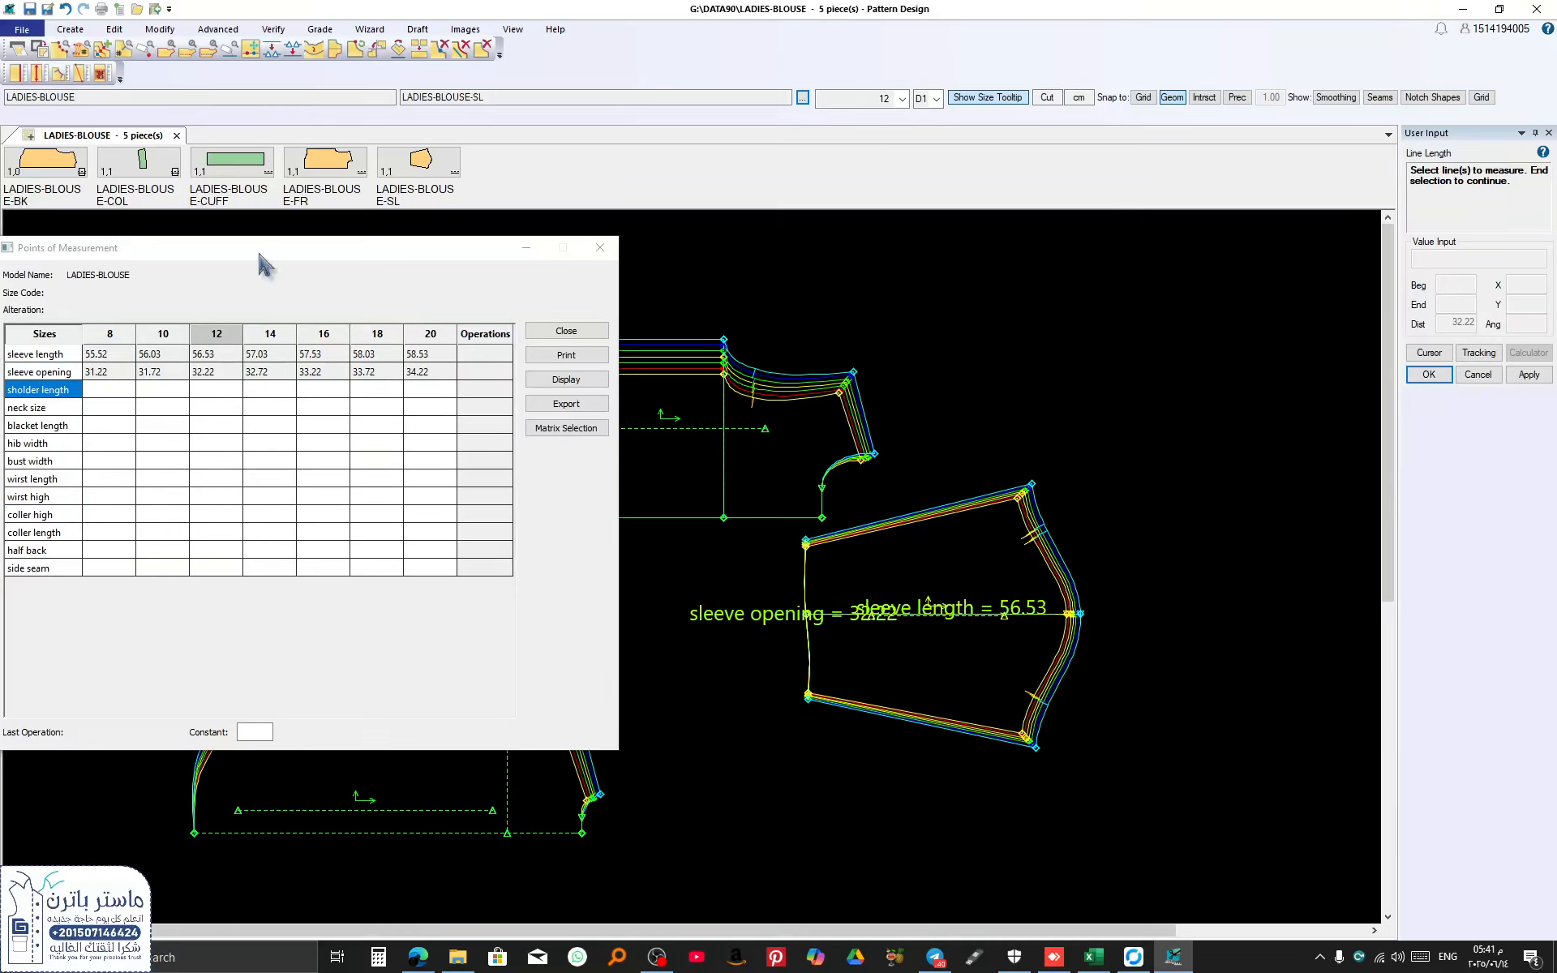
{"action": "left_click", "coordinate": [791, 388]}
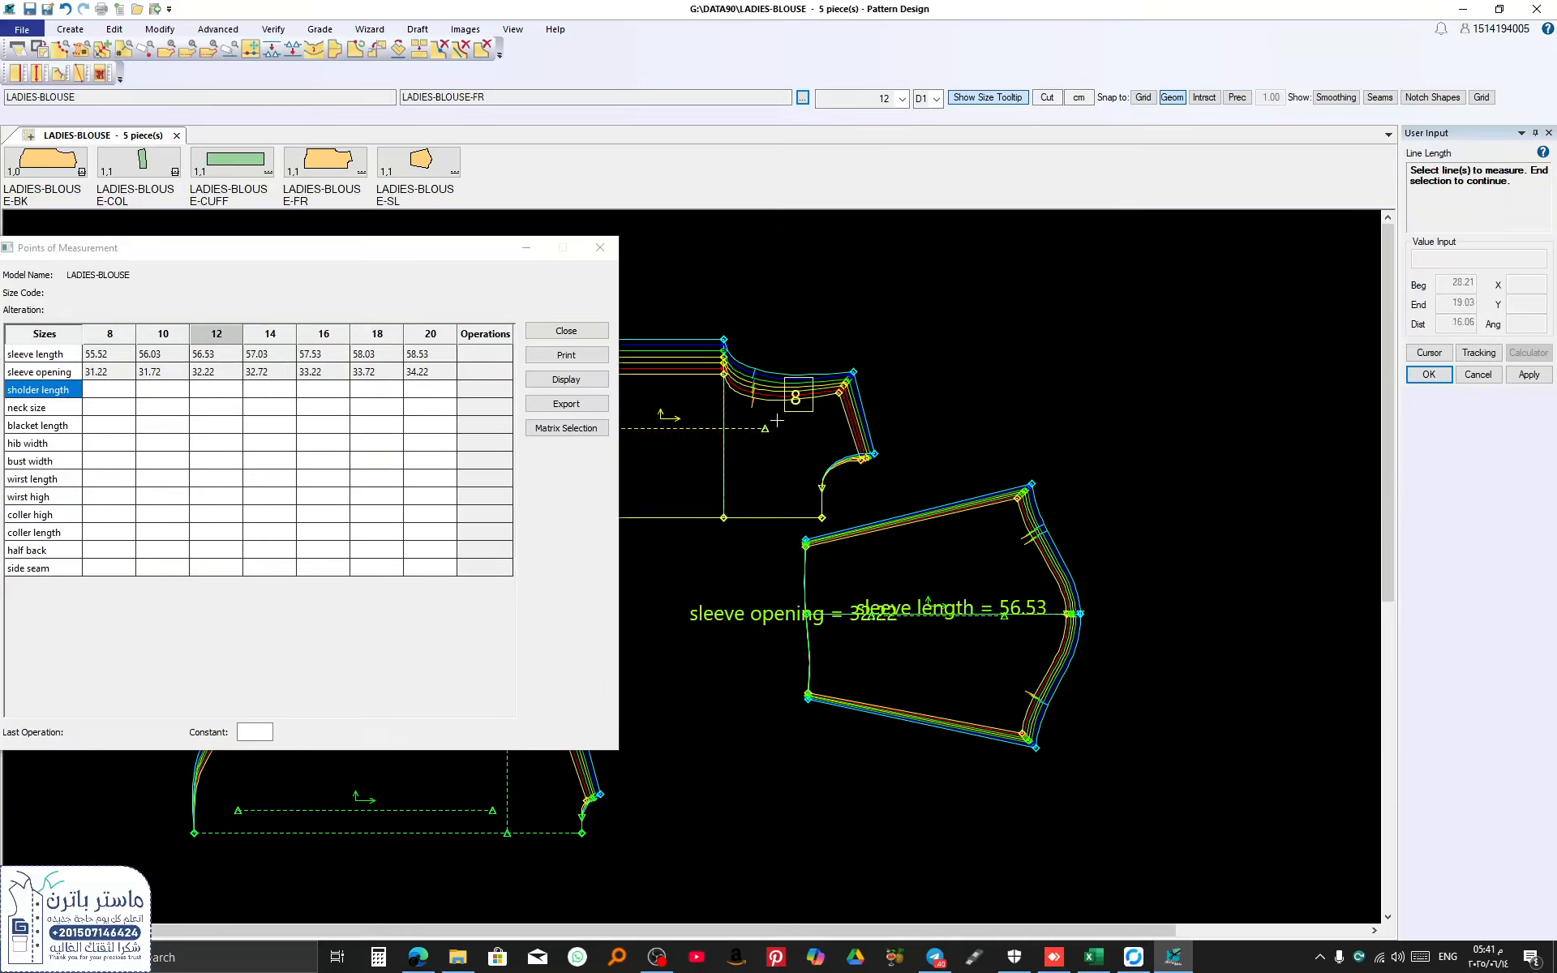
{"action": "right_click", "coordinate": [726, 413]}
{"action": "left_click", "coordinate": [750, 424]}
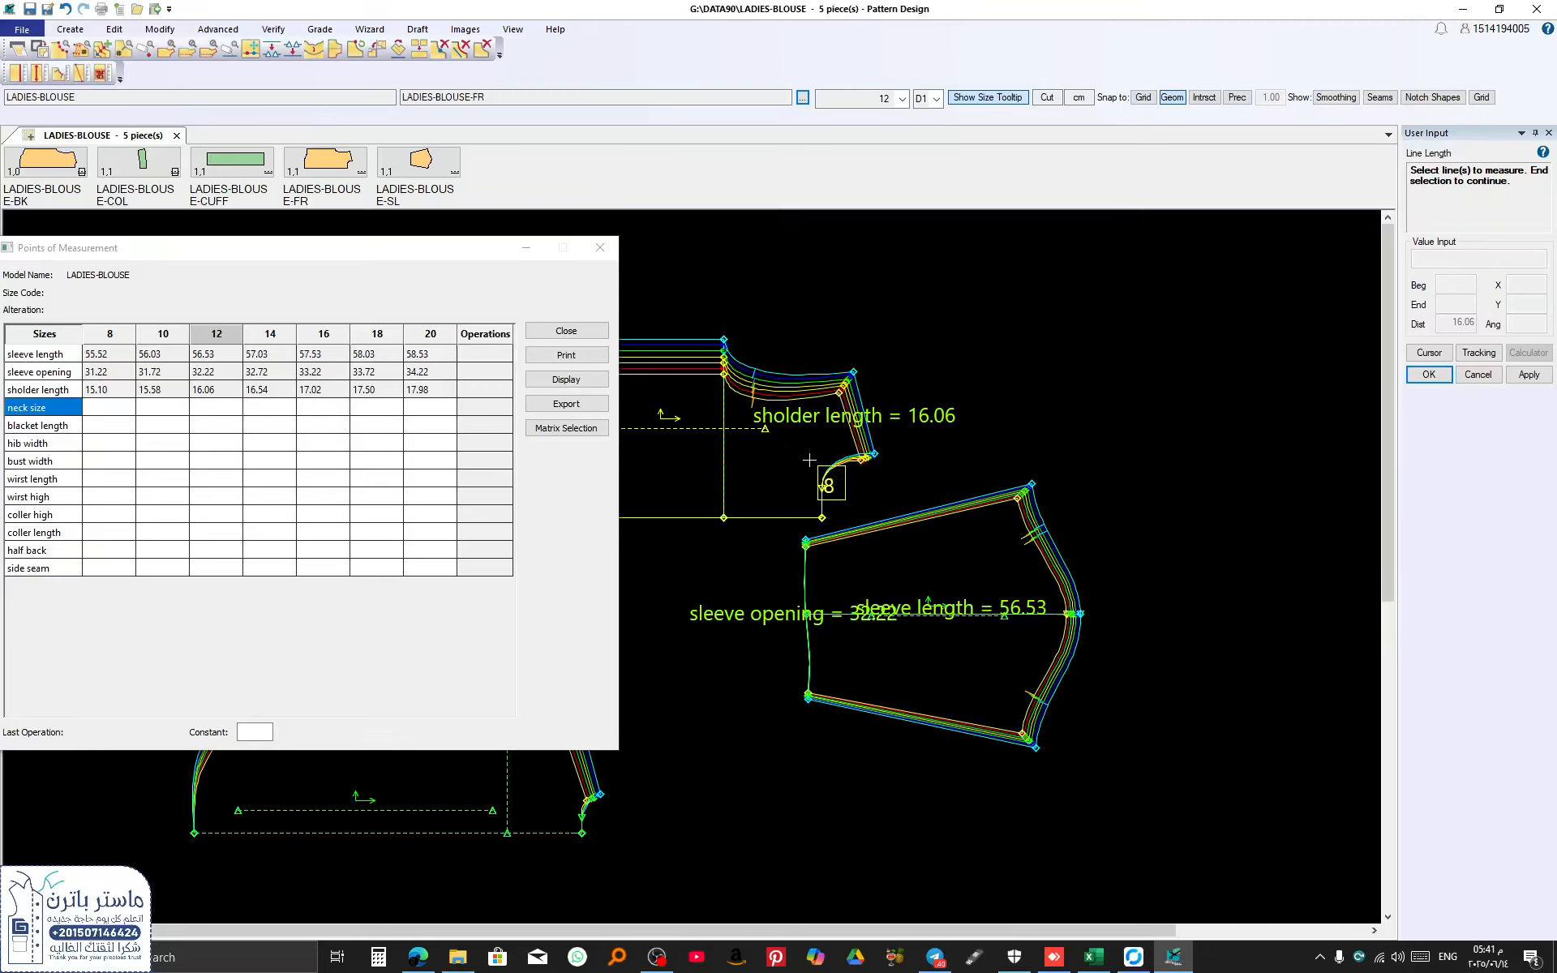
Step: Fill the neck size row by measuring the front and back necklines together, and double its values
{"action": "left_click", "coordinate": [842, 464]}
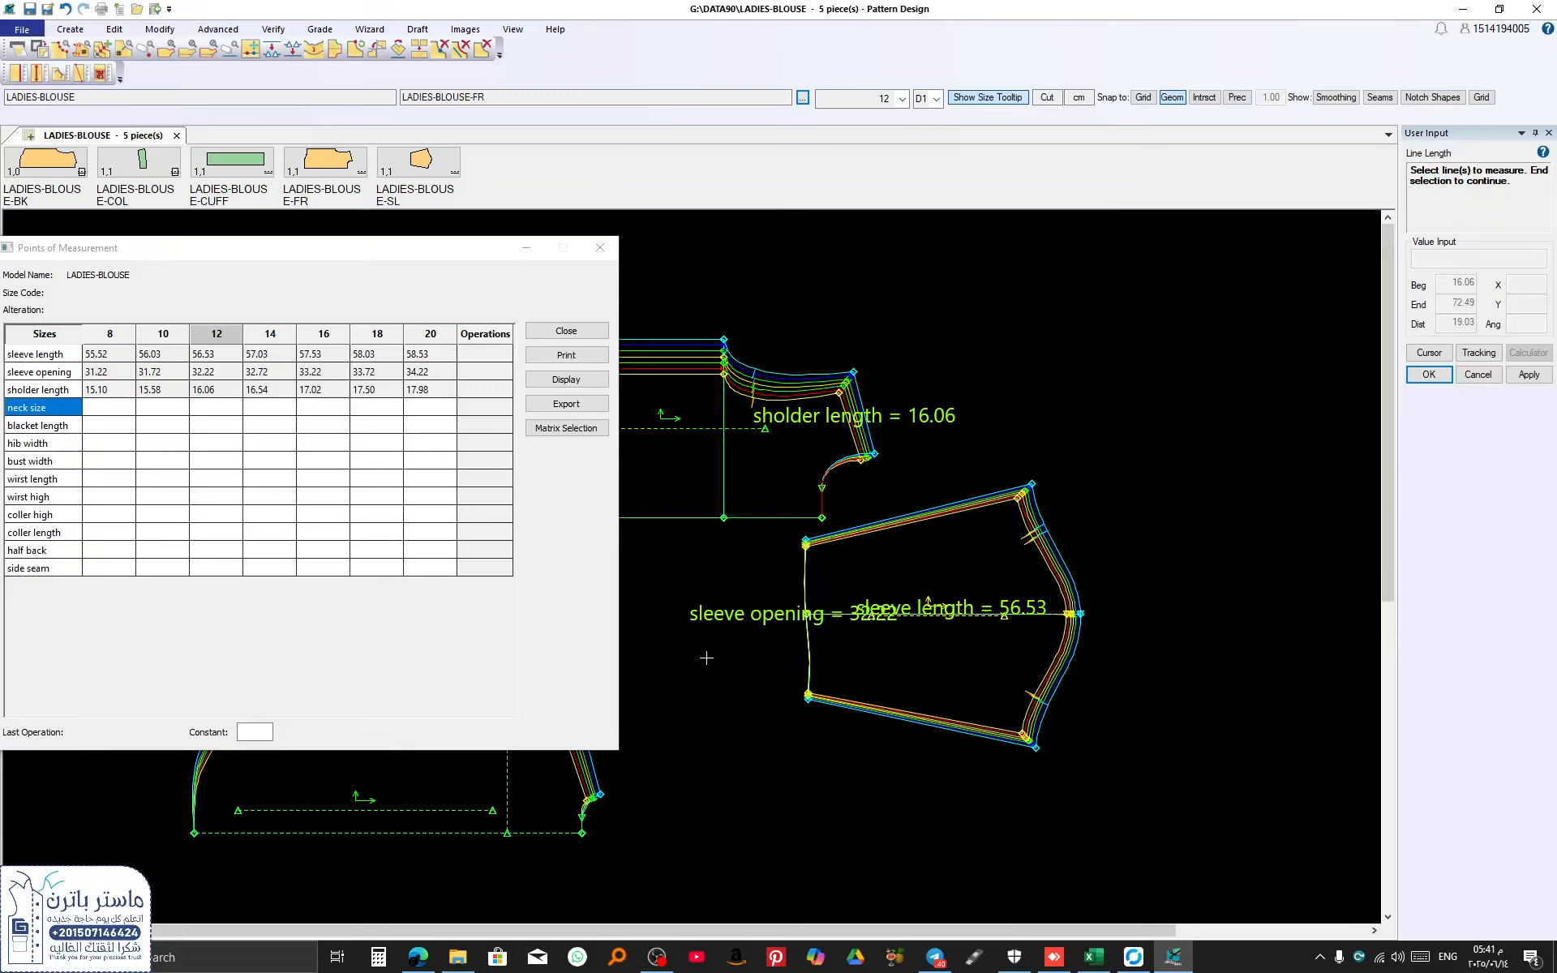
{"action": "left_click", "coordinate": [582, 817]}
{"action": "right_click", "coordinate": [632, 754]}
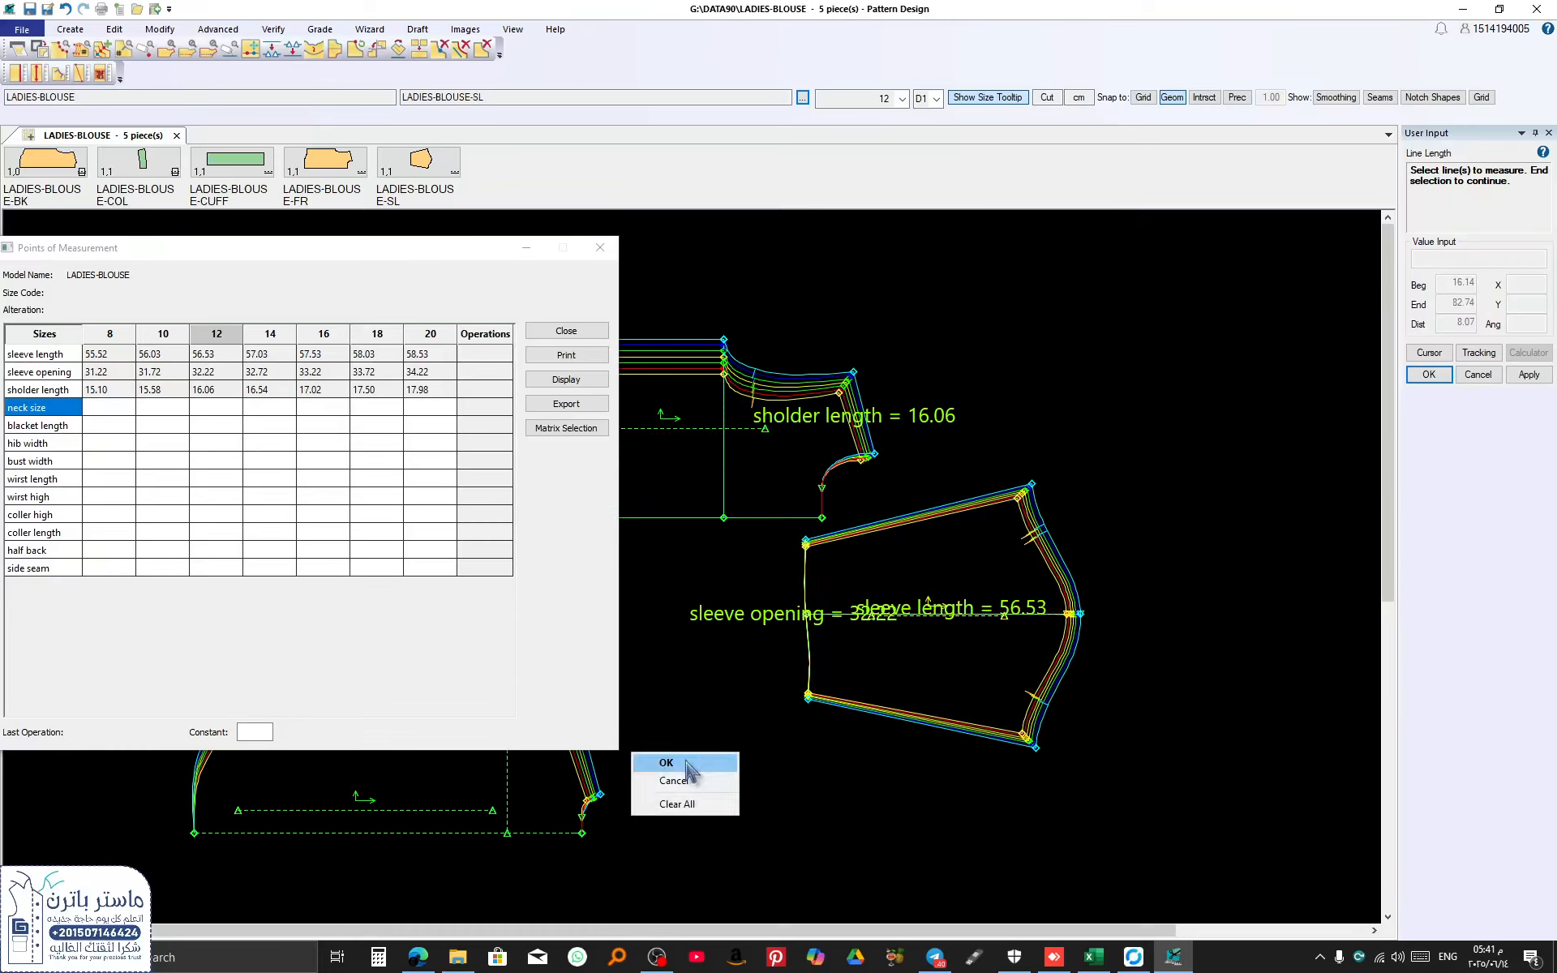
{"action": "left_click", "coordinate": [649, 762]}
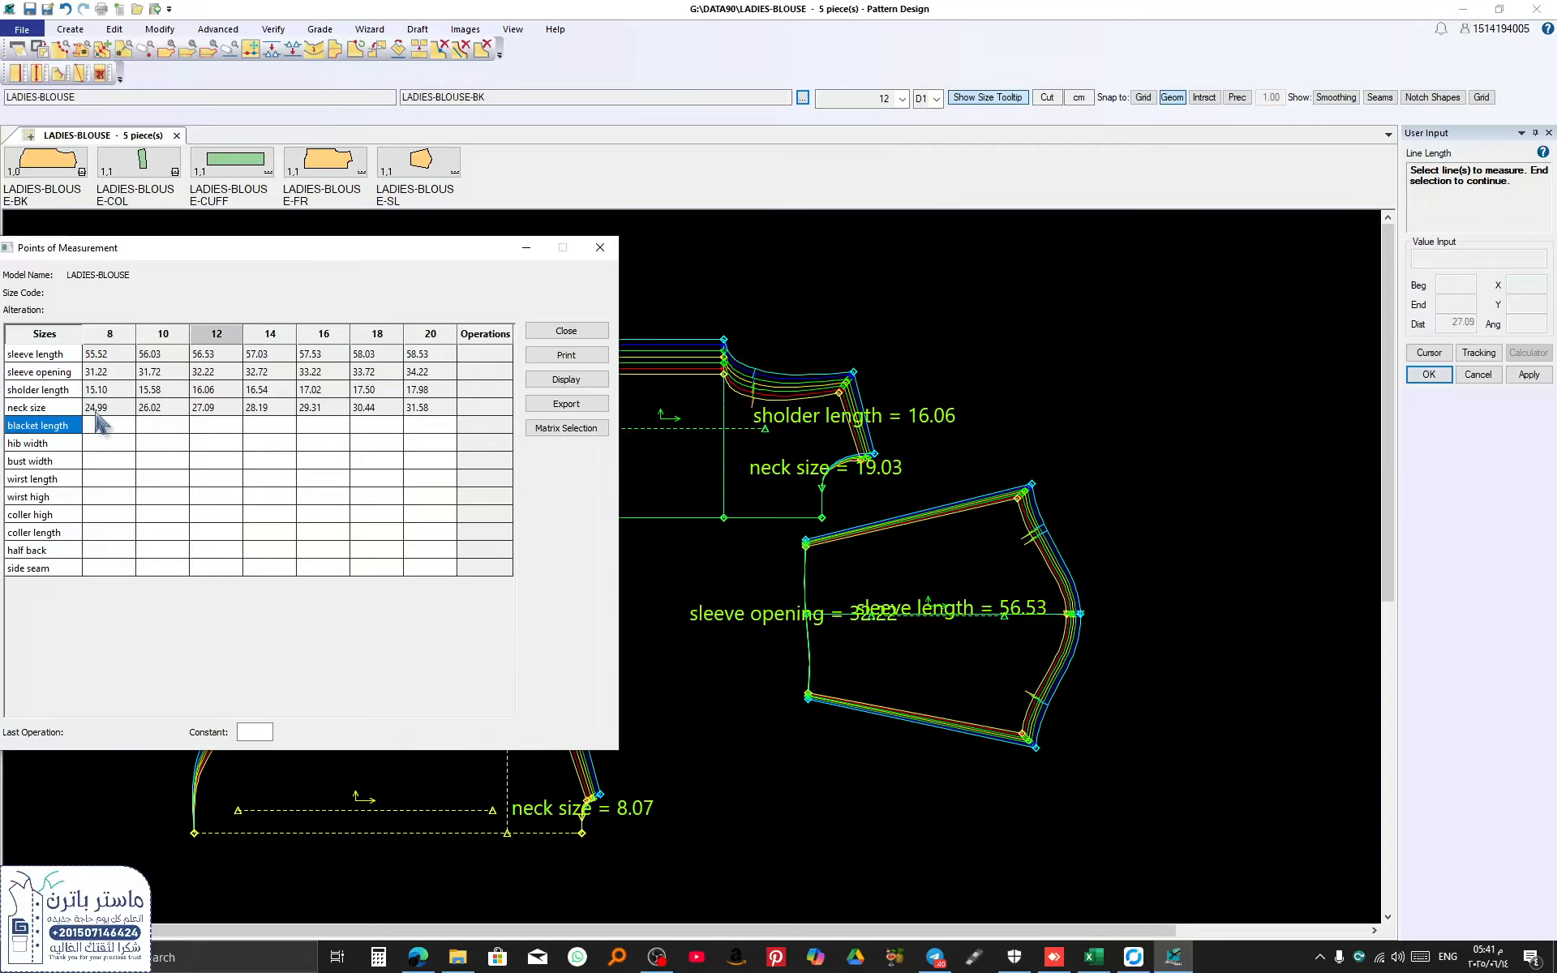
{"action": "right_click", "coordinate": [57, 411]}
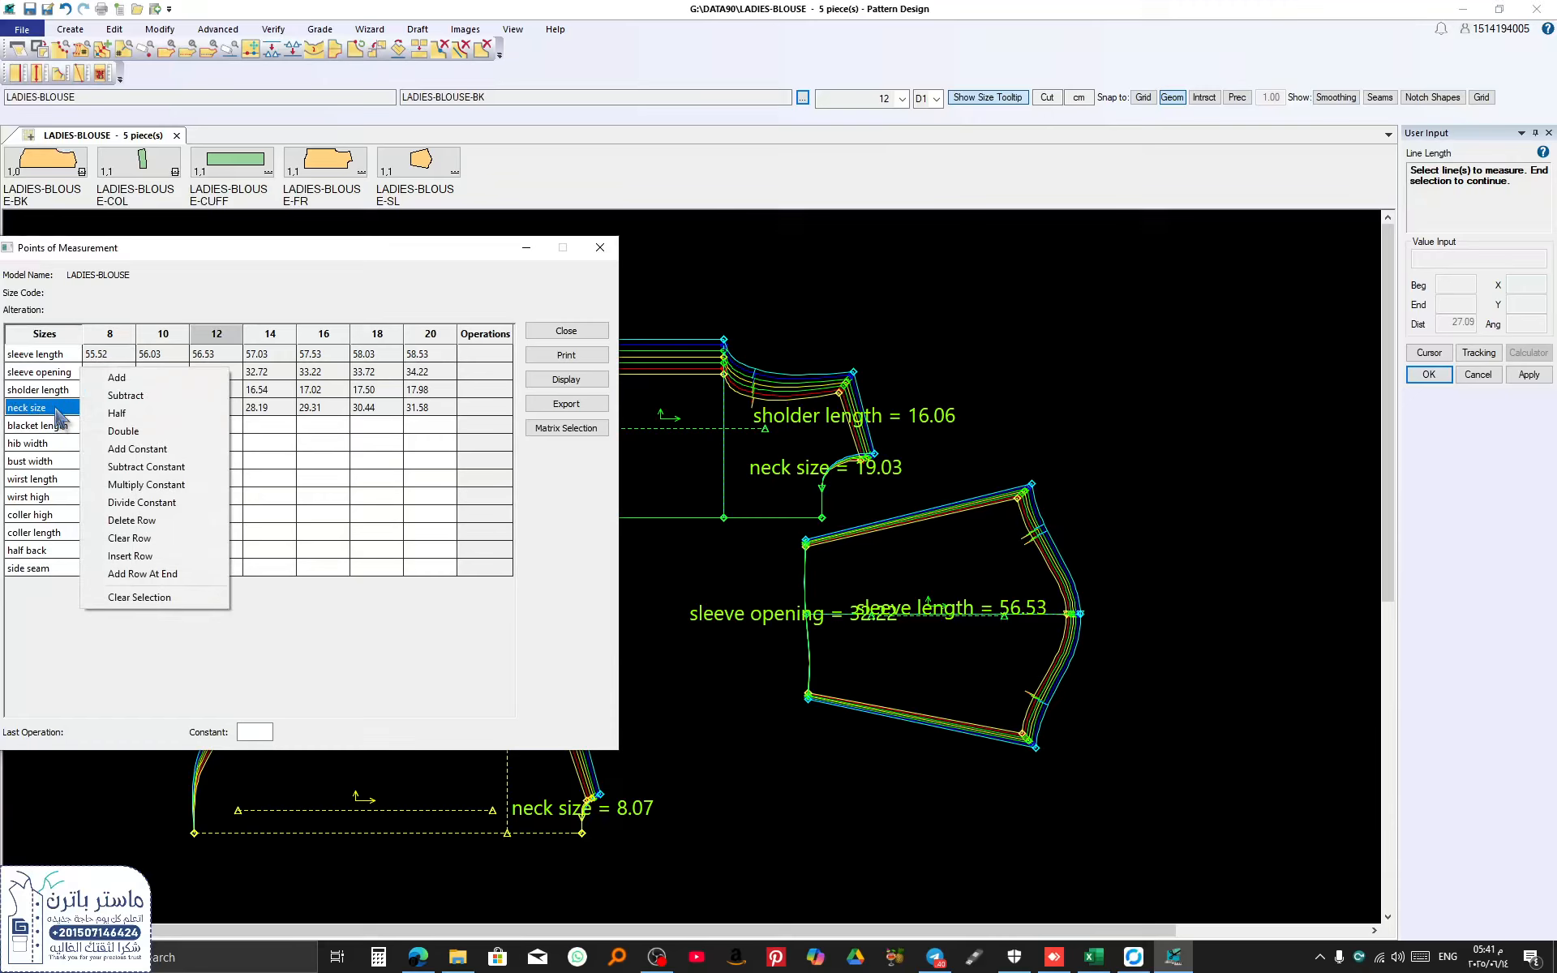
{"action": "left_click", "coordinate": [123, 430]}
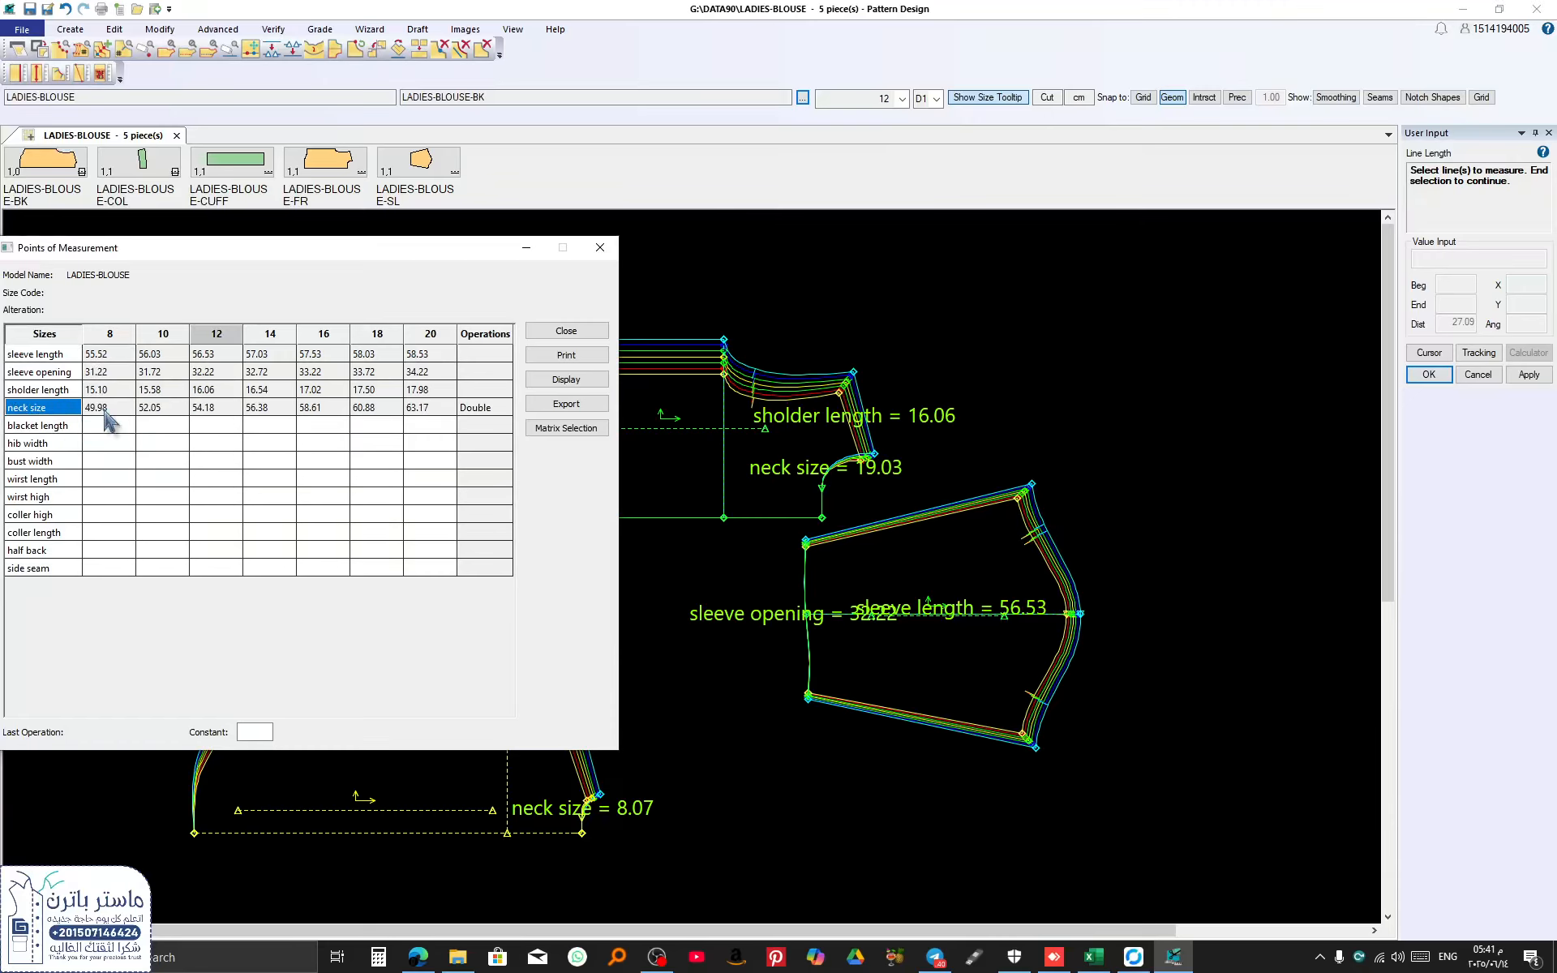
Step: Measure the front piece's centre-front edge into the selected neck size row, keeping the chart clear of the pieces
{"action": "left_click_drag", "start_coordinate": [323, 253], "coordinate": [1108, 204]}
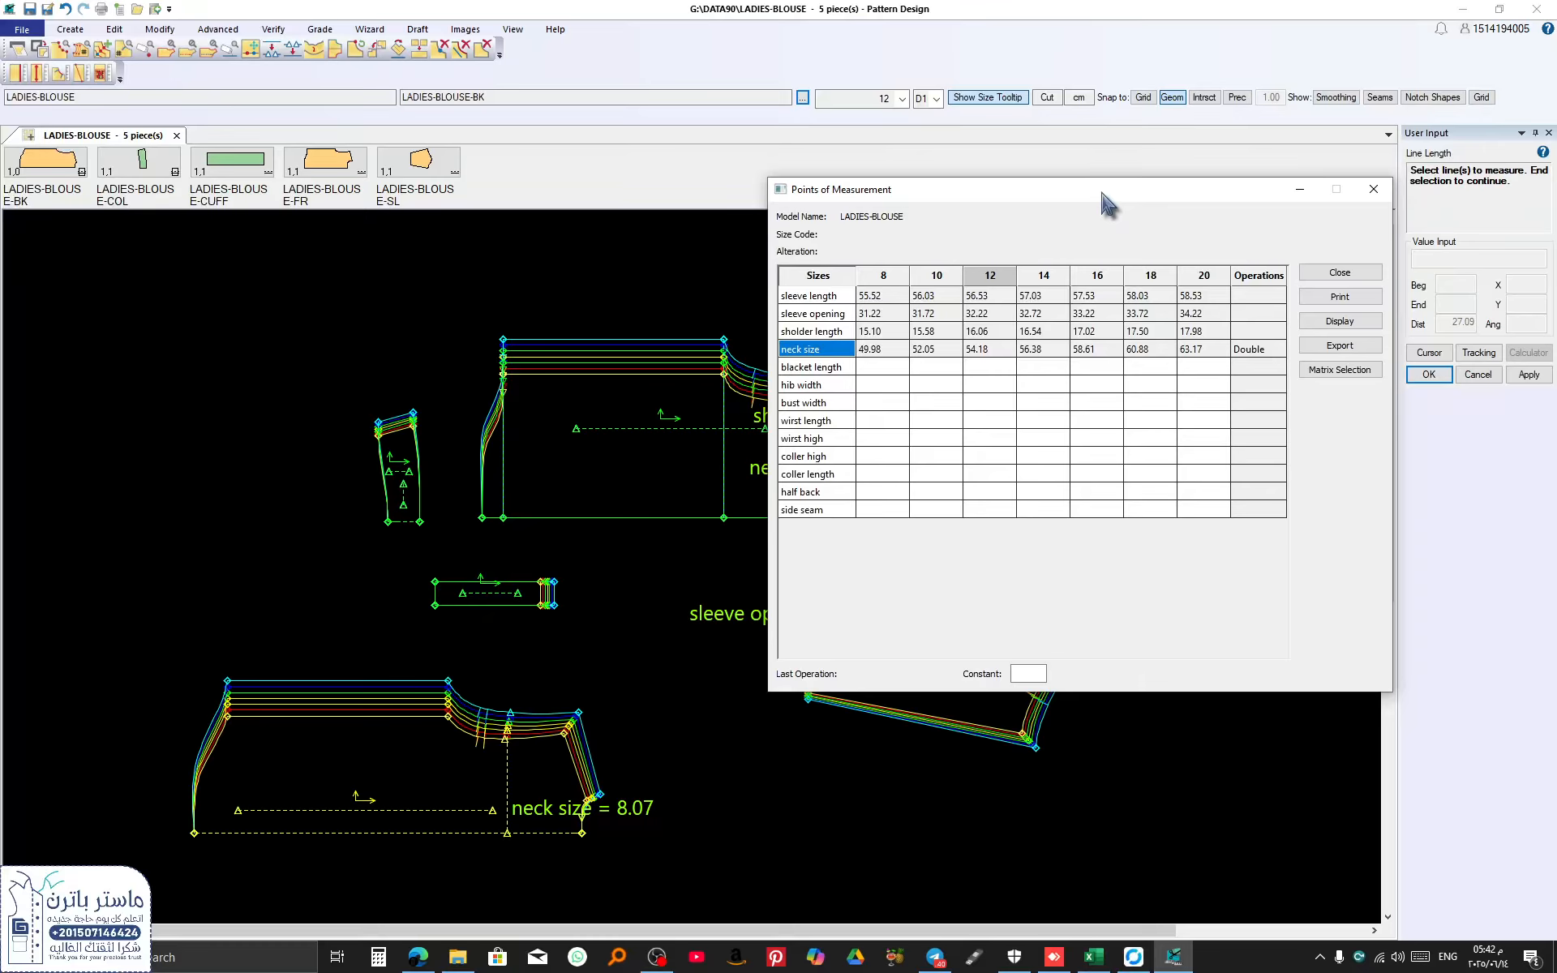
{"action": "left_click", "coordinate": [615, 516]}
{"action": "left_click_drag", "start_coordinate": [912, 195], "coordinate": [1172, 204]}
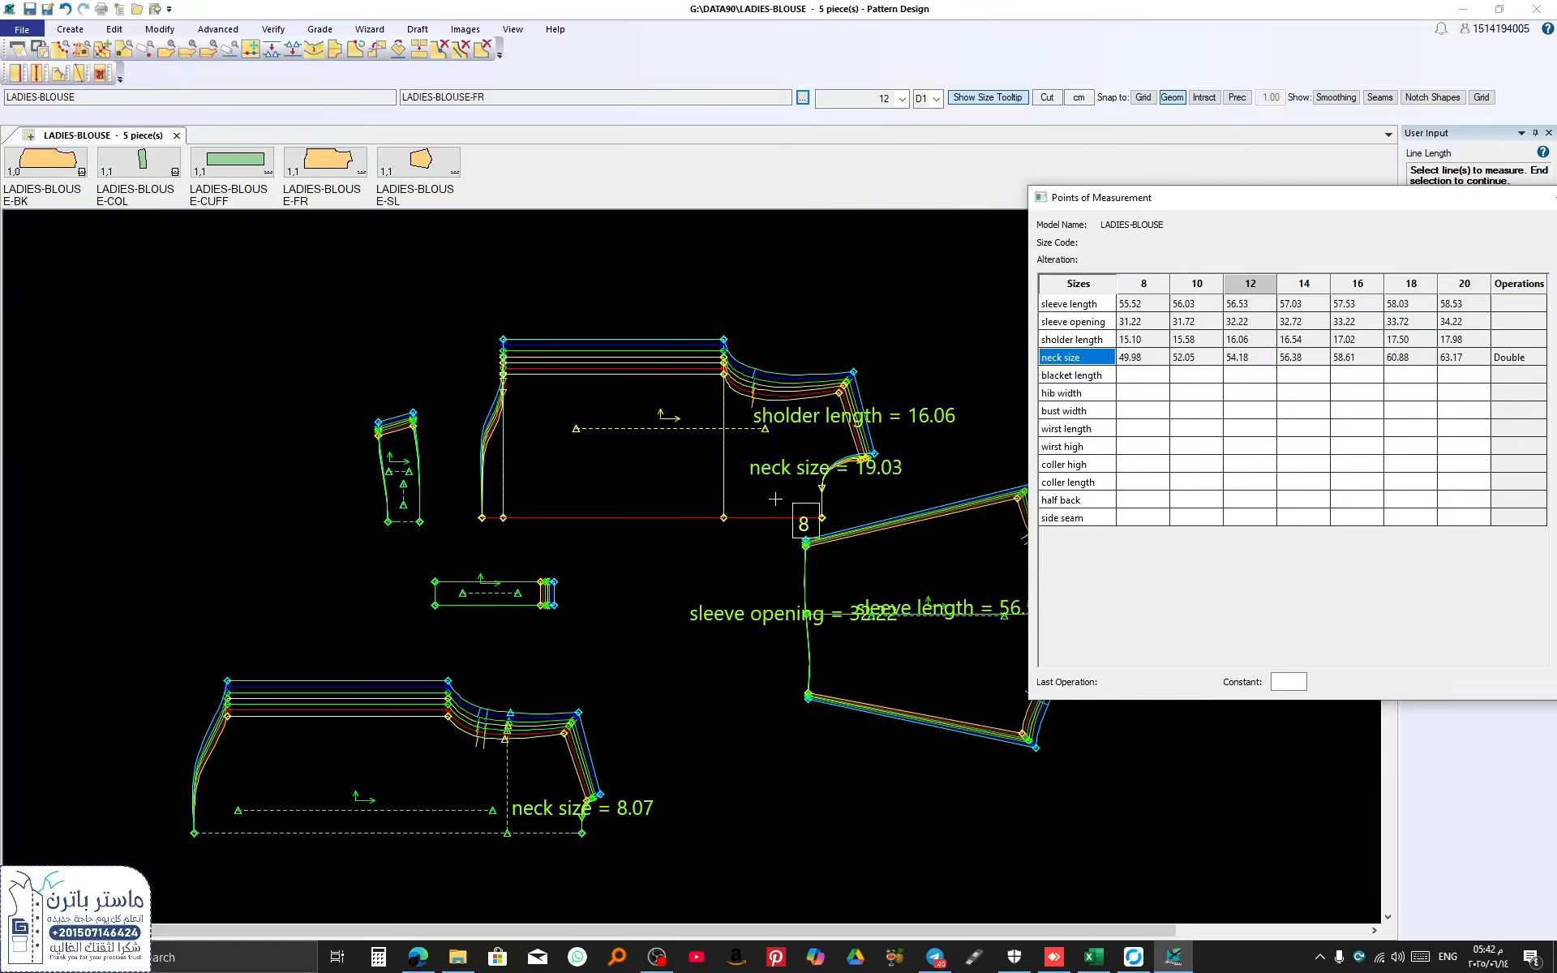
{"action": "right_click", "coordinate": [883, 445]}
{"action": "left_click", "coordinate": [907, 452]}
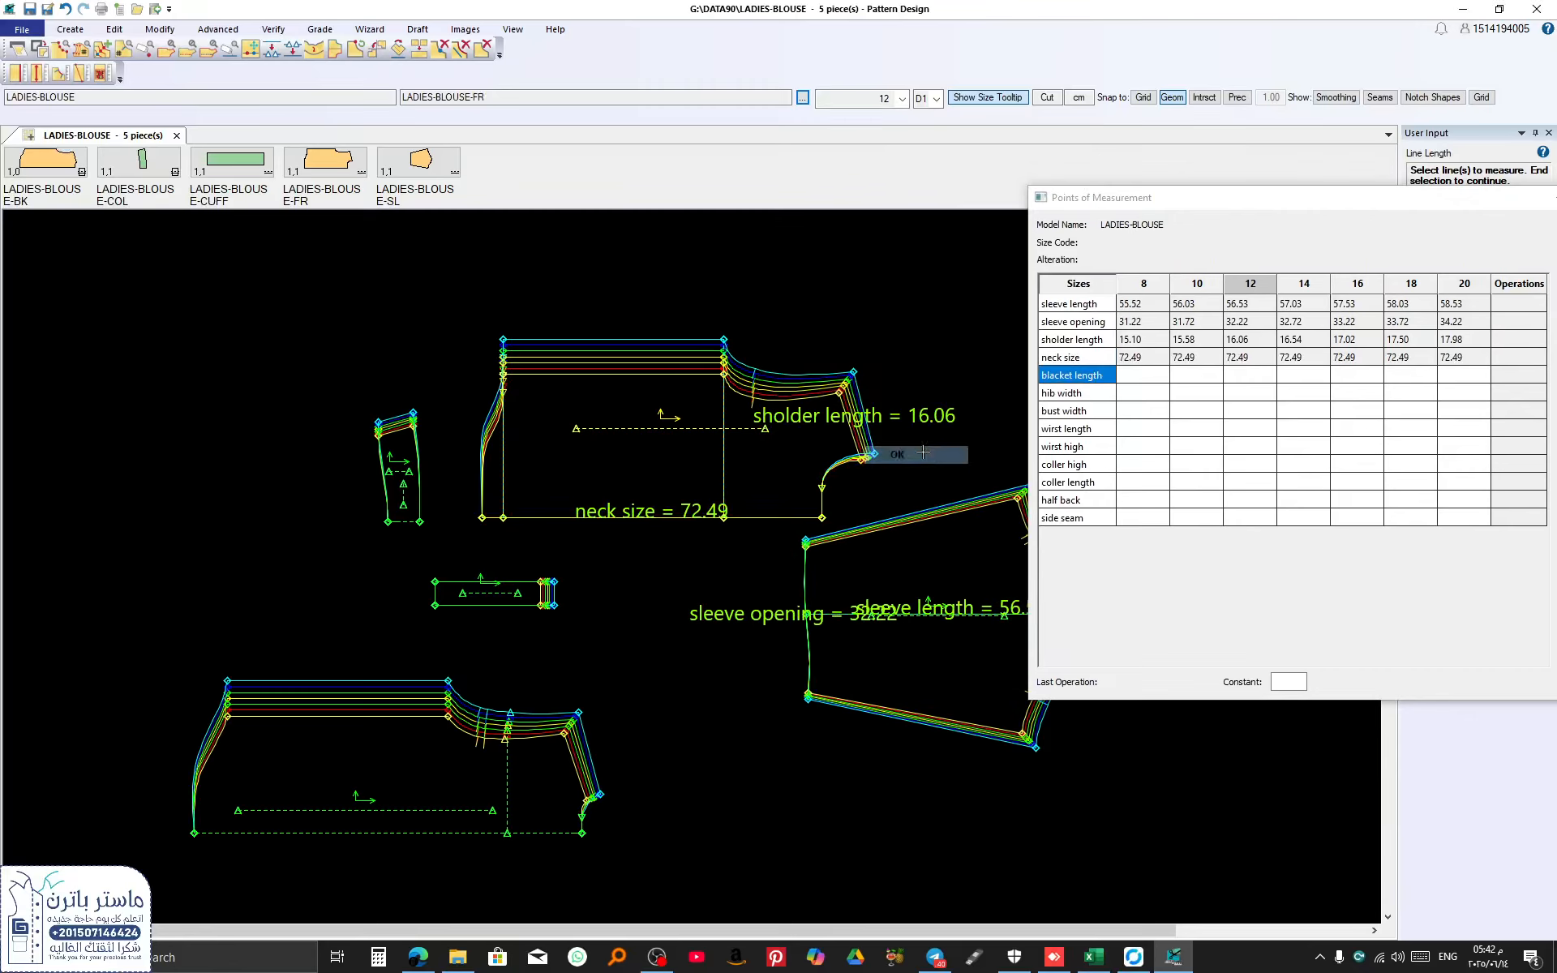
Step: Clear the values of the neck size row in the measurement chart
{"action": "left_click_drag", "start_coordinate": [1107, 199], "coordinate": [894, 196]}
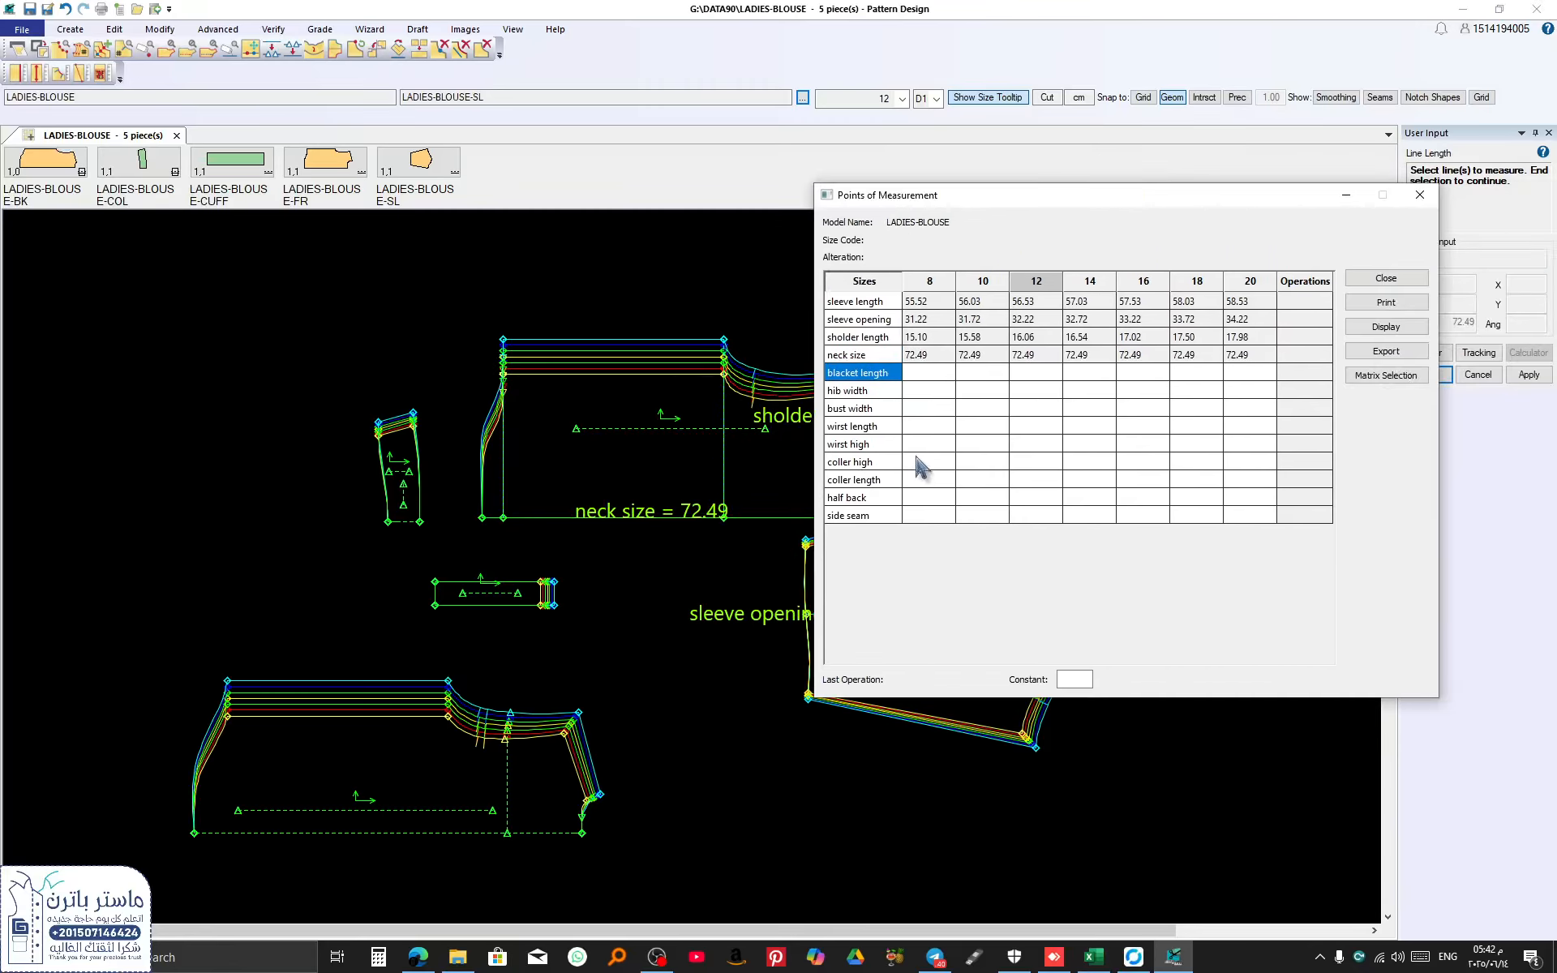
{"action": "left_click", "coordinate": [884, 357]}
{"action": "left_click", "coordinate": [918, 362]}
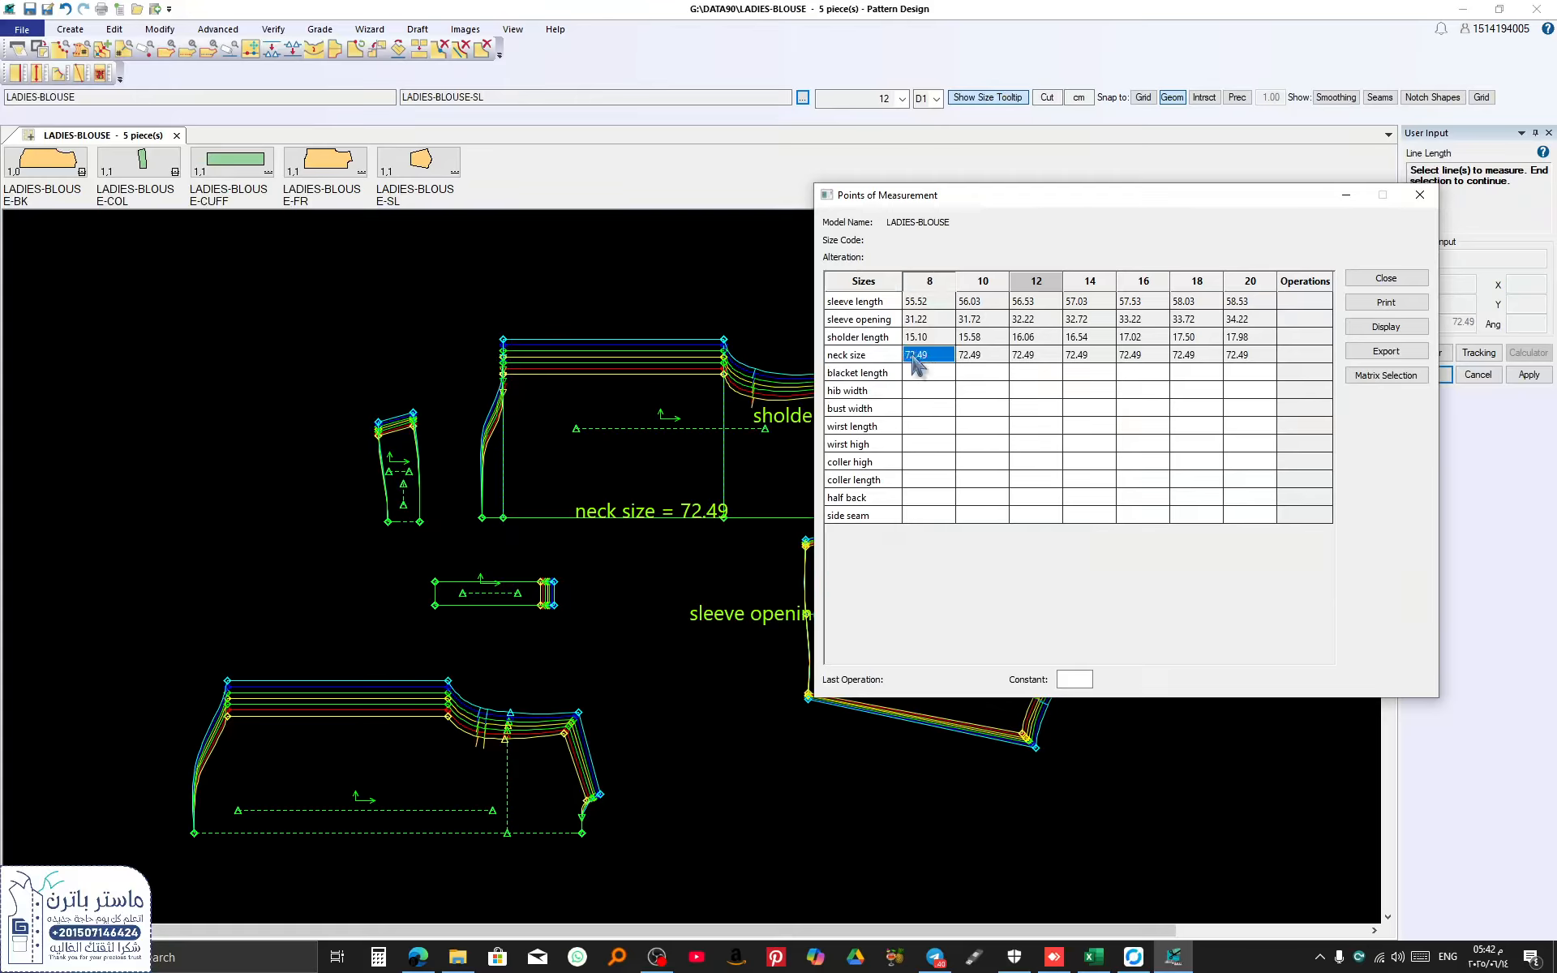
{"action": "left_click_drag", "start_coordinate": [916, 362], "coordinate": [1247, 367]}
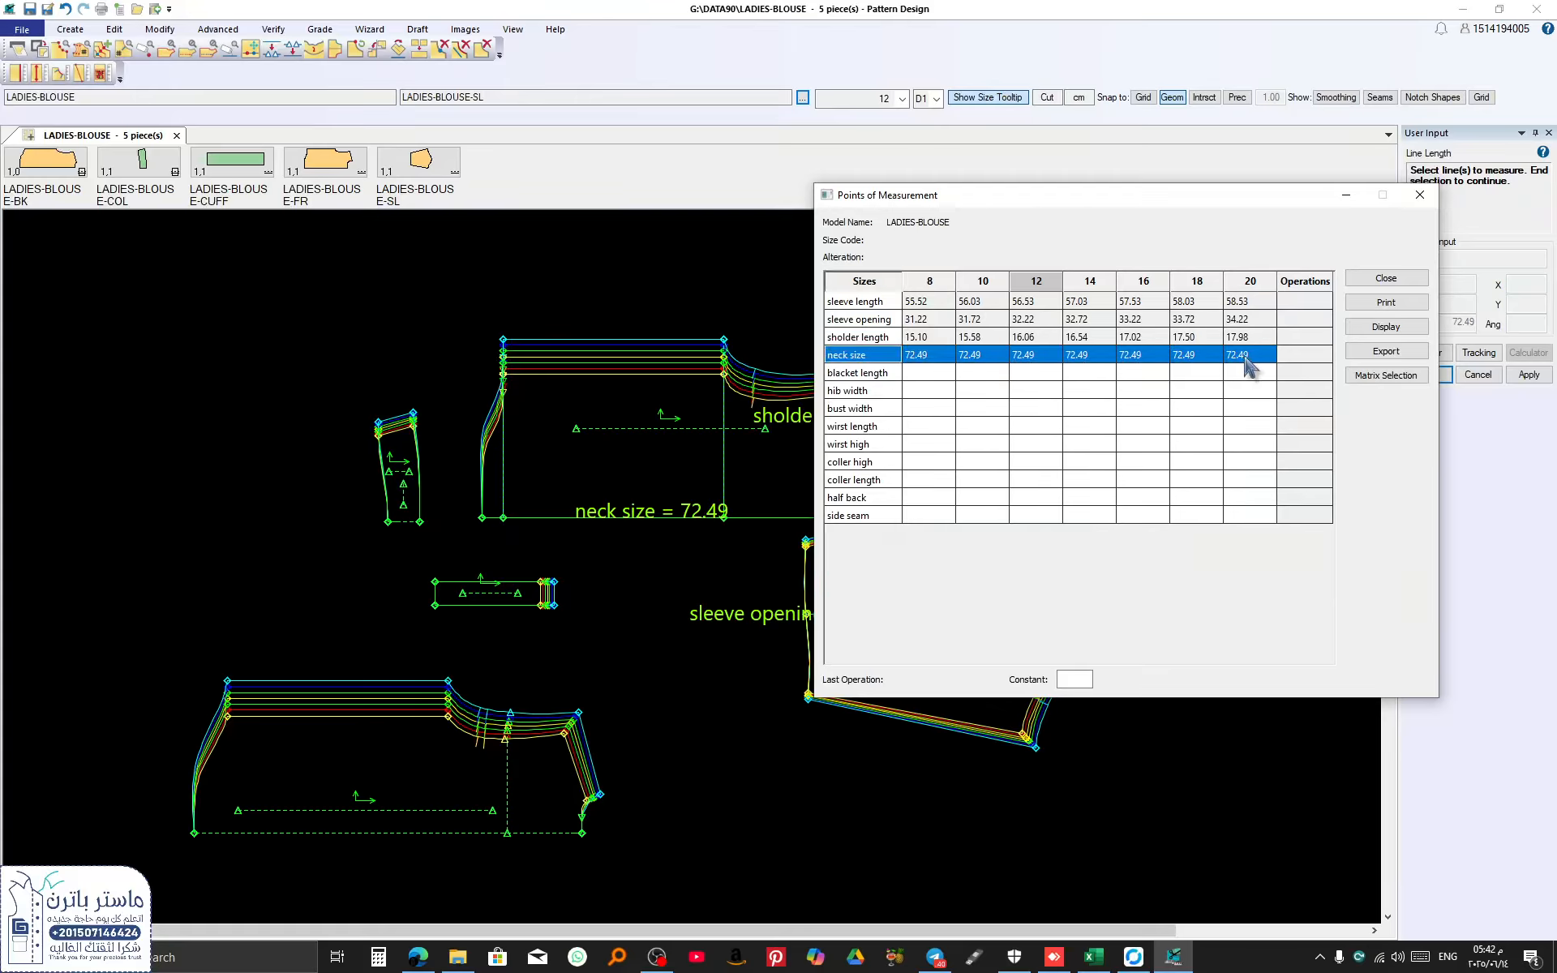
{"action": "left_click", "coordinate": [1046, 373]}
{"action": "left_click_drag", "start_coordinate": [924, 362], "coordinate": [1244, 372]}
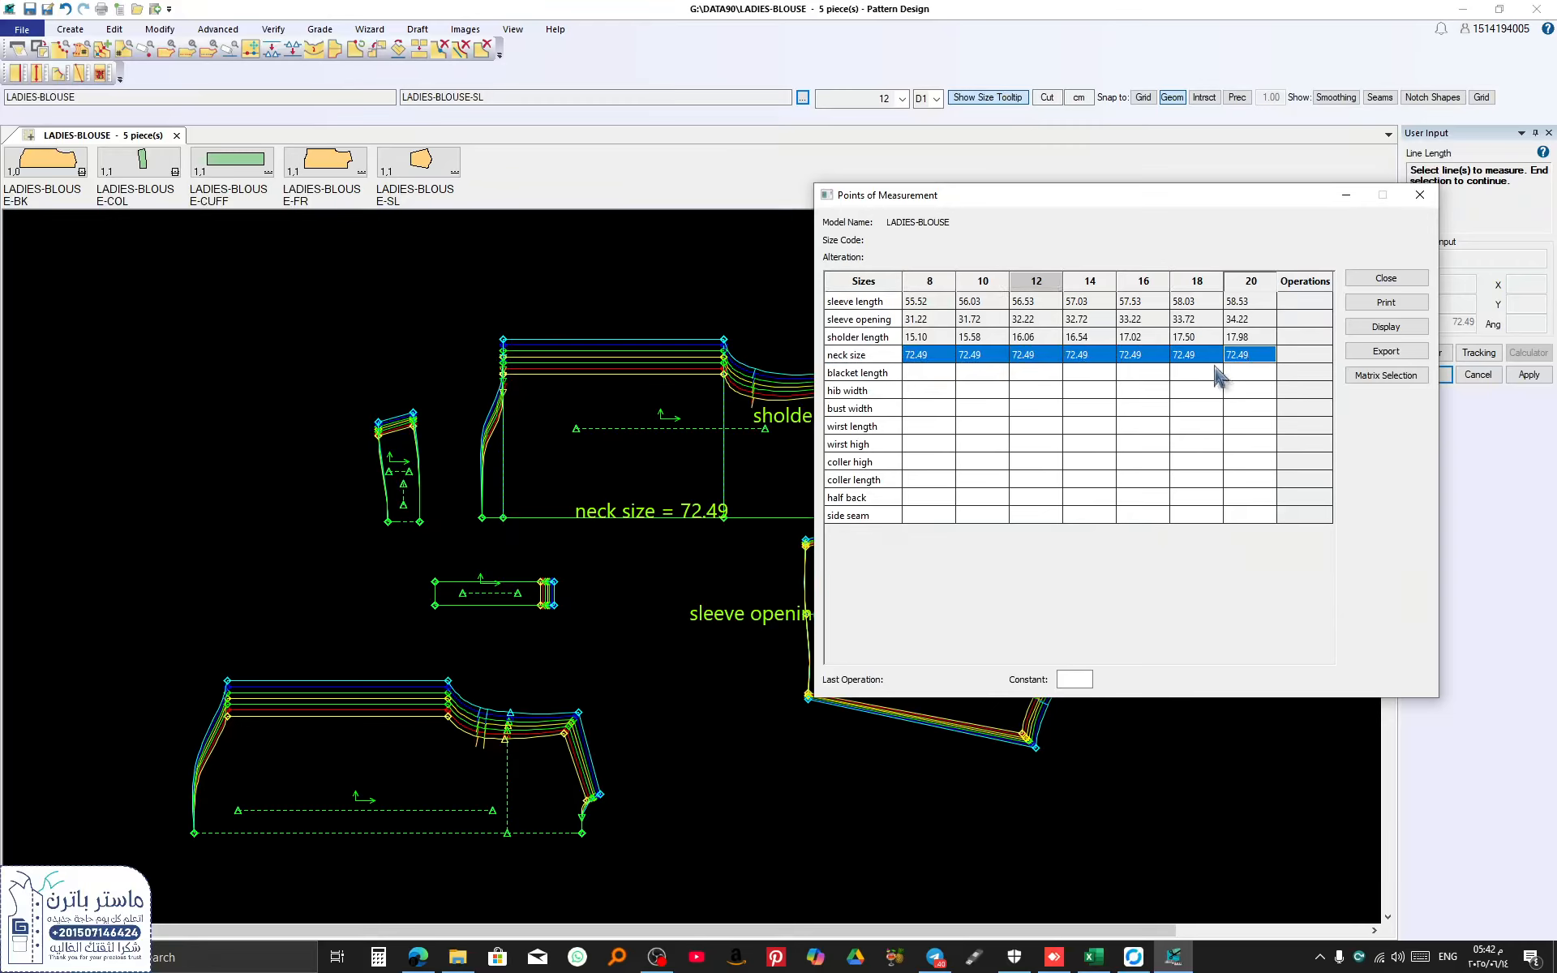
{"action": "right_click", "coordinate": [1148, 359]}
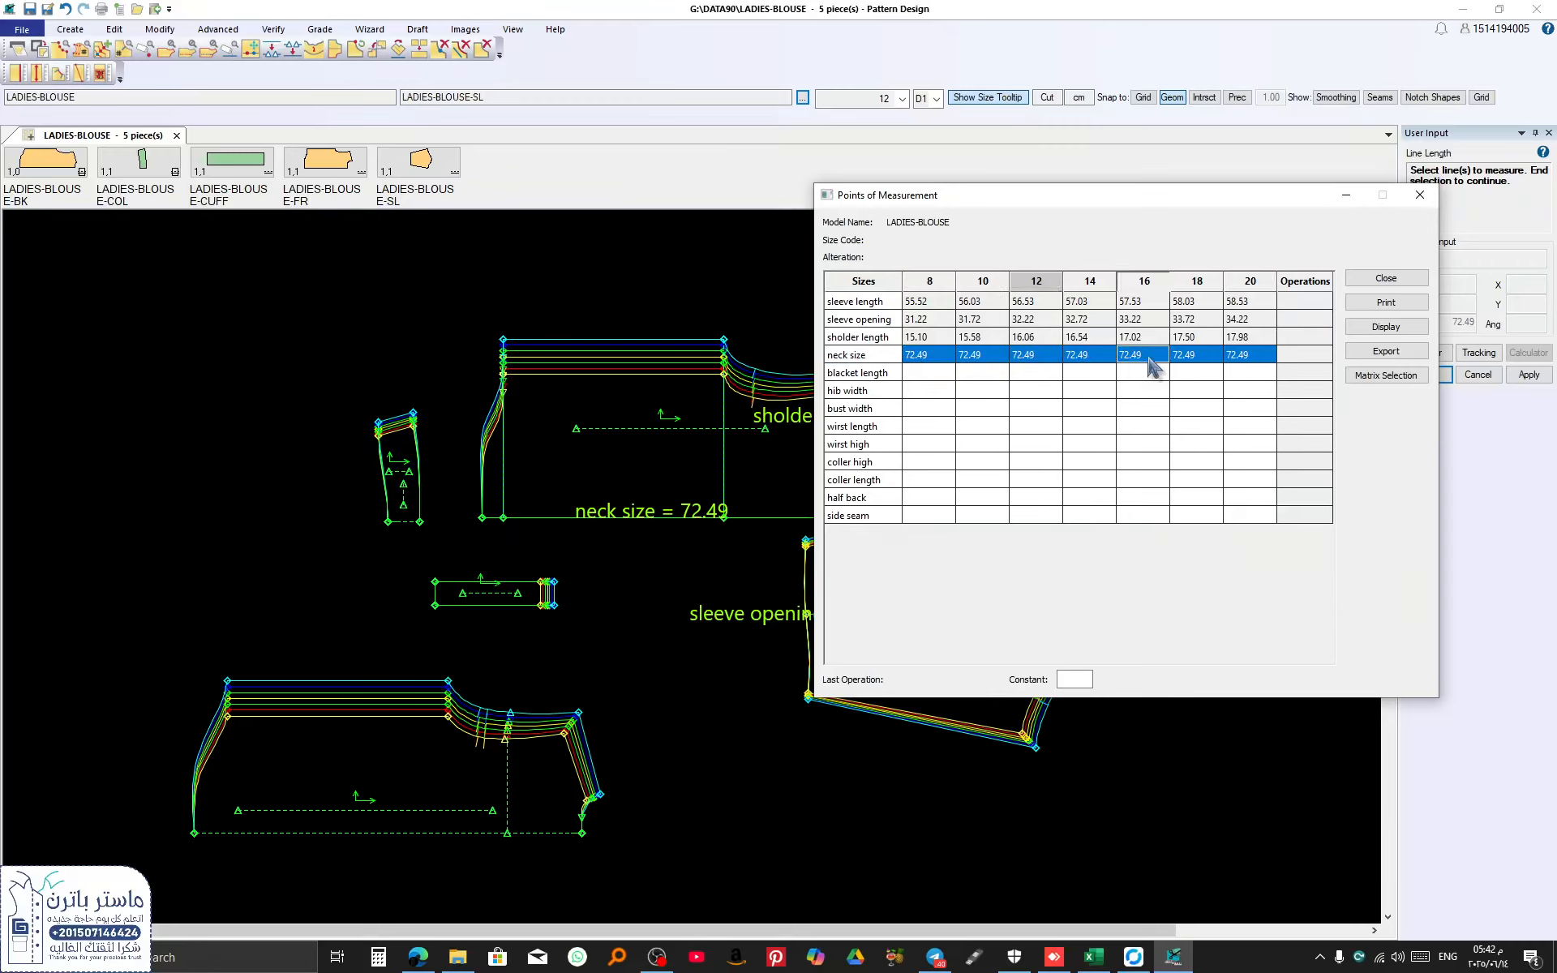
{"action": "right_click", "coordinate": [930, 366]}
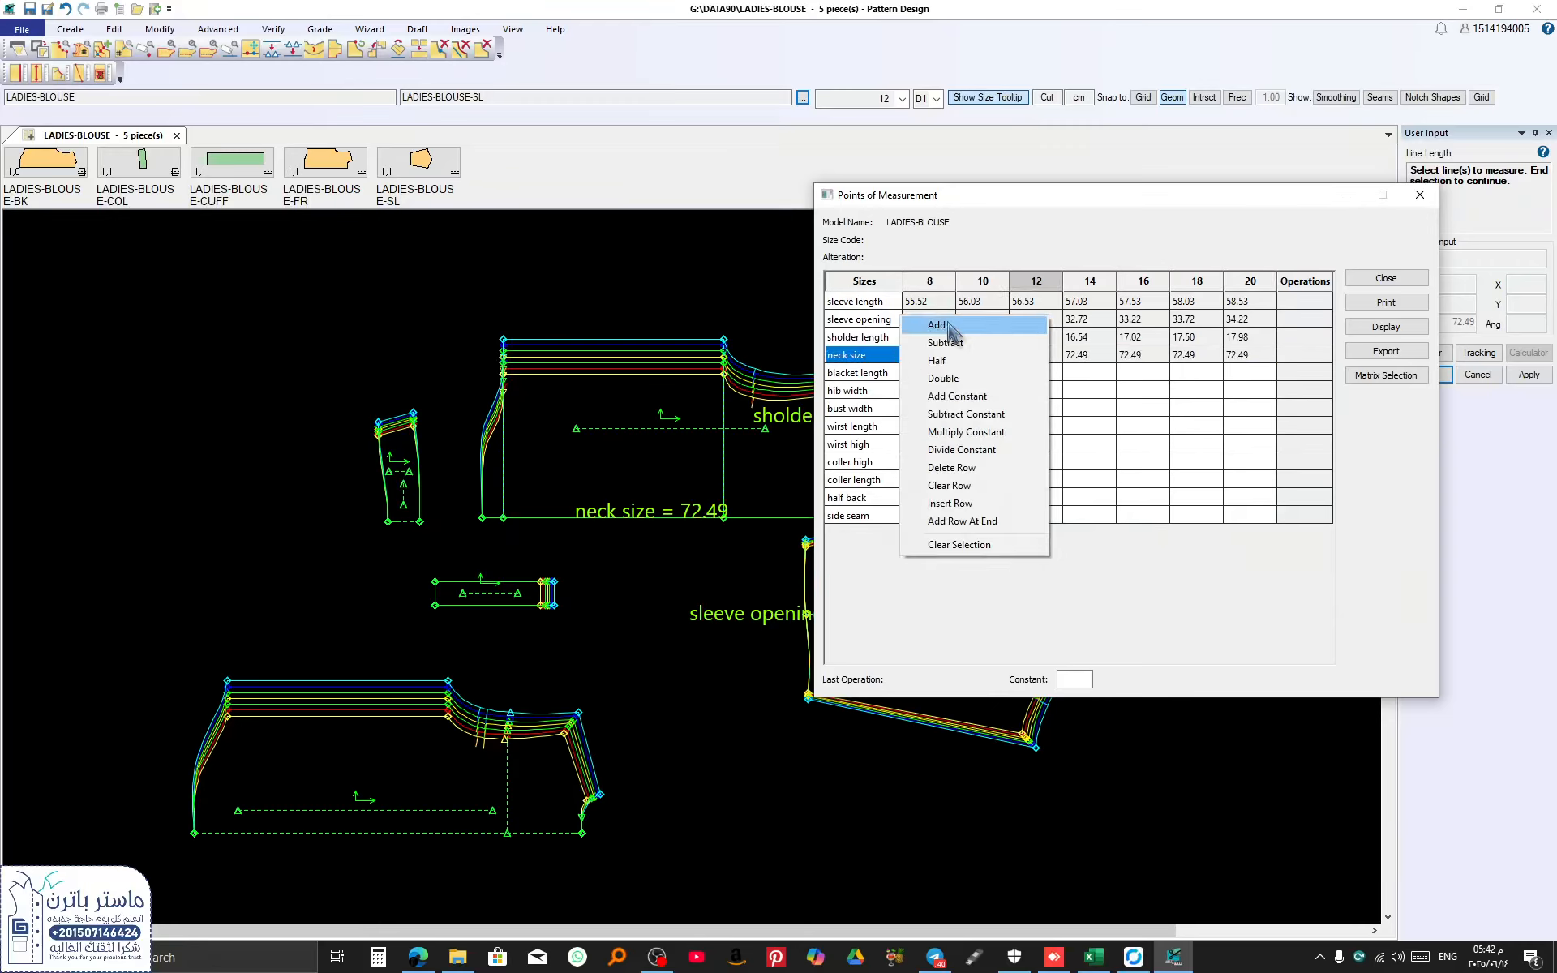
{"action": "left_click", "coordinate": [978, 487]}
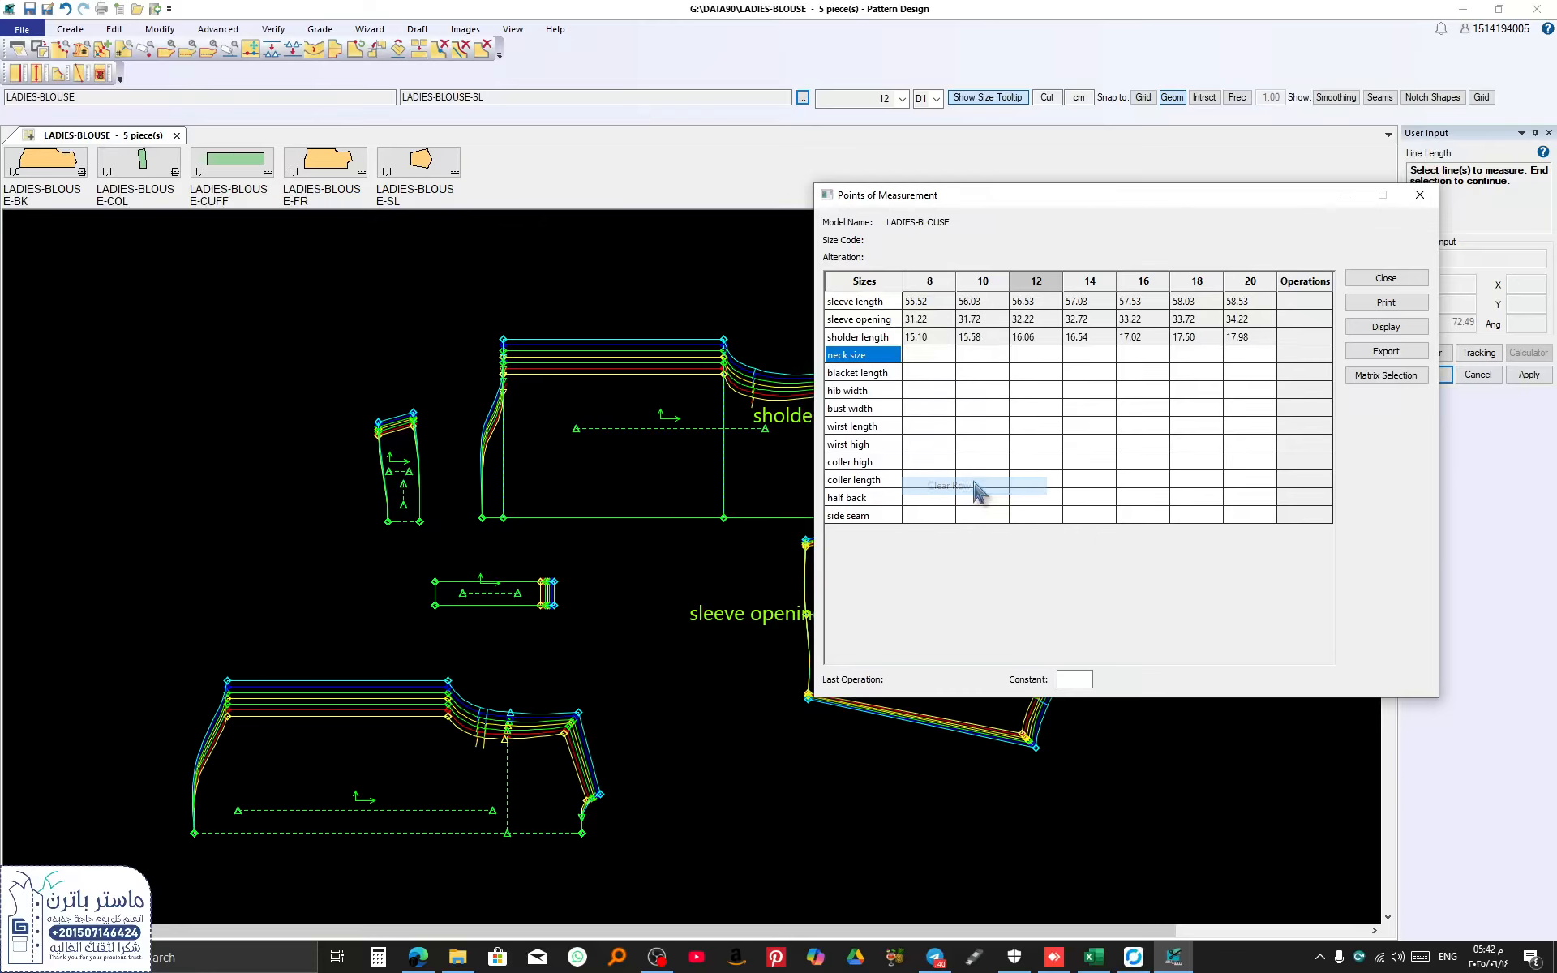
Step: Move the chart clear of the front piece and refill the neck size row by measuring the back and front necklines
{"action": "left_click_drag", "start_coordinate": [913, 205], "coordinate": [1049, 312]}
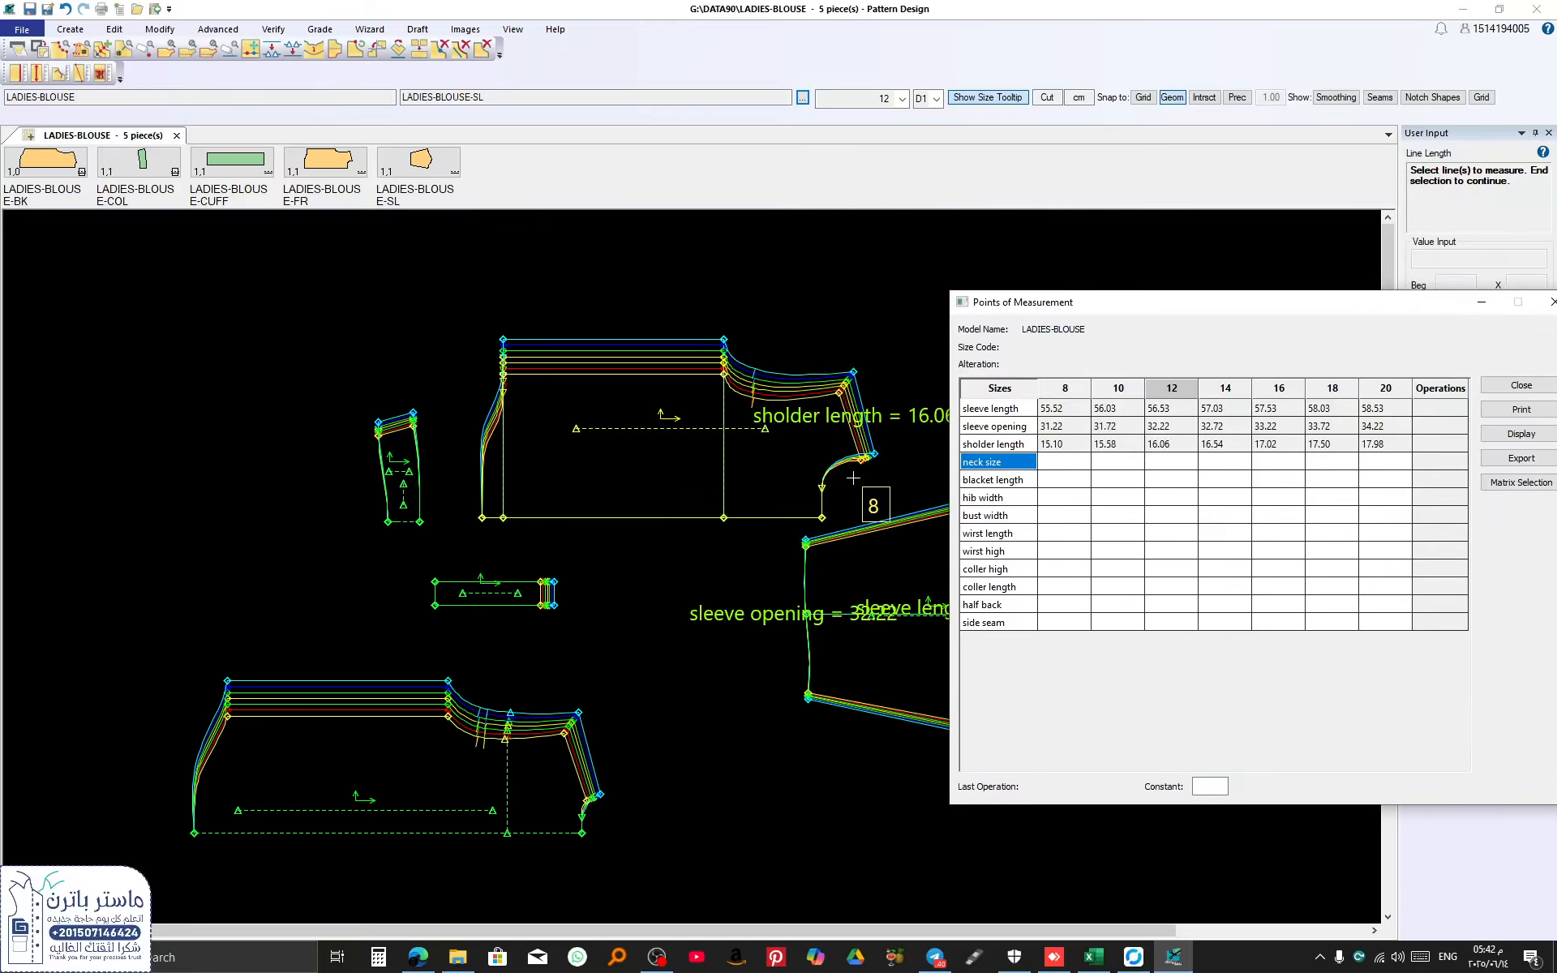
{"action": "left_click", "coordinate": [586, 823]}
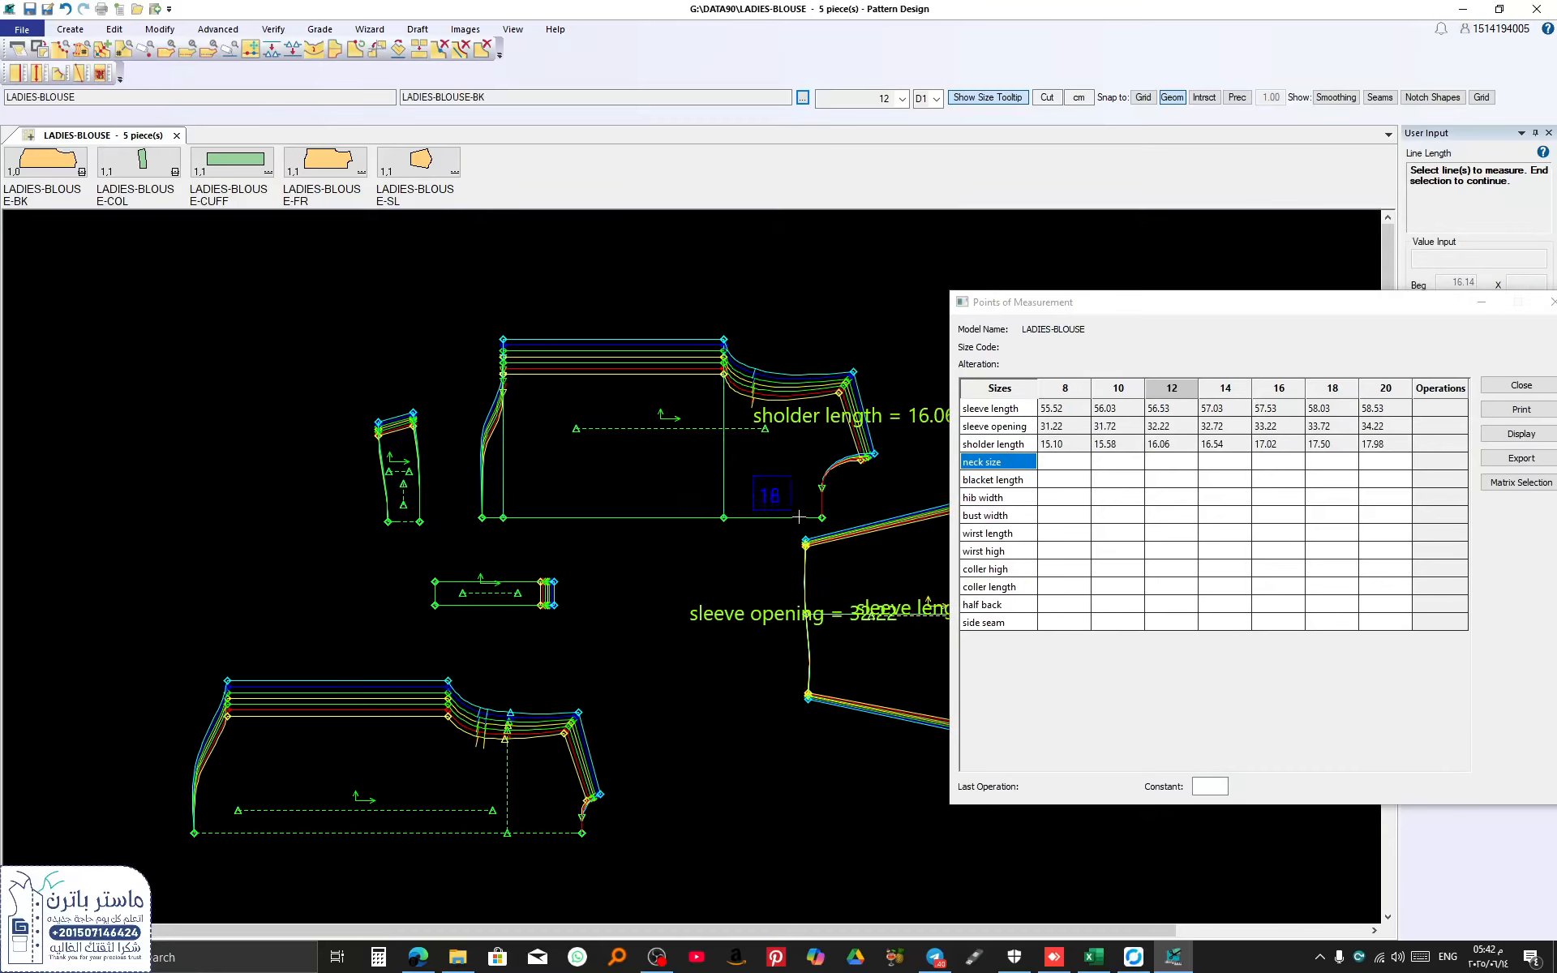
{"action": "left_click", "coordinate": [823, 495]}
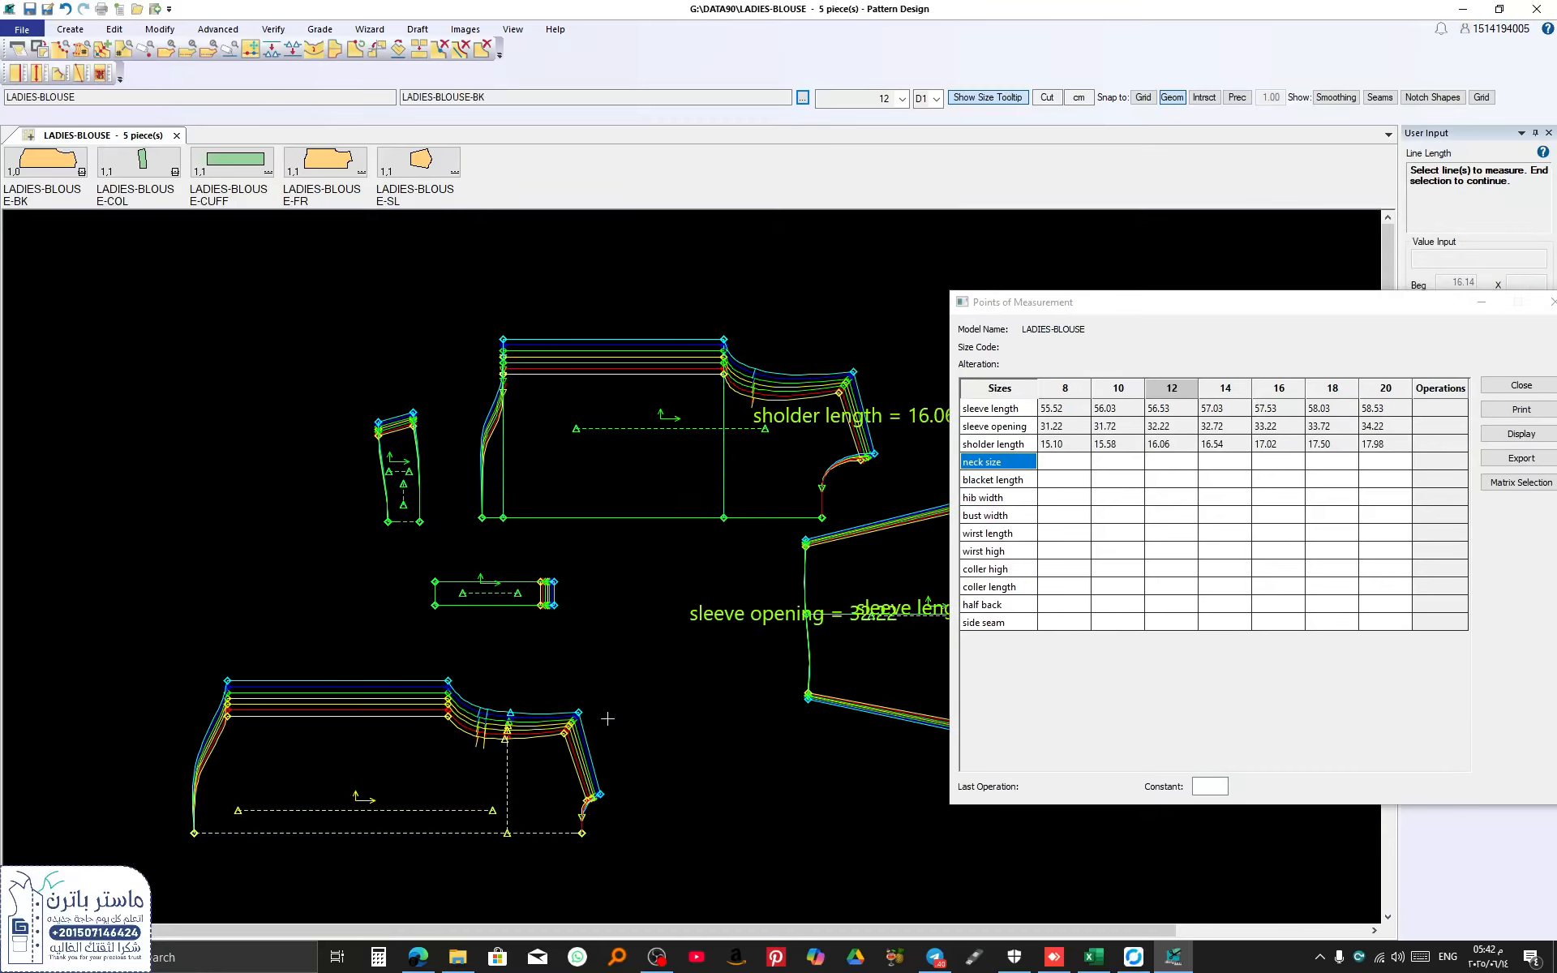
{"action": "right_click", "coordinate": [558, 712]}
{"action": "left_click", "coordinate": [588, 721]}
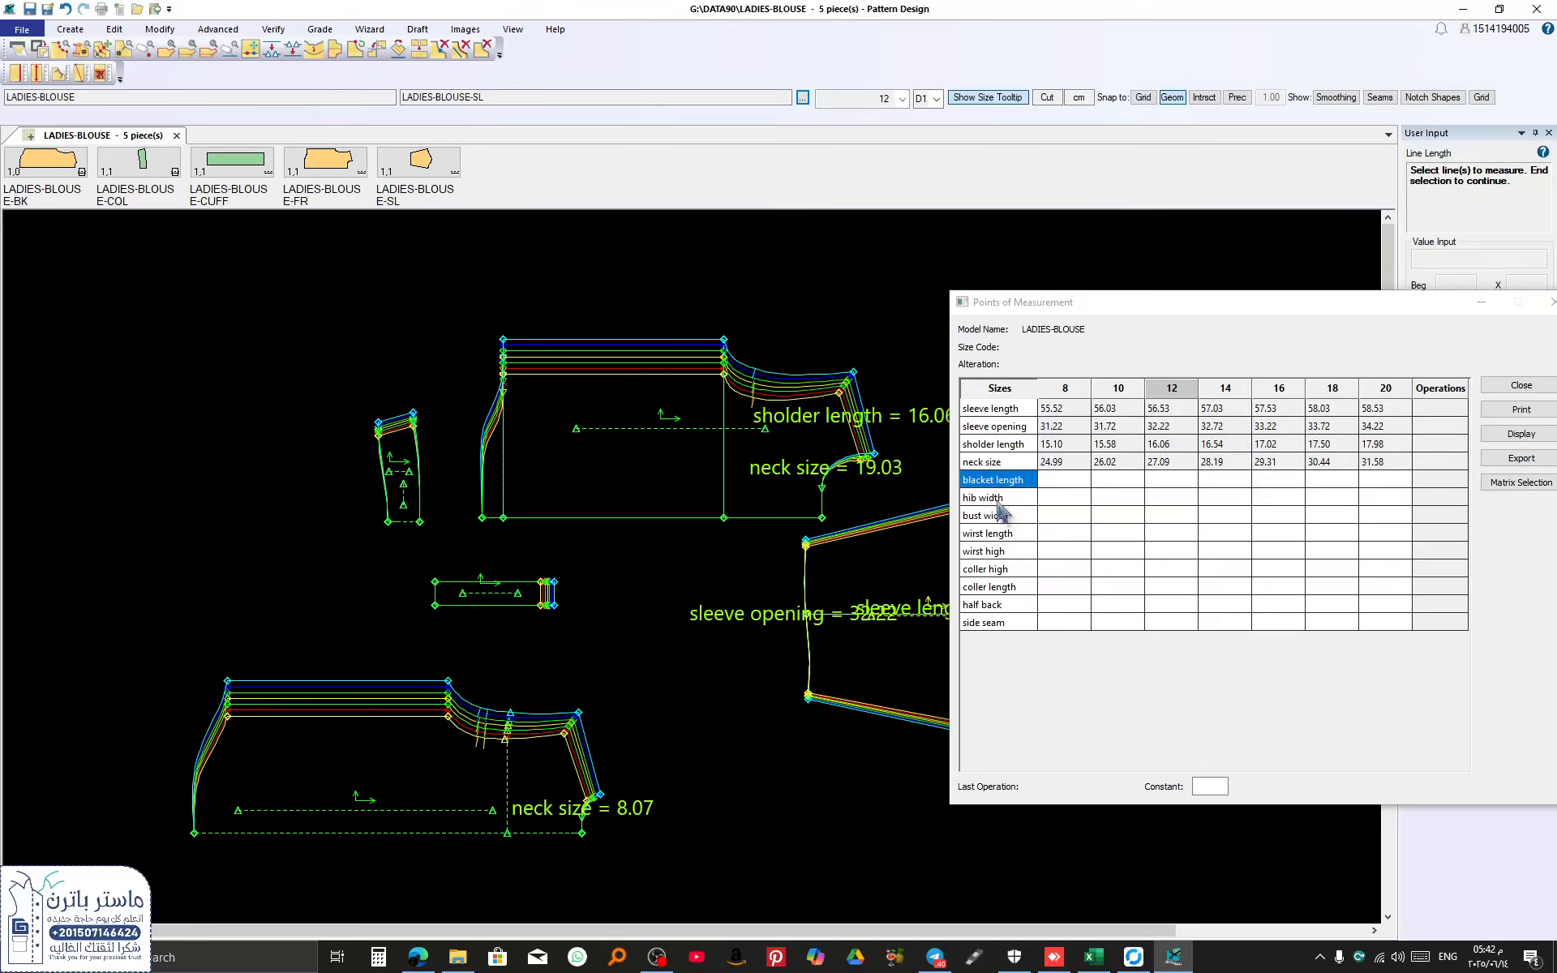
Step: Double the values of the neck size row
{"action": "left_click", "coordinate": [1035, 462]}
{"action": "right_click", "coordinate": [1023, 478]}
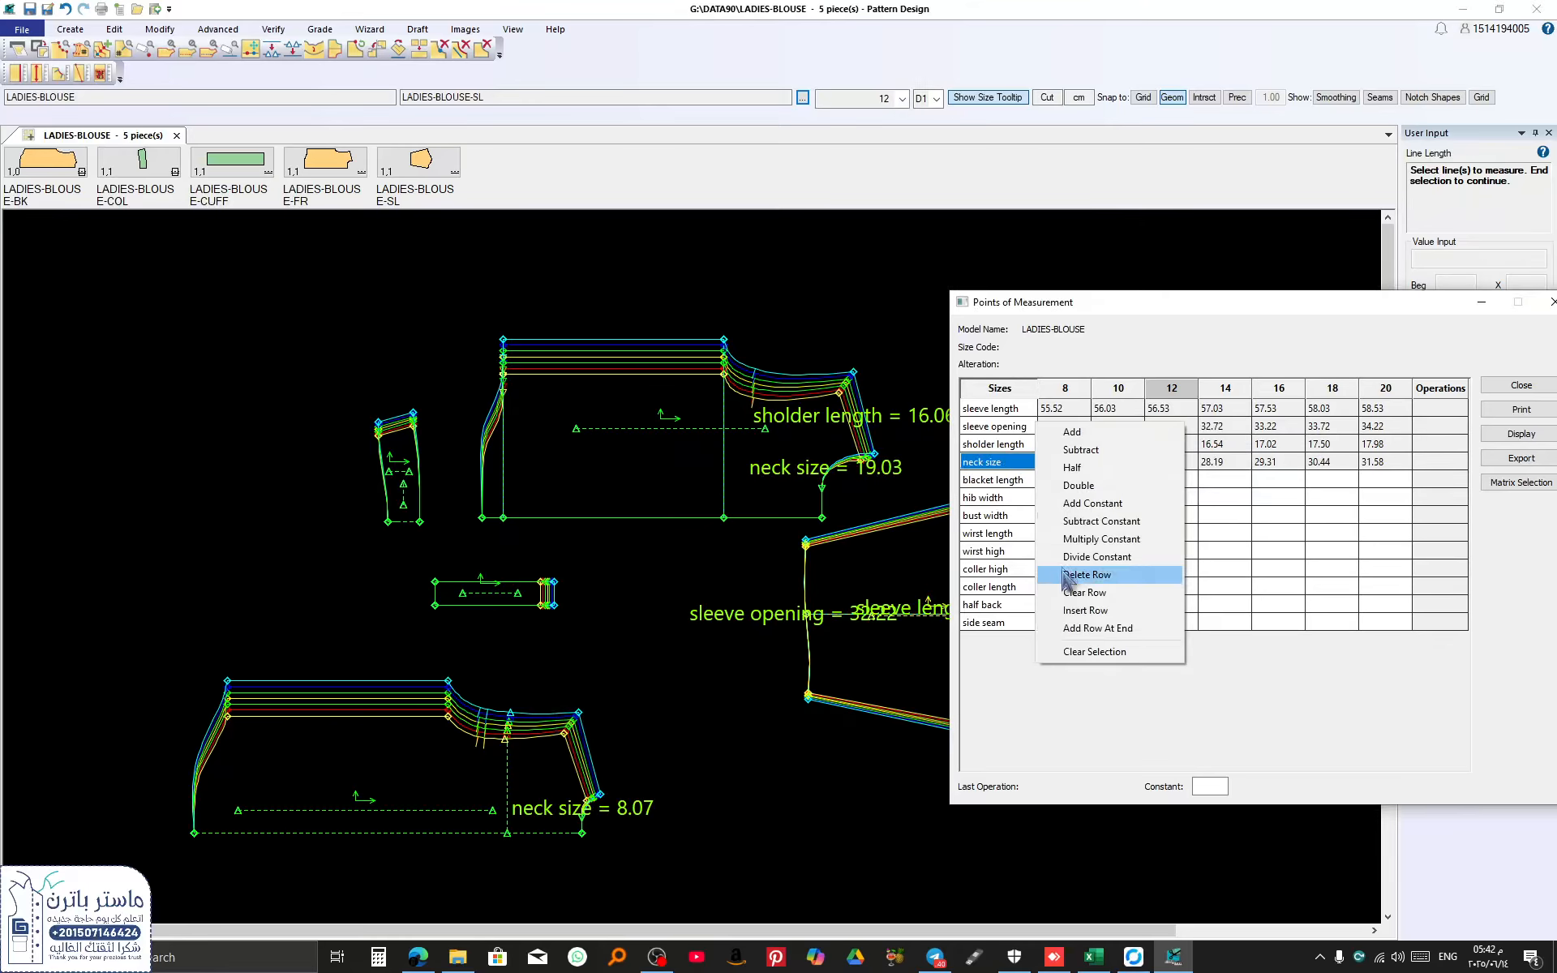
{"action": "left_click", "coordinate": [1083, 485]}
{"action": "left_click", "coordinate": [1071, 499]}
Step: Fill the blacket length row by measuring the front piece's centre-front edge
{"action": "left_click", "coordinate": [1018, 482]}
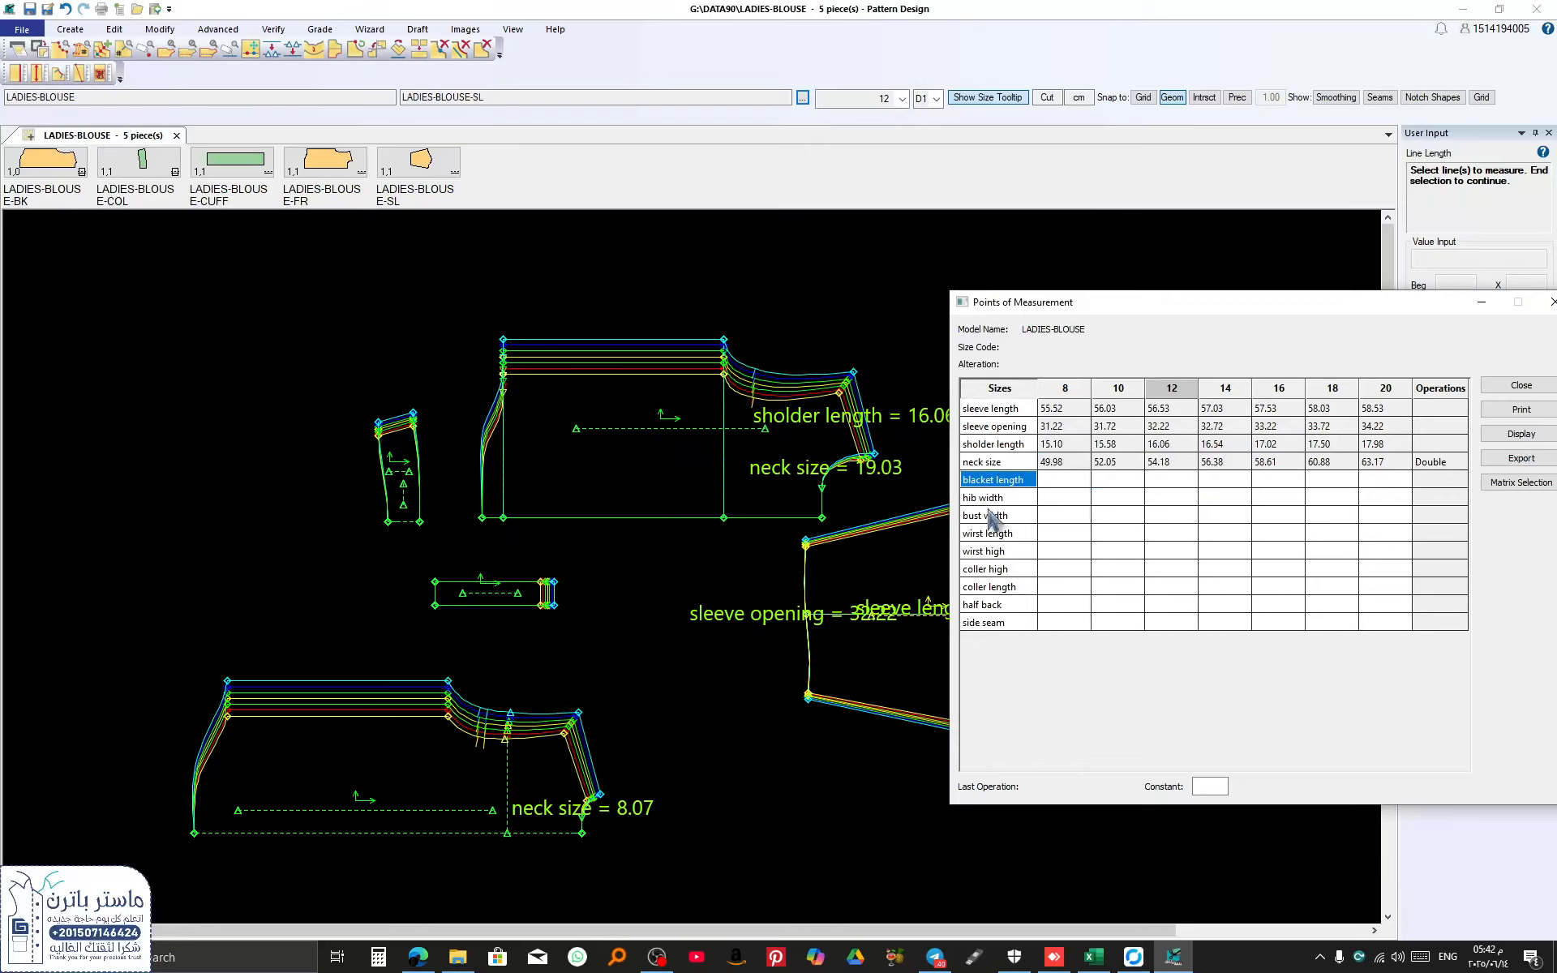
{"action": "left_click", "coordinate": [688, 517]}
{"action": "right_click", "coordinate": [688, 520]}
{"action": "left_click", "coordinate": [688, 523]}
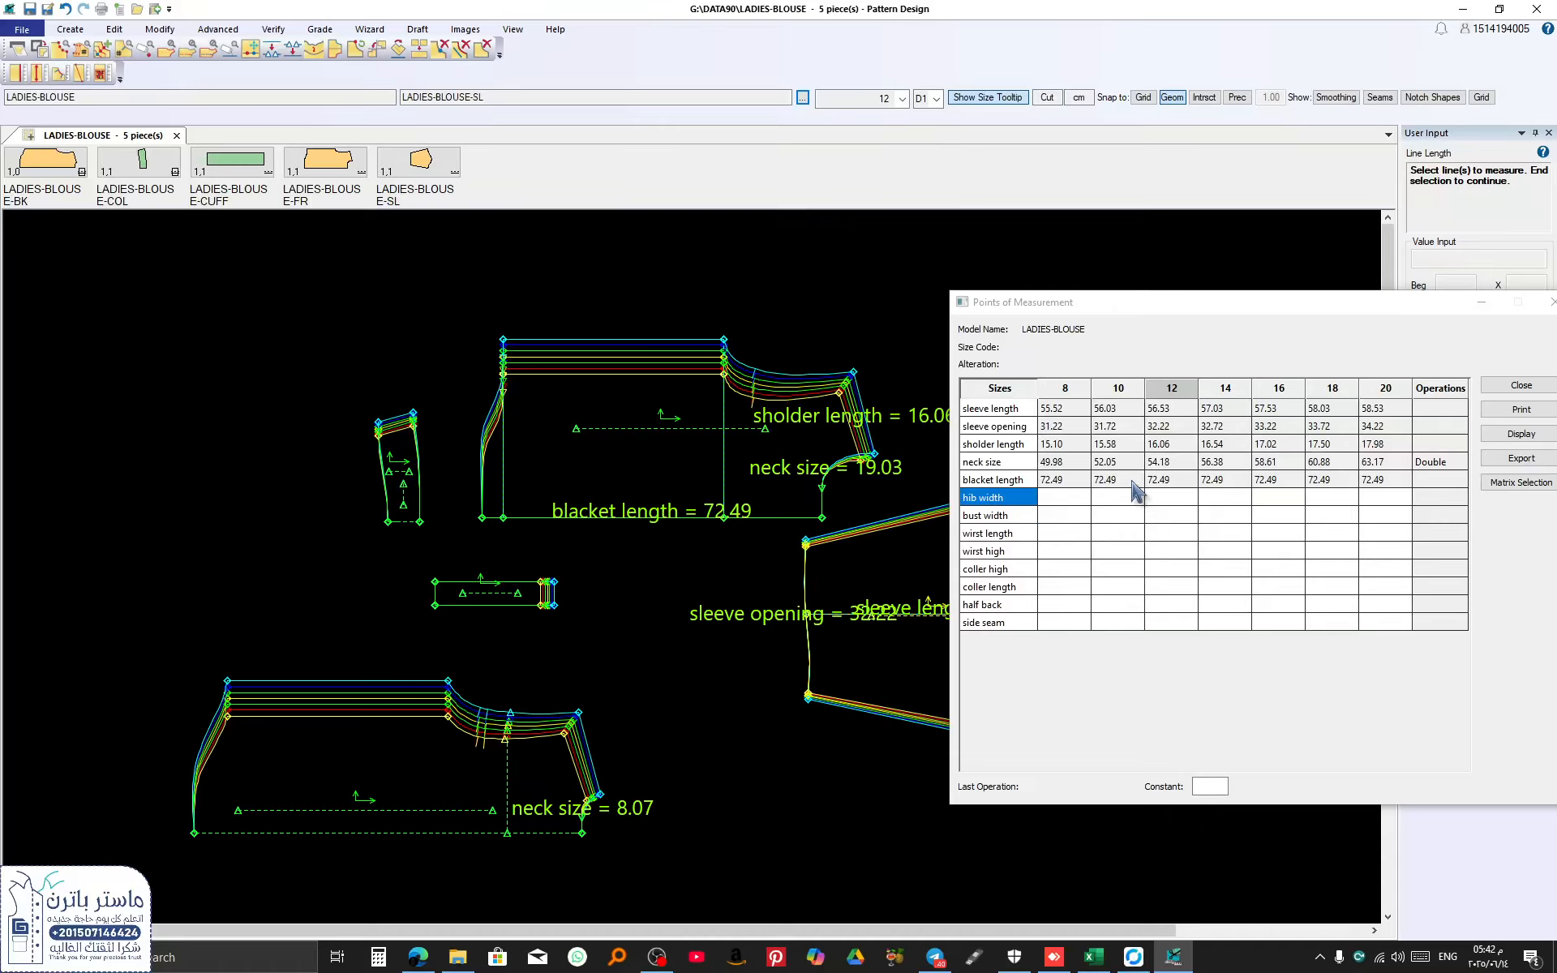
Step: Fill the hib width and bust width rows by measuring the front piece's hem-side and underarm cross lines
{"action": "left_click", "coordinate": [507, 475]}
{"action": "right_click", "coordinate": [509, 479]}
{"action": "left_click", "coordinate": [509, 479]}
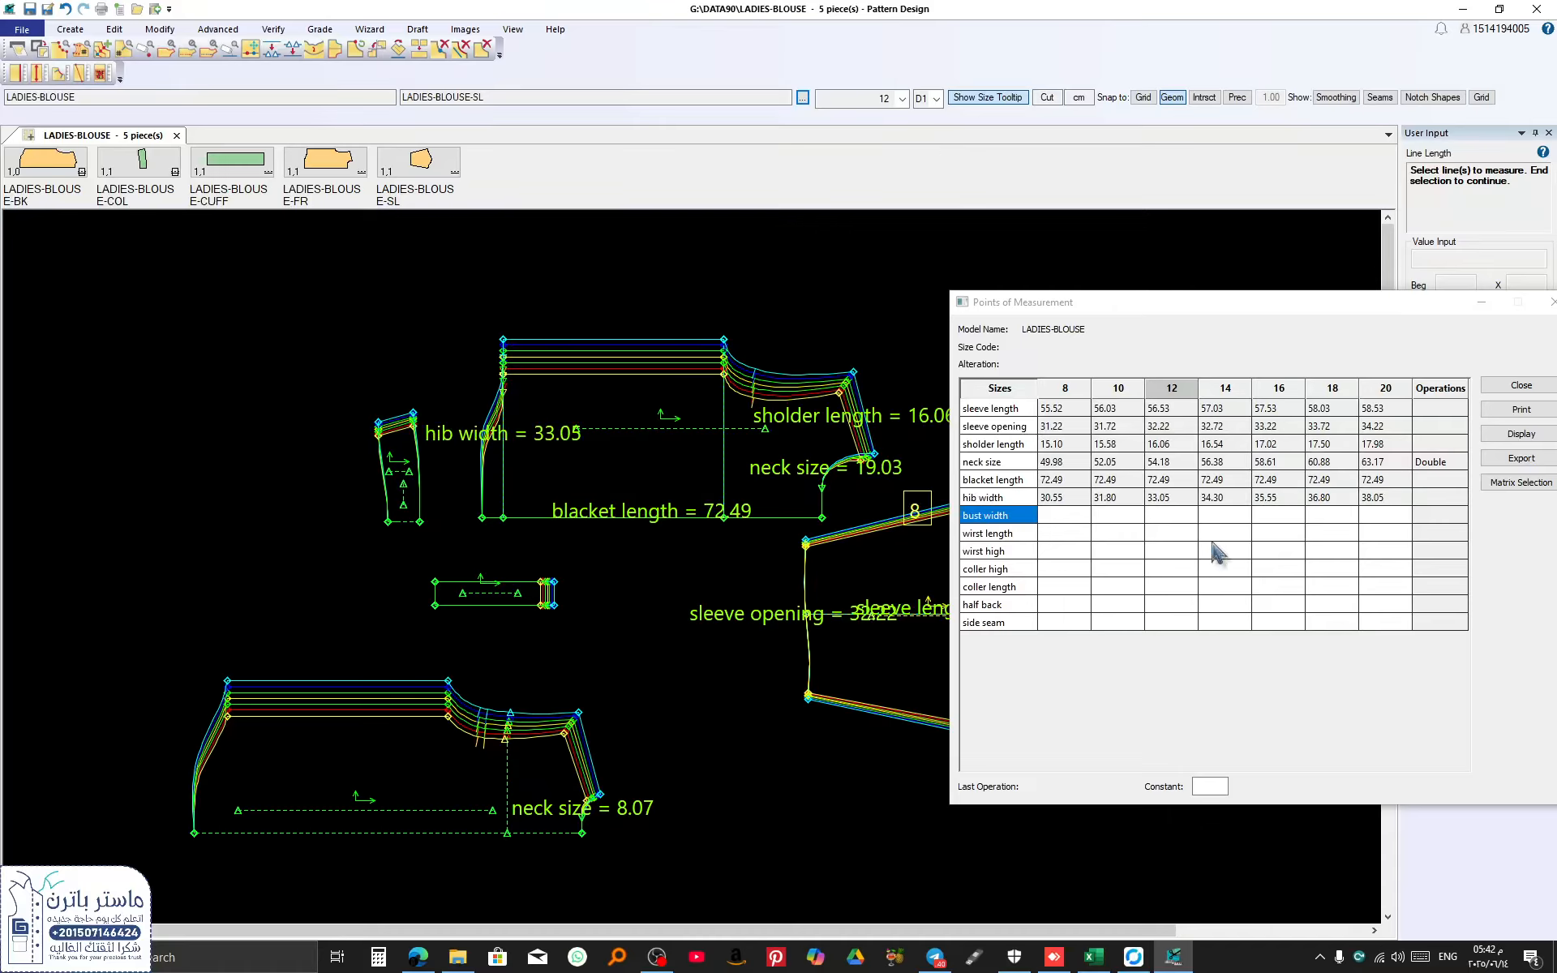
{"action": "left_click", "coordinate": [724, 469]}
{"action": "right_click", "coordinate": [705, 555]}
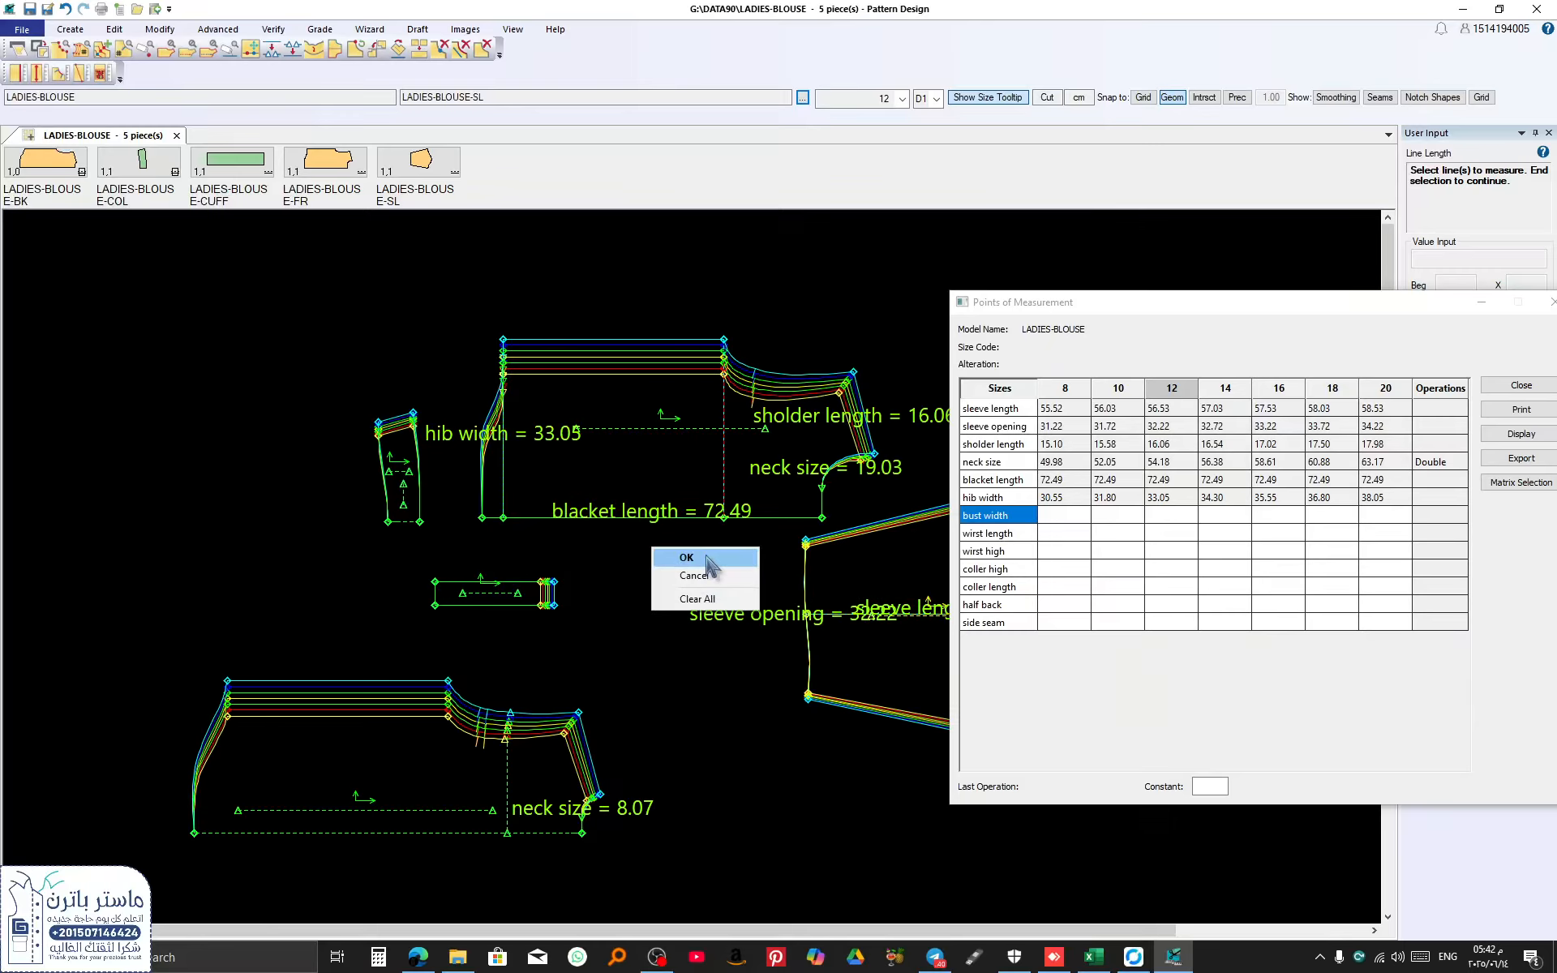
{"action": "left_click", "coordinate": [706, 557]}
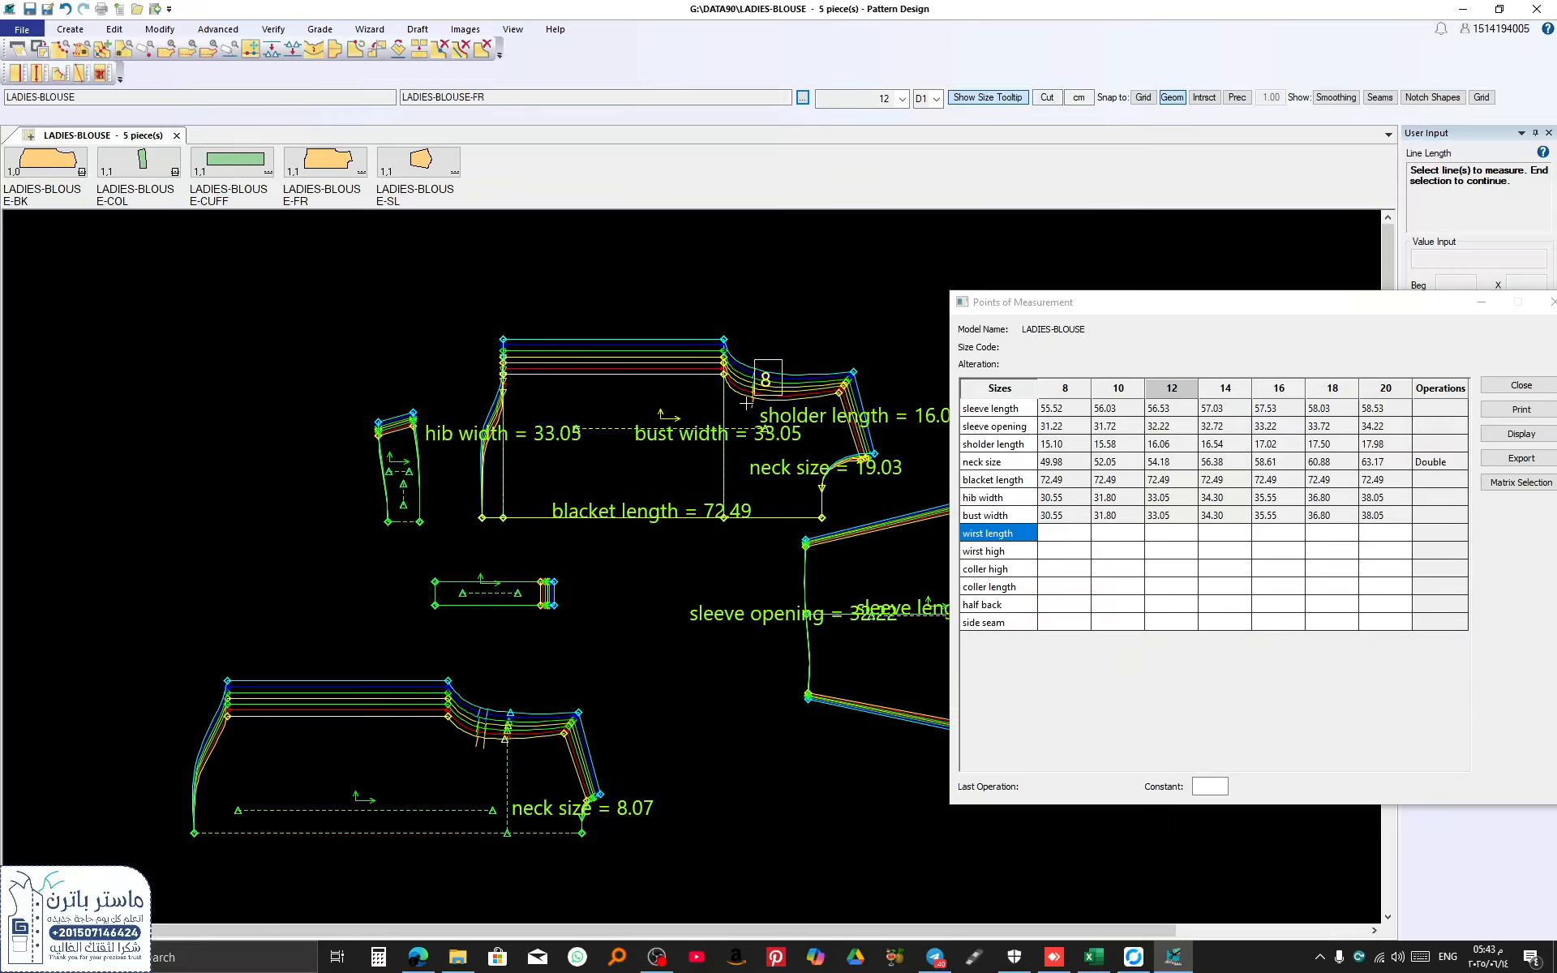
{"action": "left_click", "coordinate": [1011, 516]}
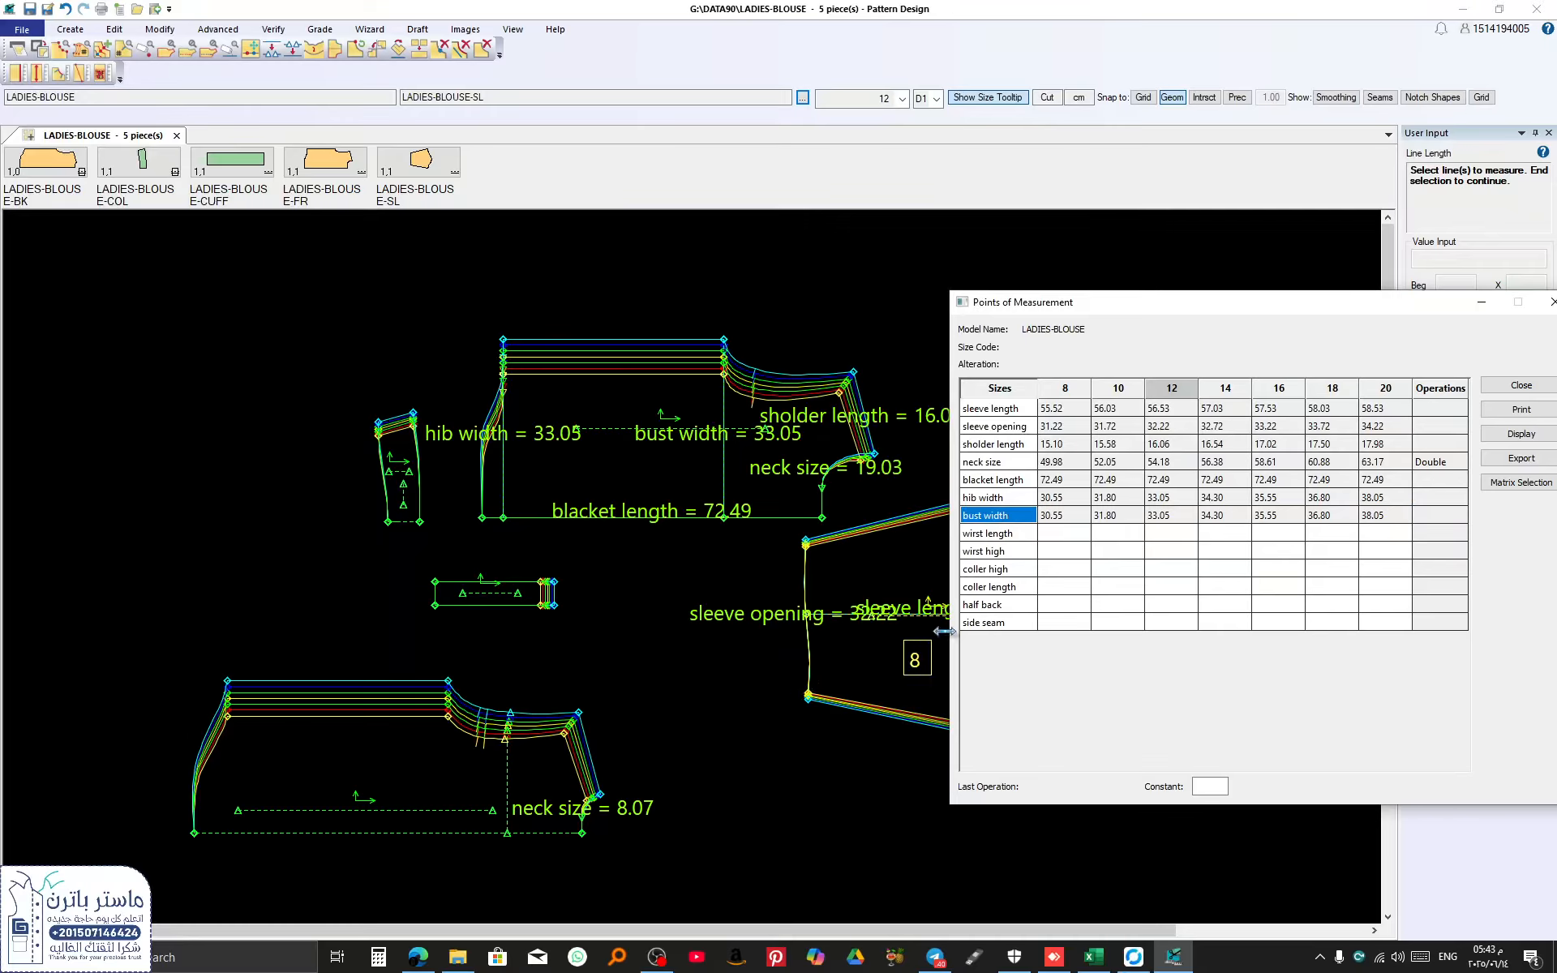
Step: Fill the wirst length and wirst high rows by measuring the cuff's long edge and short edge
{"action": "left_click", "coordinate": [997, 533]}
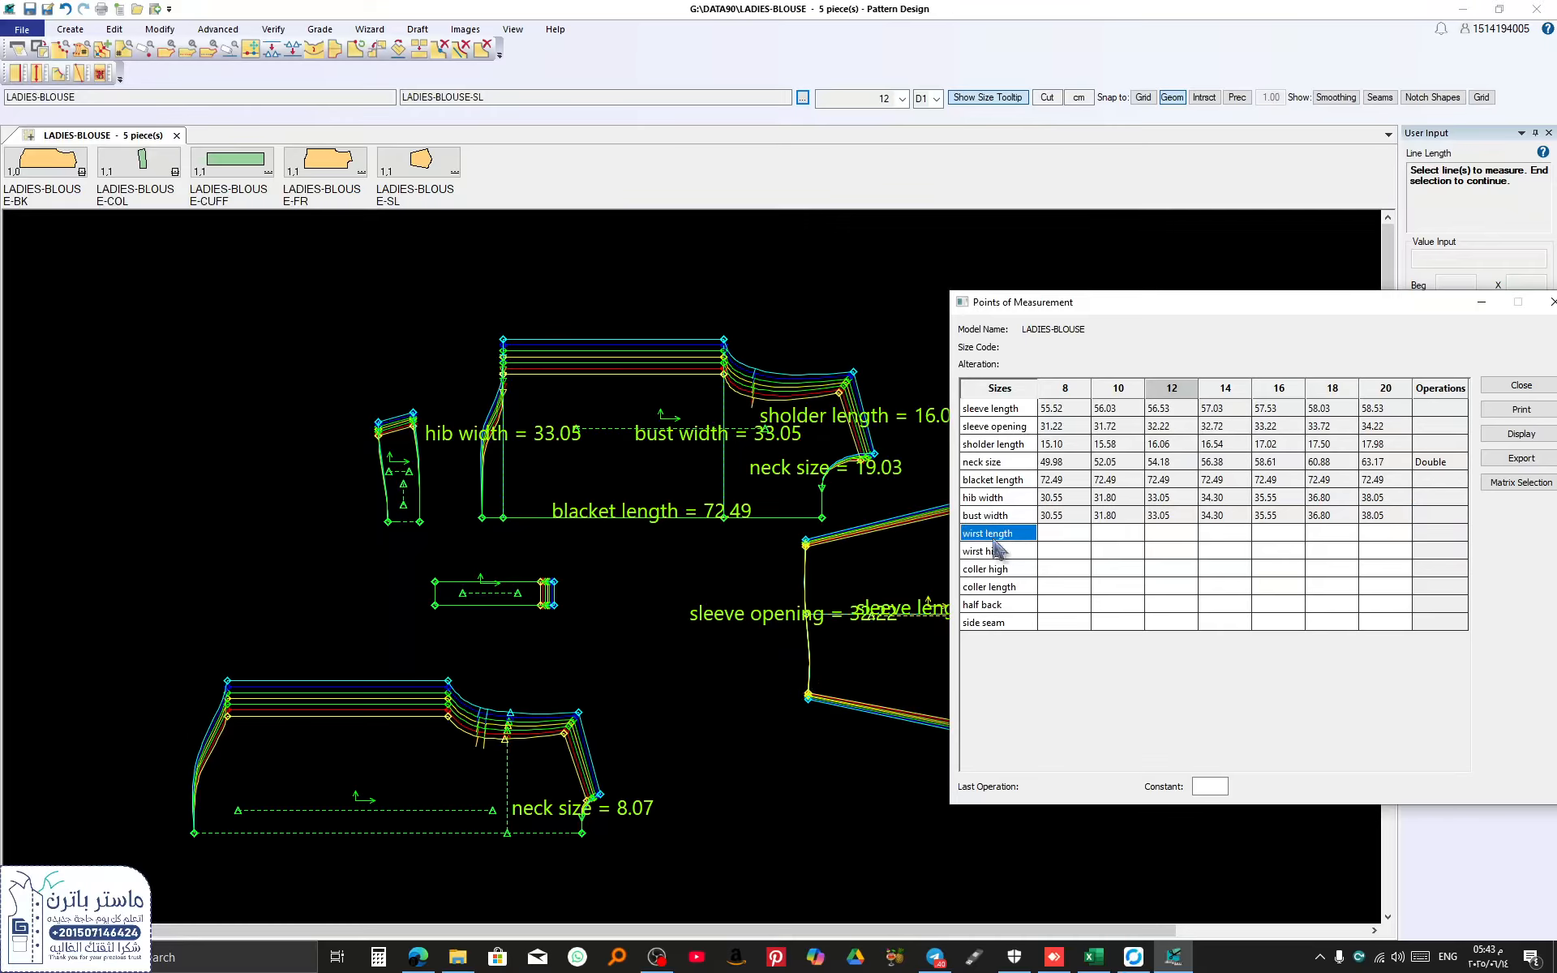
{"action": "left_click", "coordinate": [492, 605]}
{"action": "right_click", "coordinate": [548, 599]}
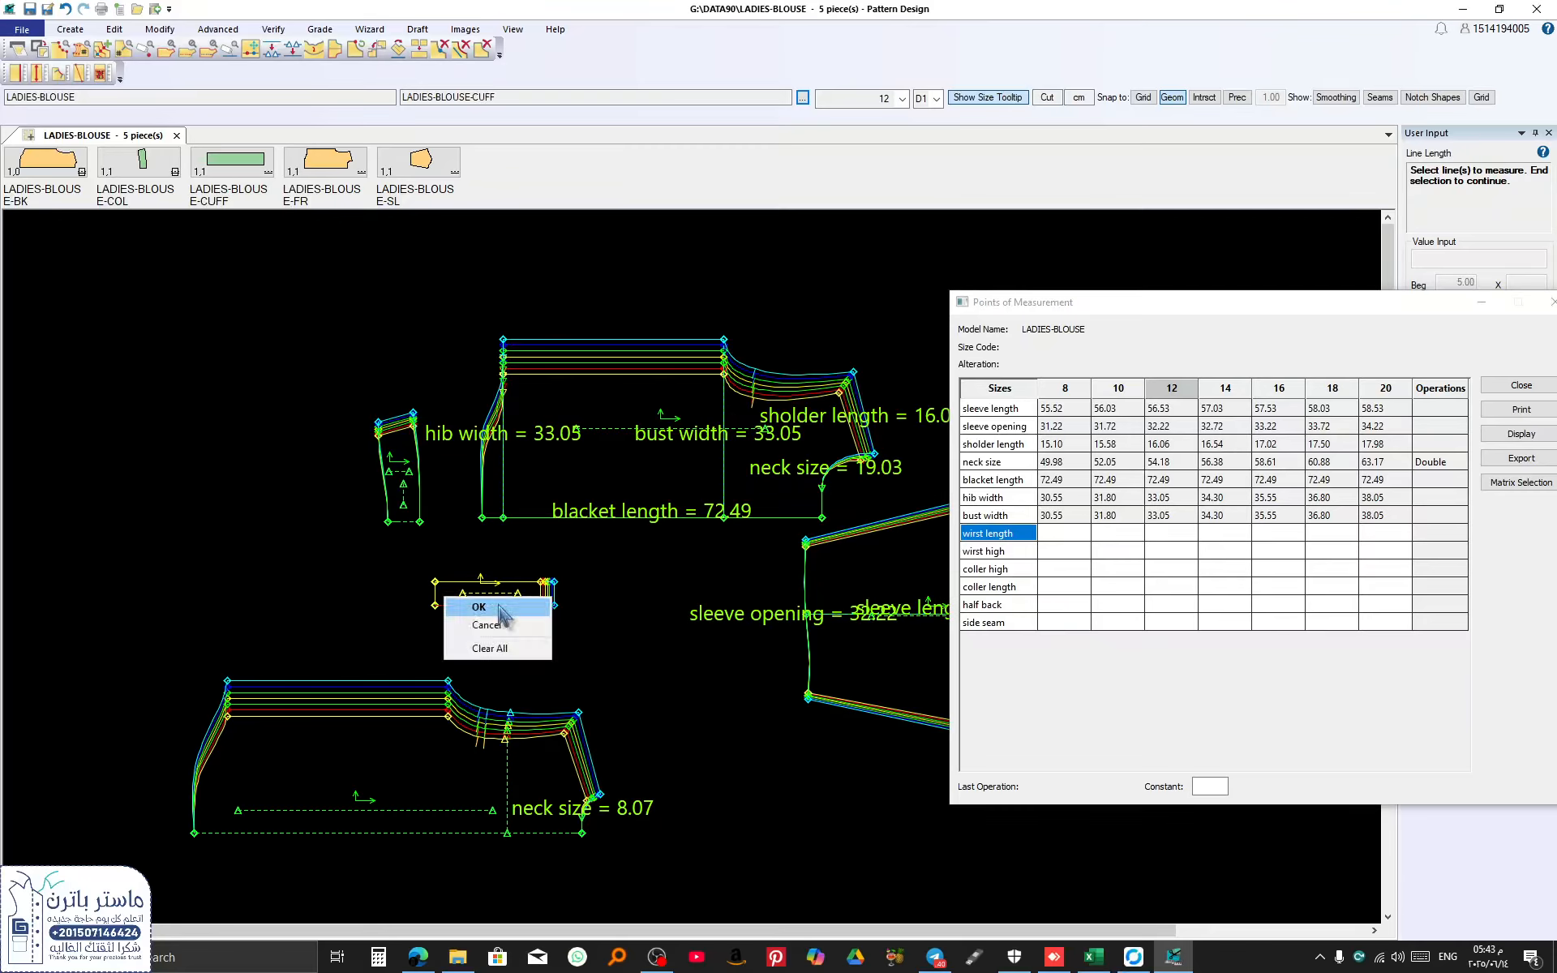
{"action": "left_click", "coordinate": [505, 604]}
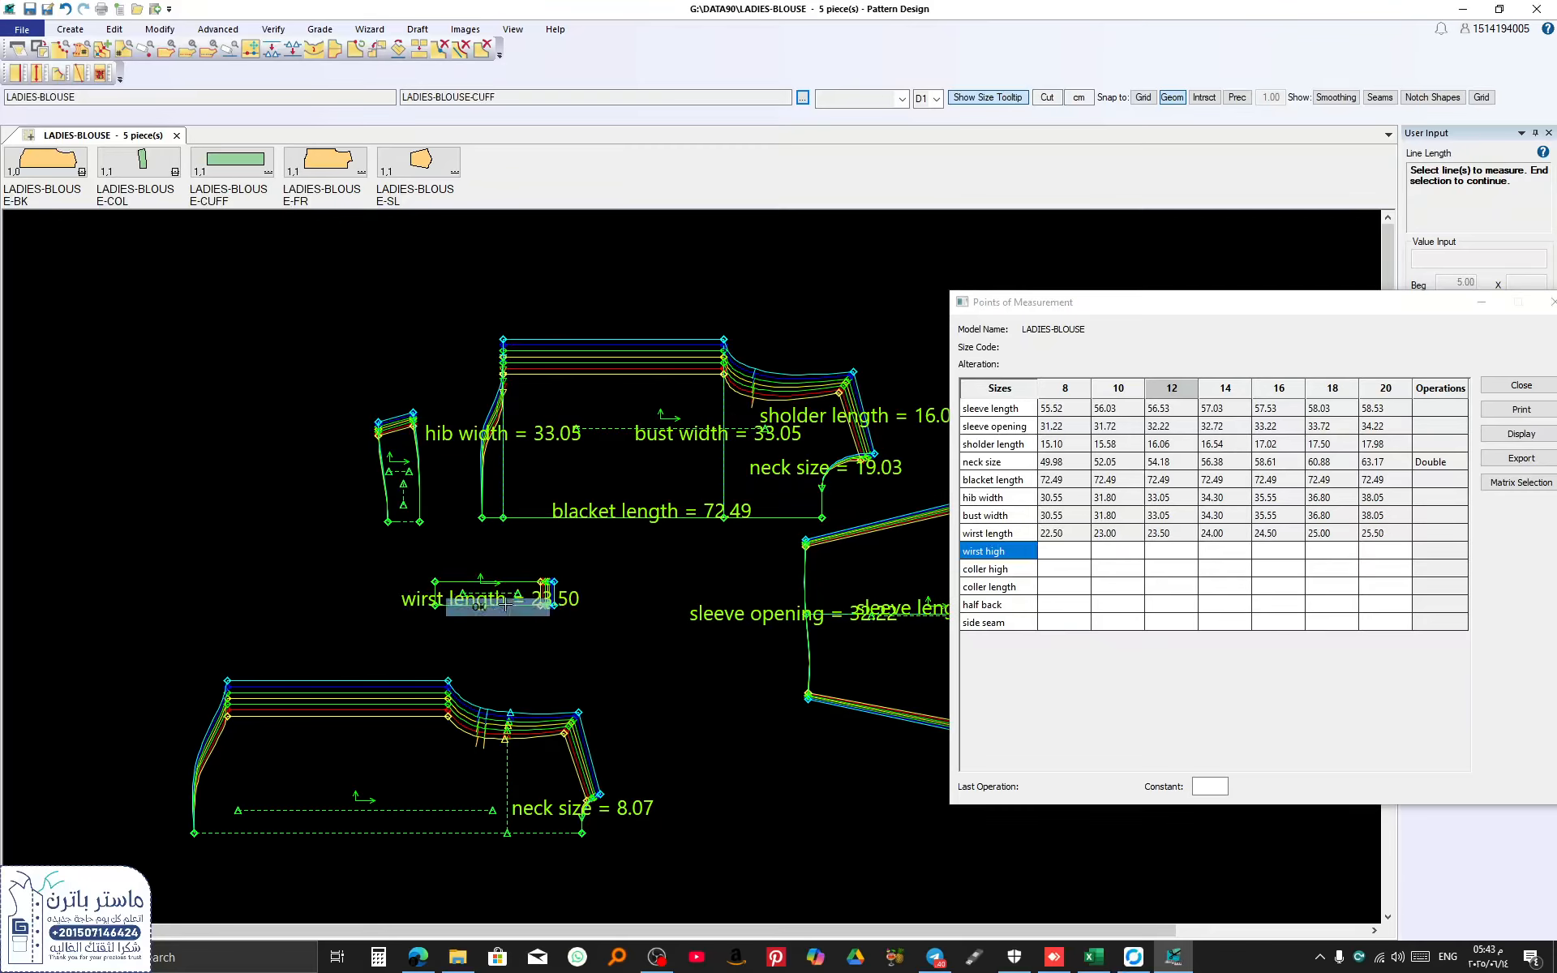
{"action": "left_click", "coordinate": [432, 593]}
{"action": "right_click", "coordinate": [550, 598]}
{"action": "left_click", "coordinate": [499, 610]}
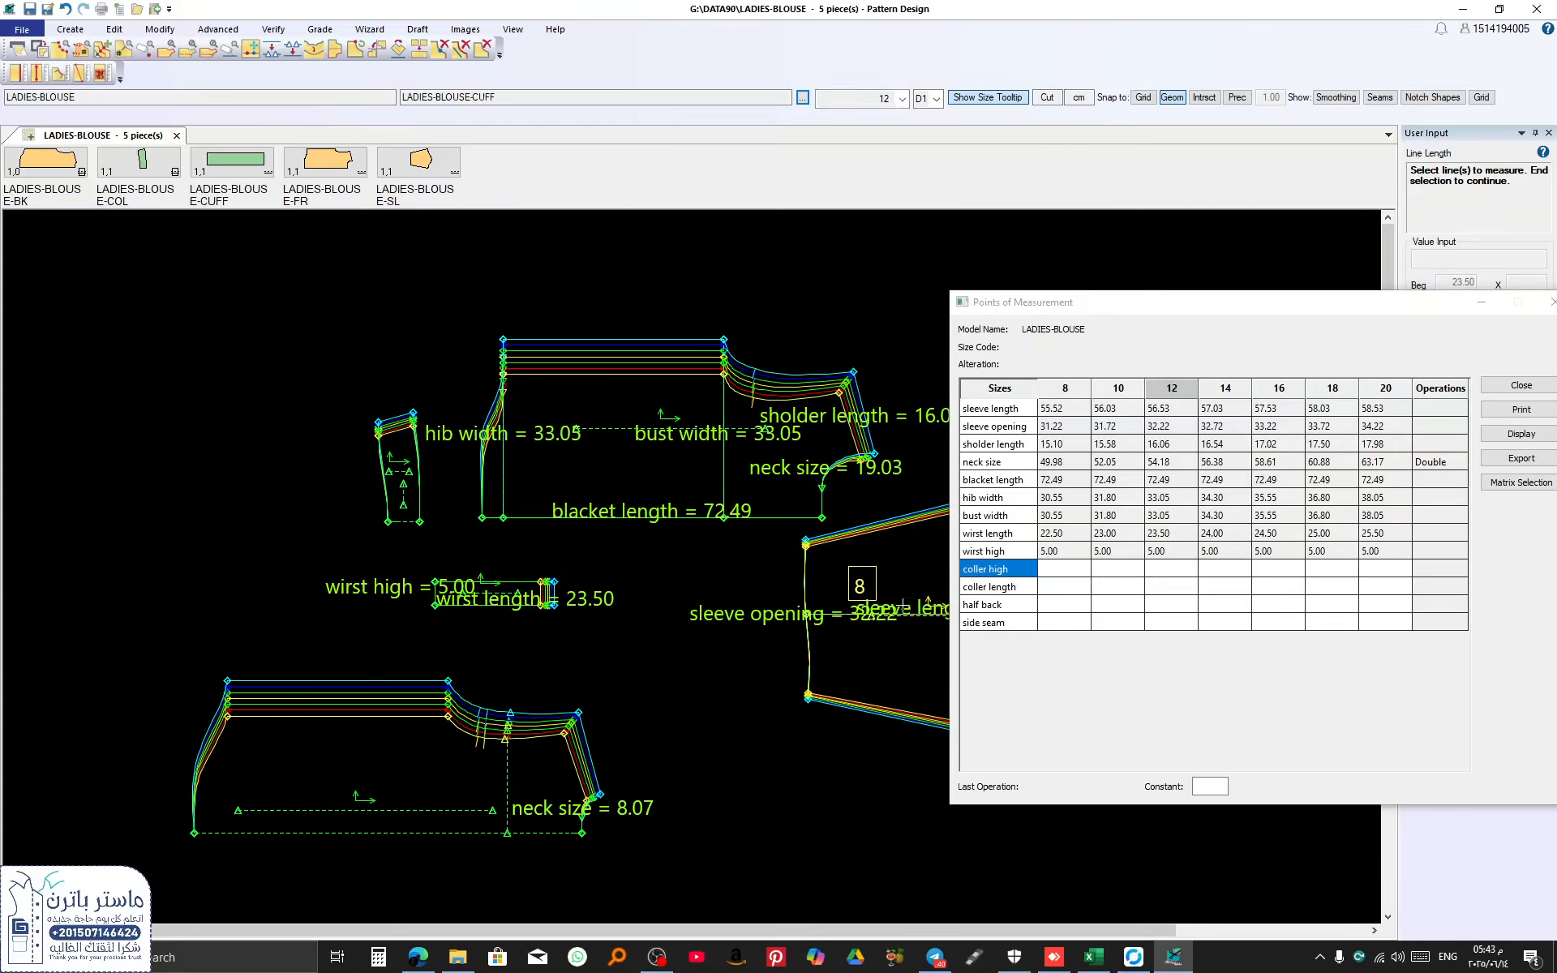
Step: Fill the coller high and coller length rows by measuring the collar piece's short edge and long edge
{"action": "left_click", "coordinate": [386, 507]}
{"action": "right_click", "coordinate": [355, 520]}
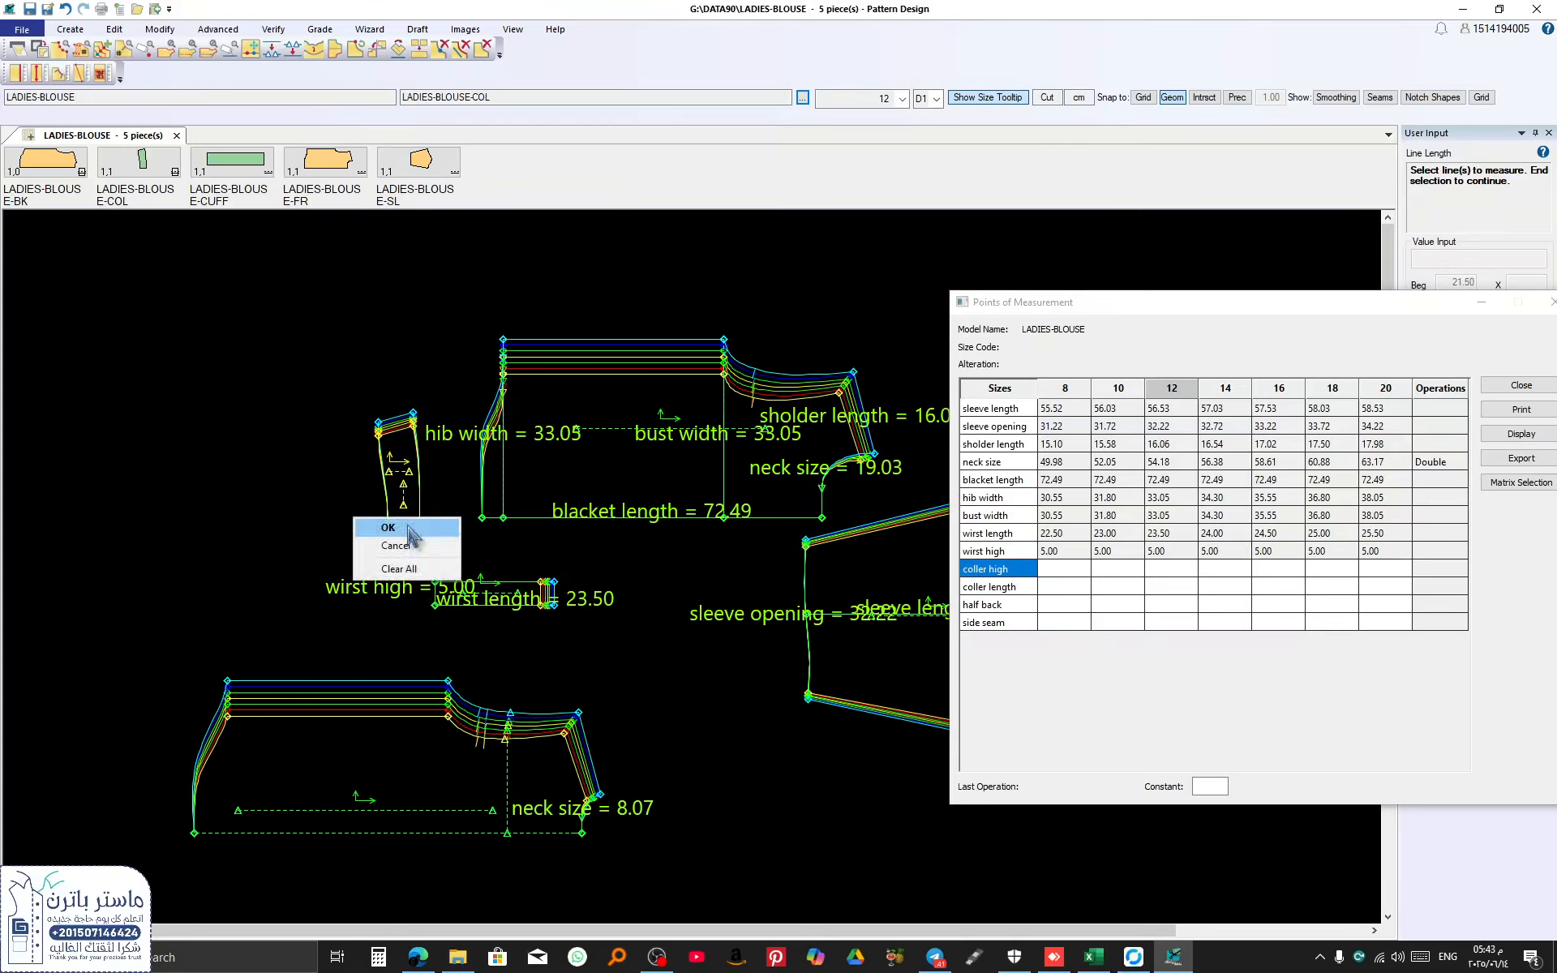
{"action": "left_click", "coordinate": [389, 527]}
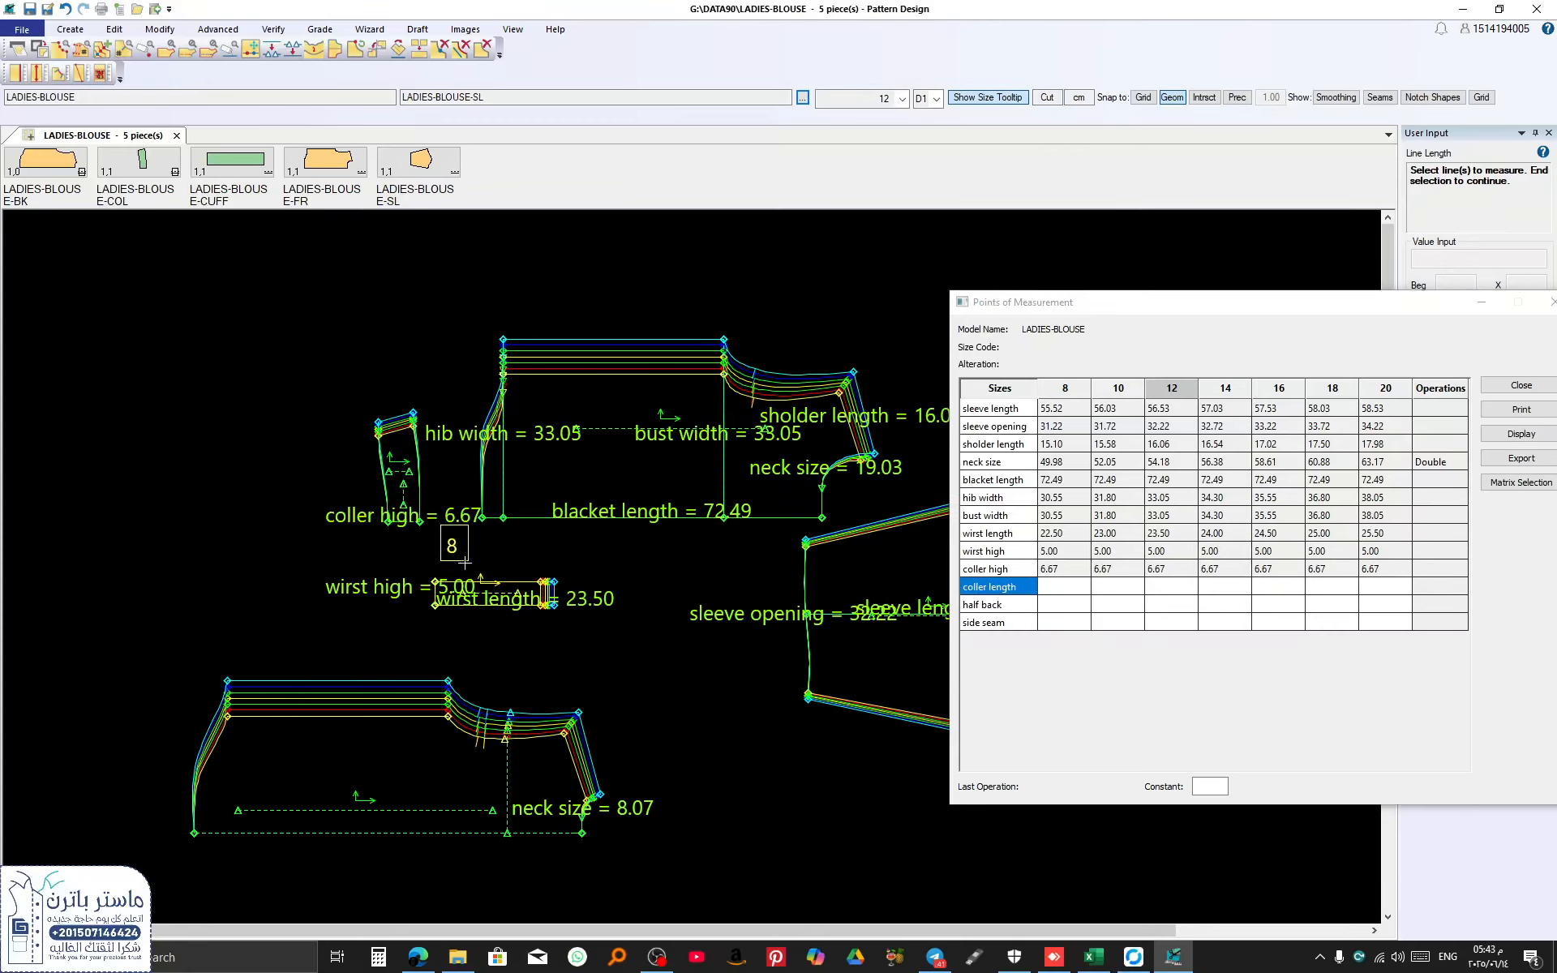
{"action": "left_click", "coordinate": [363, 519]}
{"action": "right_click", "coordinate": [369, 526]}
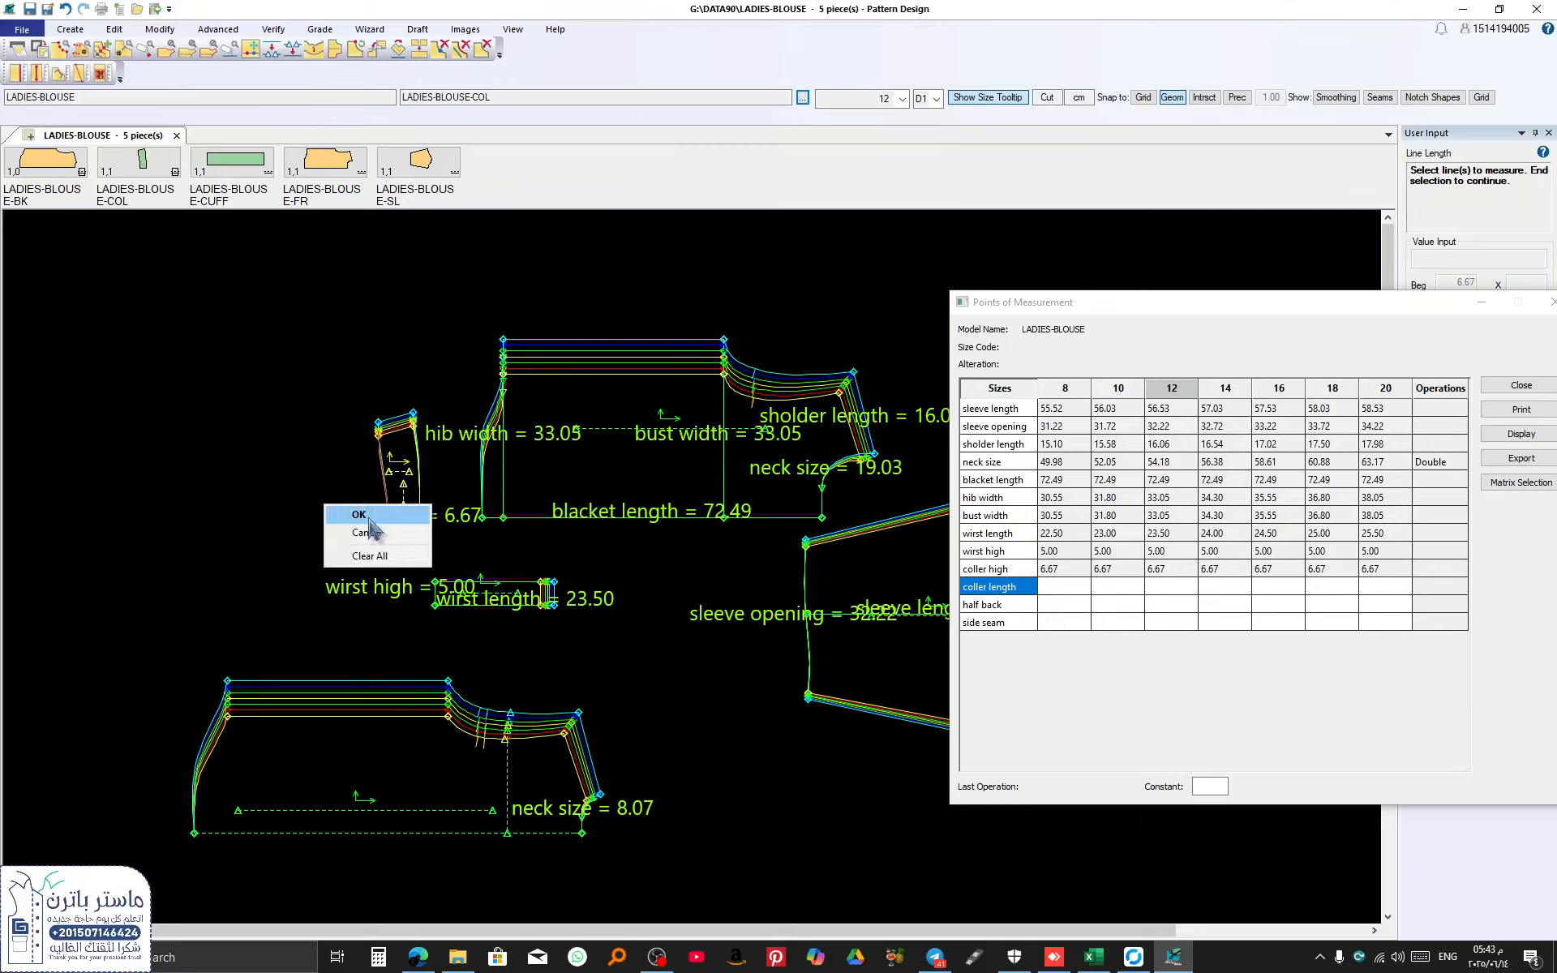
{"action": "left_click", "coordinate": [369, 519]}
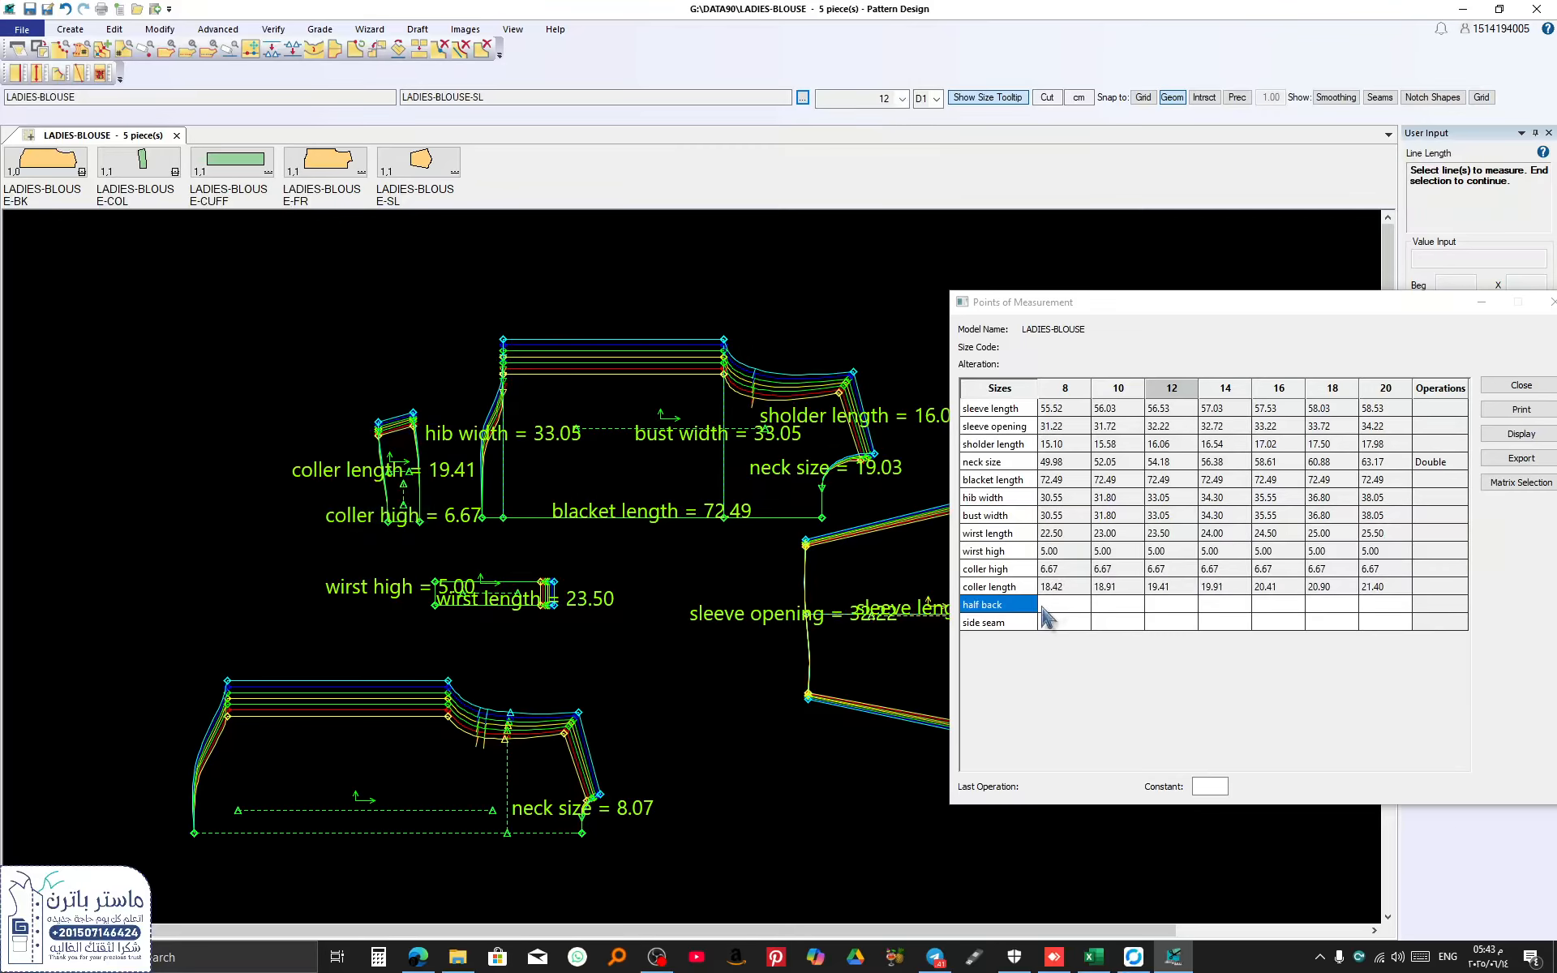
Step: Double the values of the coller length row
{"action": "left_click", "coordinate": [1020, 587]}
{"action": "right_click", "coordinate": [1022, 590]}
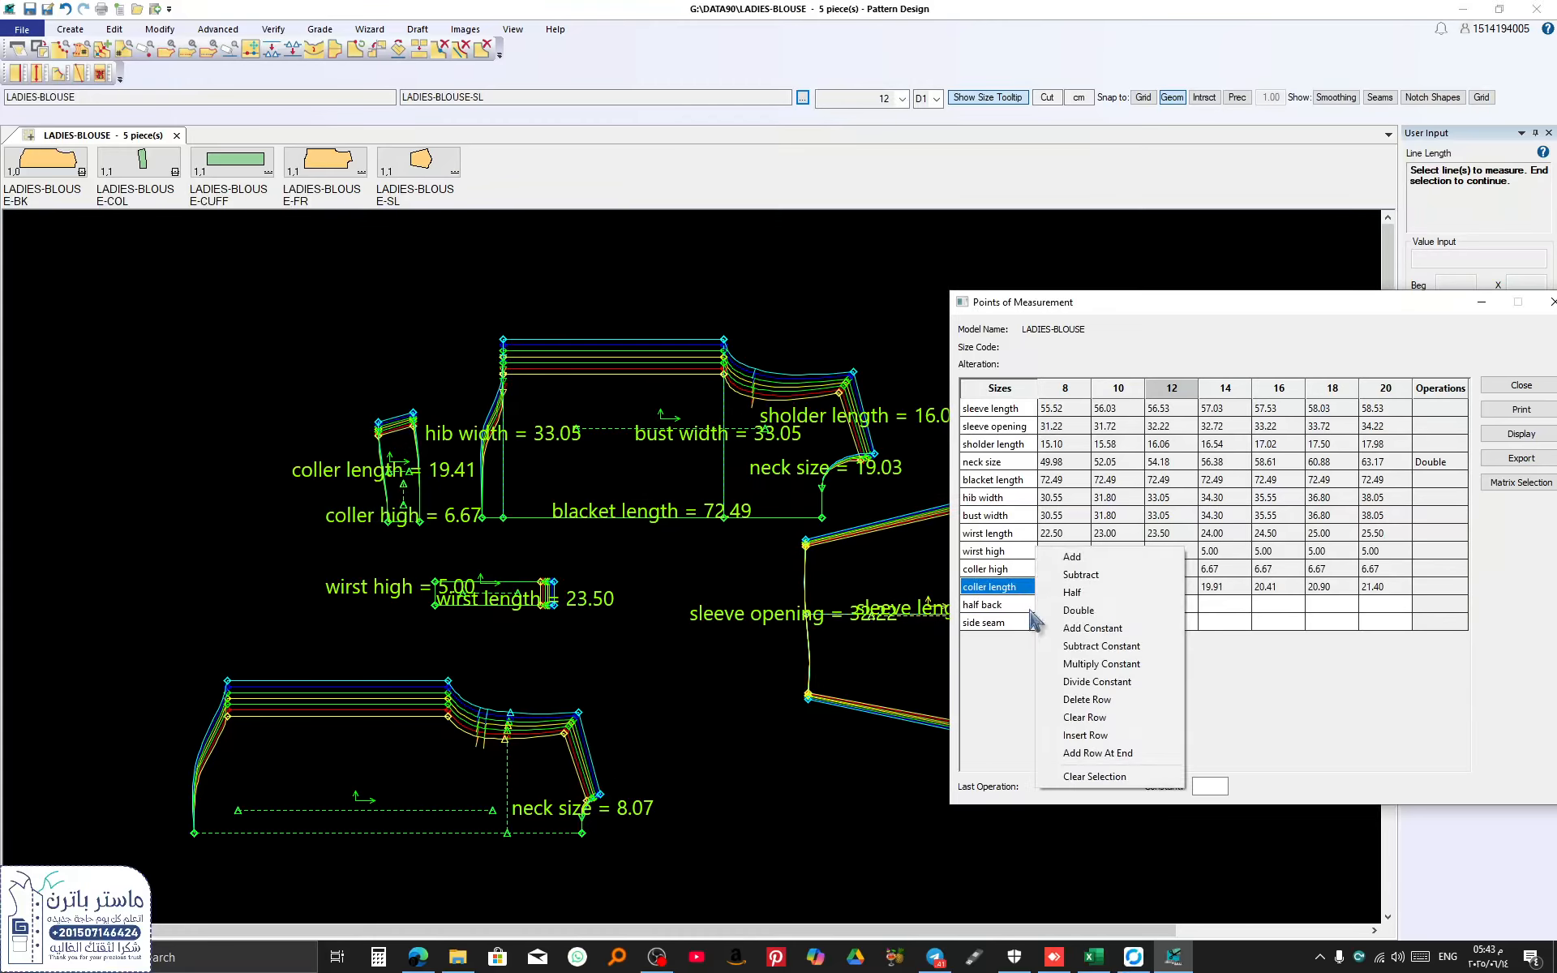
{"action": "left_click", "coordinate": [1084, 616]}
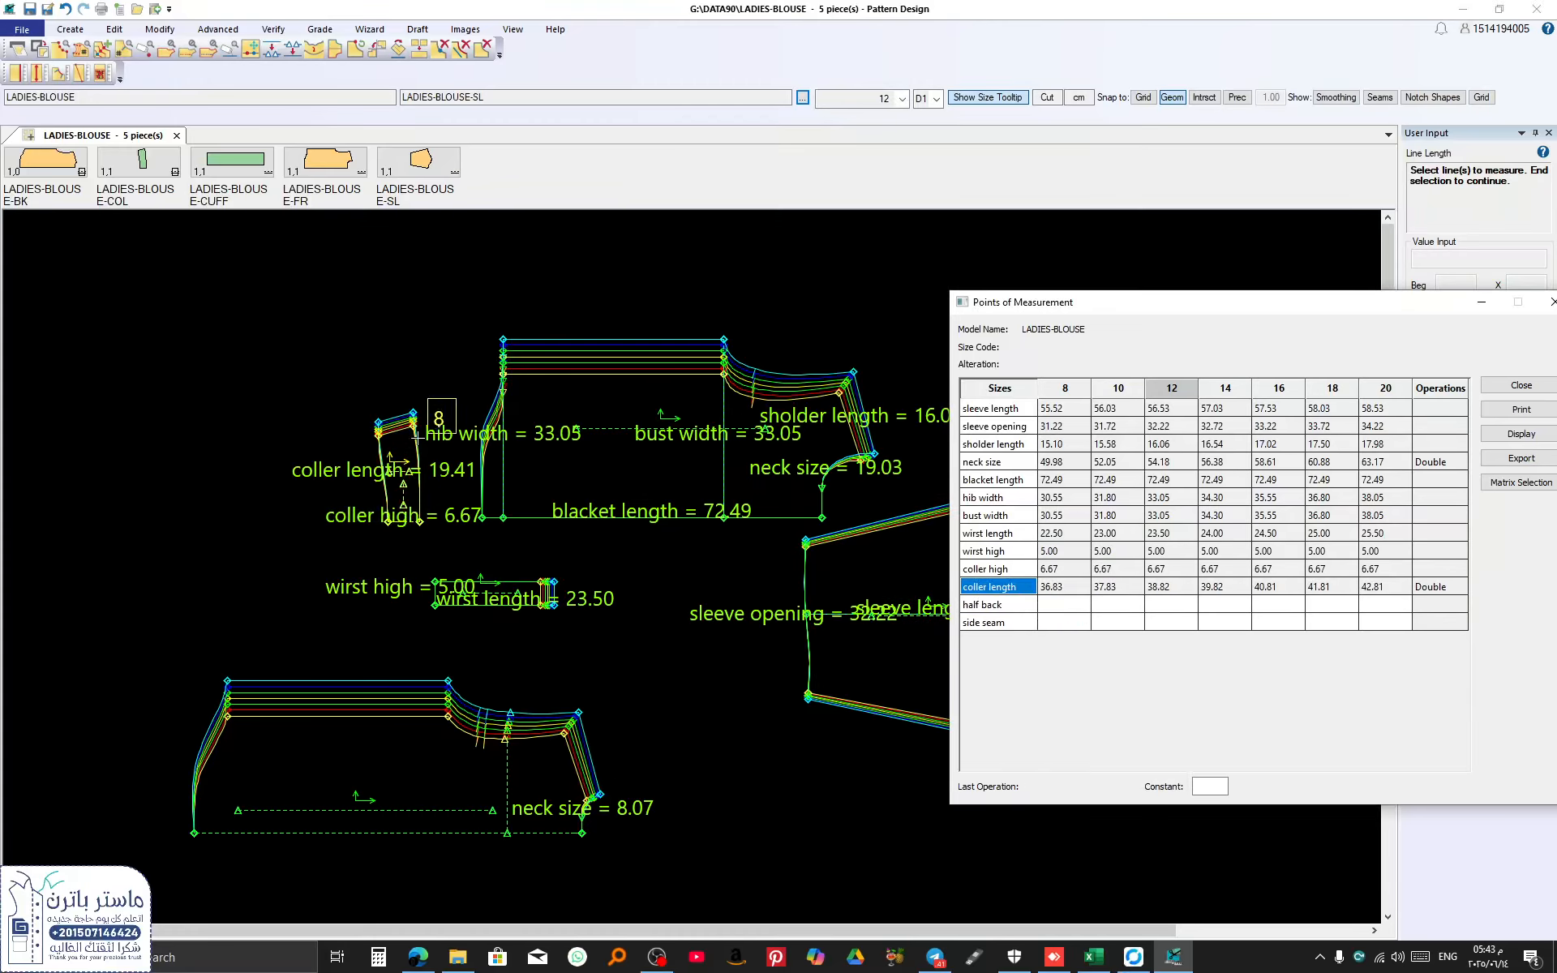
Step: Fill the half back row by measuring the back piece's internal cross line
{"action": "left_click", "coordinate": [505, 772]}
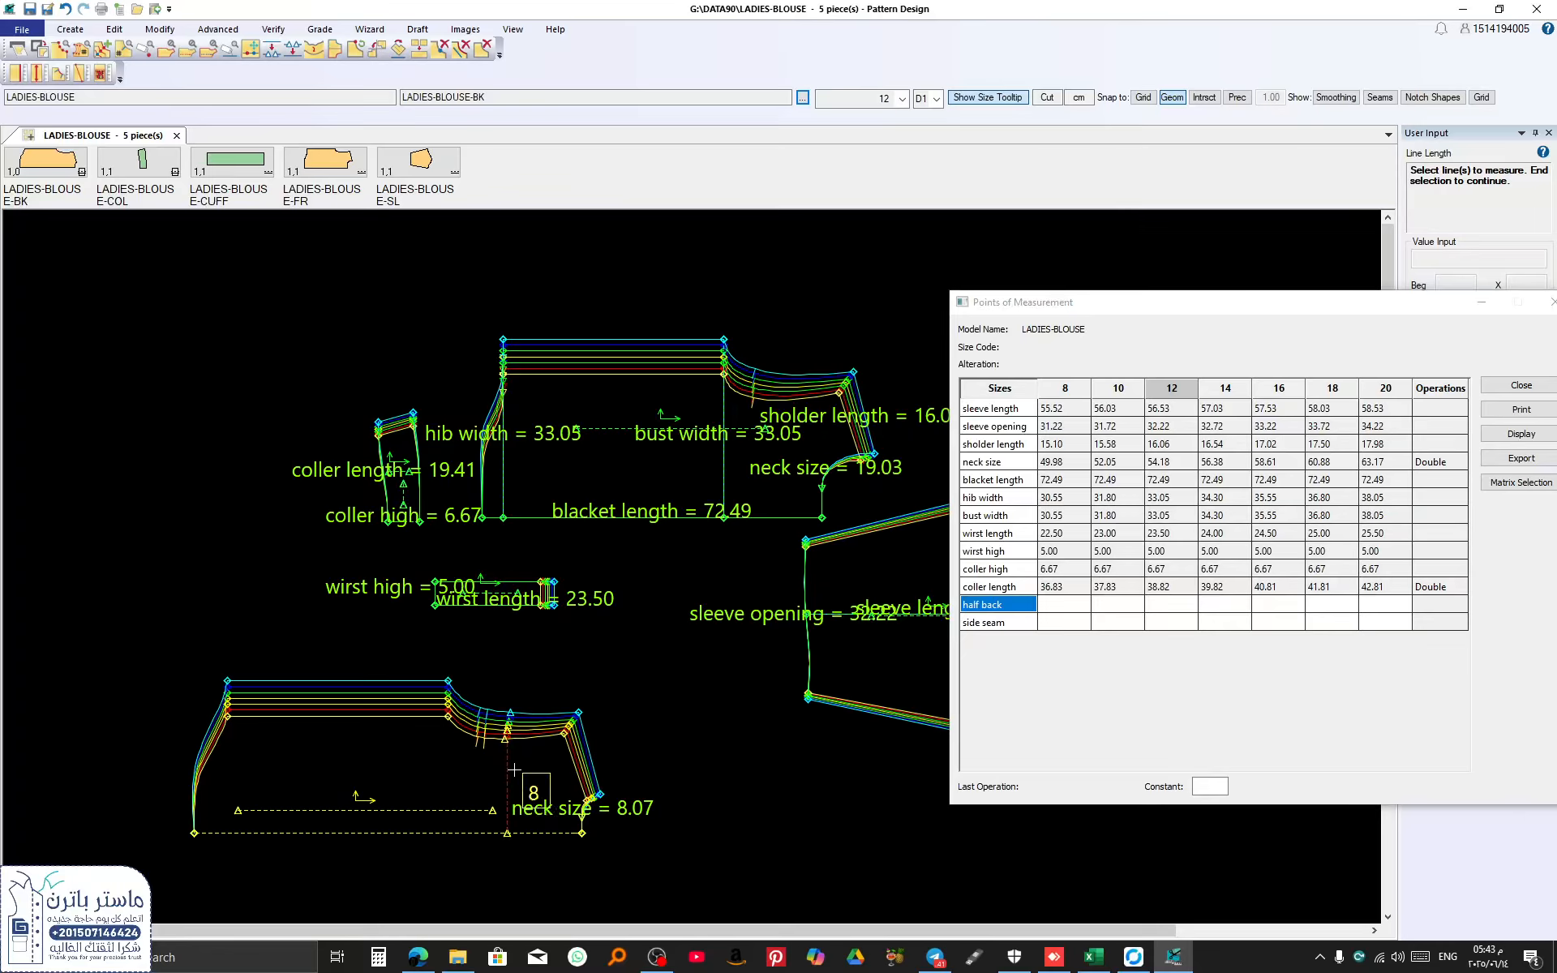
{"action": "right_click", "coordinate": [507, 803]}
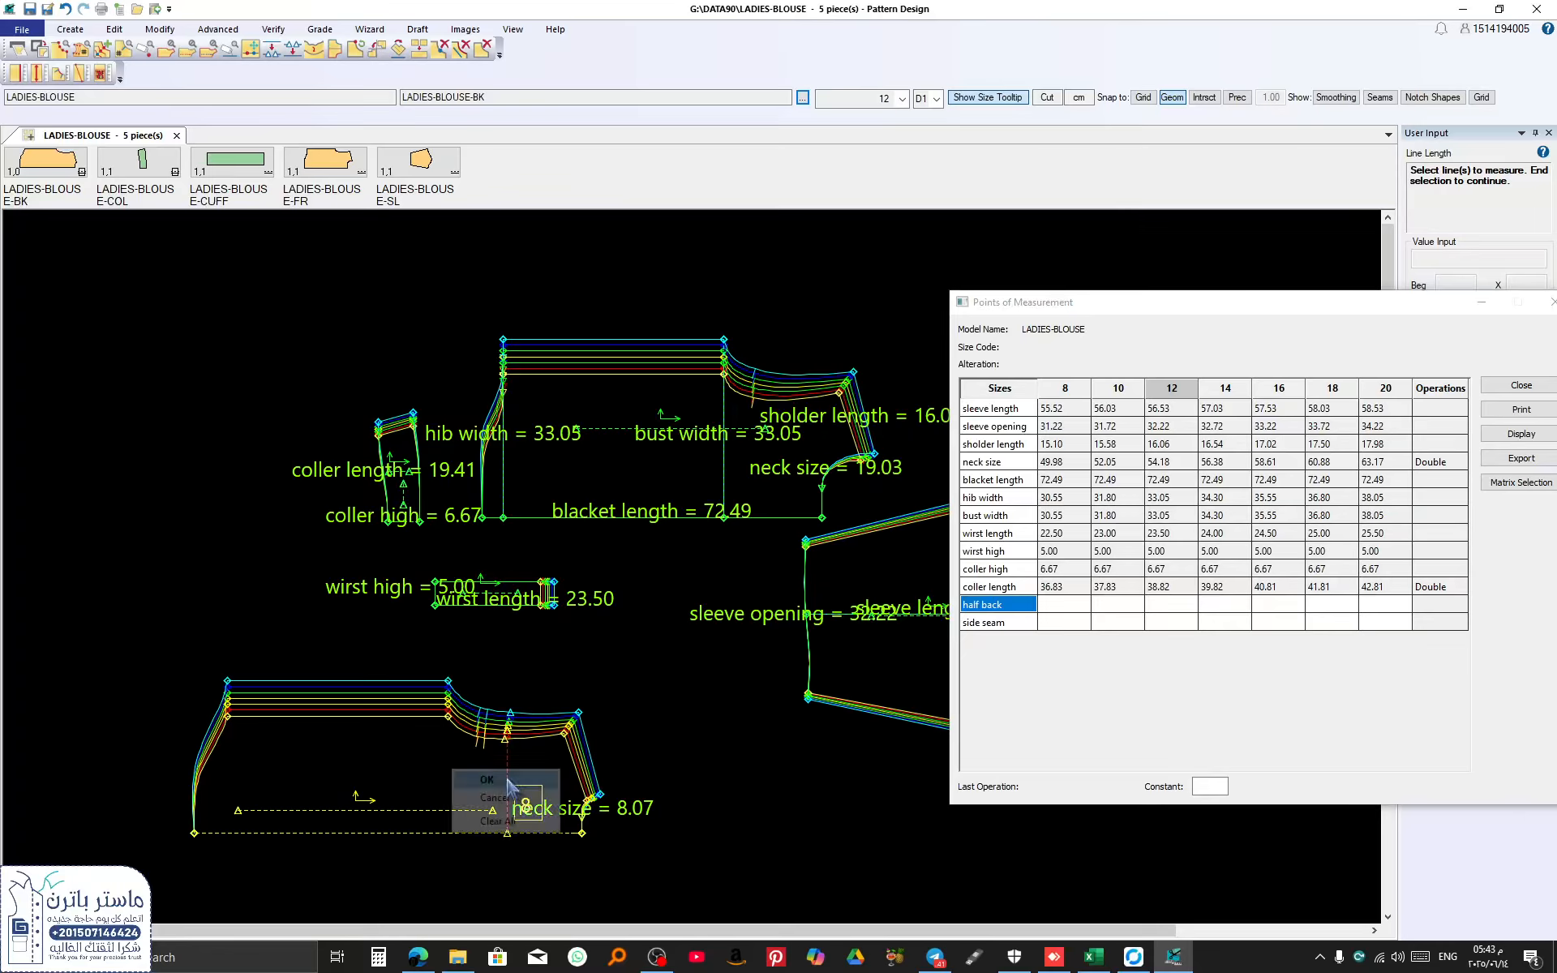
{"action": "left_click", "coordinate": [505, 779]}
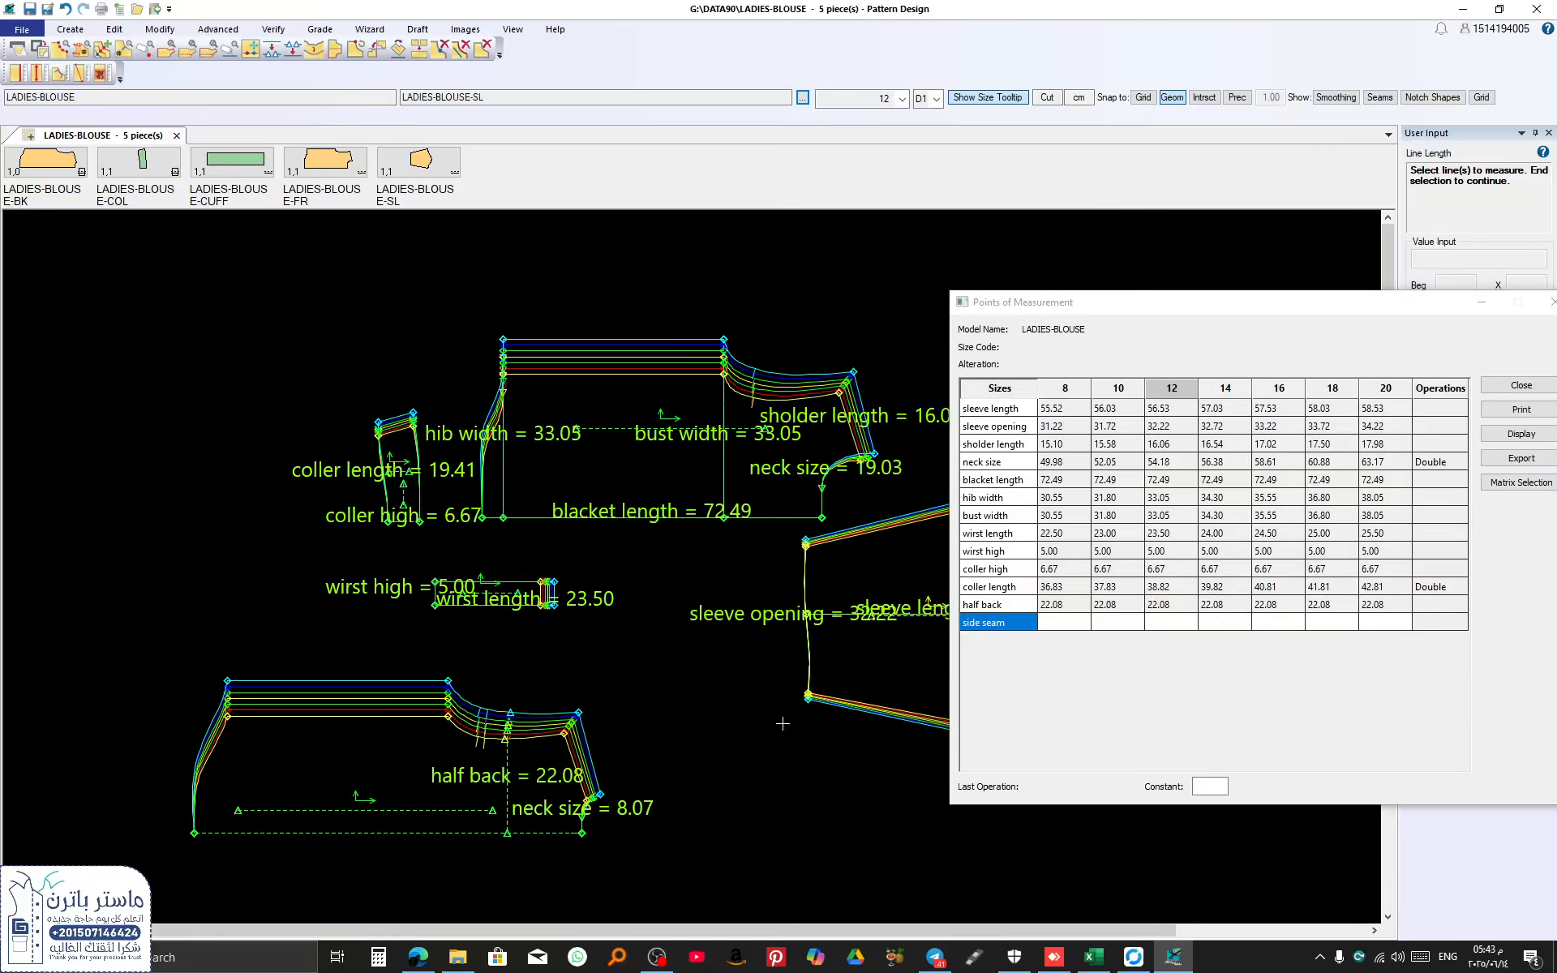
Step: Fill the side seam row by measuring the front piece's straight side edge between hem and armhole
{"action": "scroll", "coordinate": [496, 763], "scroll_direction": "up", "scroll_amount": 3}
{"action": "scroll", "coordinate": [499, 758], "scroll_direction": "down", "scroll_amount": 2}
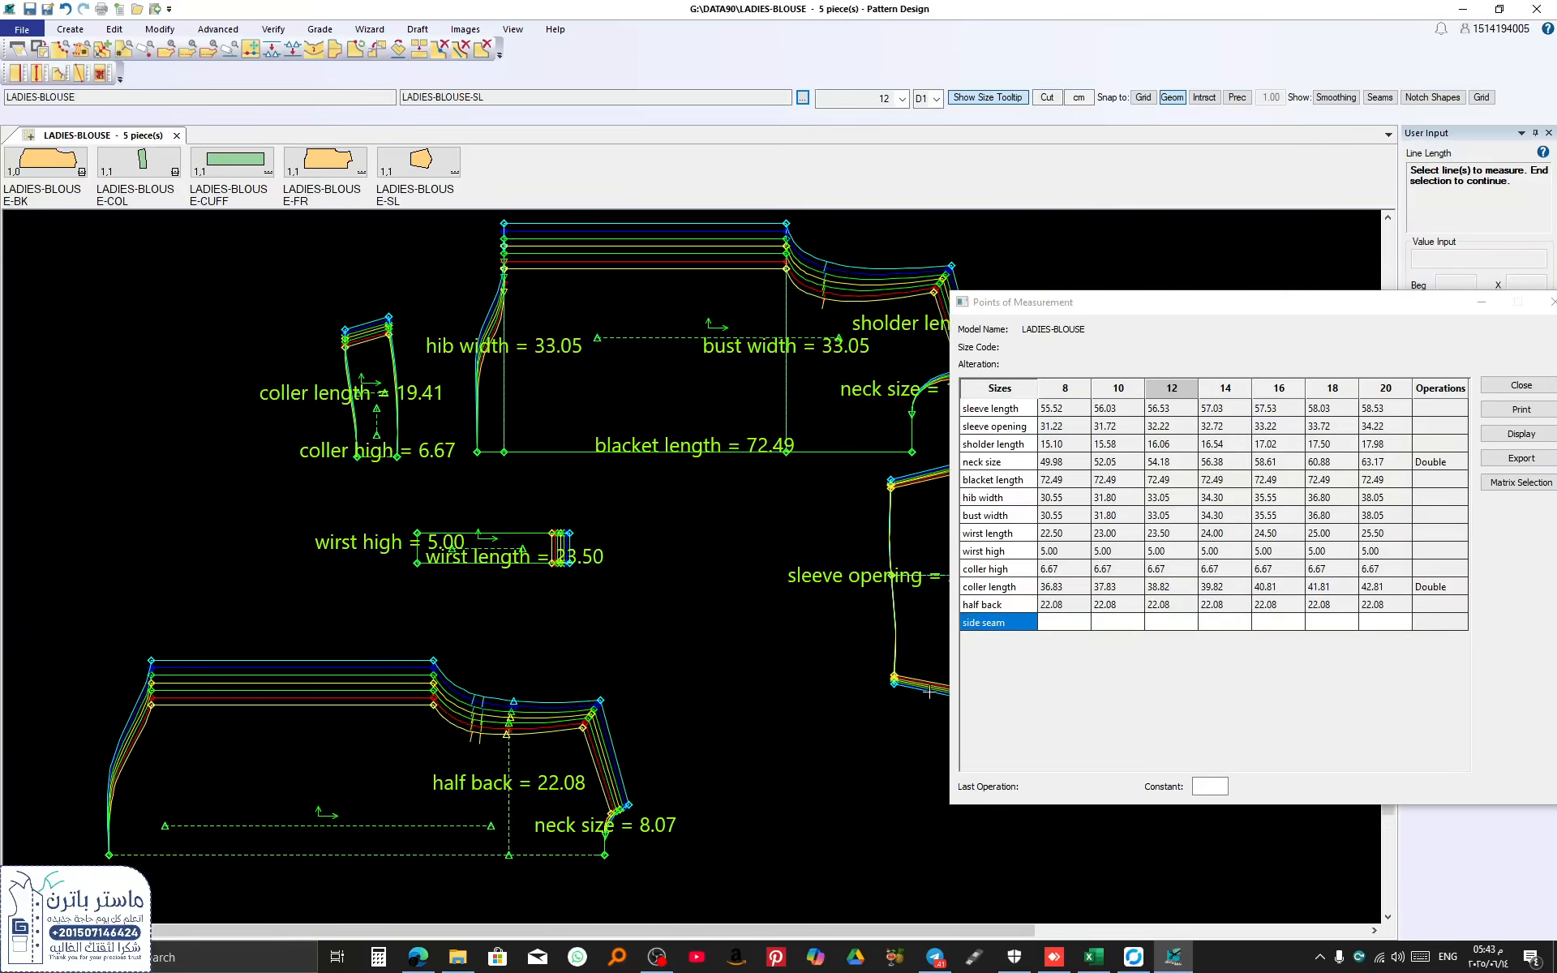
{"action": "scroll", "coordinate": [700, 690], "scroll_direction": "down", "scroll_amount": 1}
{"action": "scroll", "coordinate": [700, 690], "scroll_direction": "down", "scroll_amount": 1}
{"action": "left_click", "coordinate": [671, 430]}
{"action": "right_click", "coordinate": [672, 427]}
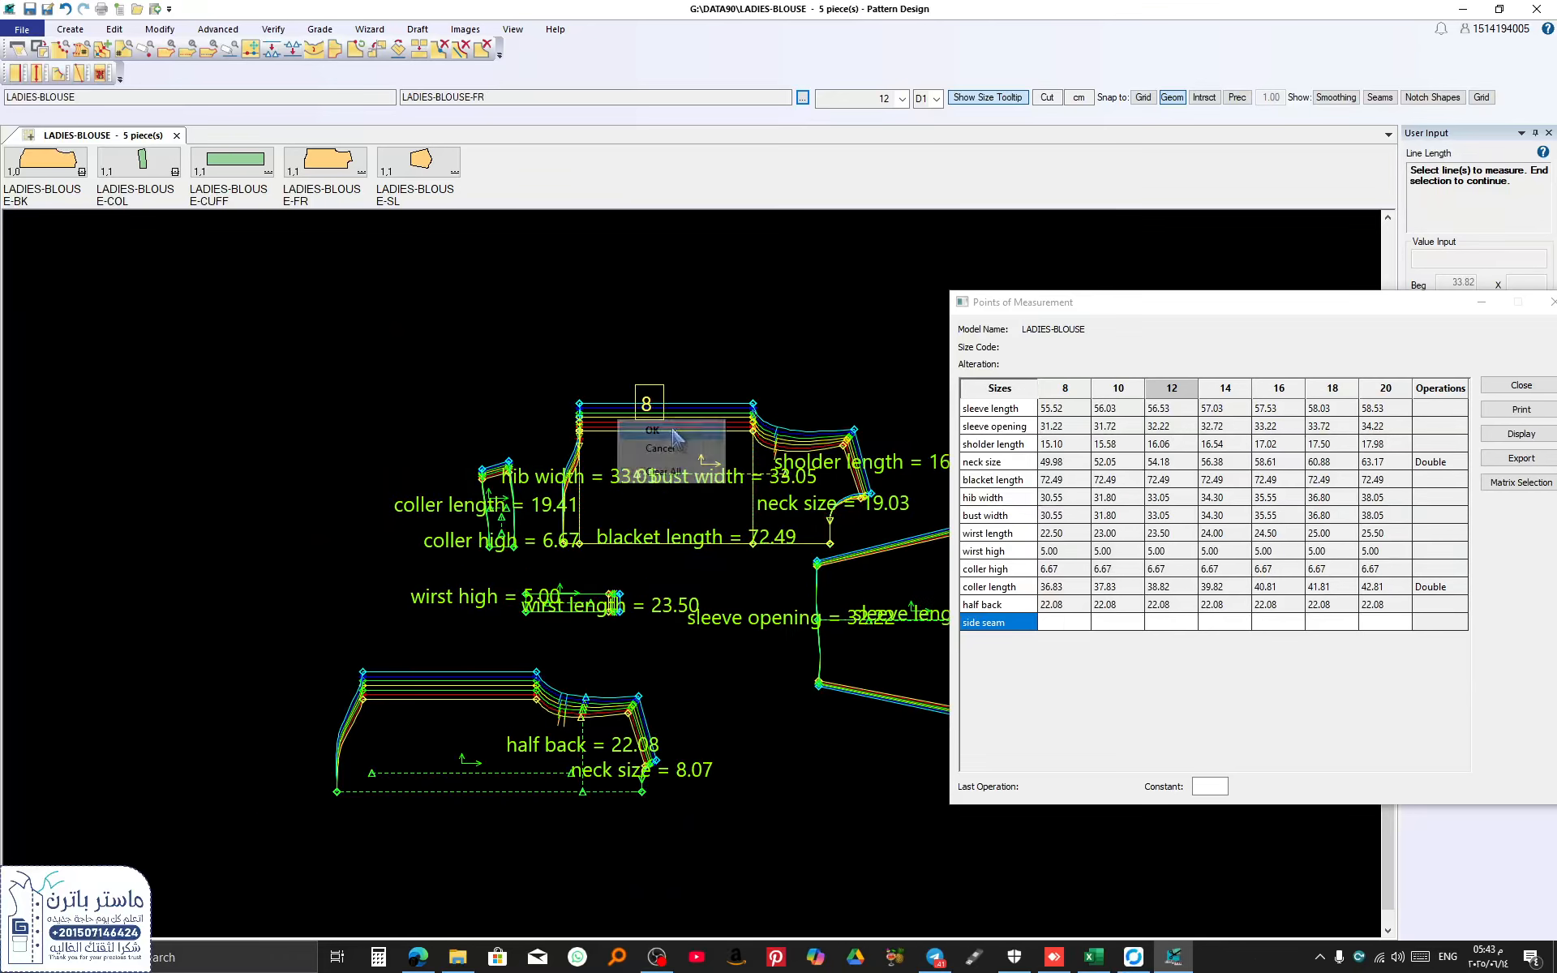
{"action": "left_click", "coordinate": [672, 429]}
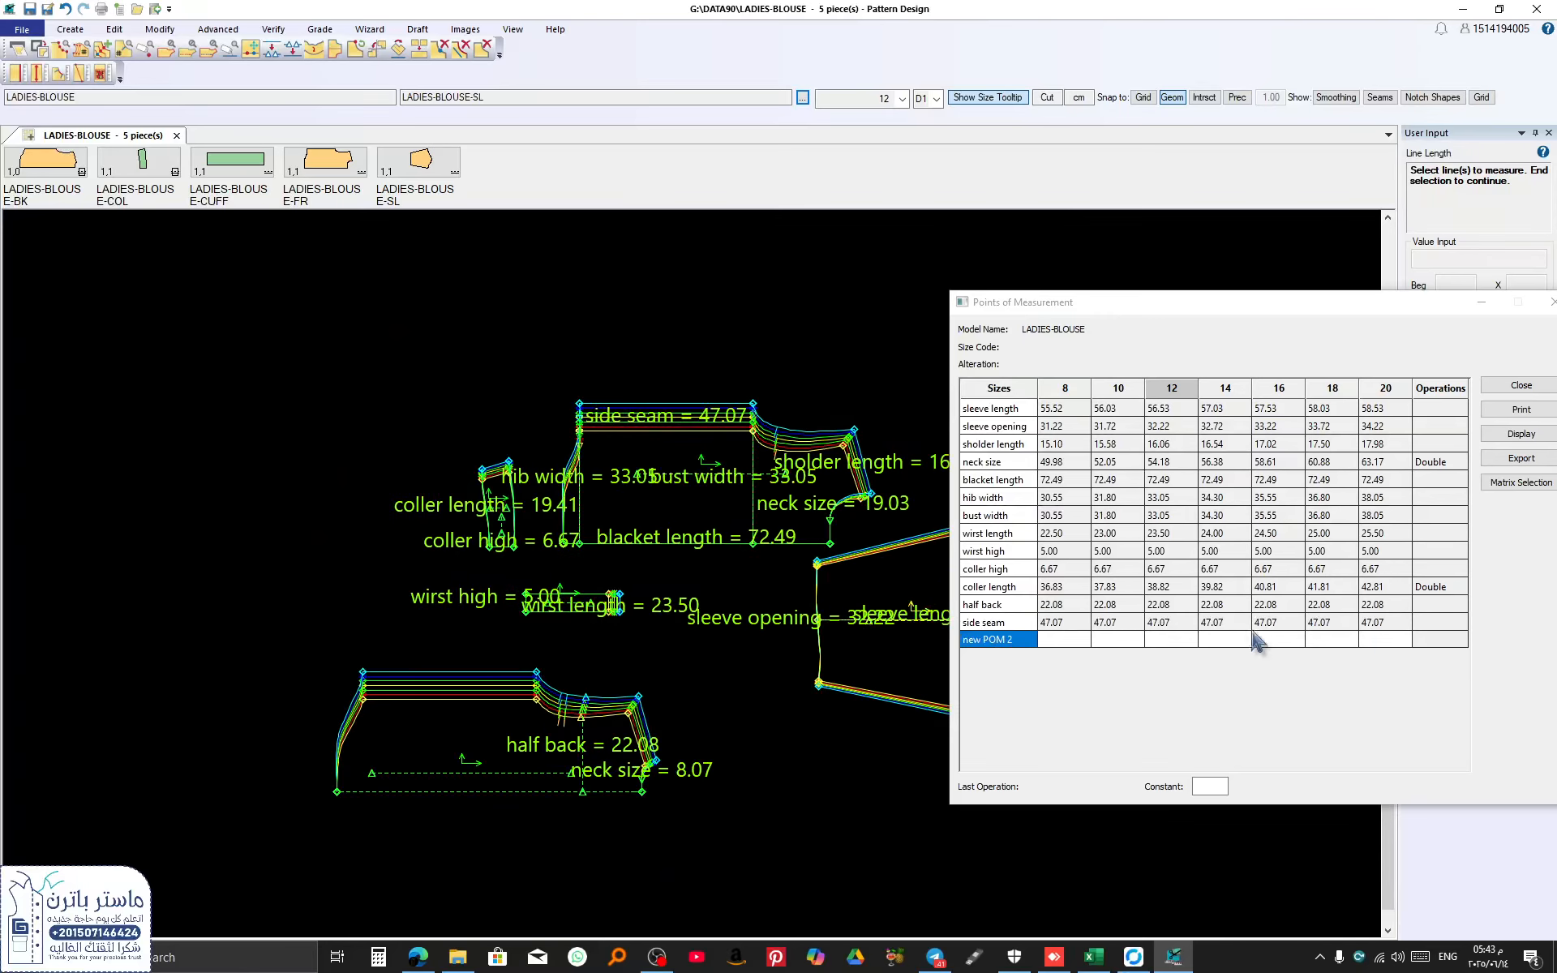
Step: Print the measurement chart with Microsoft Print to PDF, saving it on the Desktop under the file name 12
{"action": "scroll", "coordinate": [670, 478], "scroll_direction": "up", "scroll_amount": 5}
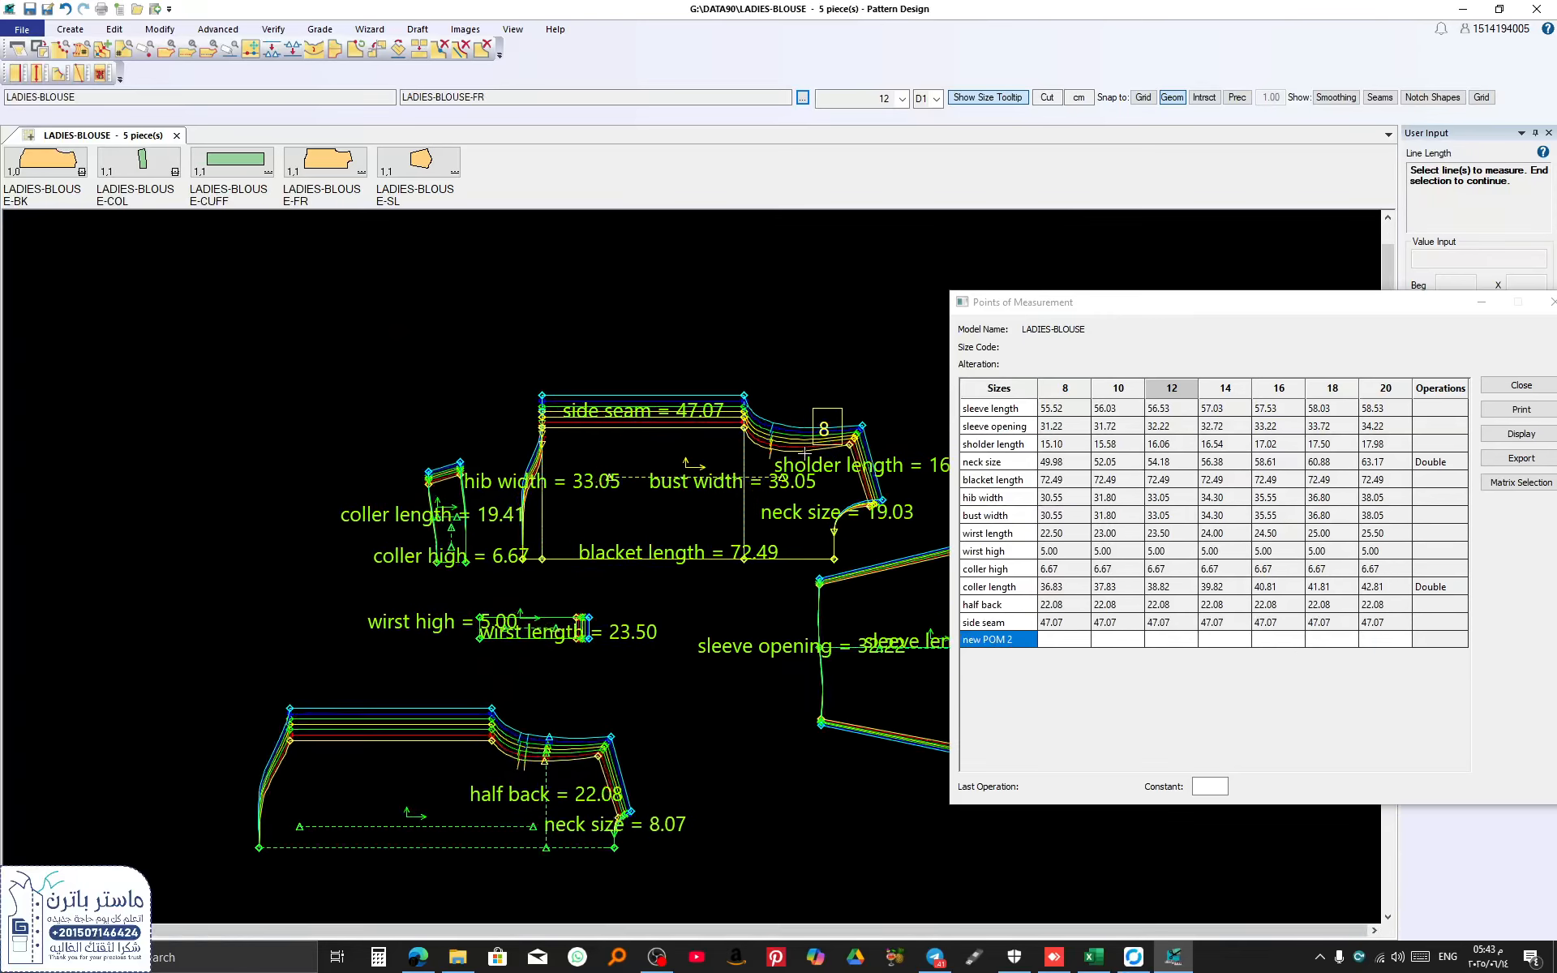
{"action": "scroll", "coordinate": [753, 457], "scroll_direction": "down", "scroll_amount": 5}
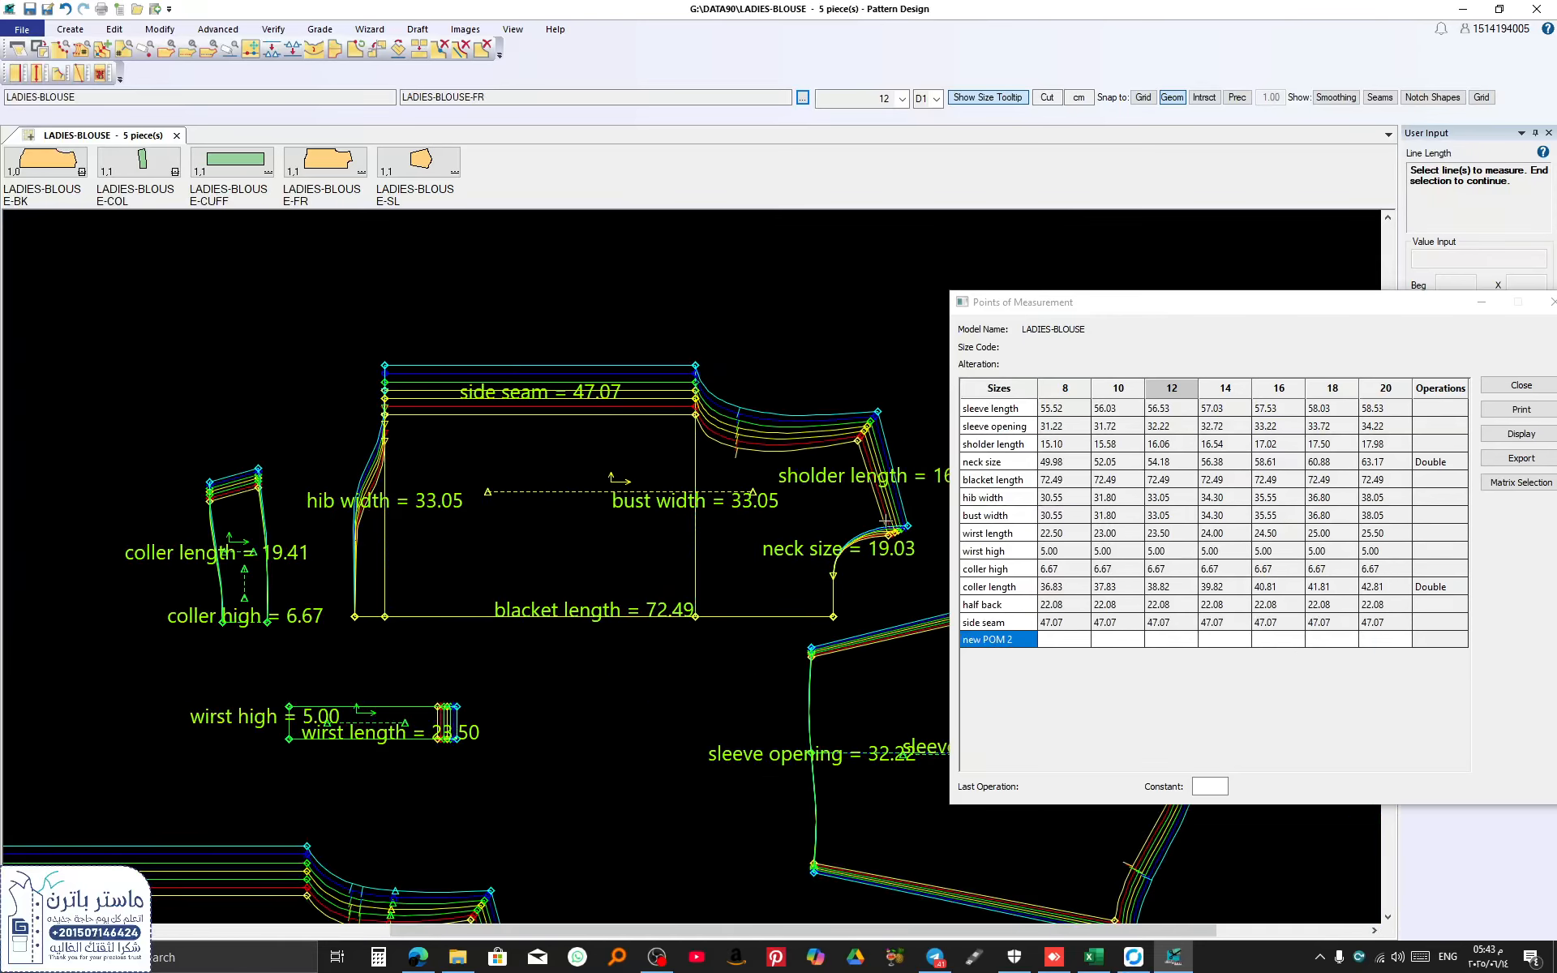
{"action": "left_click_drag", "start_coordinate": [1107, 300], "coordinate": [533, 262]}
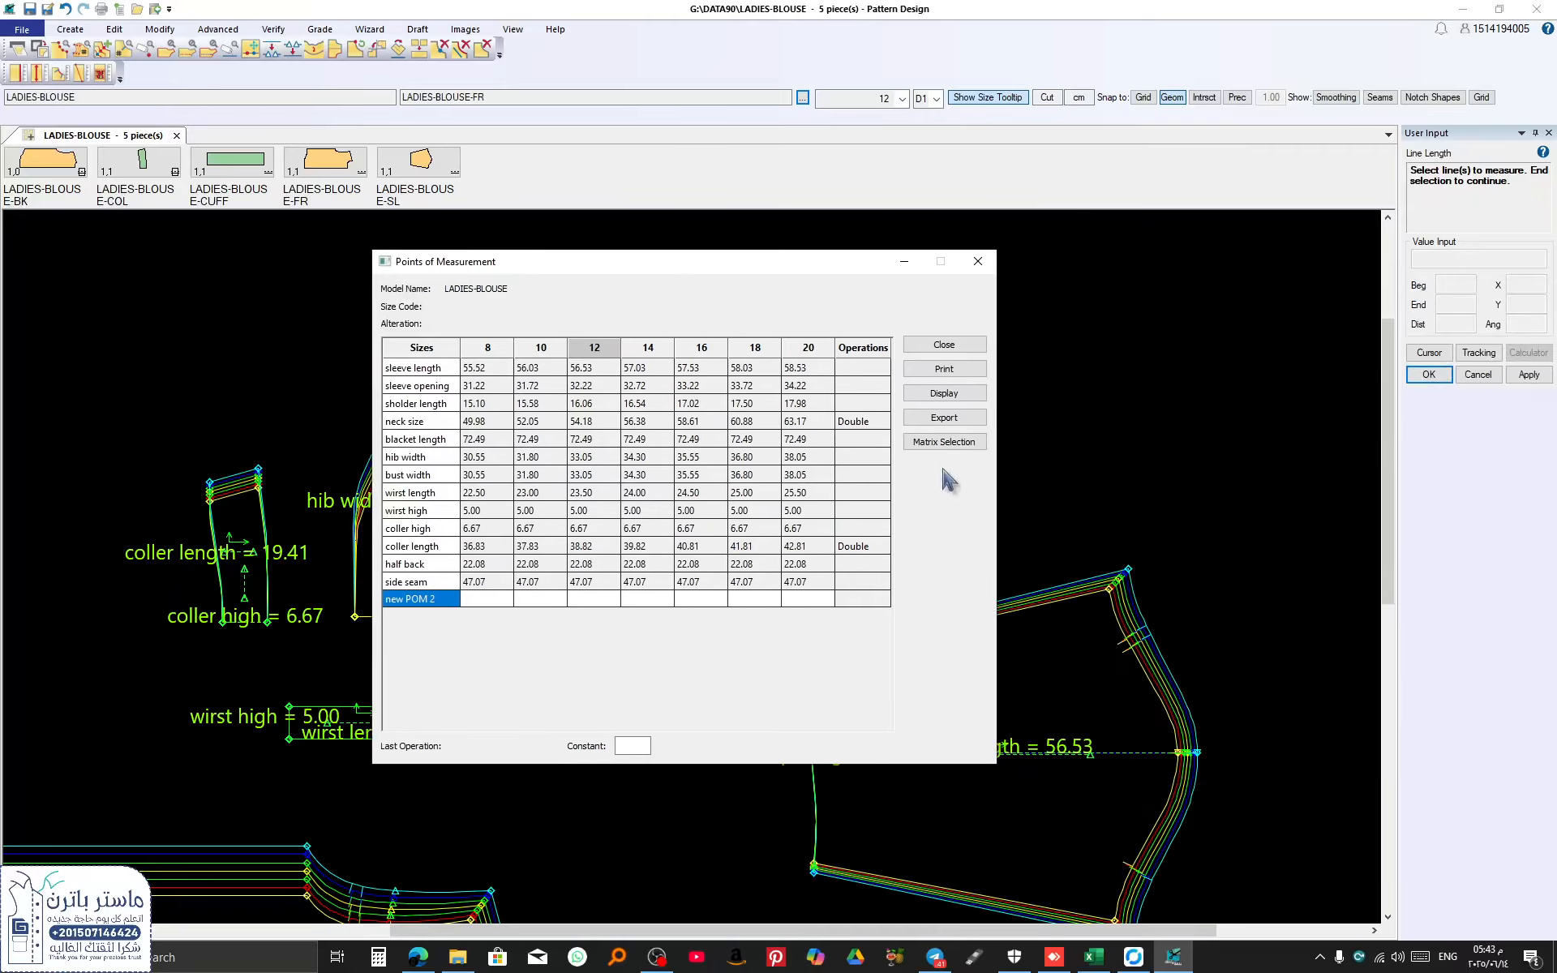
{"action": "left_click", "coordinate": [944, 369]}
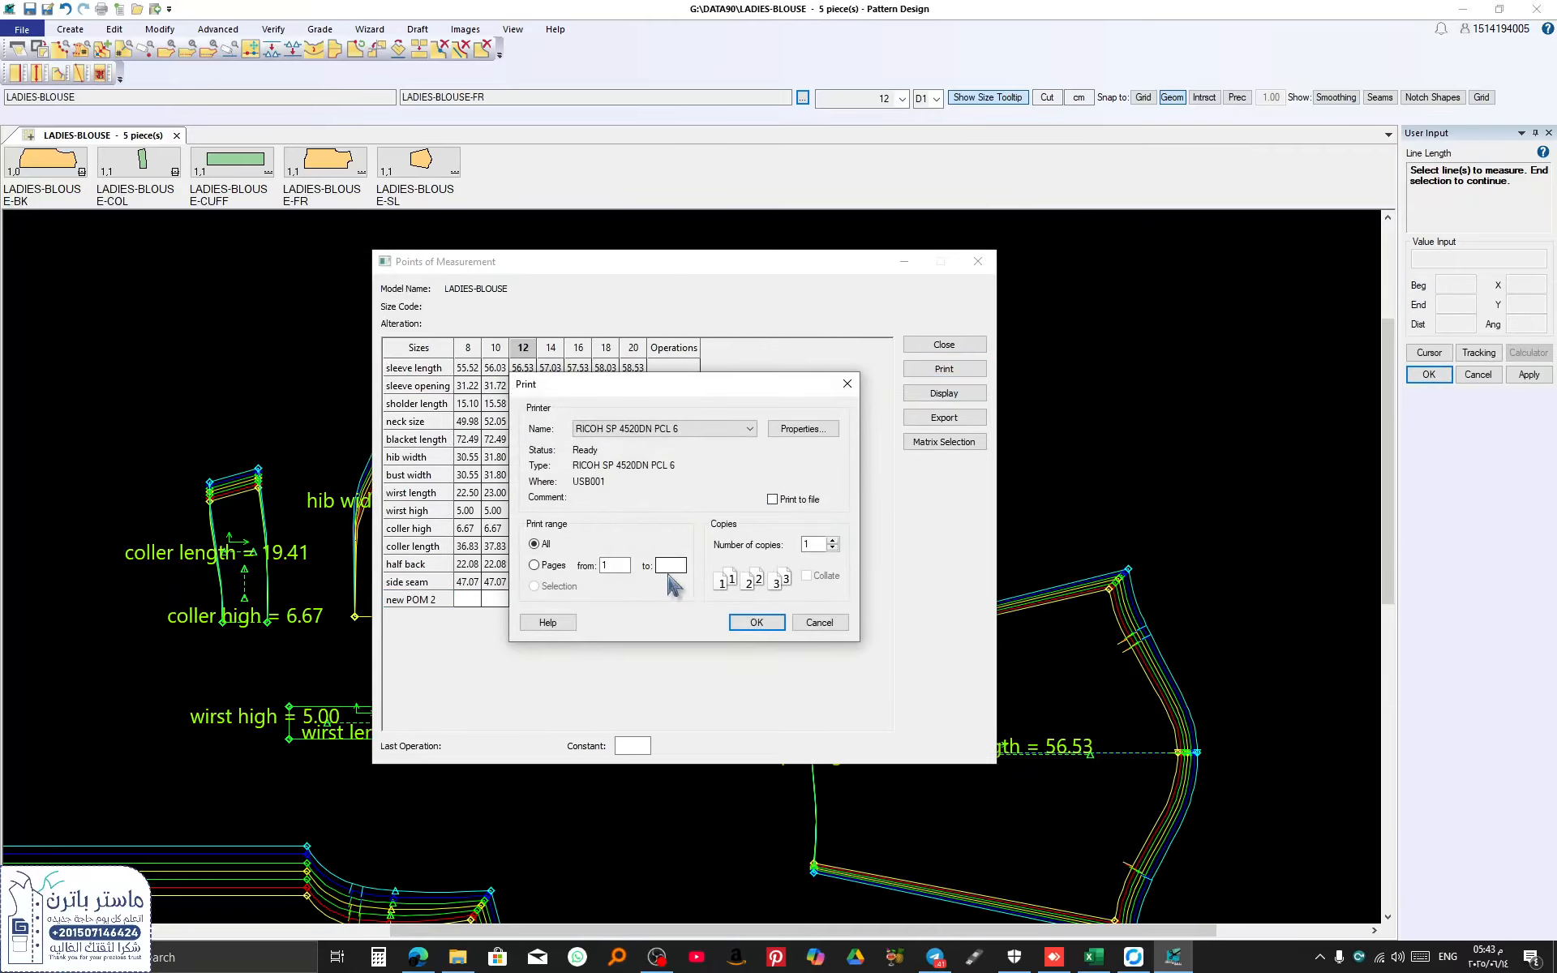
{"action": "left_click", "coordinate": [658, 429]}
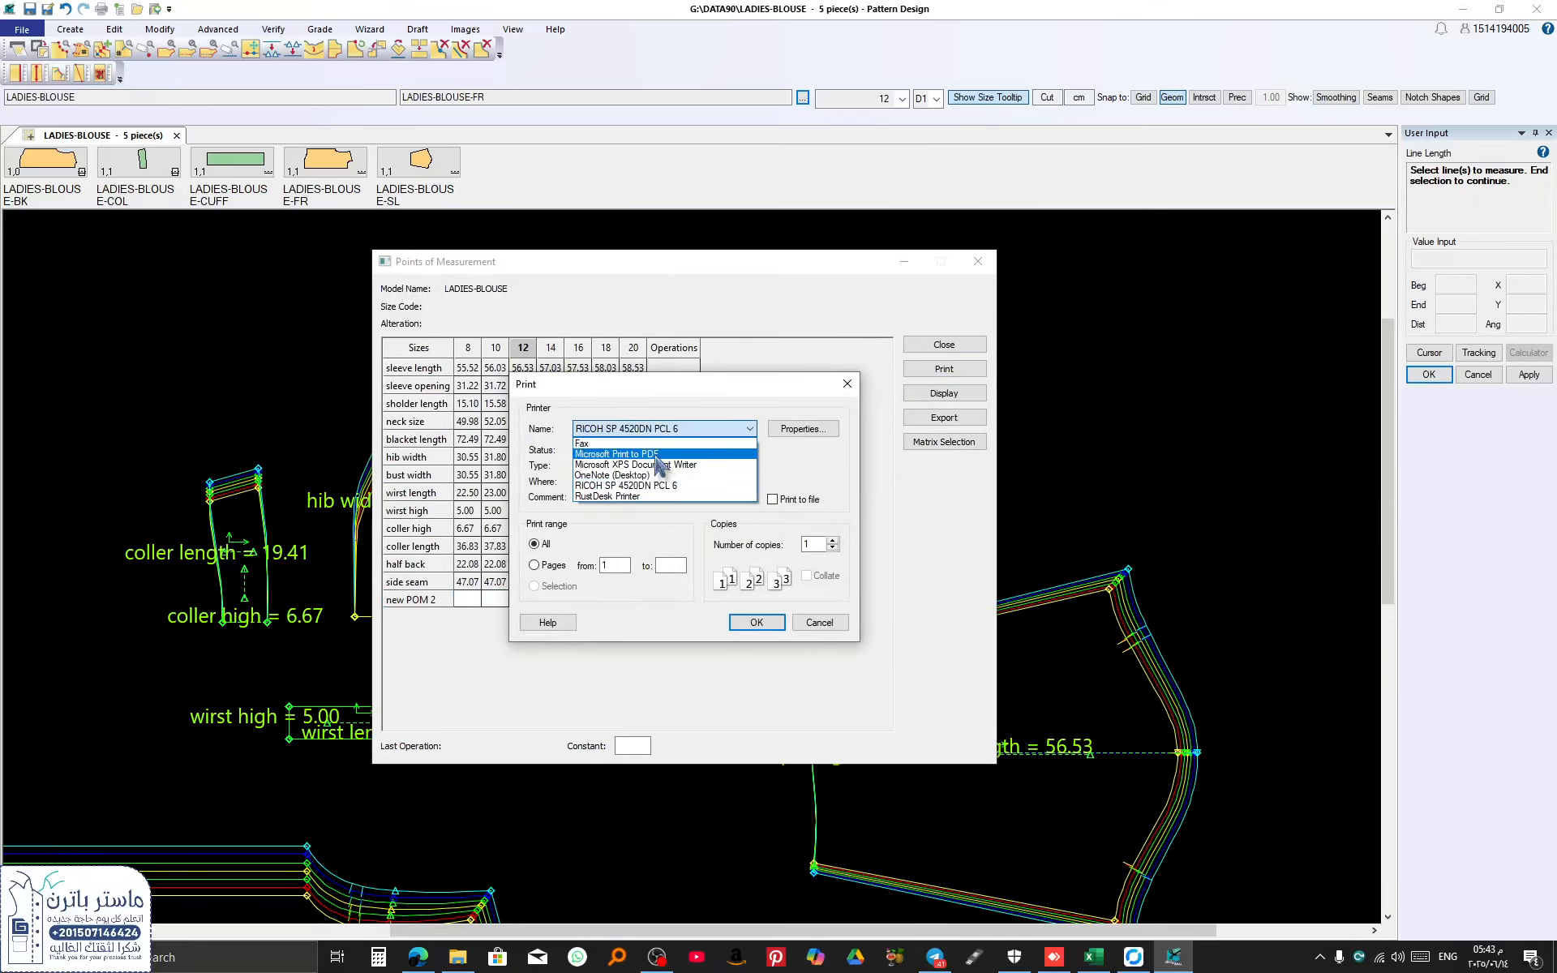
{"action": "left_click", "coordinate": [657, 455]}
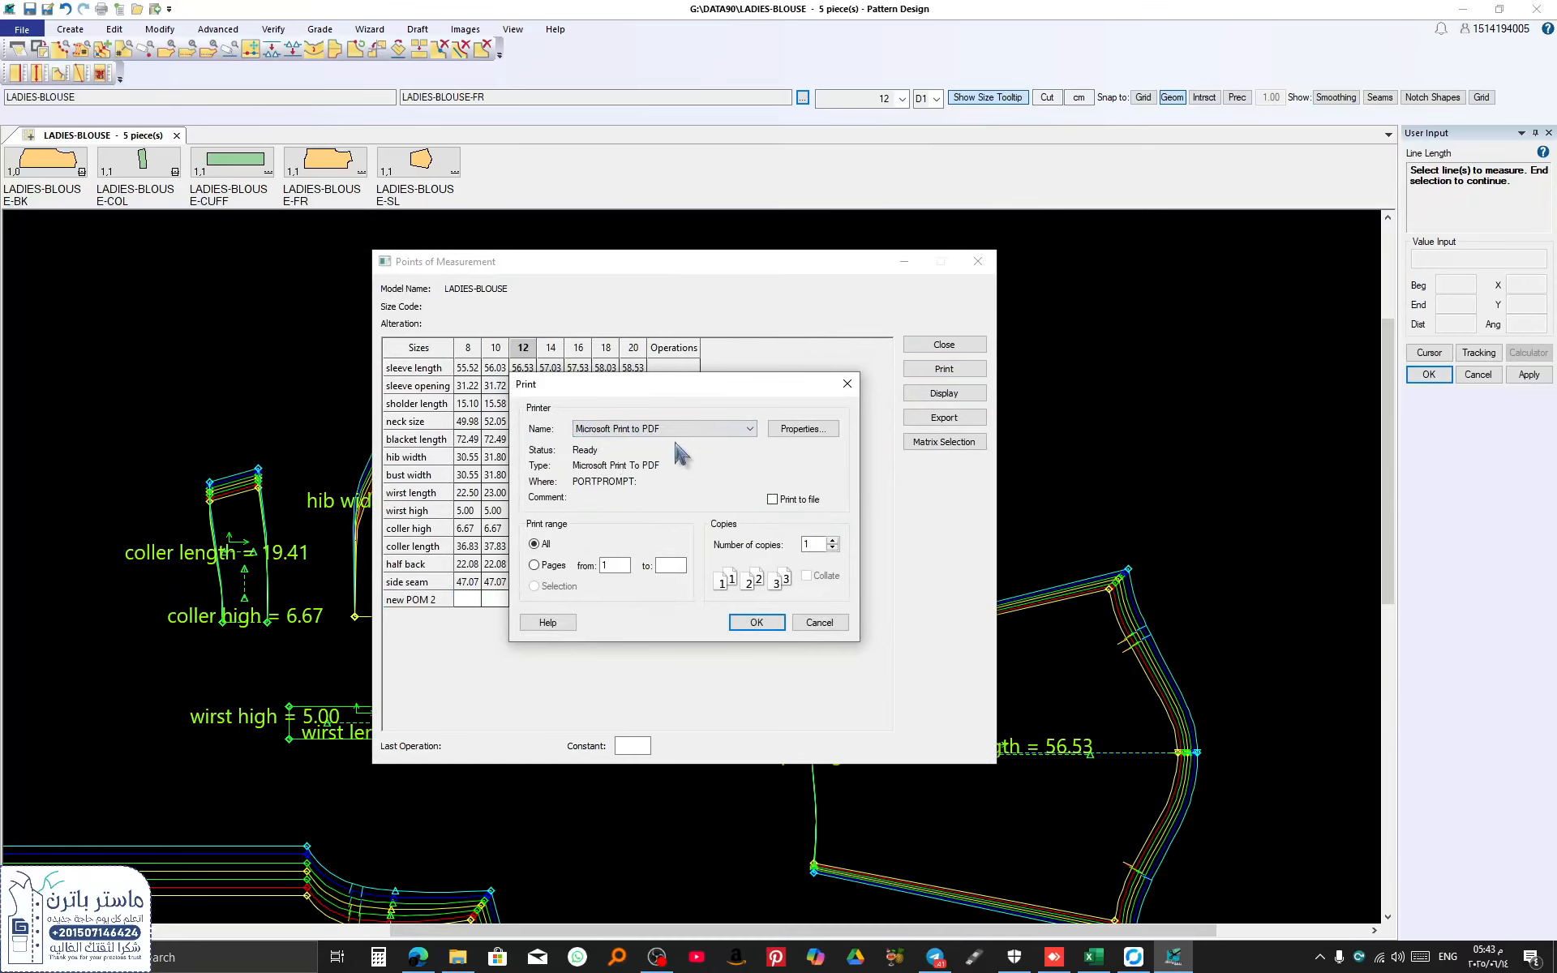
{"action": "left_click", "coordinate": [769, 623]}
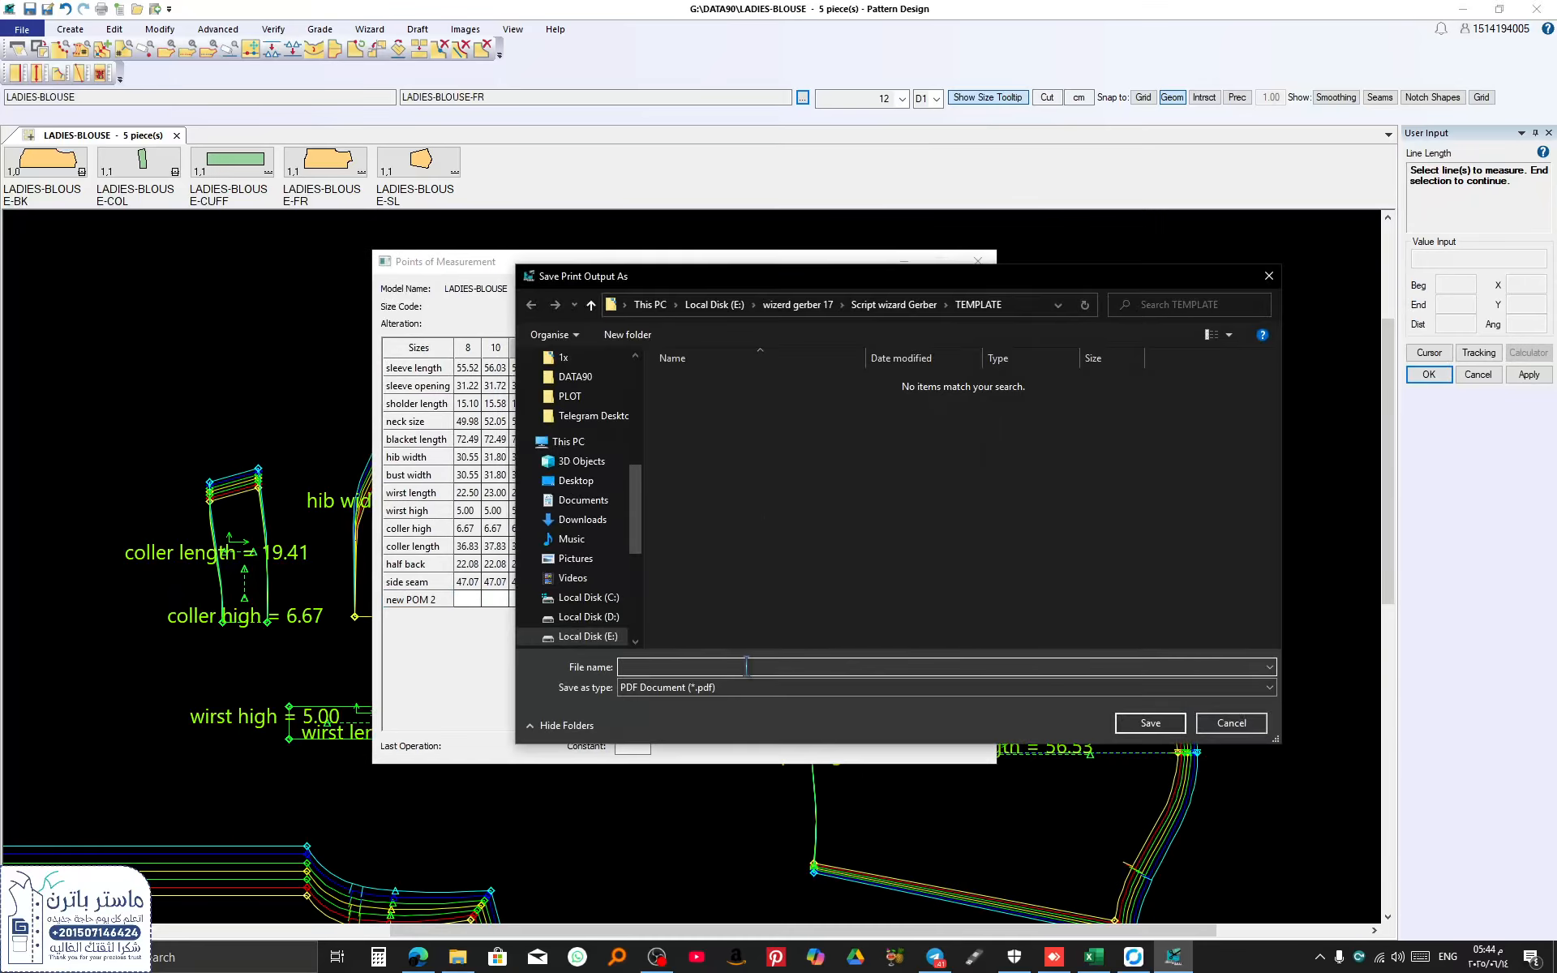
{"action": "left_click", "coordinate": [576, 480]}
{"action": "left_click", "coordinate": [1122, 726]}
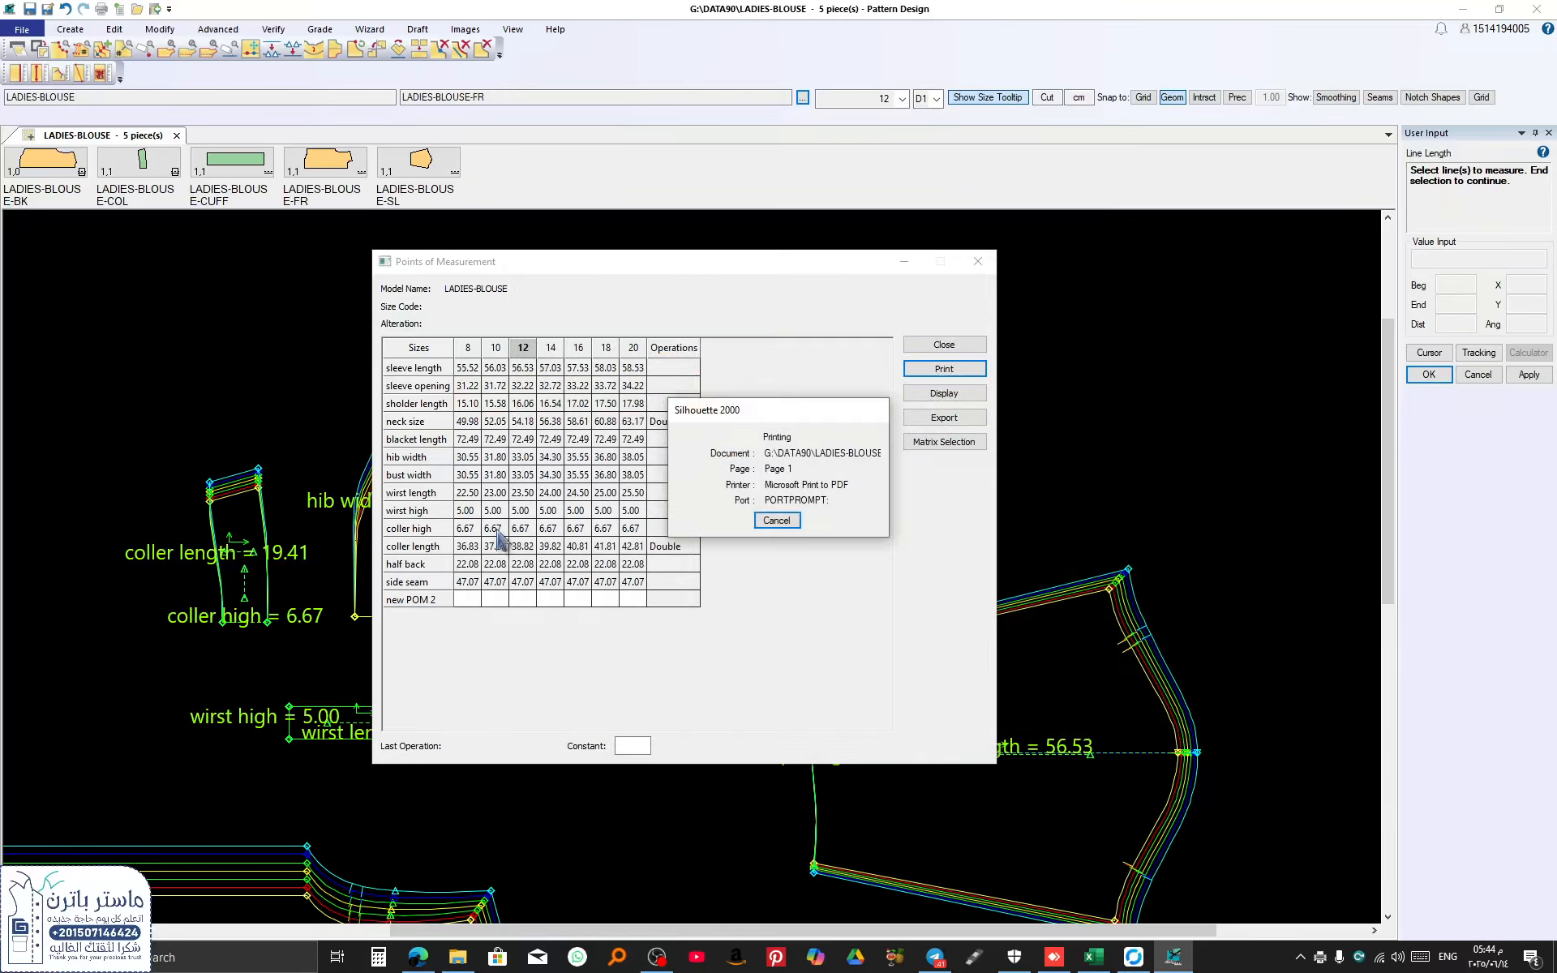
Step: Switch to the desktop, refresh it and open the printed PDF file 12
{"action": "left_click", "coordinate": [1553, 957]}
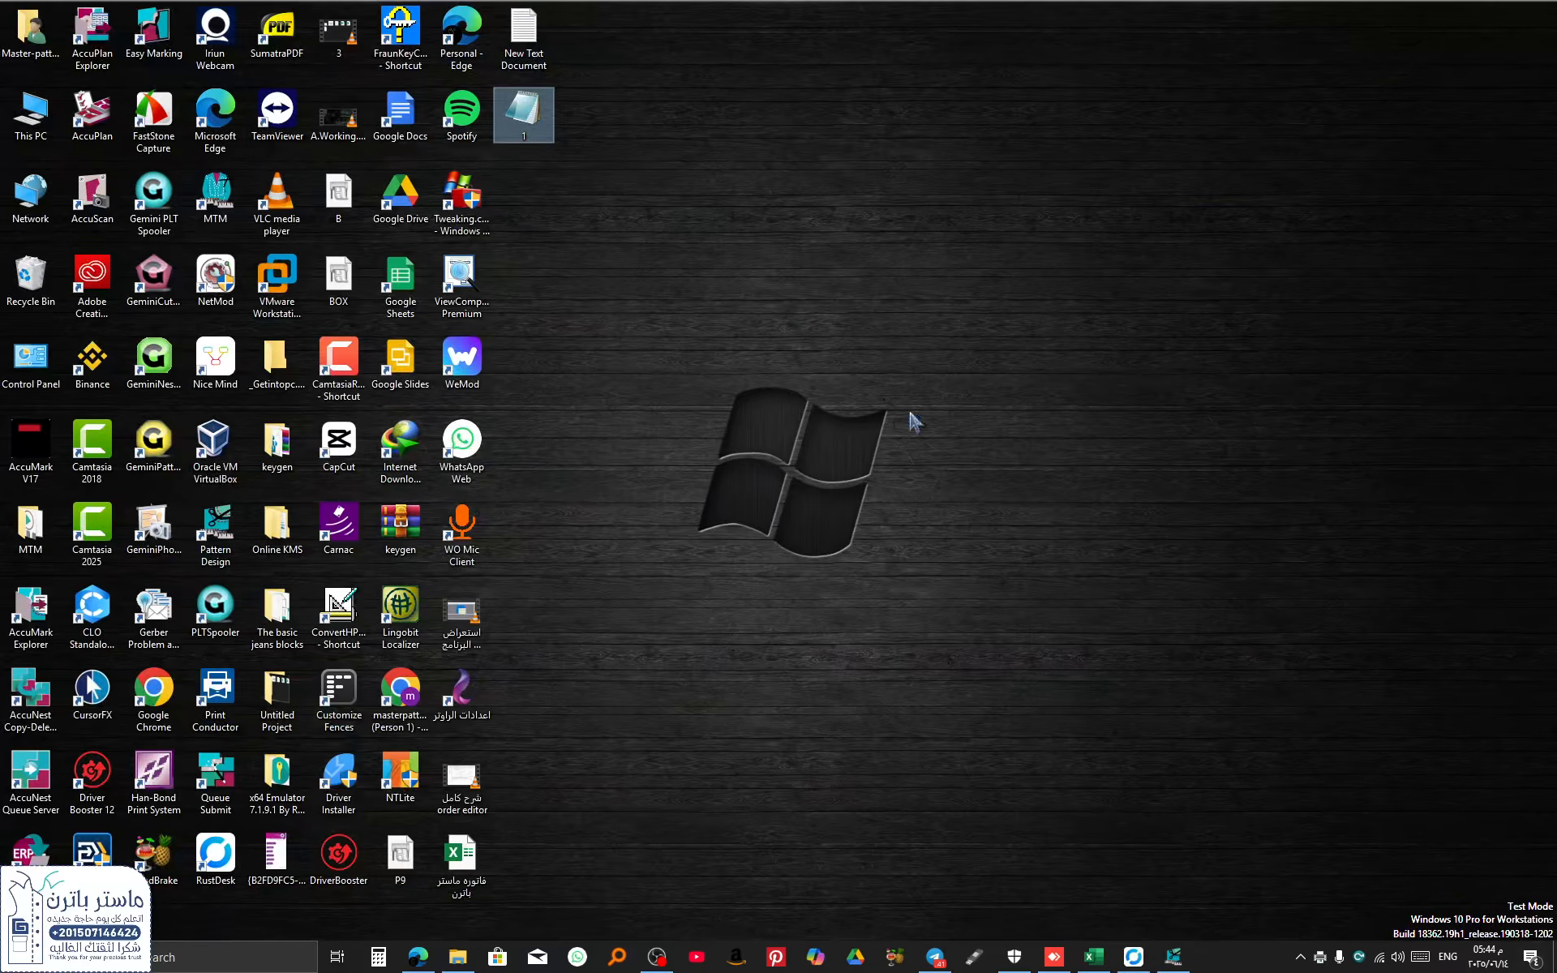
{"action": "right_click", "coordinate": [690, 245]}
{"action": "left_click", "coordinate": [721, 312]}
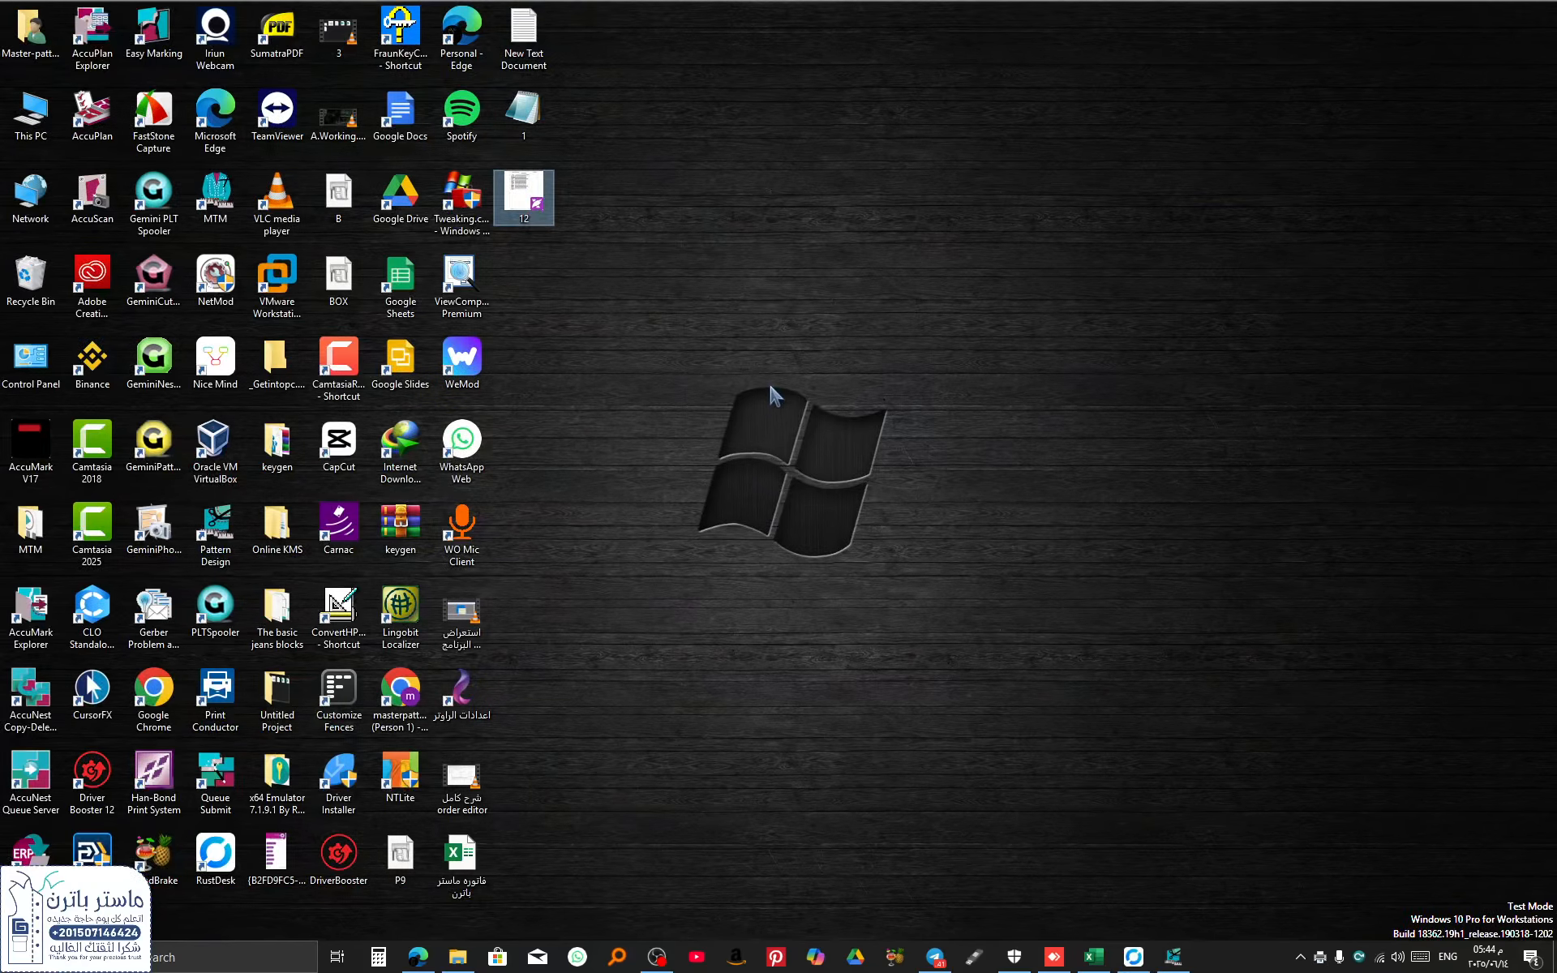
{"action": "key", "text": "Return"}
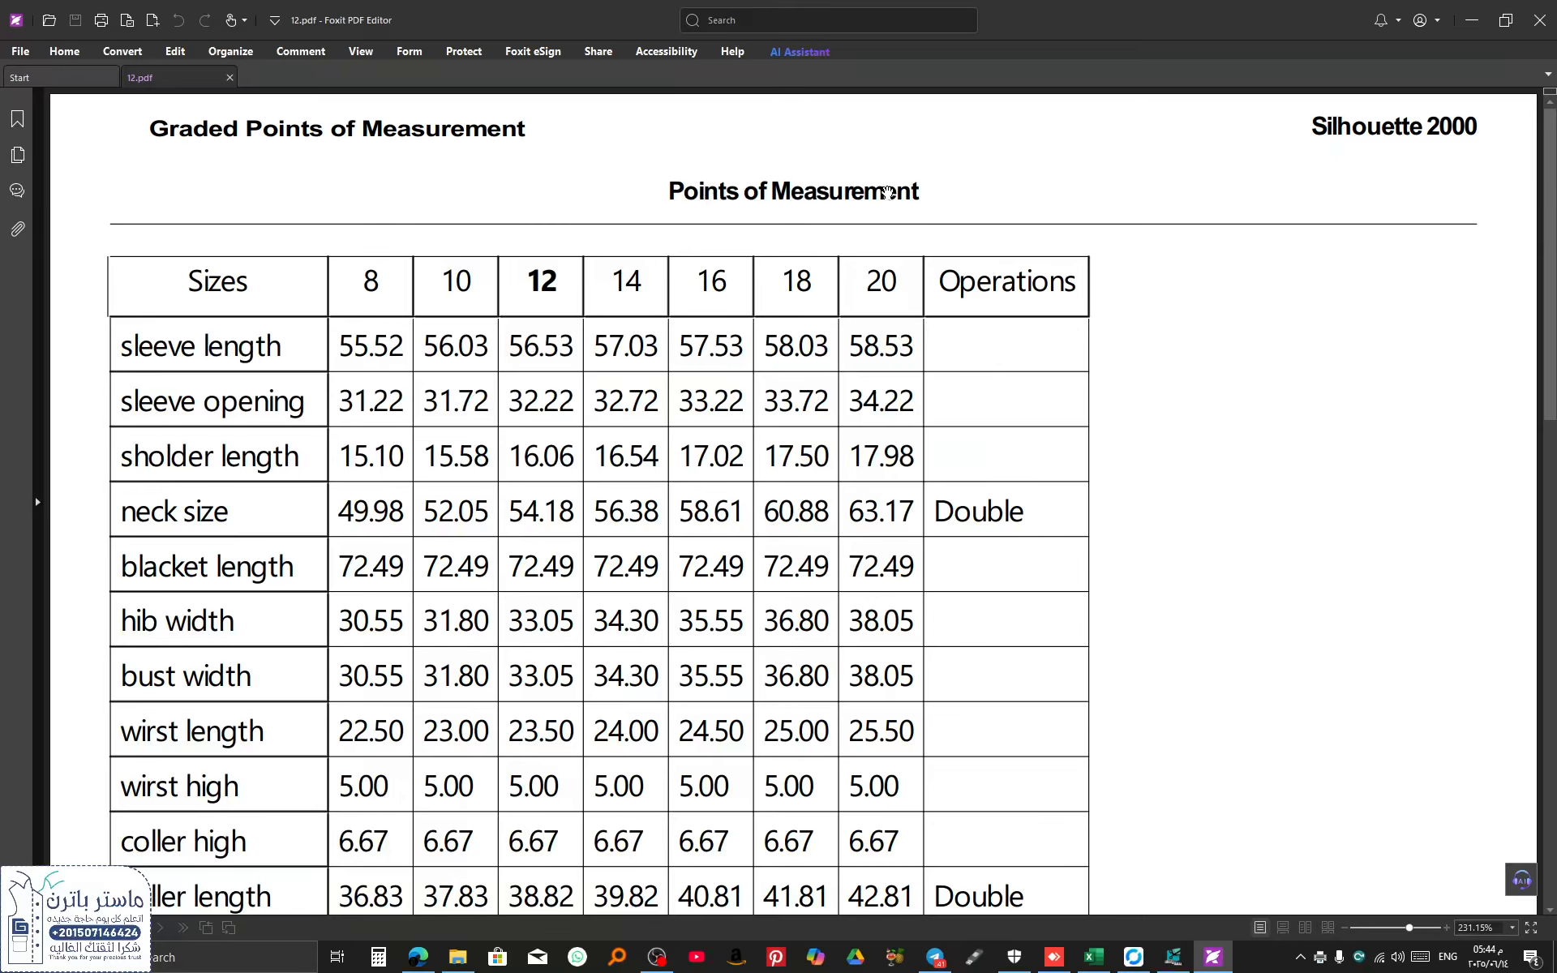
Step: Examine the printed chart's measurement rows for sizes 8 to 20, from sleeve length to side seam, in the PDF
{"action": "scroll", "coordinate": [414, 458], "scroll_direction": "down", "scroll_amount": 5}
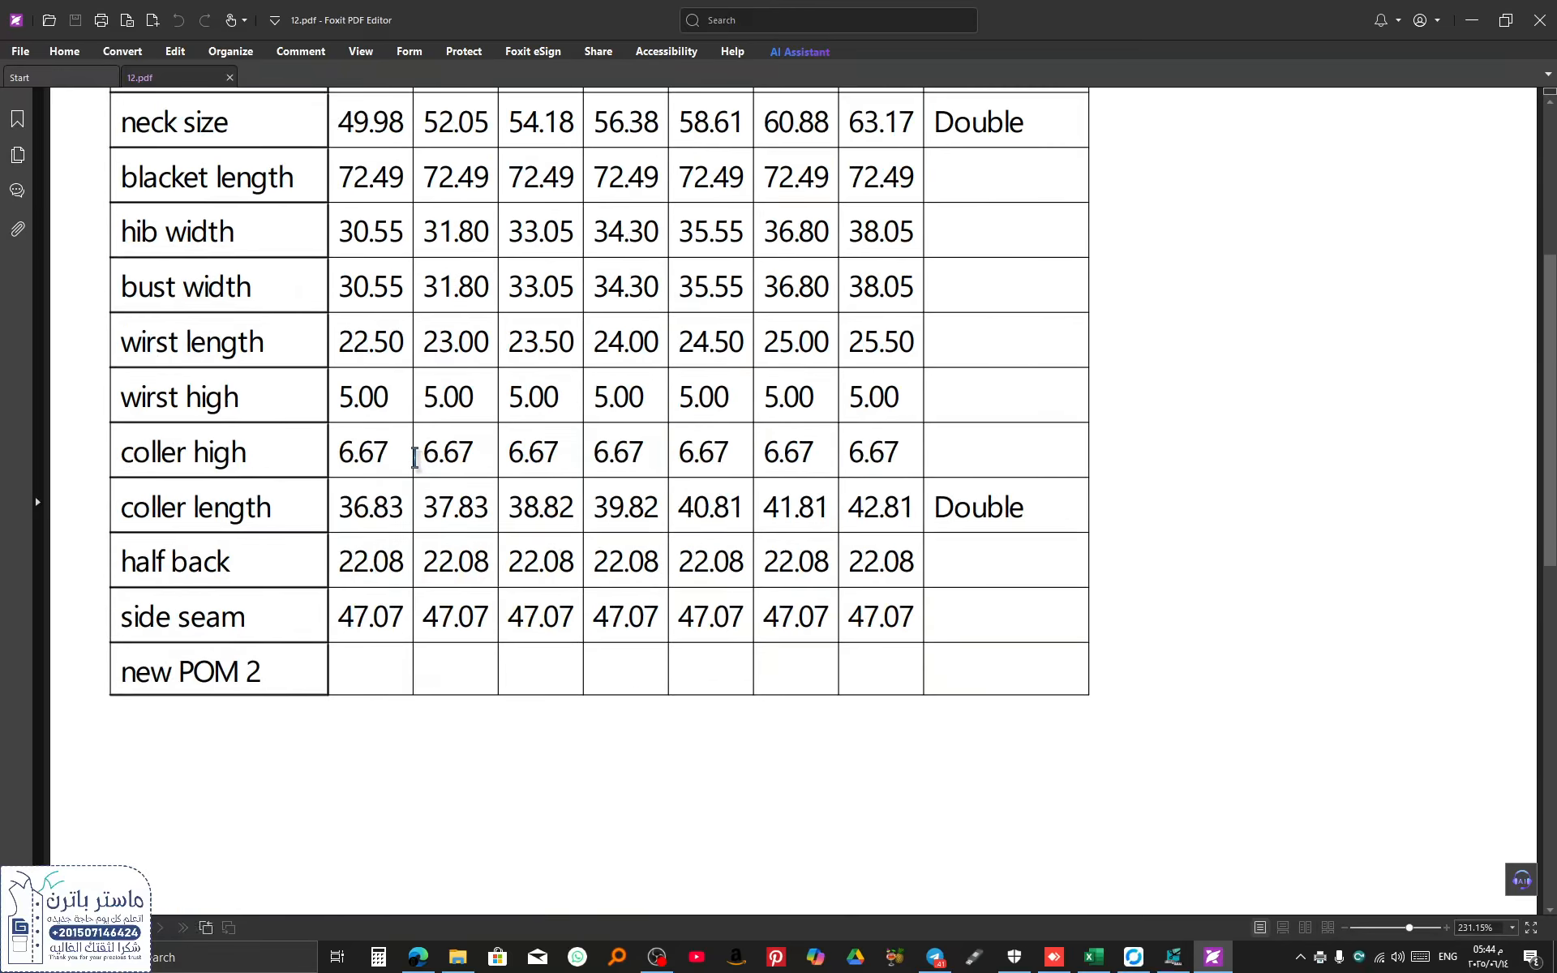
{"action": "scroll", "coordinate": [415, 458], "scroll_direction": "up", "scroll_amount": 3}
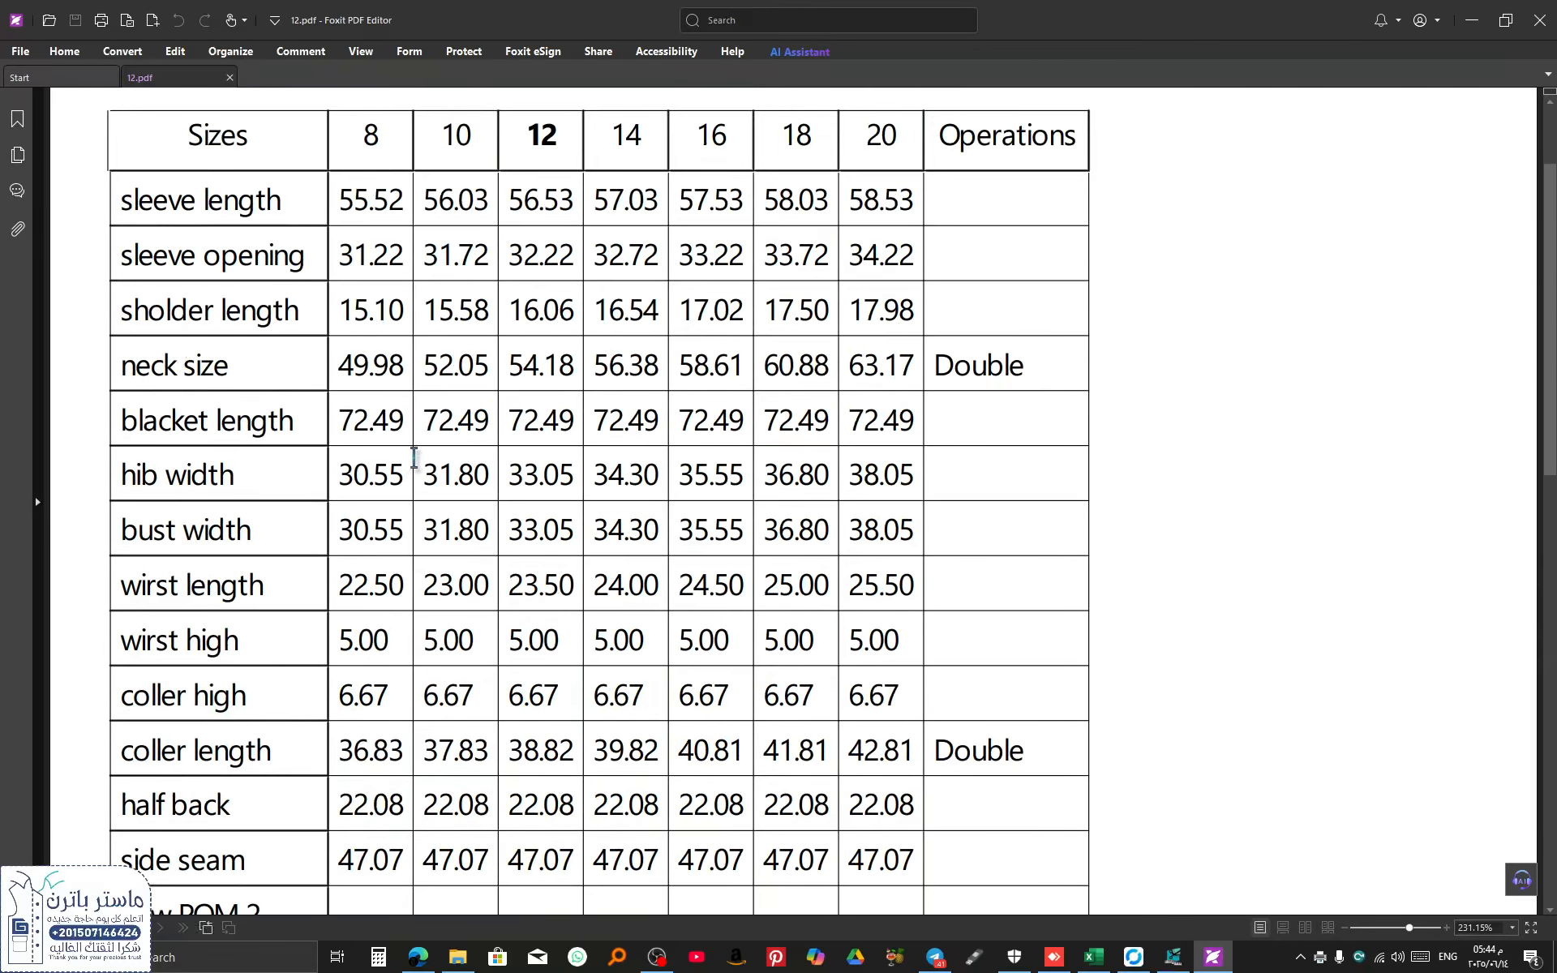
{"action": "scroll", "coordinate": [415, 458], "scroll_direction": "up", "scroll_amount": 1}
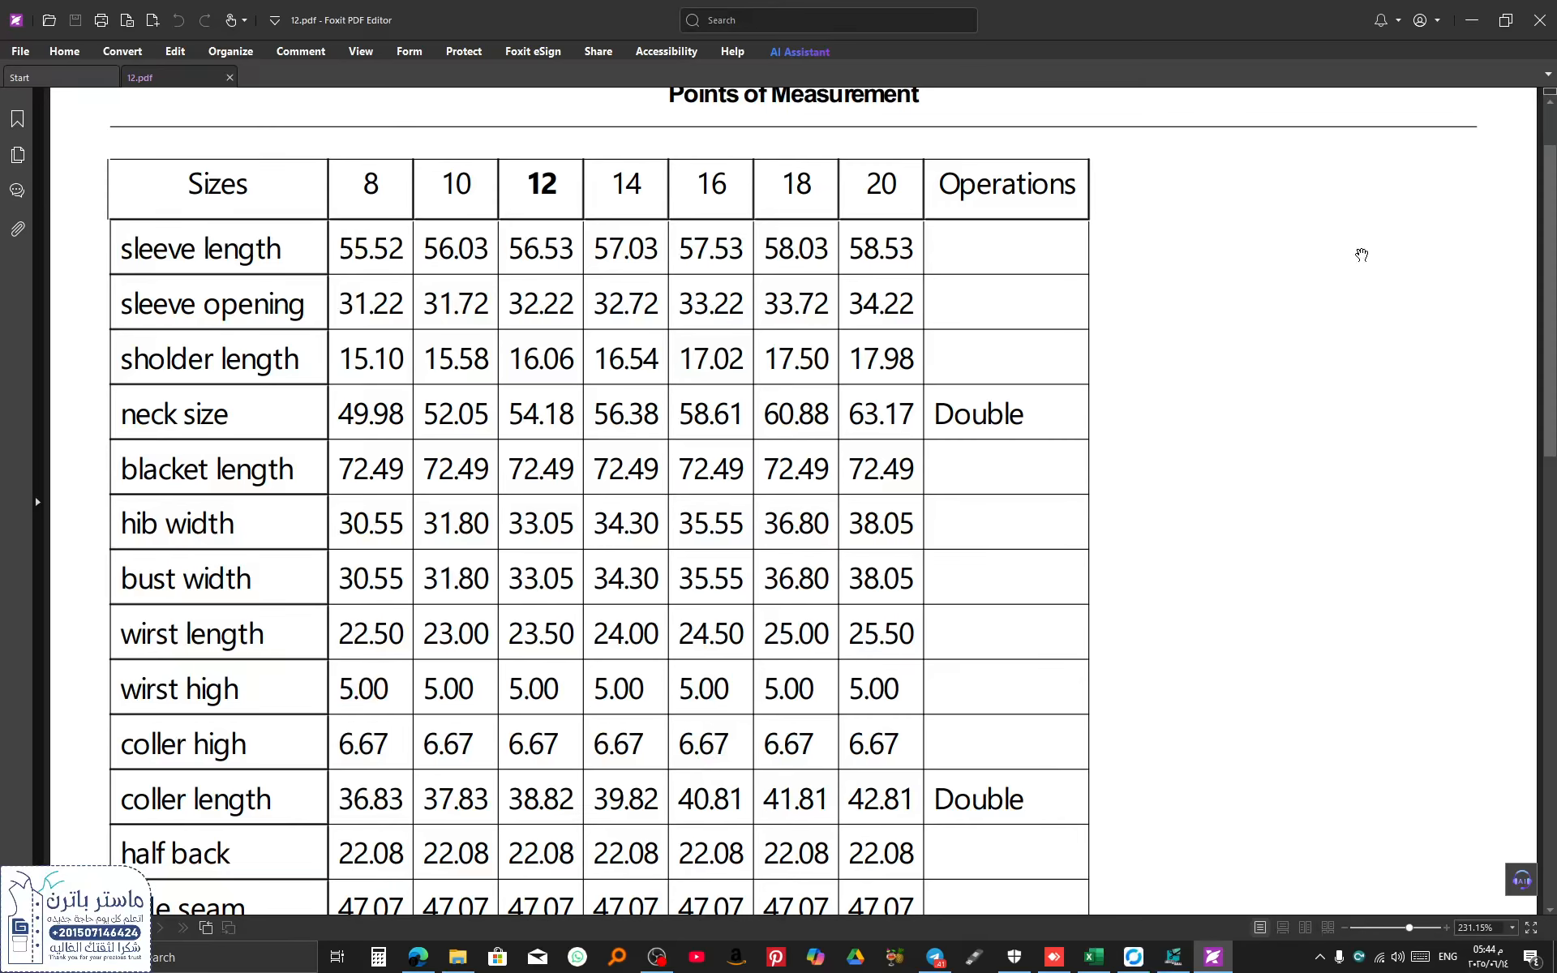
{"action": "scroll", "coordinate": [610, 468], "scroll_direction": "down", "scroll_amount": 6}
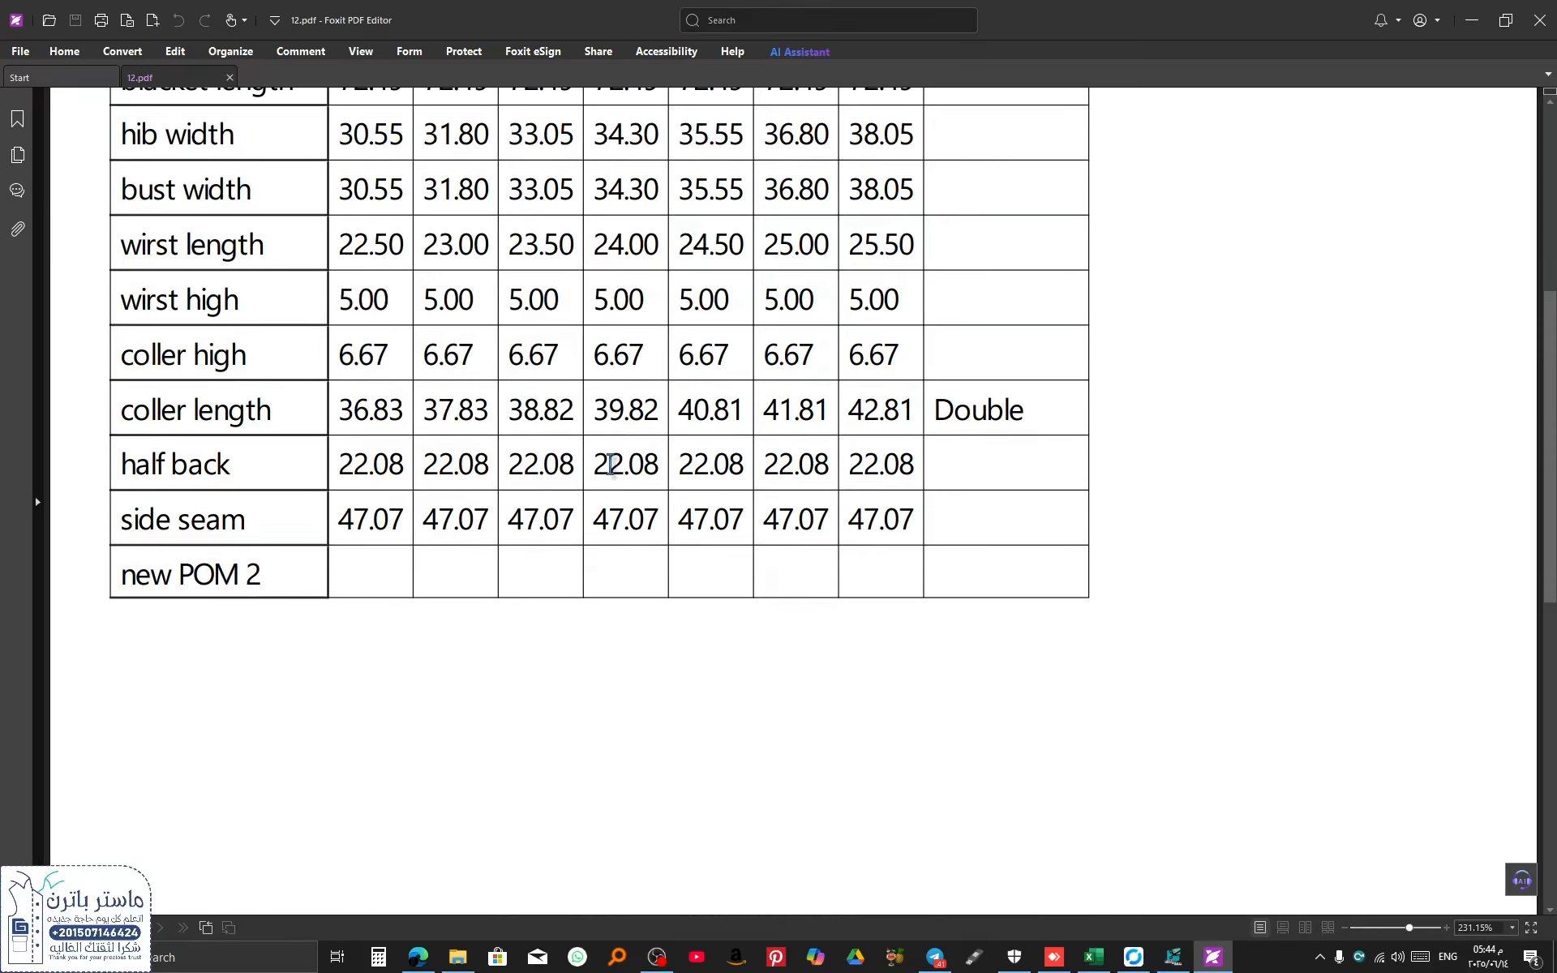
{"action": "scroll", "coordinate": [610, 464], "scroll_direction": "up", "scroll_amount": 3}
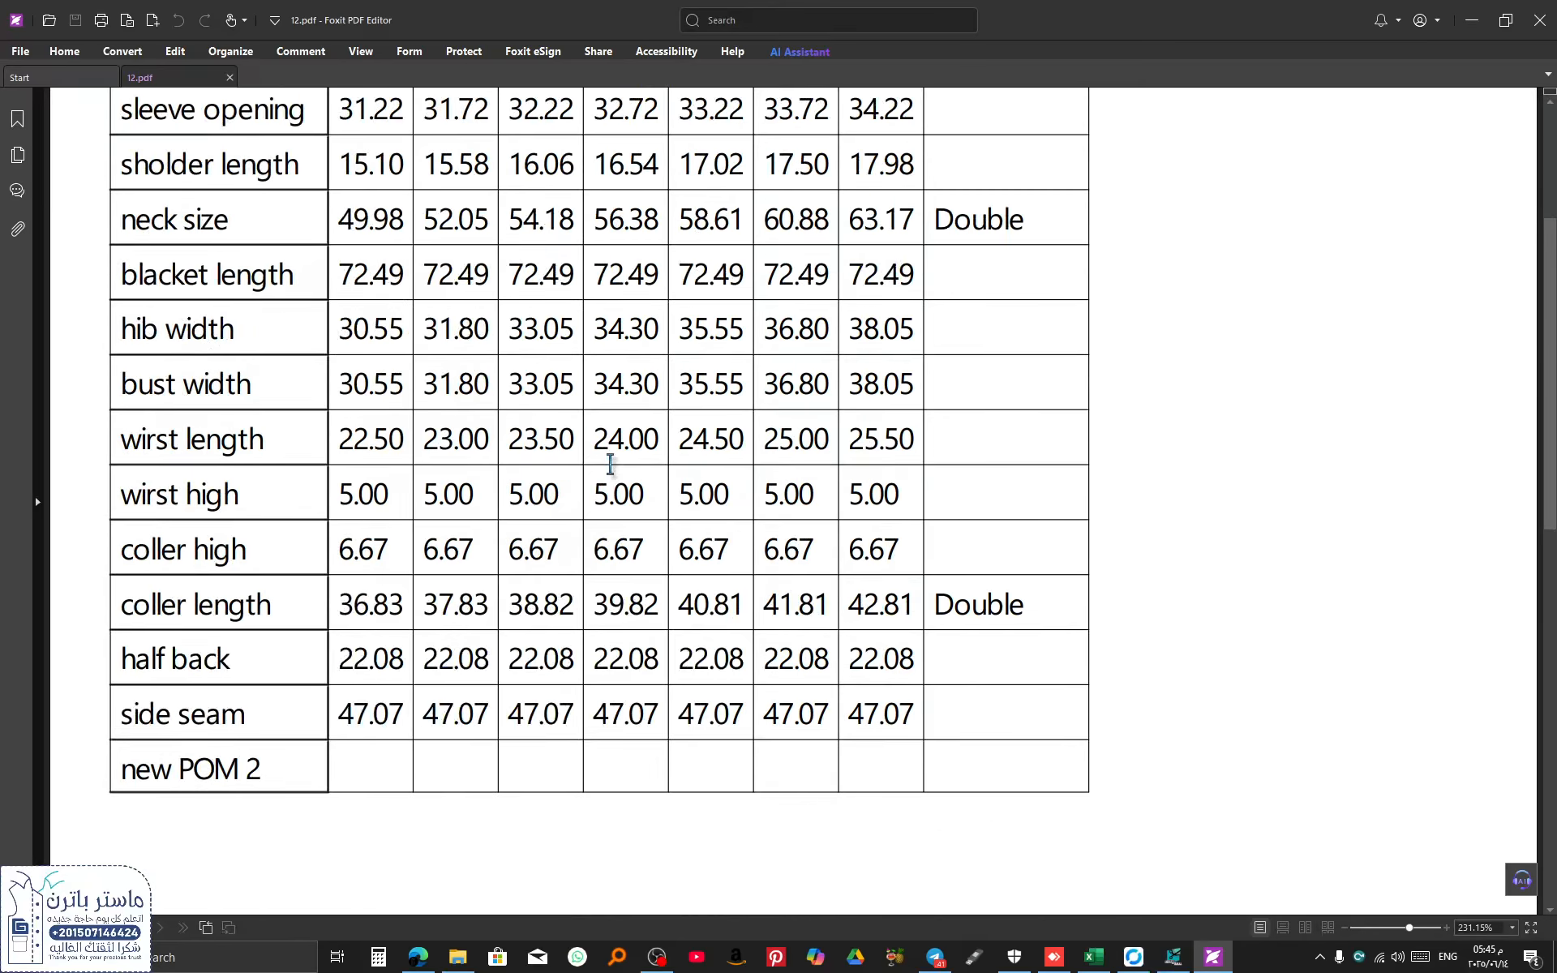
{"action": "scroll", "coordinate": [610, 464], "scroll_direction": "up", "scroll_amount": 1}
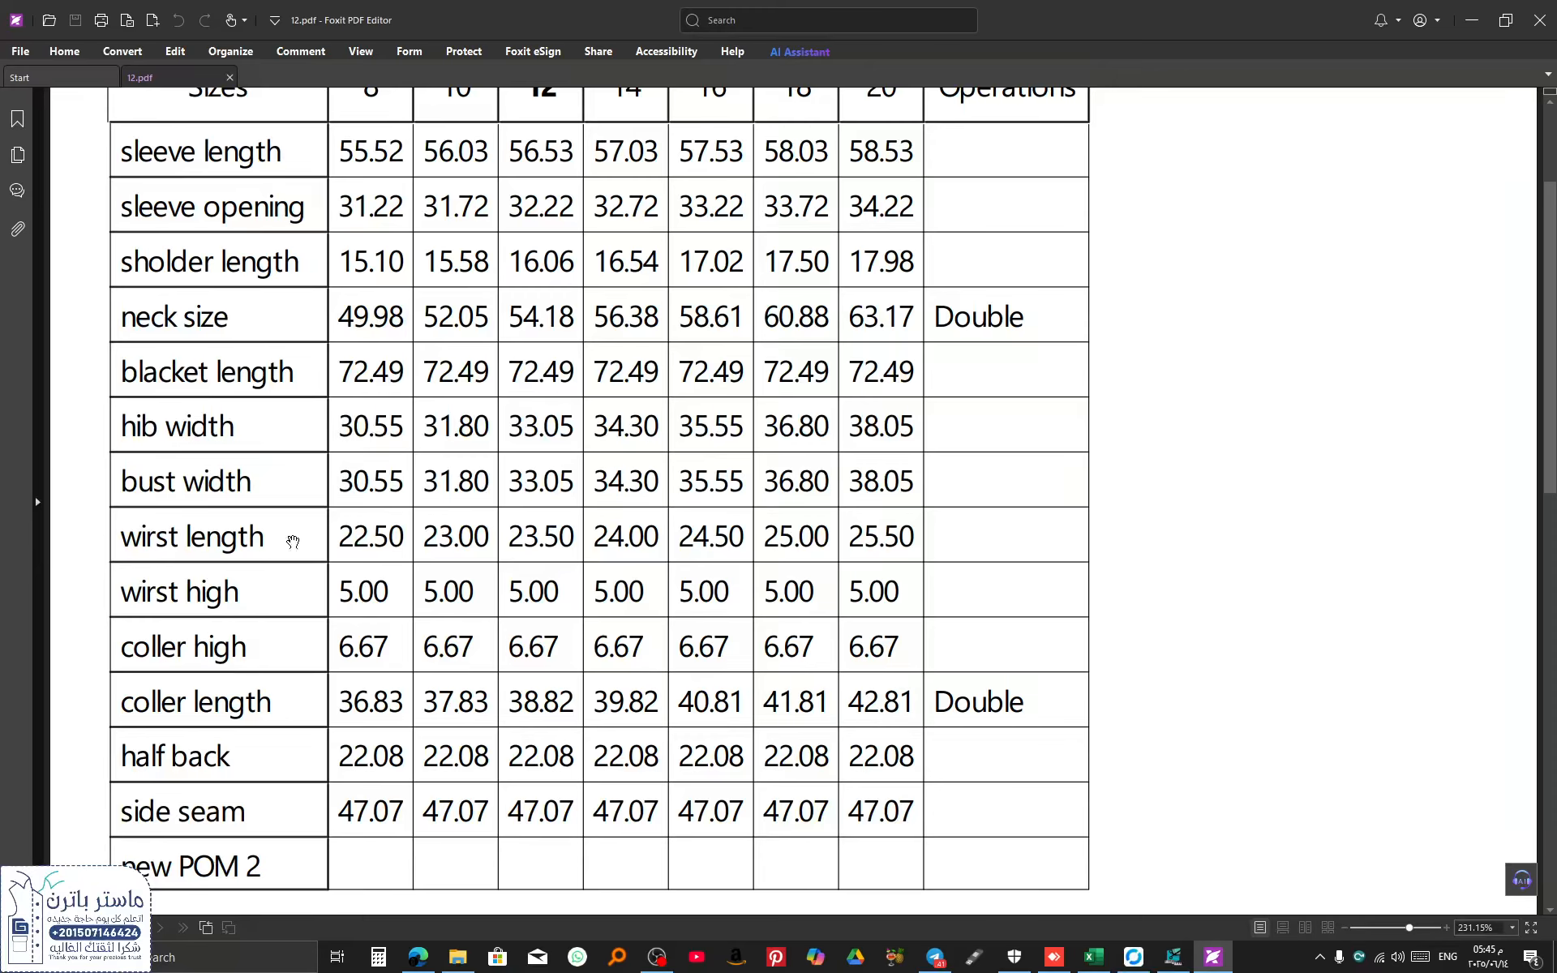
{"action": "scroll", "coordinate": [438, 408], "scroll_direction": "up", "scroll_amount": 3}
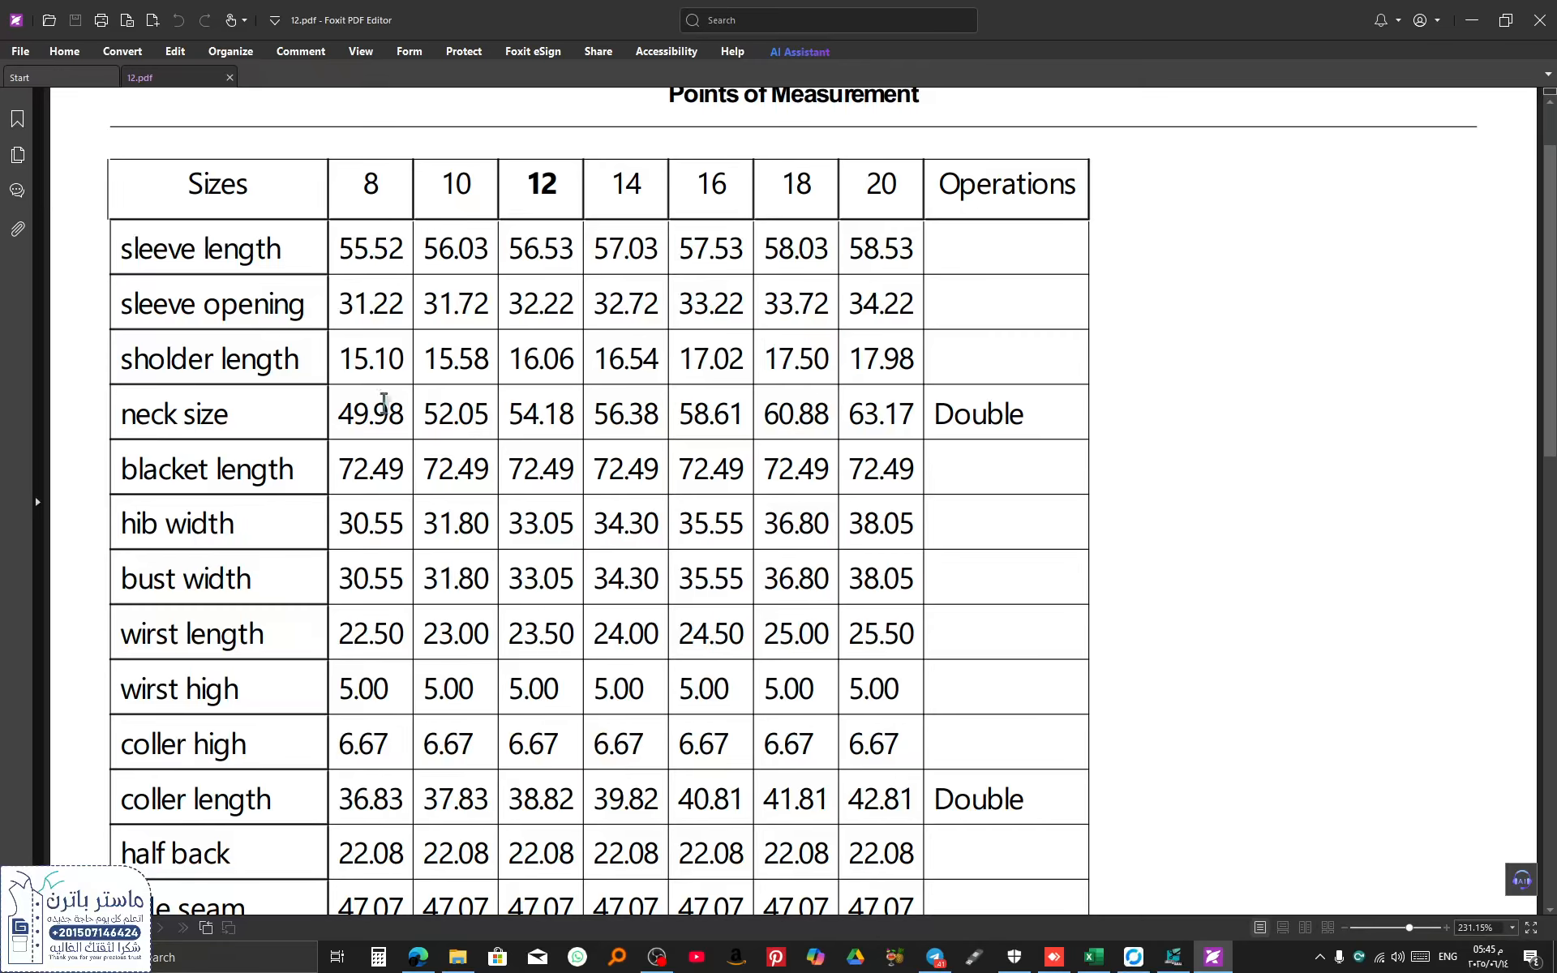
{"action": "scroll", "coordinate": [357, 413], "scroll_direction": "down", "scroll_amount": 1}
{"action": "scroll", "coordinate": [583, 387], "scroll_direction": "down", "scroll_amount": 1}
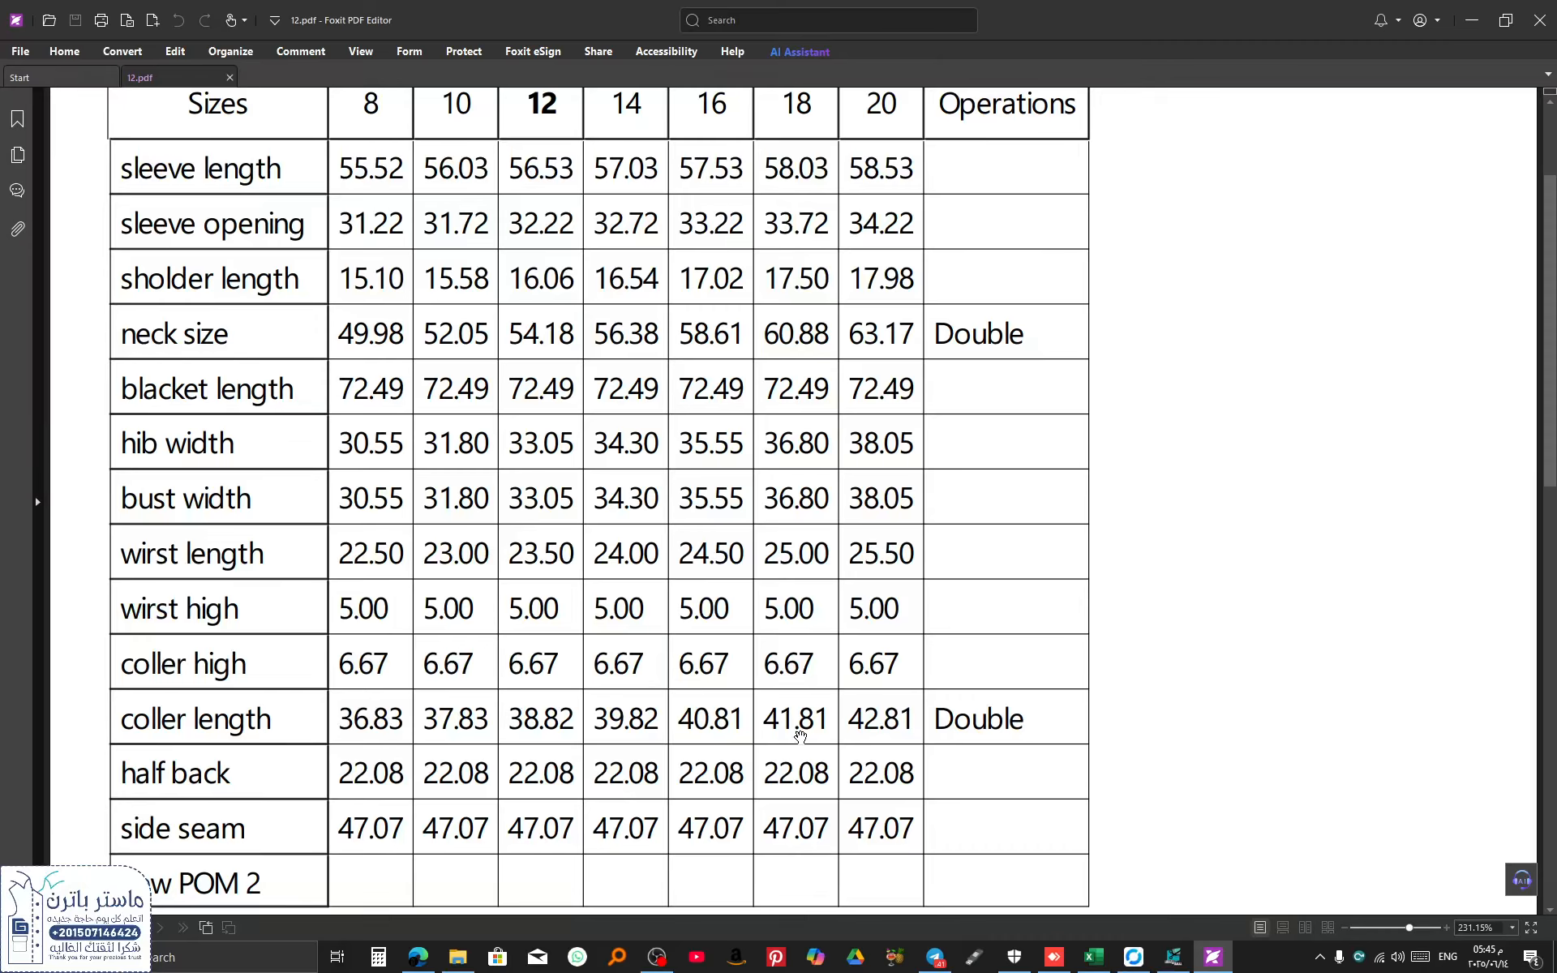
{"action": "scroll", "coordinate": [800, 730], "scroll_direction": "up", "scroll_amount": 3}
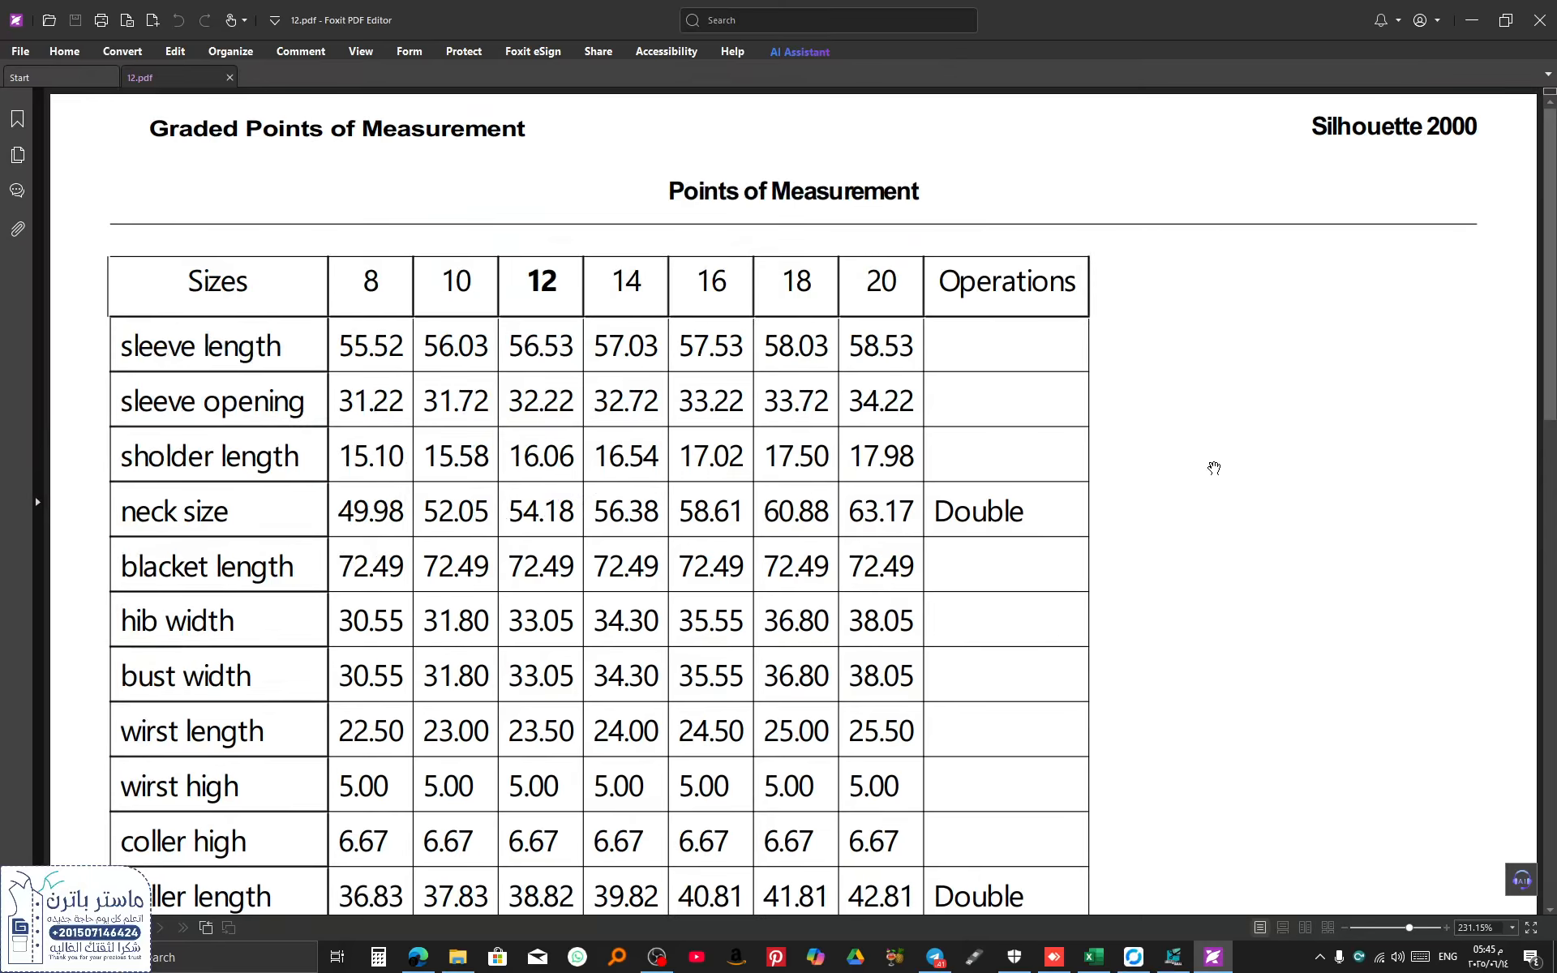
{"action": "scroll", "coordinate": [756, 377], "scroll_direction": "down", "scroll_amount": 10}
{"action": "scroll", "coordinate": [754, 369], "scroll_direction": "up", "scroll_amount": 5}
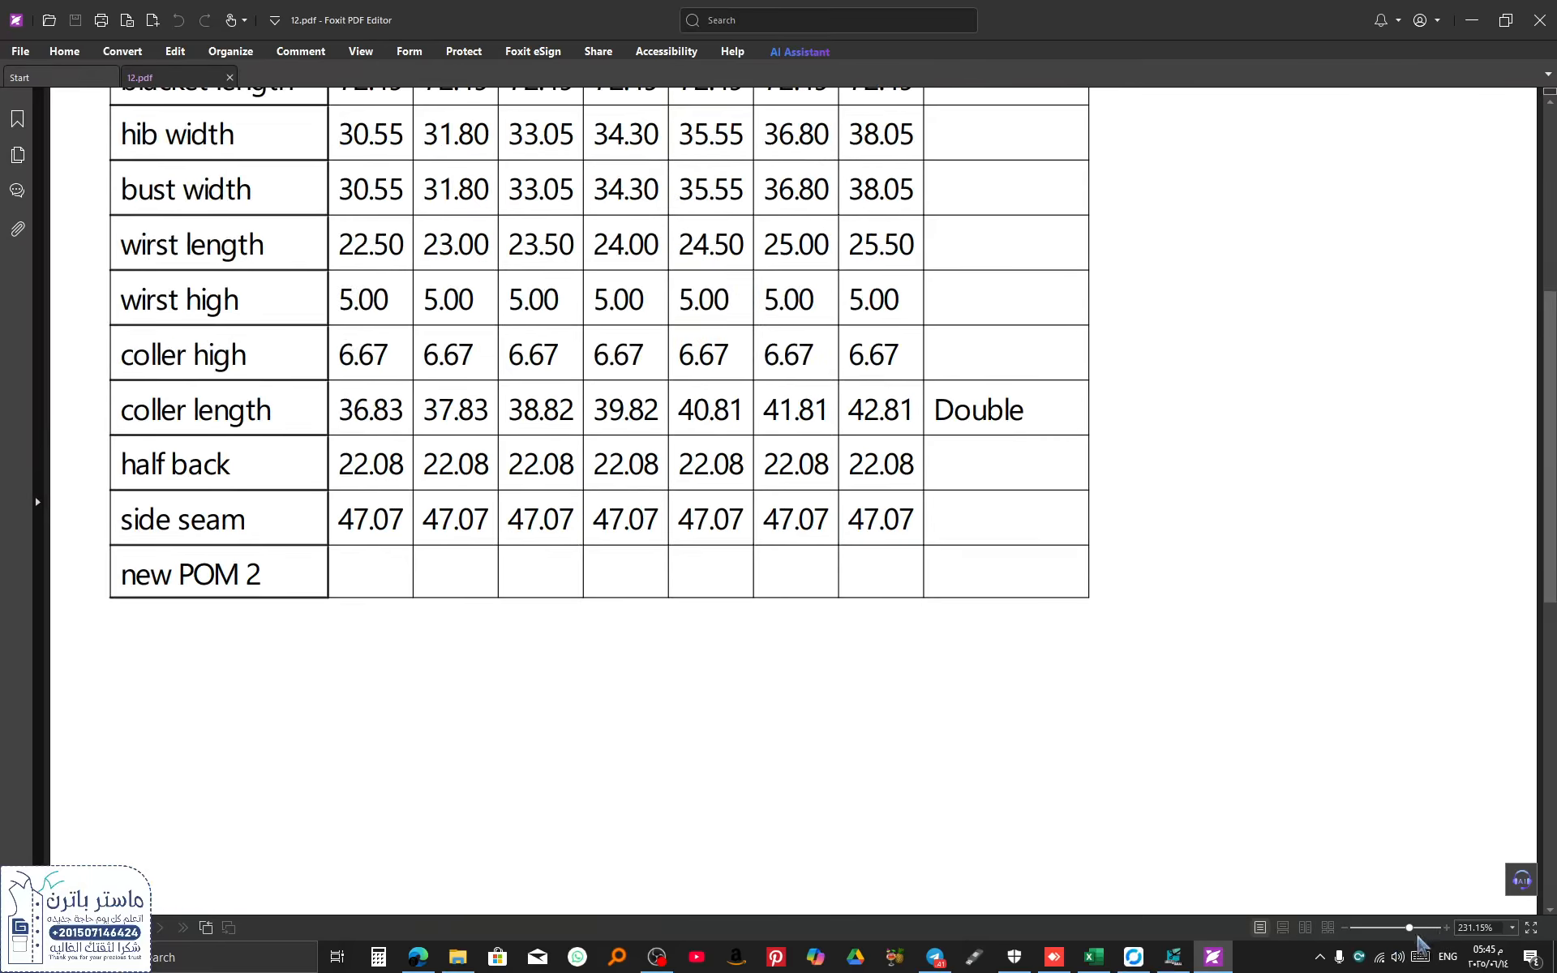
{"action": "left_click", "coordinate": [1344, 928]}
{"action": "left_click", "coordinate": [1345, 930]}
{"action": "scroll", "coordinate": [896, 638], "scroll_direction": "up", "scroll_amount": 6}
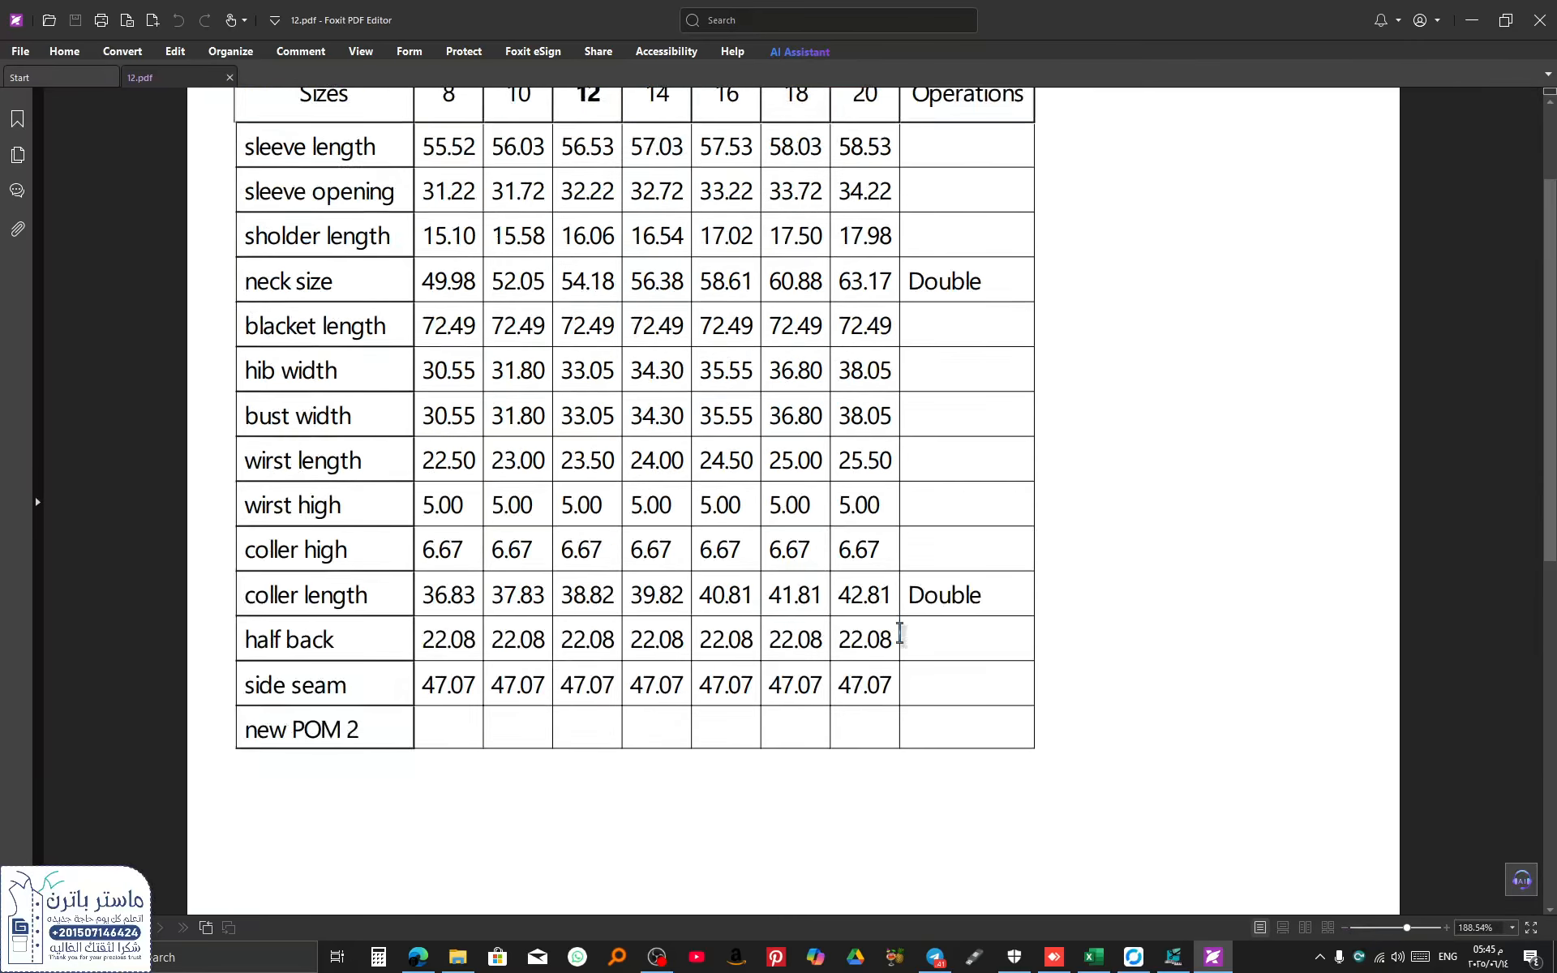
{"action": "left_click", "coordinate": [1345, 929]}
{"action": "left_click", "coordinate": [1350, 928]}
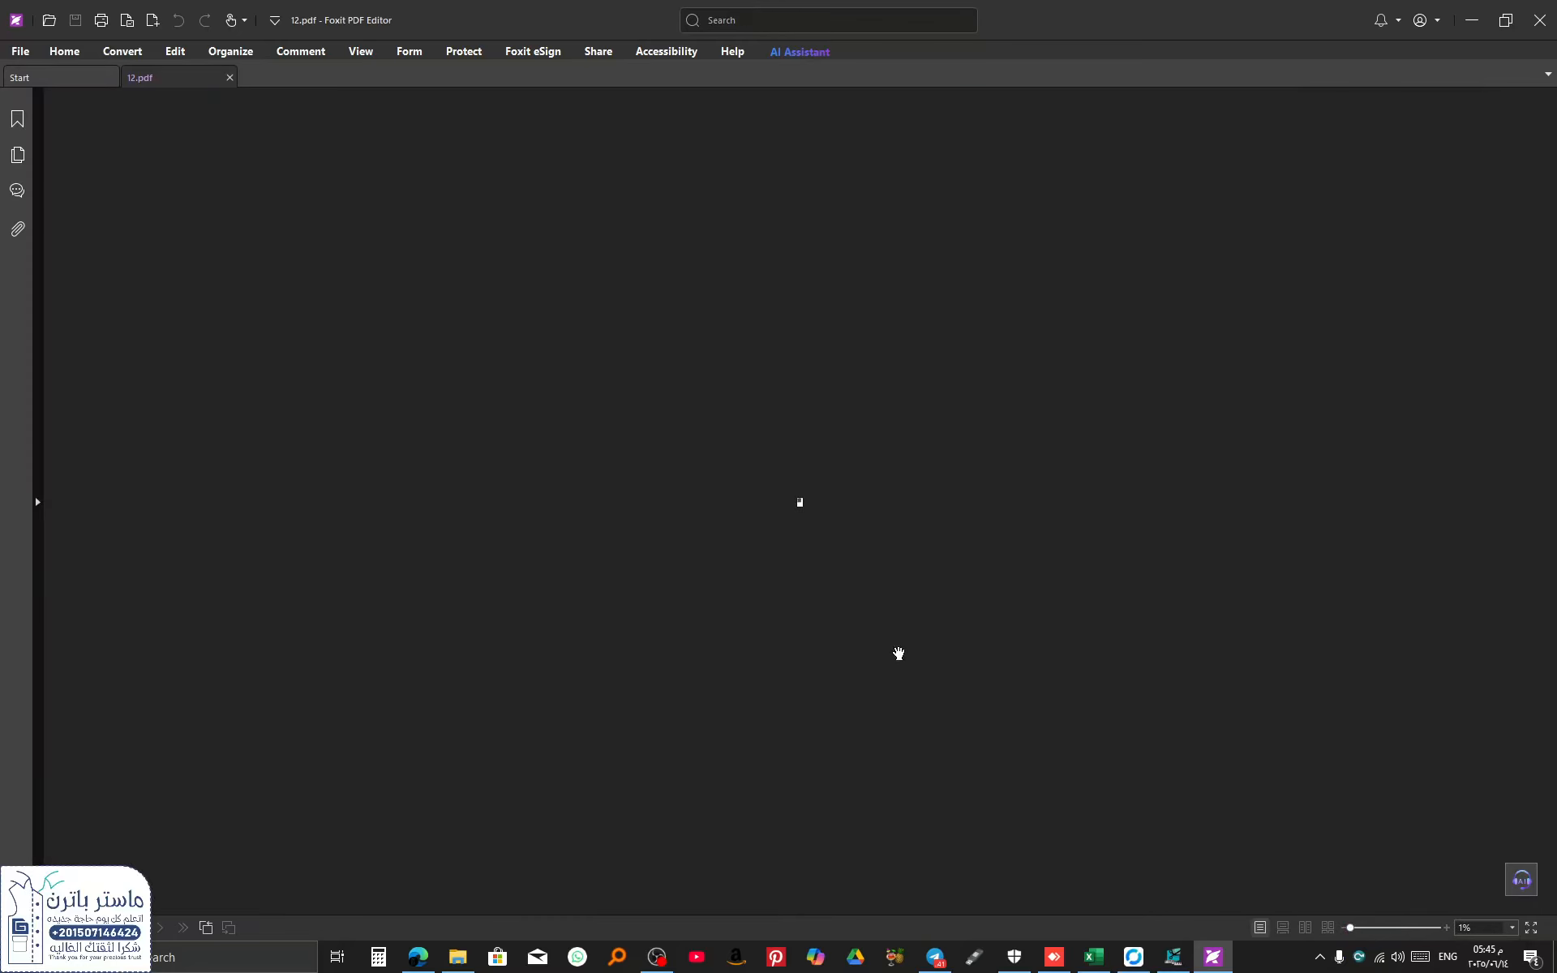
Step: Close the PDF editor and refresh the desktop
{"action": "left_click", "coordinate": [1538, 17]}
{"action": "right_click", "coordinate": [939, 248]}
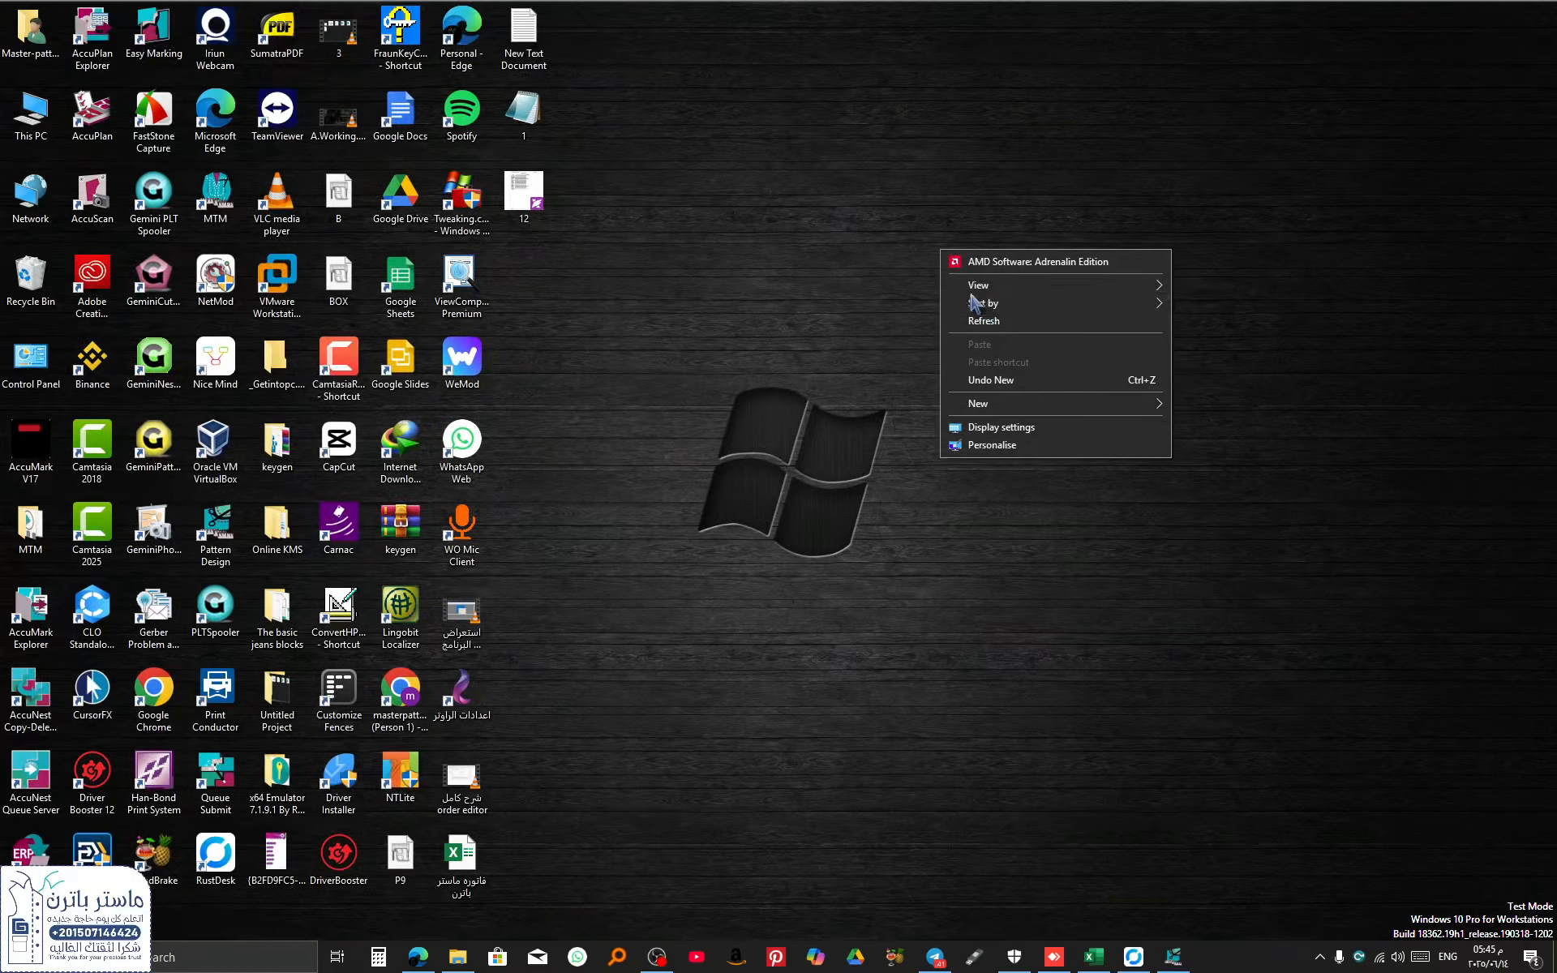
{"action": "left_click", "coordinate": [981, 323]}
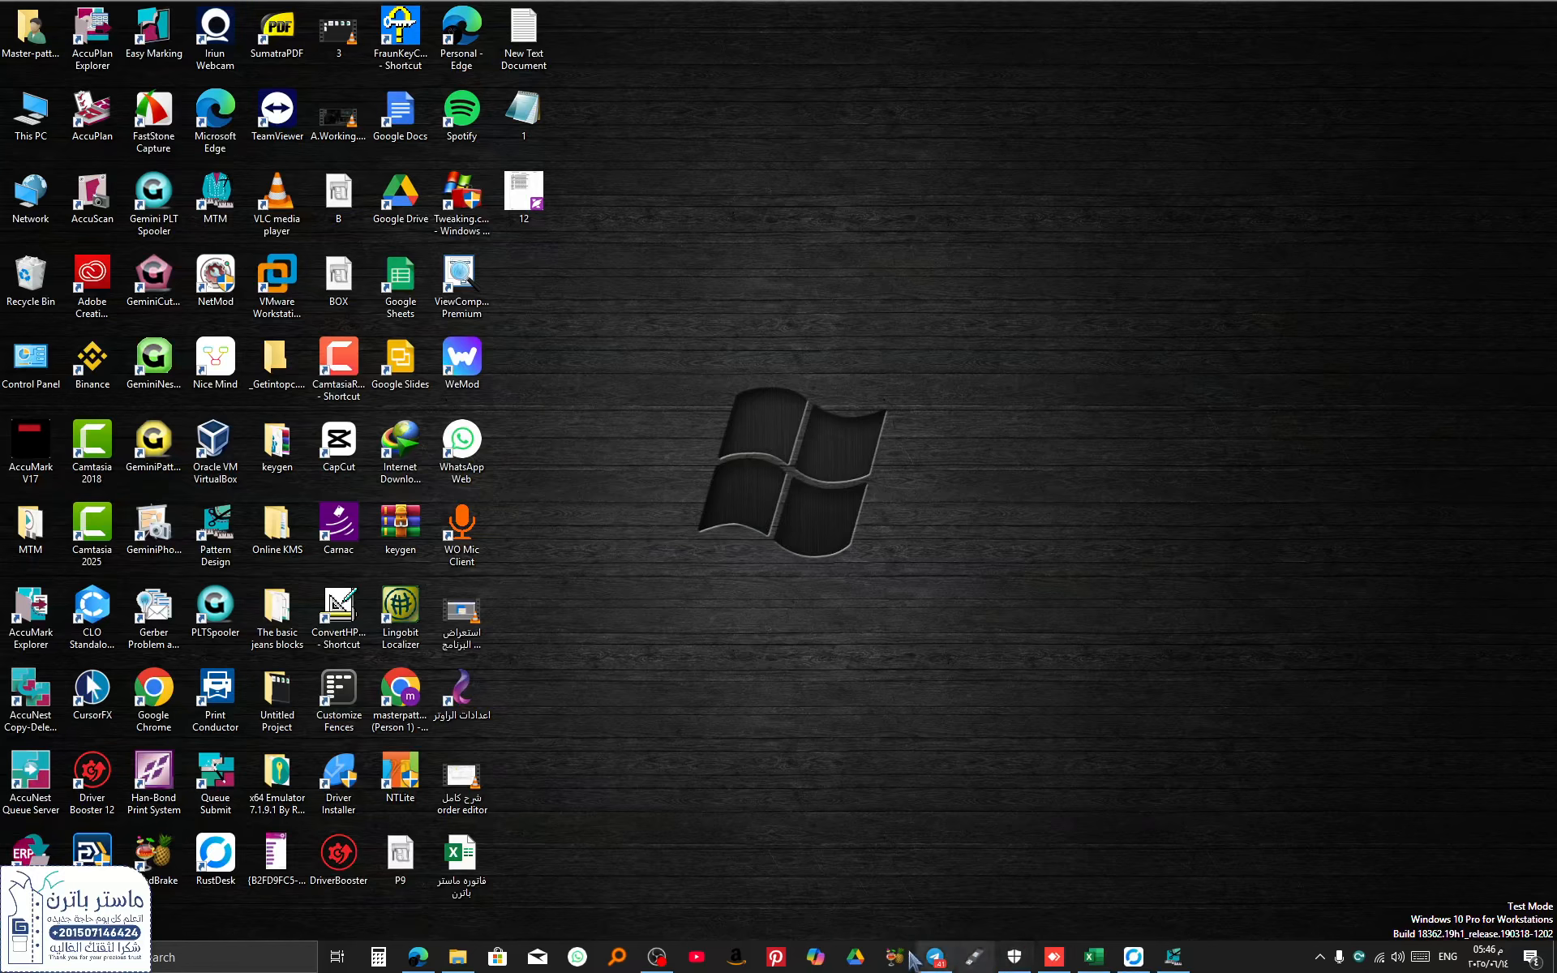
{"action": "left_click", "coordinate": [1319, 957]}
{"action": "right_click", "coordinate": [1291, 925]}
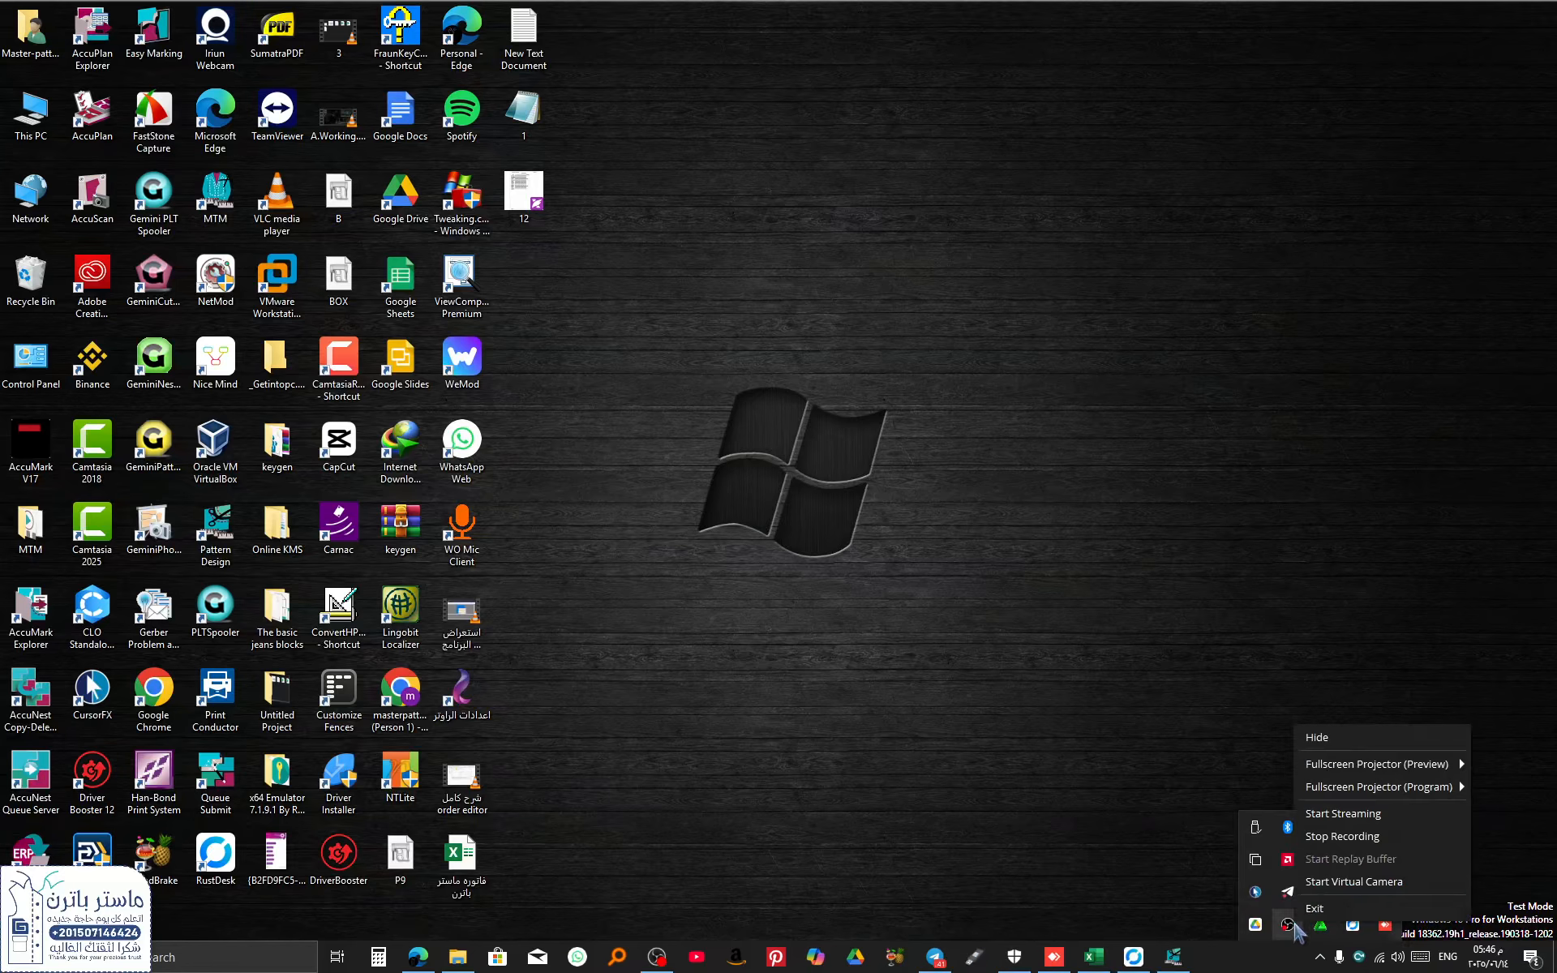